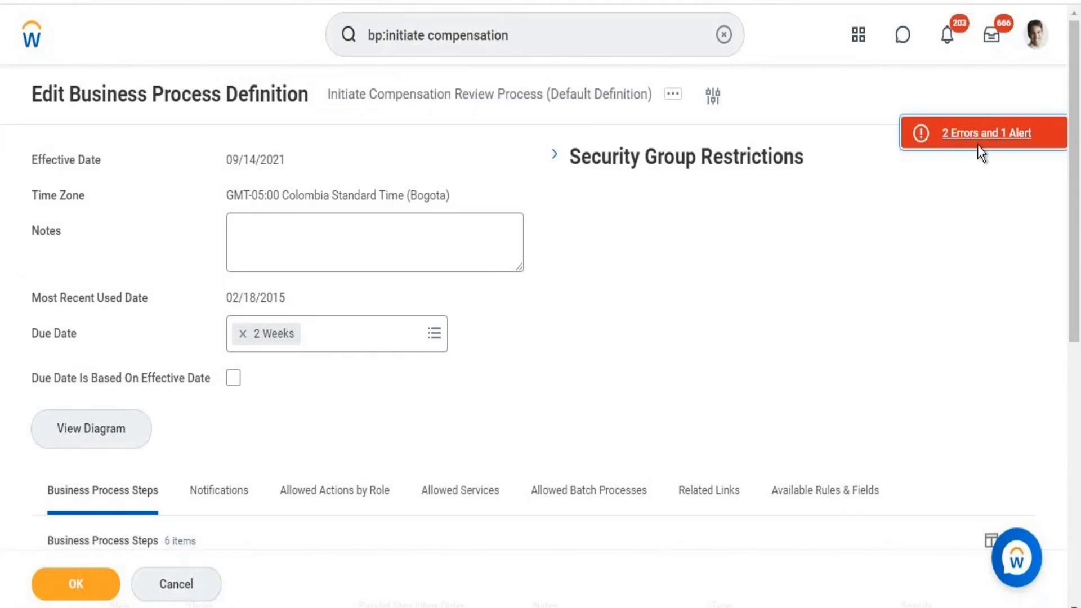
- Read the two errors and one alert on the compensation review definition, including the missing required steps message
{"action": "left_click", "coordinate": [977, 144]}
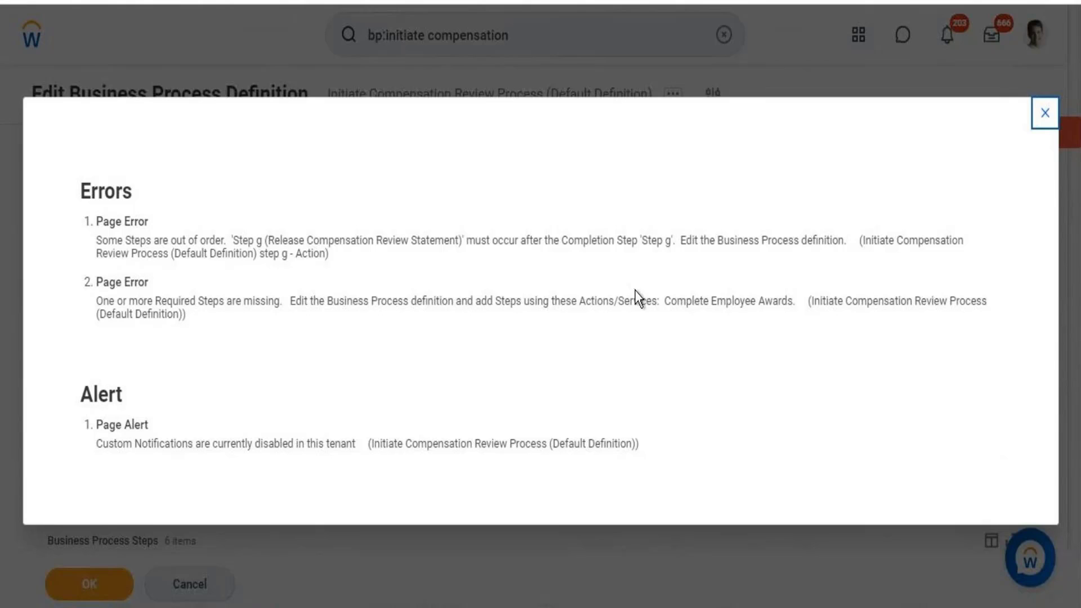
{"action": "left_click_drag", "start_coordinate": [731, 299], "coordinate": [753, 325]}
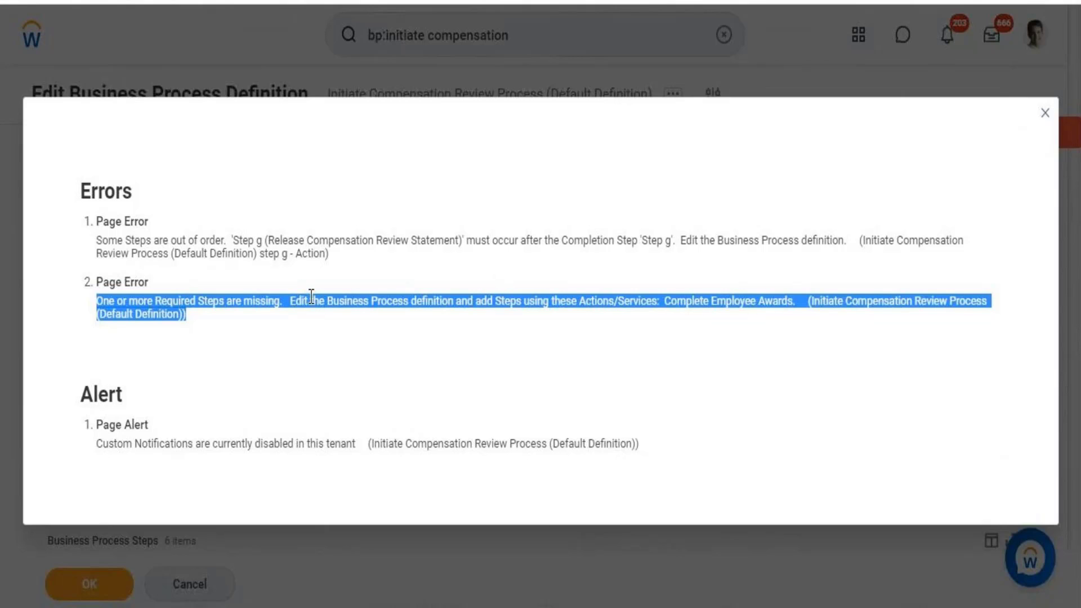
{"action": "left_click", "coordinate": [1046, 114]}
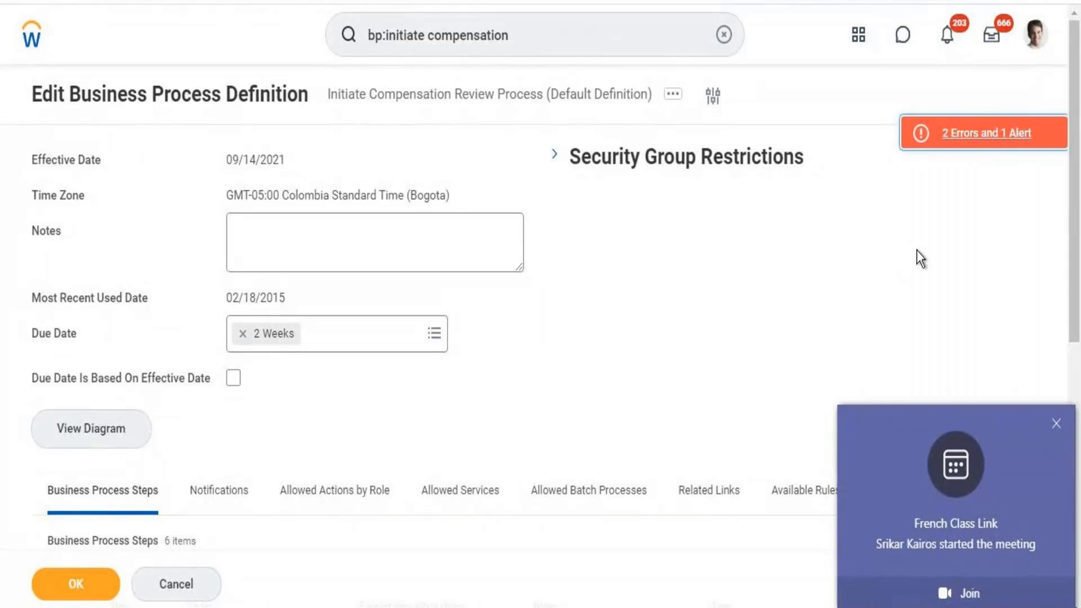
- Dismiss the meeting notification and scroll down to the six business process steps
{"action": "left_click", "coordinate": [1056, 424]}
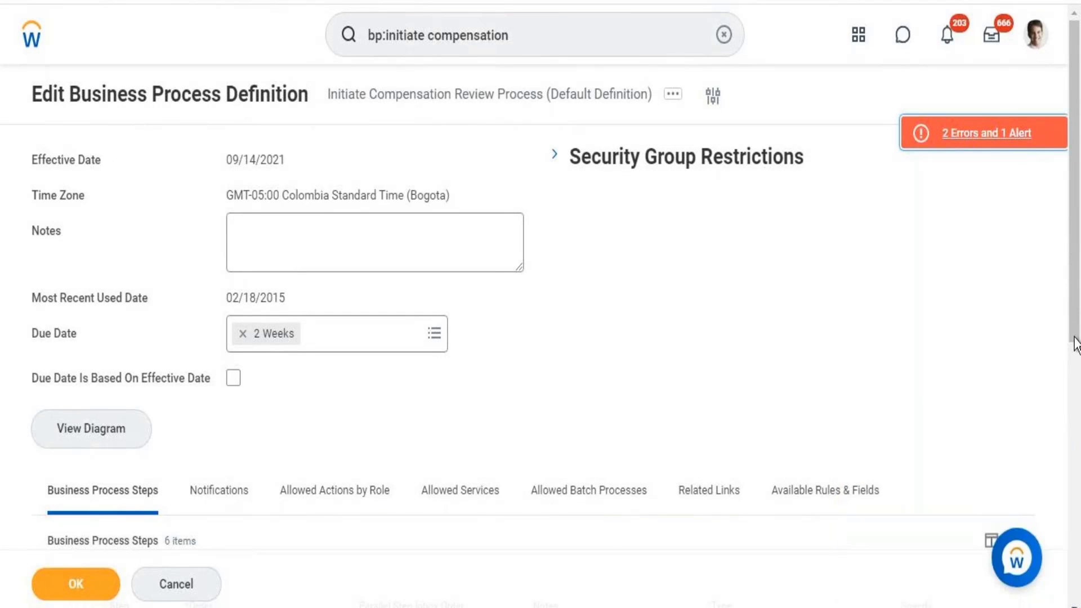
{"action": "scroll", "coordinate": [1076, 410], "scroll_direction": "down", "scroll_amount": 5}
{"action": "scroll", "coordinate": [1076, 425], "scroll_direction": "down", "scroll_amount": 3}
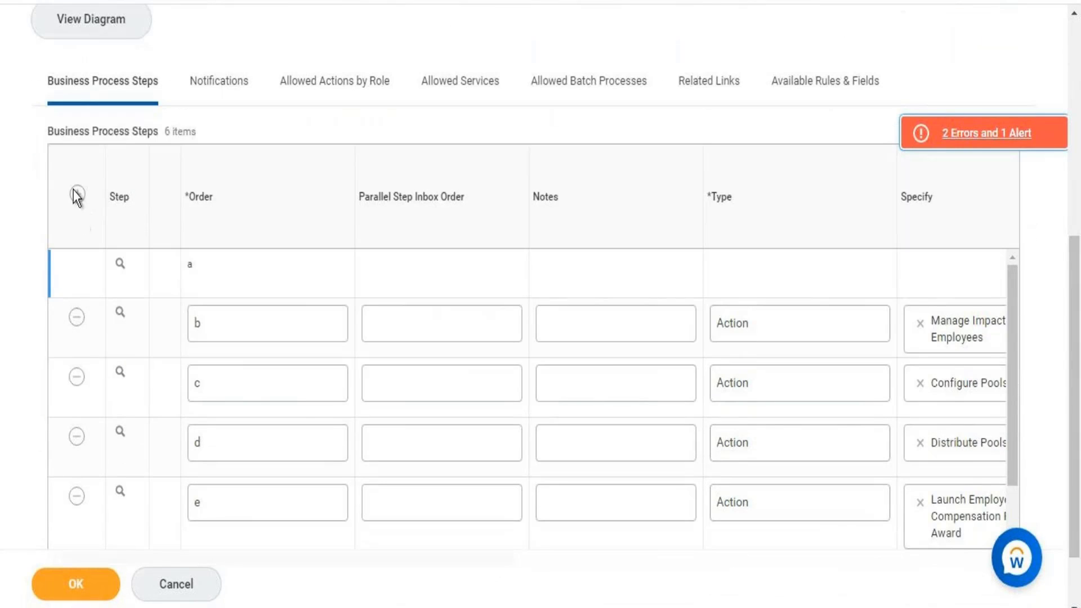
- Add a new step row at the top of the table with type Action
{"action": "left_click", "coordinate": [77, 195]}
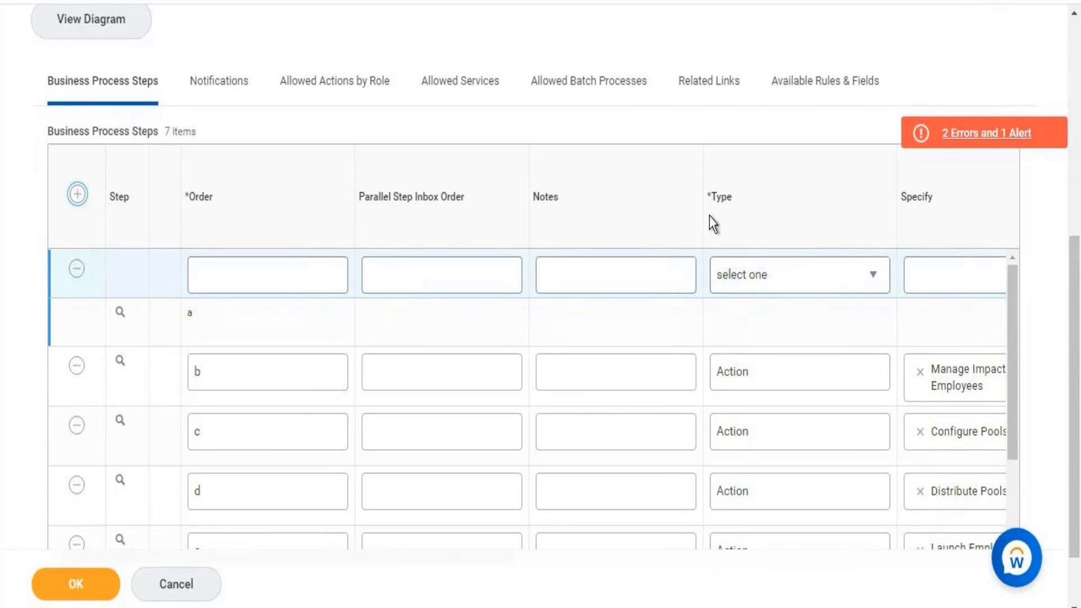
{"action": "left_click", "coordinate": [767, 280]}
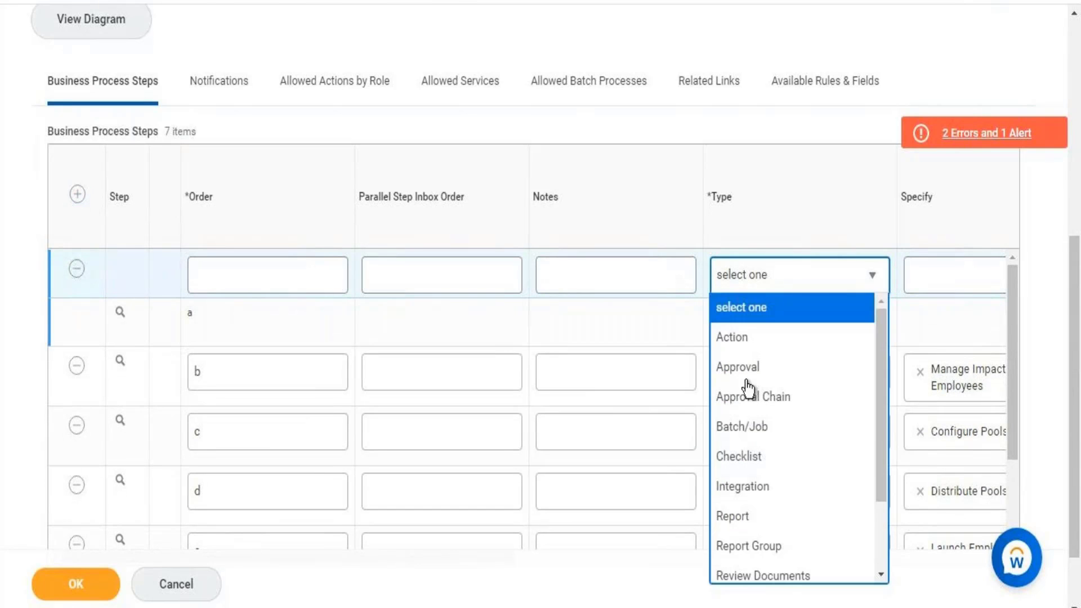
{"action": "left_click", "coordinate": [748, 339]}
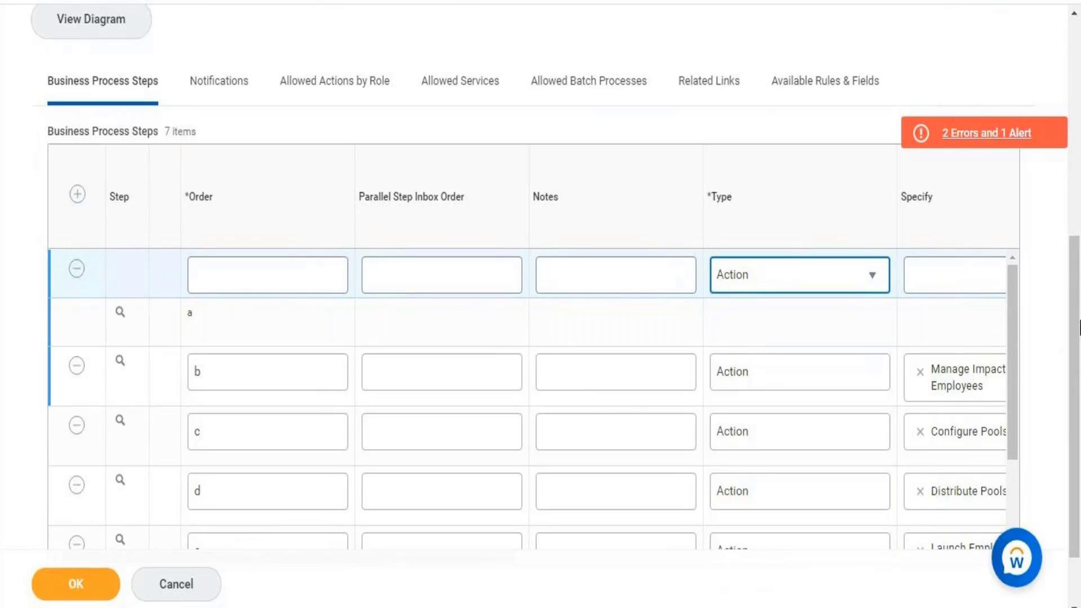
- Search the new step's action list for 'complete award'
{"action": "scroll", "coordinate": [1076, 326], "scroll_direction": "down", "scroll_amount": 2}
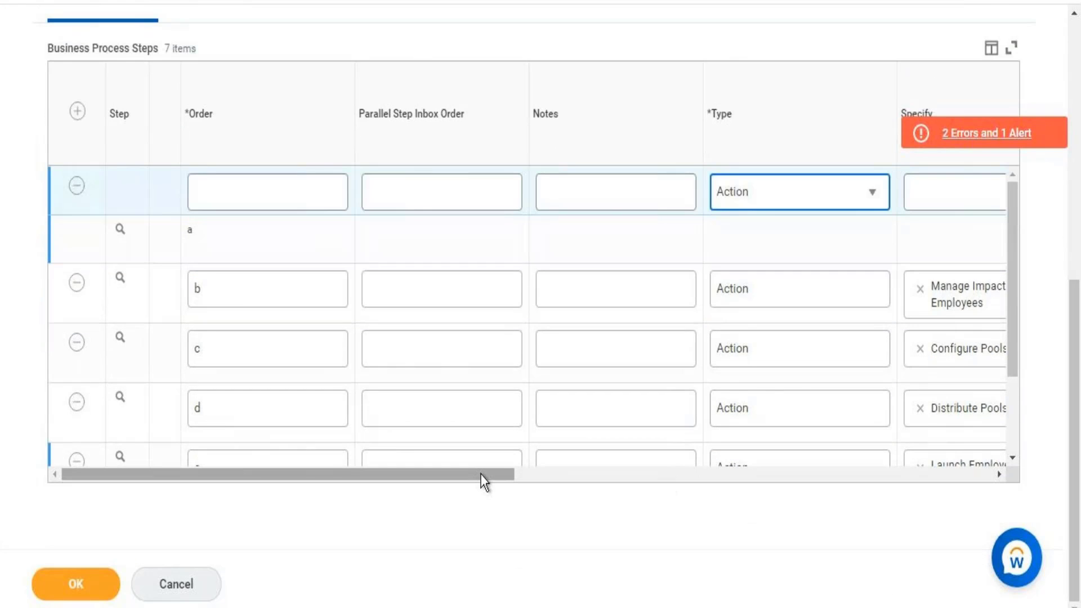
{"action": "left_click_drag", "start_coordinate": [481, 474], "coordinate": [672, 470]}
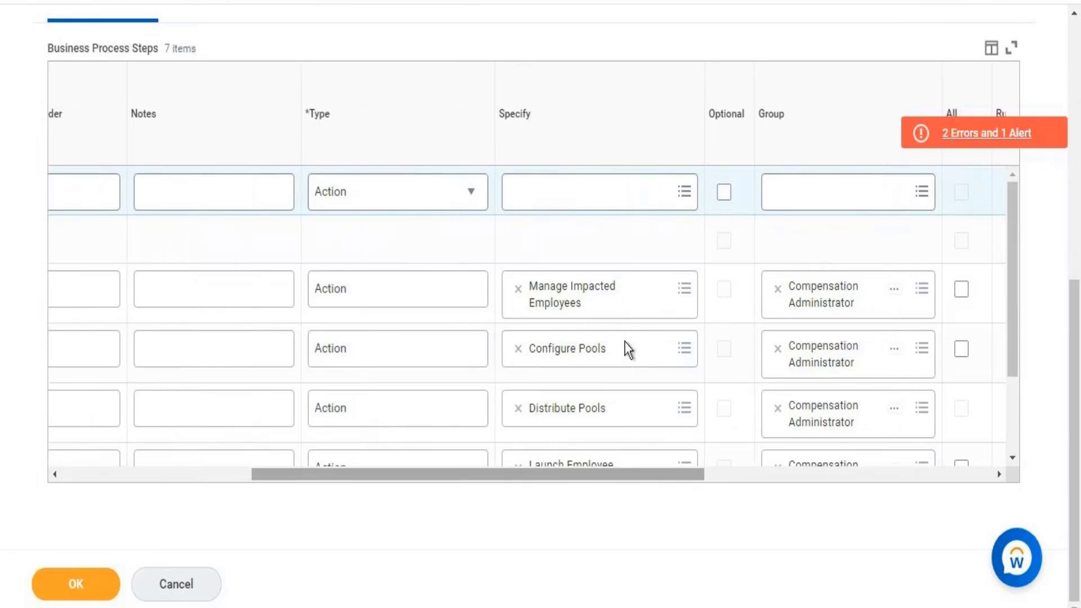
{"action": "left_click", "coordinate": [596, 213]}
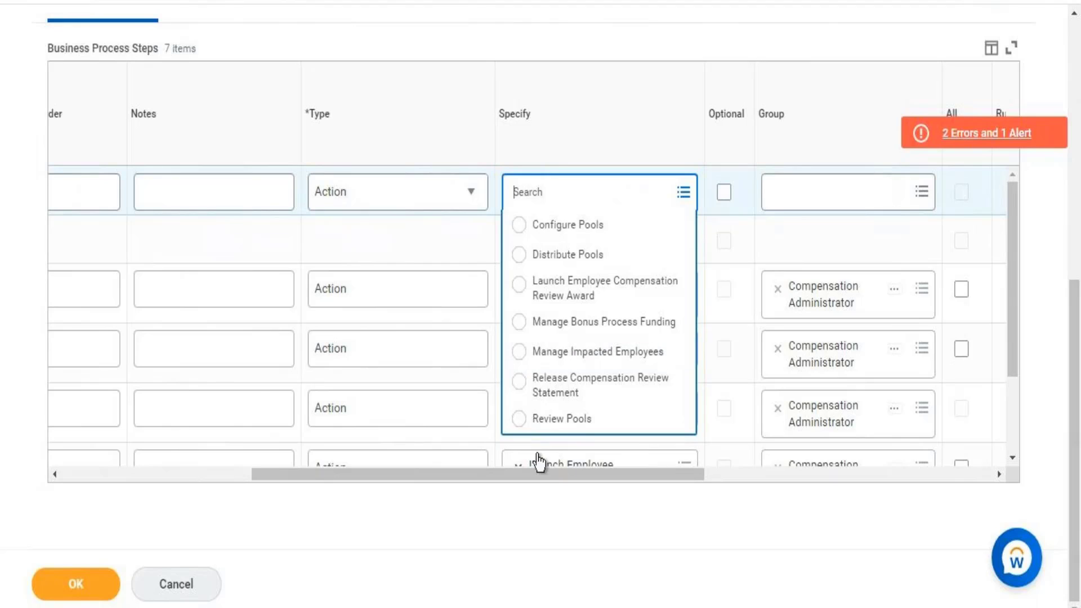
{"action": "type", "text": "complete award"}
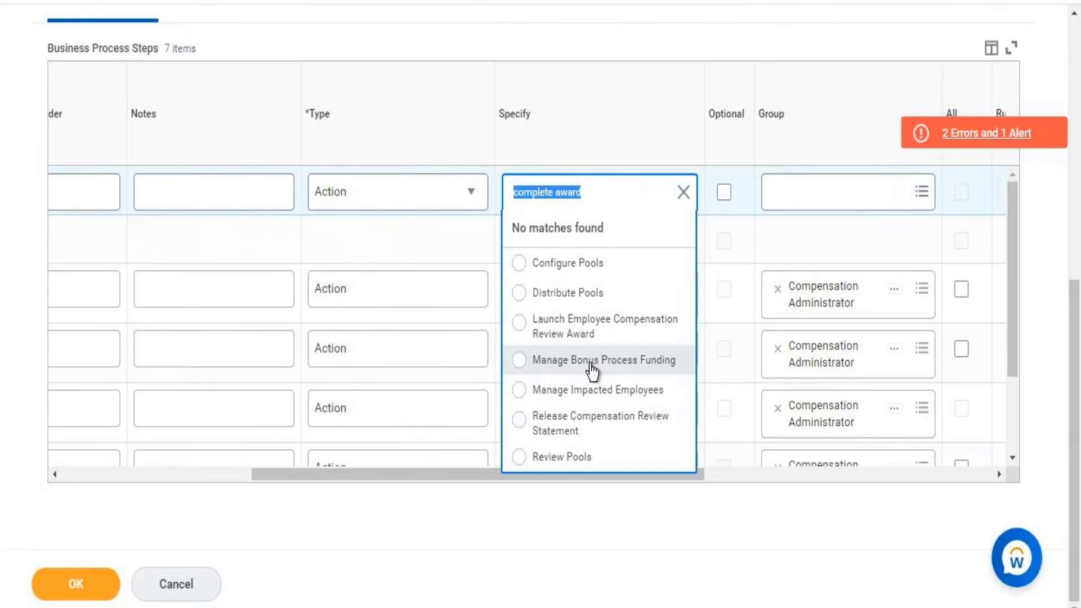
- Reread the instructions for adding the missing required step, then close the errors and alert list
{"action": "left_click", "coordinate": [1010, 140]}
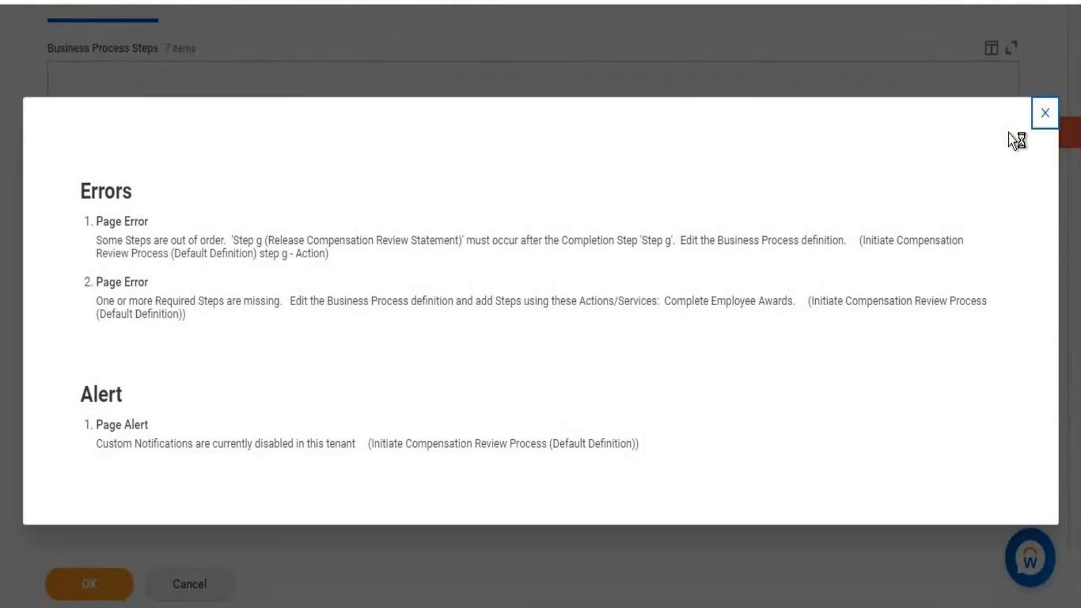
{"action": "left_click_drag", "start_coordinate": [274, 301], "coordinate": [654, 304]}
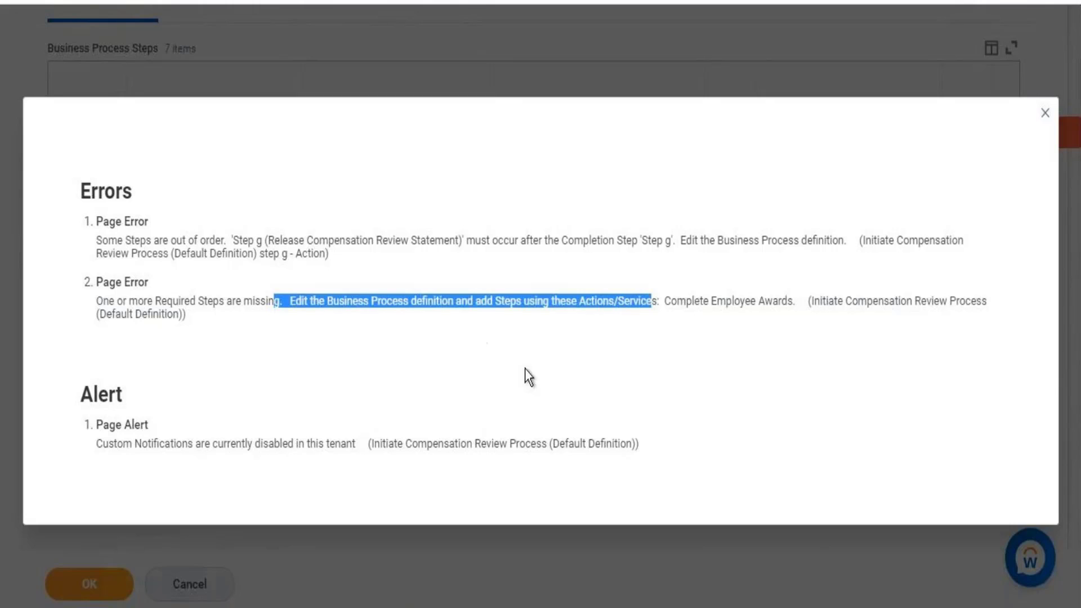
{"action": "left_click", "coordinate": [1045, 113]}
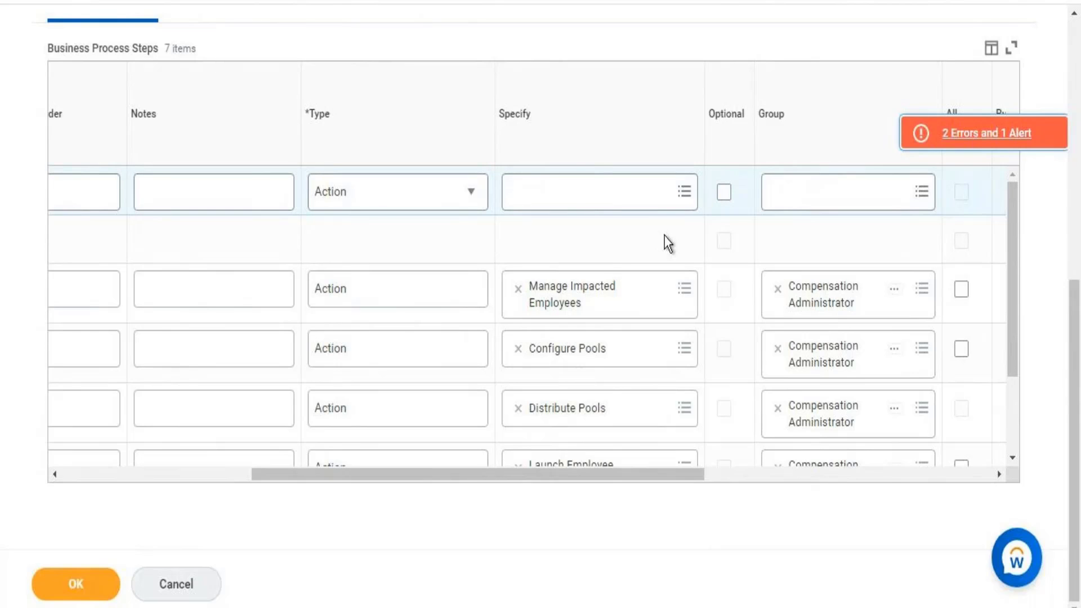
- Revisit the new step's action choice, then recheck the errors and alert list
{"action": "left_click", "coordinate": [572, 197]}
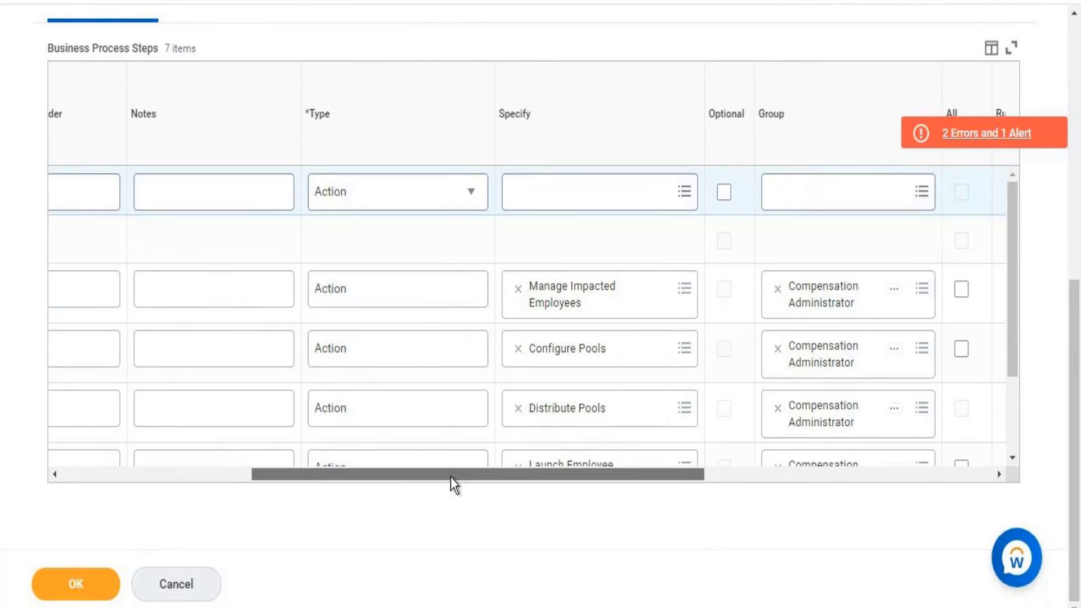
{"action": "left_click_drag", "start_coordinate": [450, 477], "coordinate": [400, 476]}
{"action": "left_click", "coordinate": [1000, 140]}
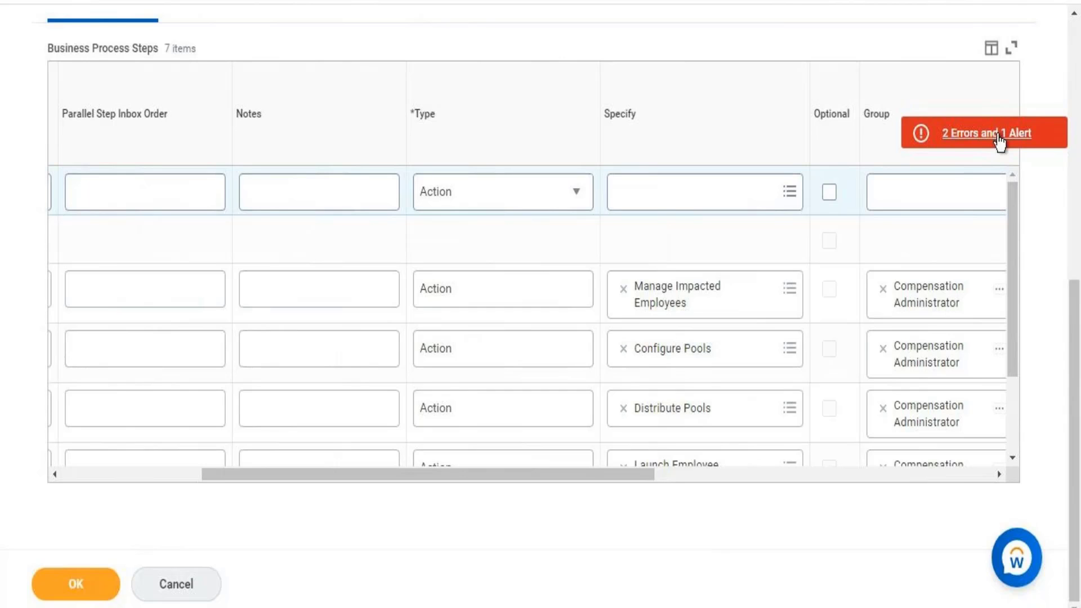
{"action": "left_click", "coordinate": [997, 134]}
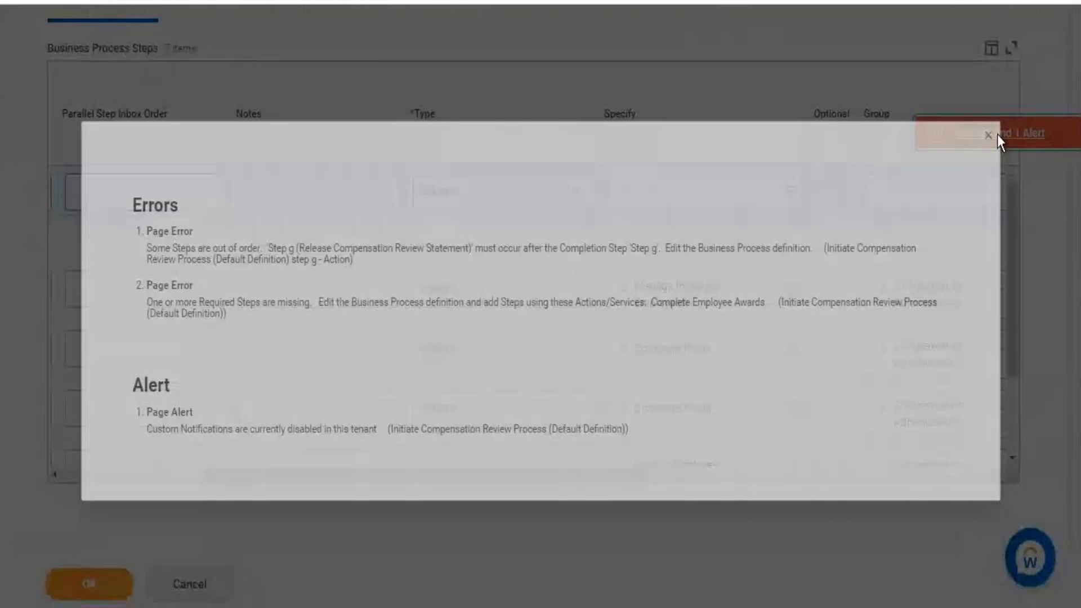
{"action": "left_click", "coordinate": [1036, 117]}
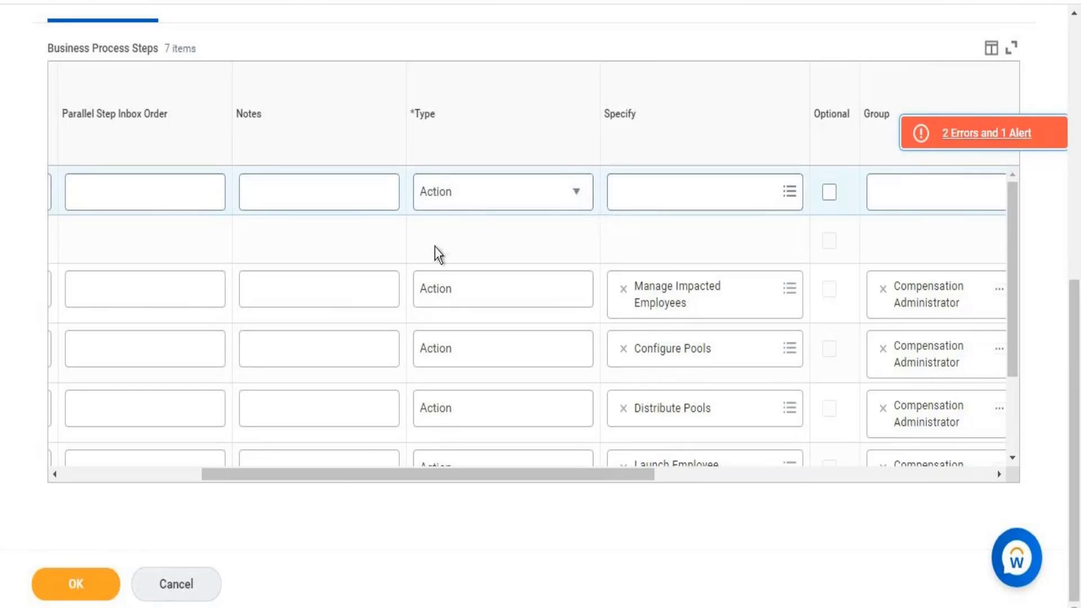
- Remove the empty Action row and confirm the 2 errors and 1 alert remain
{"action": "left_click_drag", "start_coordinate": [337, 481], "coordinate": [166, 431]}
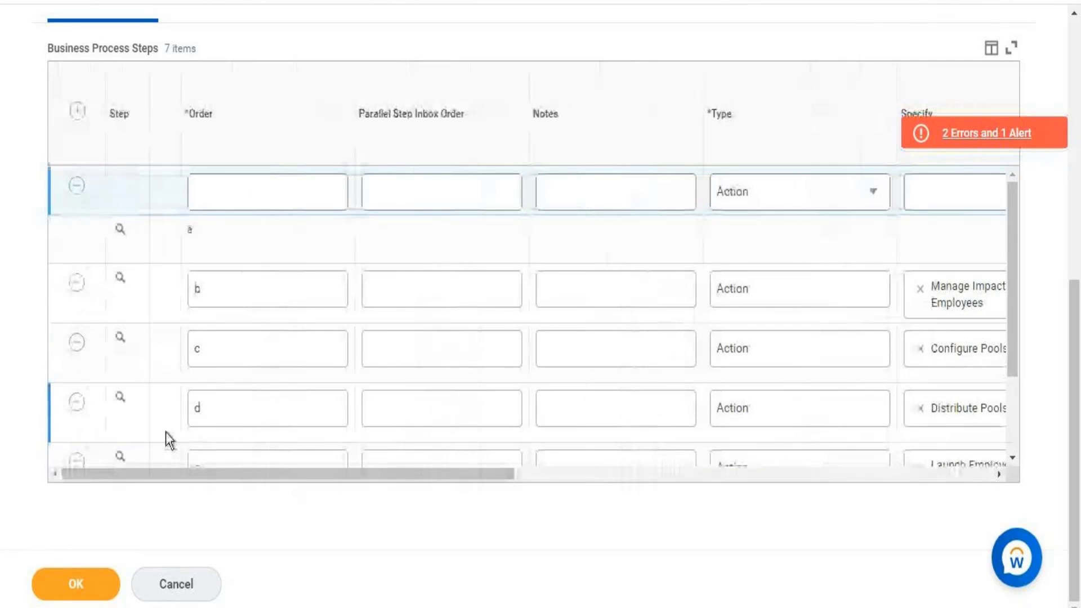
{"action": "left_click", "coordinate": [76, 186]}
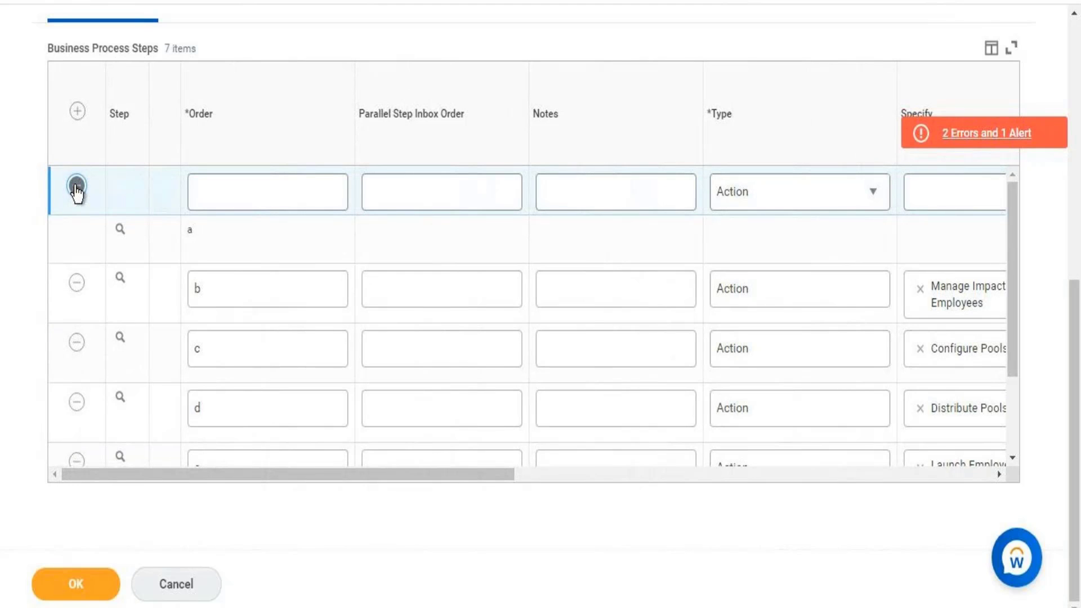
{"action": "left_click", "coordinate": [77, 186]}
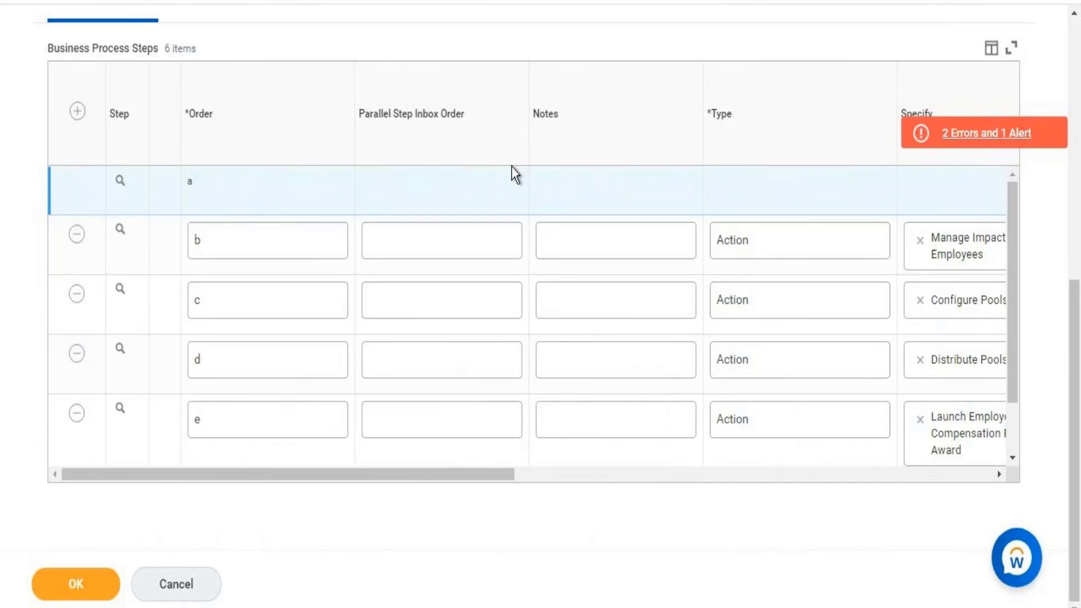
{"action": "left_click", "coordinate": [960, 132]}
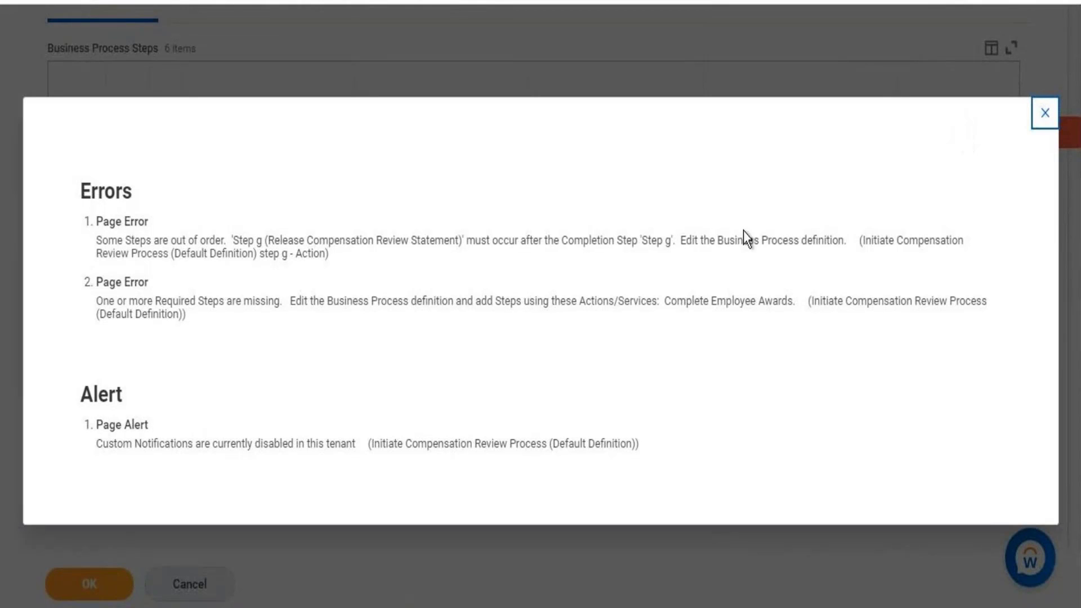
{"action": "left_click", "coordinate": [1046, 119]}
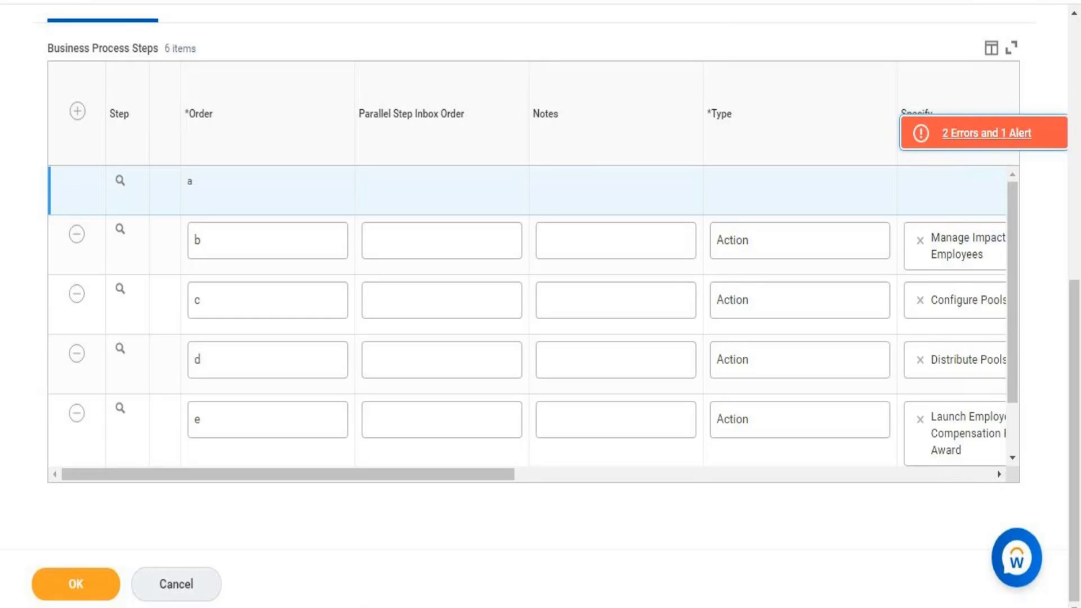
- Return to the top of the definition page and the business process search query
{"action": "left_click", "coordinate": [1076, 44]}
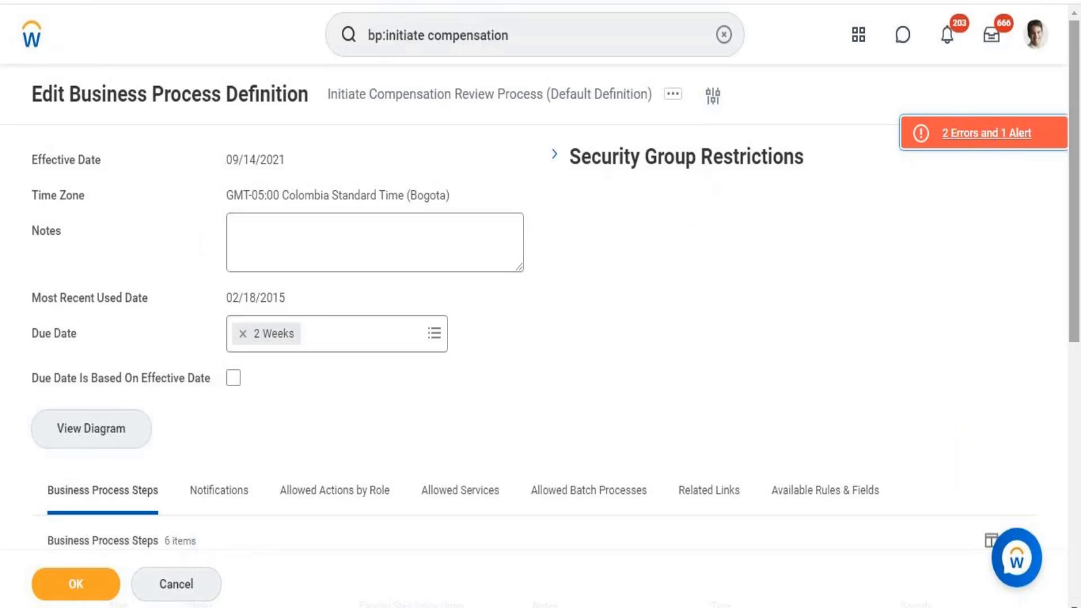
{"action": "left_click", "coordinate": [535, 23]}
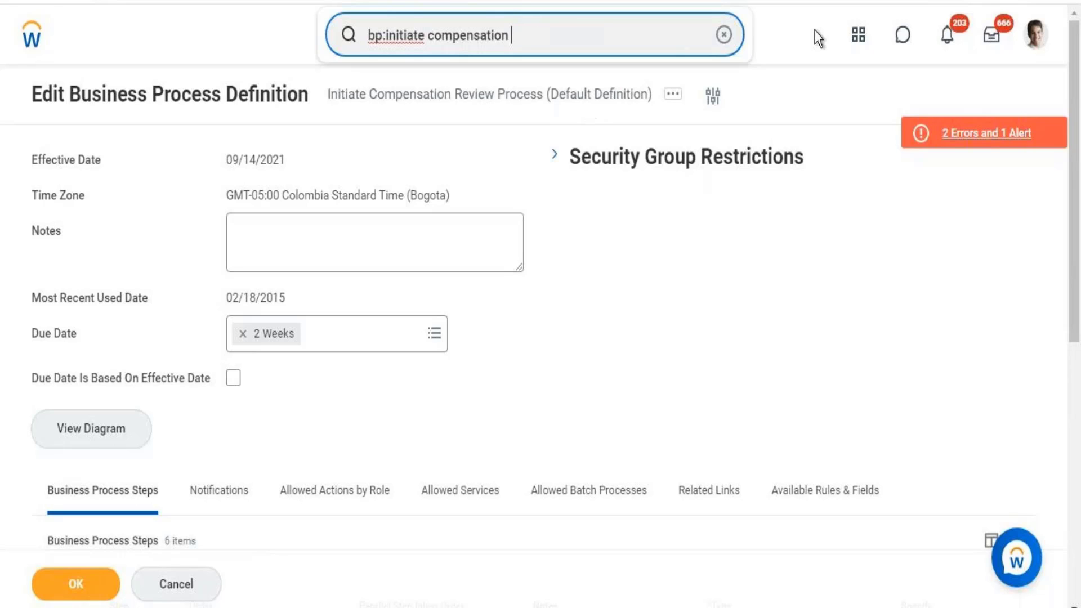
{"action": "scroll", "coordinate": [1079, 85], "scroll_direction": "down", "scroll_amount": 2}
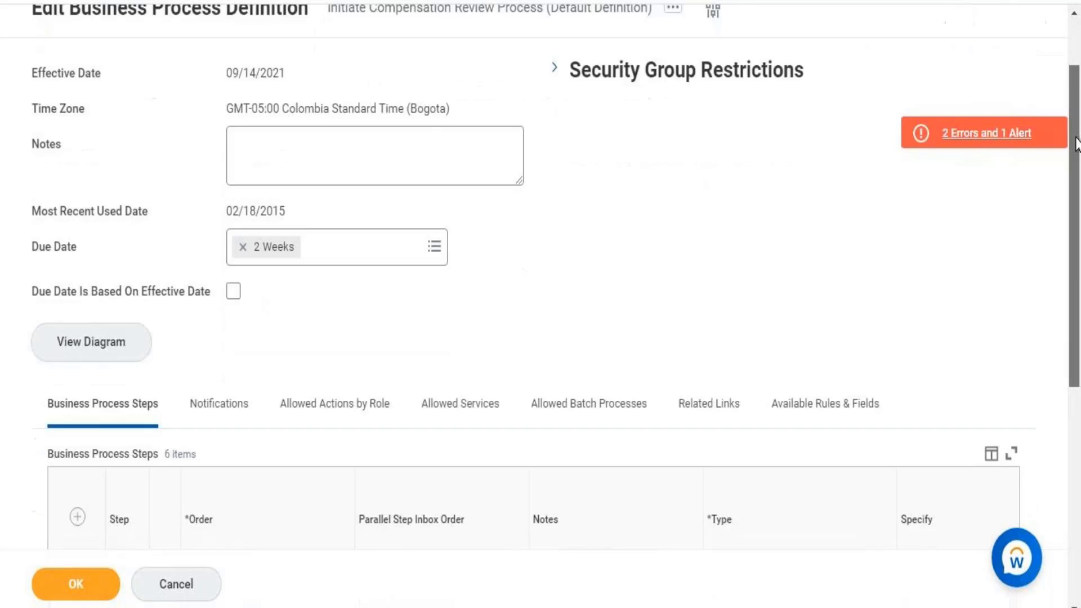
- Review the page errors and alert twice, closing the summary each time
{"action": "left_click", "coordinate": [977, 130]}
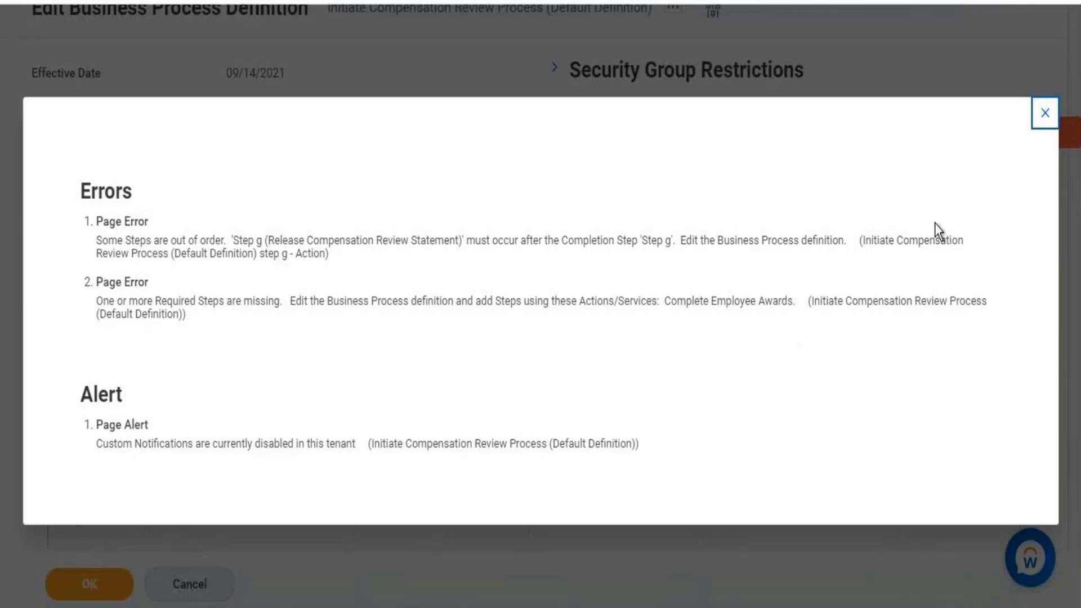
{"action": "left_click", "coordinate": [1046, 115]}
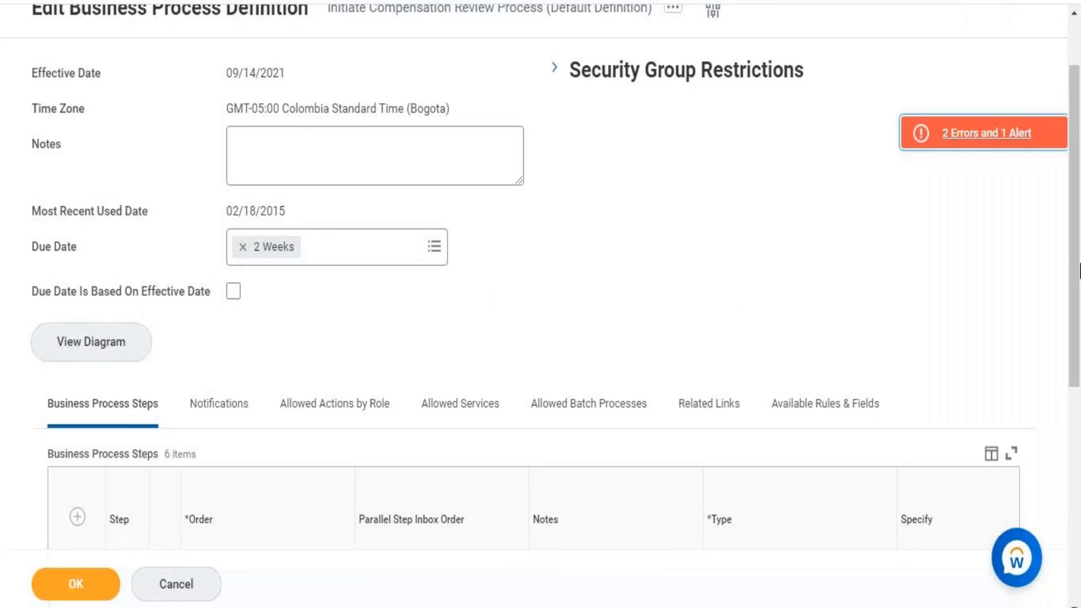
{"action": "left_click_drag", "start_coordinate": [1077, 106], "coordinate": [1079, 59]}
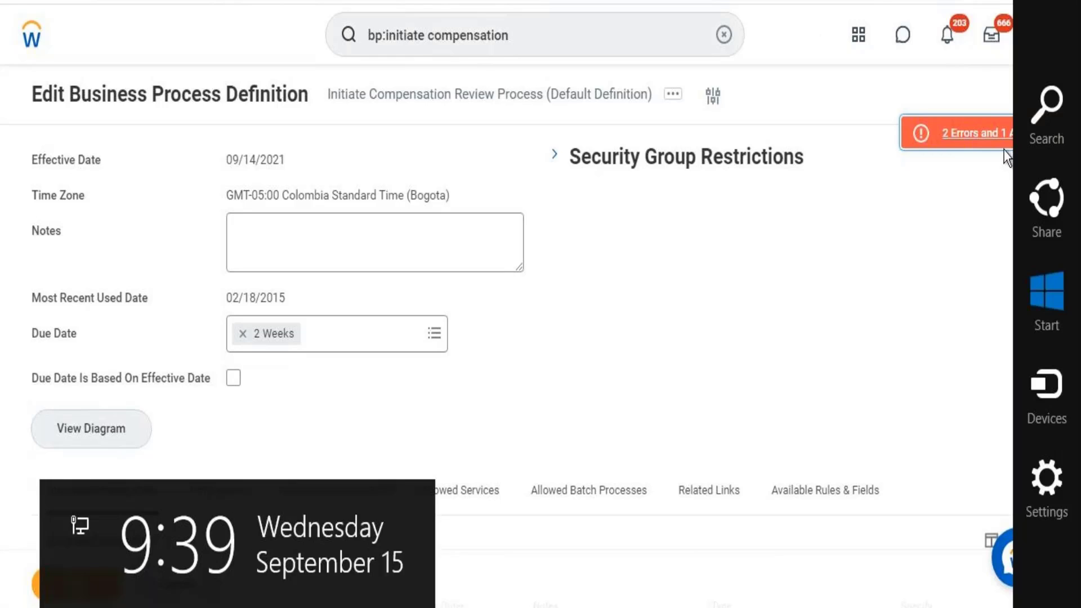
{"action": "left_click", "coordinate": [967, 142]}
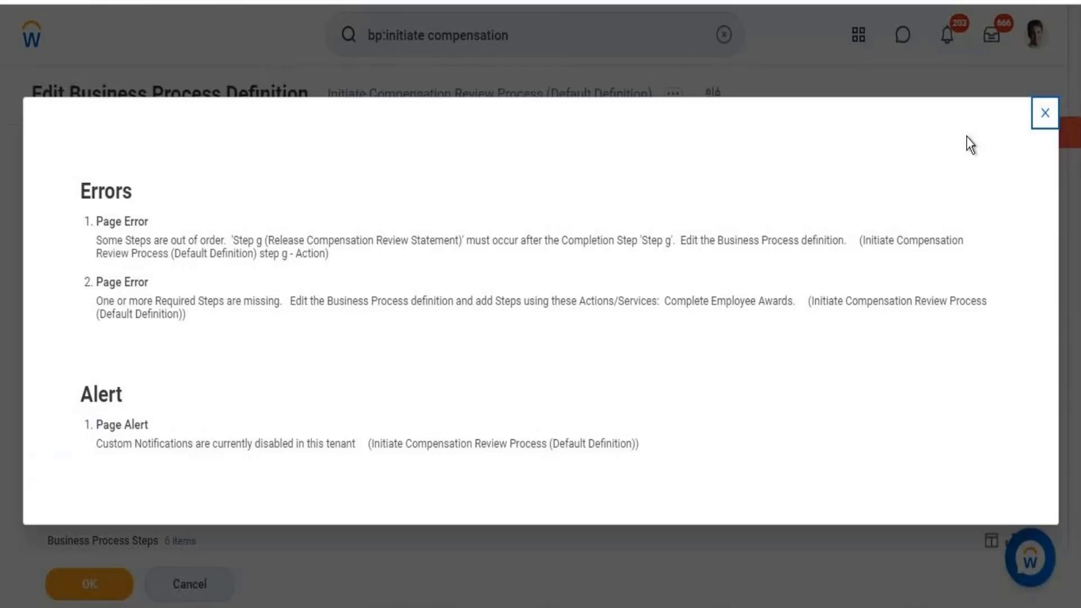
{"action": "left_click", "coordinate": [1044, 116]}
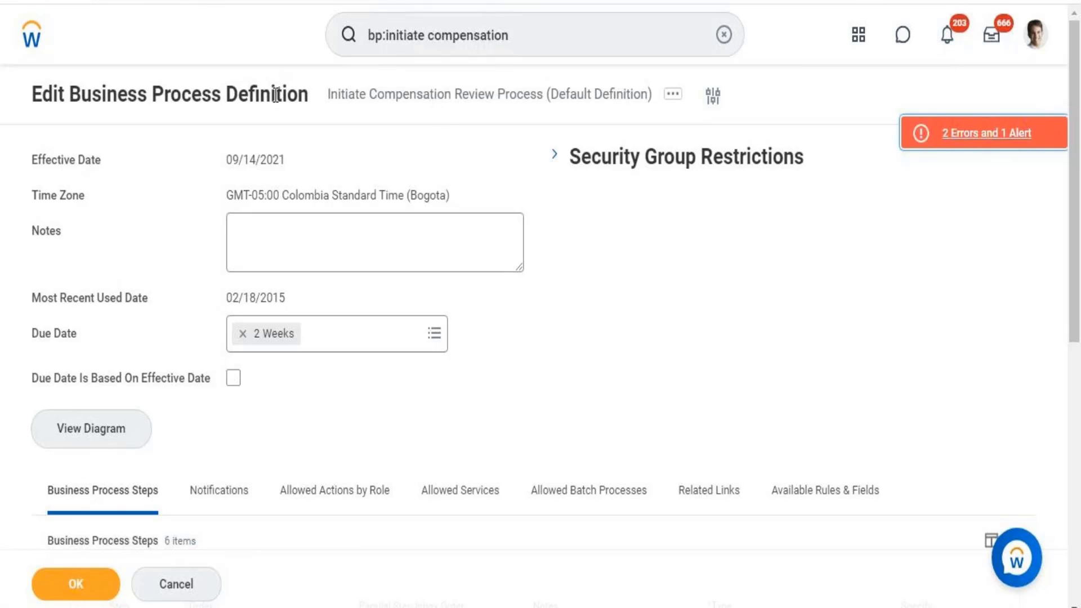
- Empty the top search bar of the bp:initiate compensation query
{"action": "left_click", "coordinate": [505, 31]}
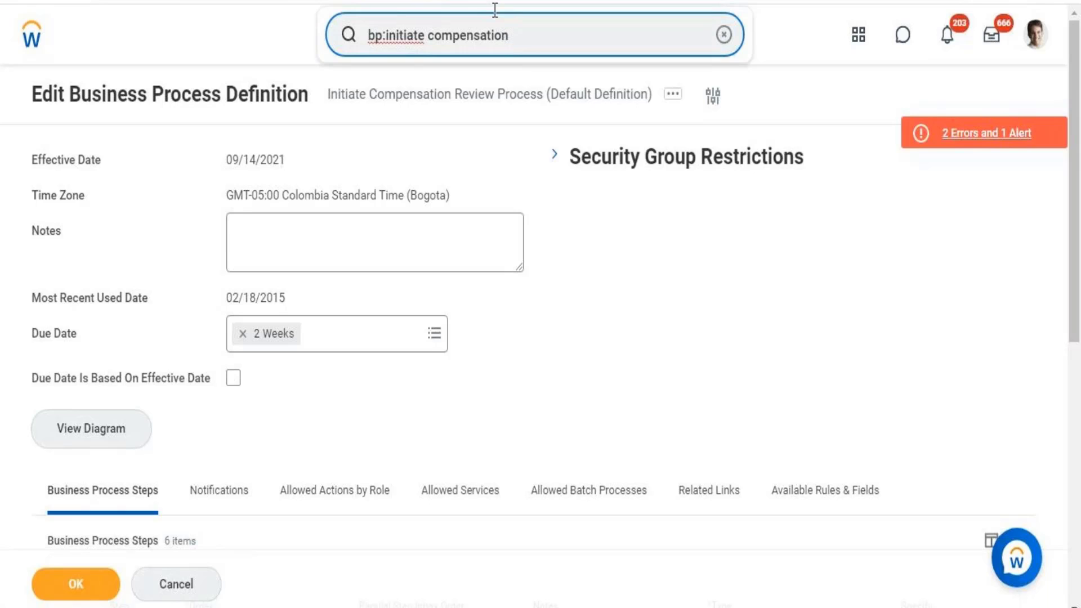
{"action": "left_click", "coordinate": [724, 35]}
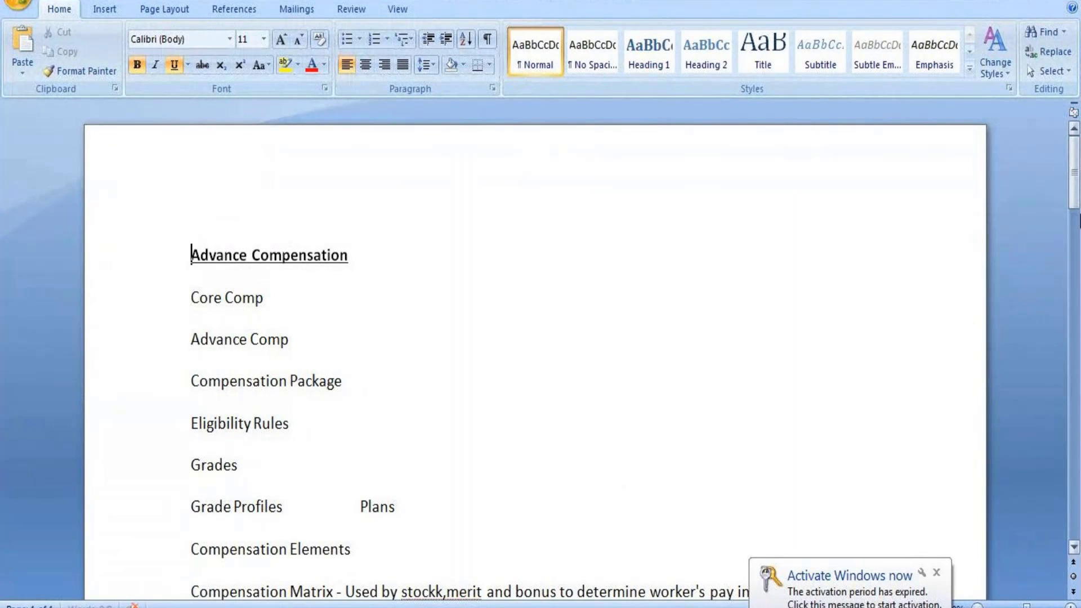
- Scan the Compensation Workflow notes in Word, then minimize Word to reveal Downloads
{"action": "left_click_drag", "start_coordinate": [1075, 180], "coordinate": [1073, 140]}
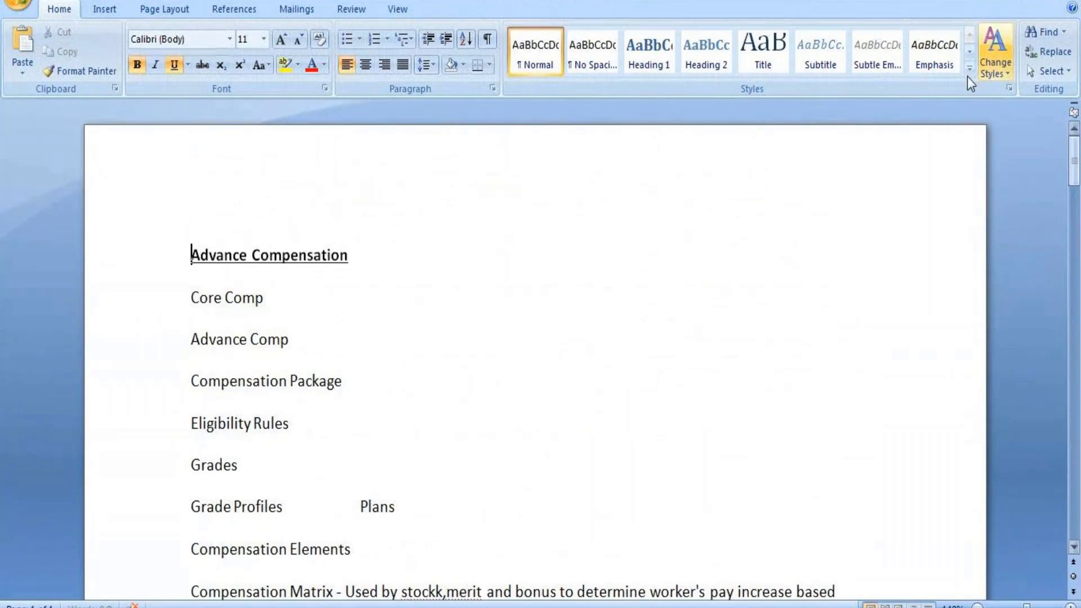
{"action": "key", "text": "alt+Tab"}
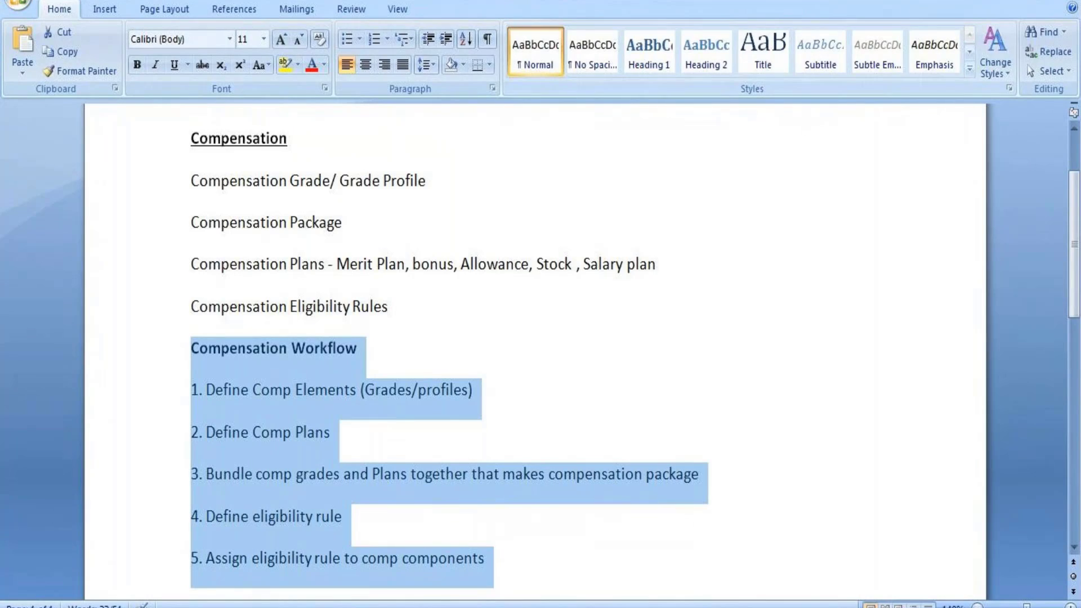
{"action": "left_click", "coordinate": [1008, 1]}
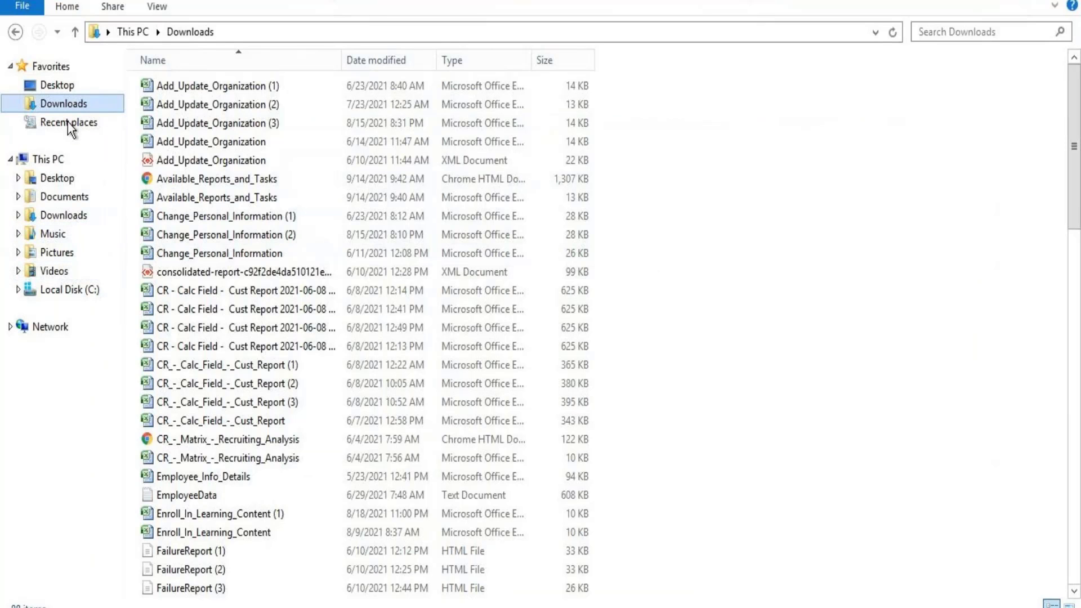
- Go to the Desktop folder in File Explorer
{"action": "left_click", "coordinate": [59, 86]}
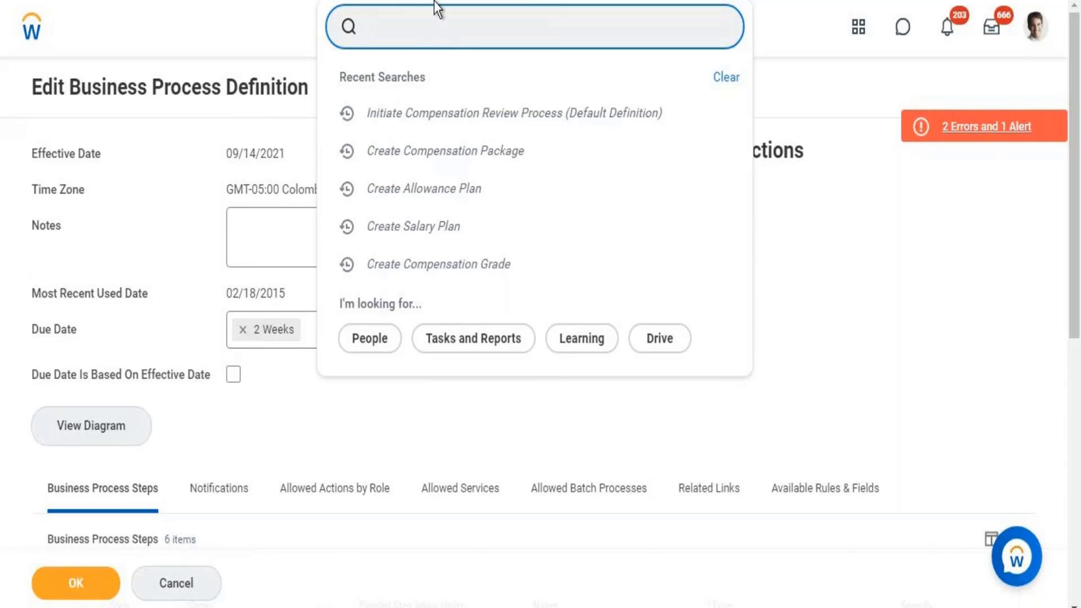
- Discard the process edits and start Create Eligibility Waiting Period effective 12/01/2018
{"action": "type", "text": "create eligibilit"}
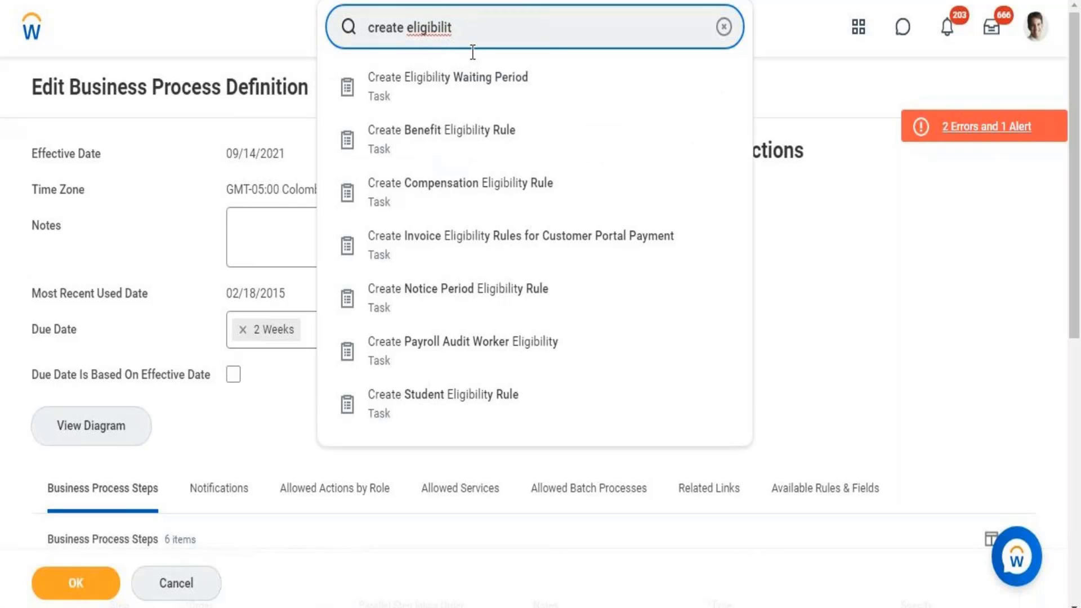
{"action": "left_click", "coordinate": [468, 85]}
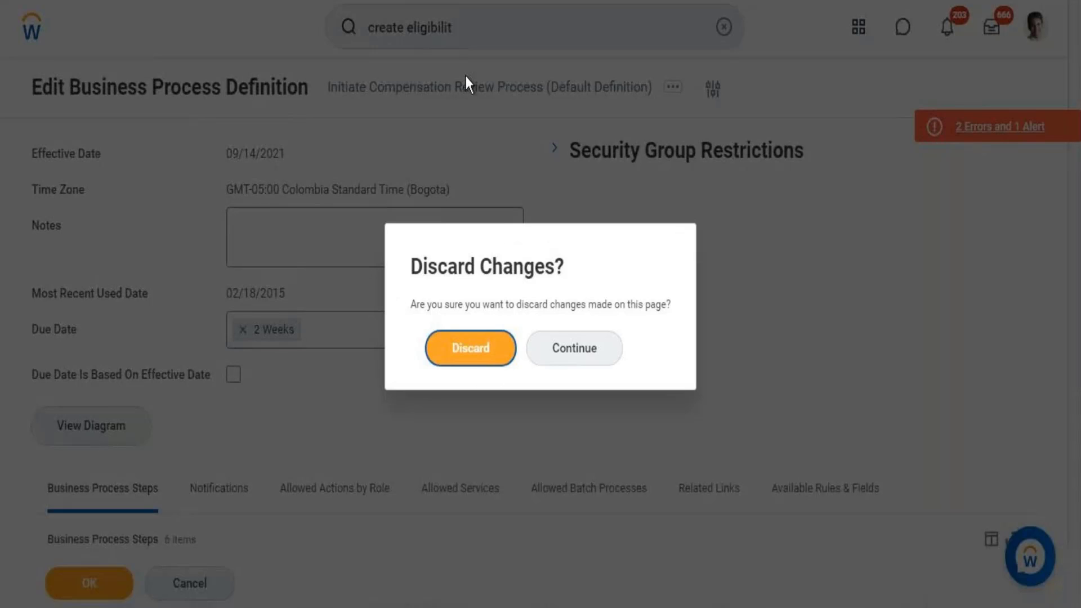
{"action": "left_click", "coordinate": [477, 352]}
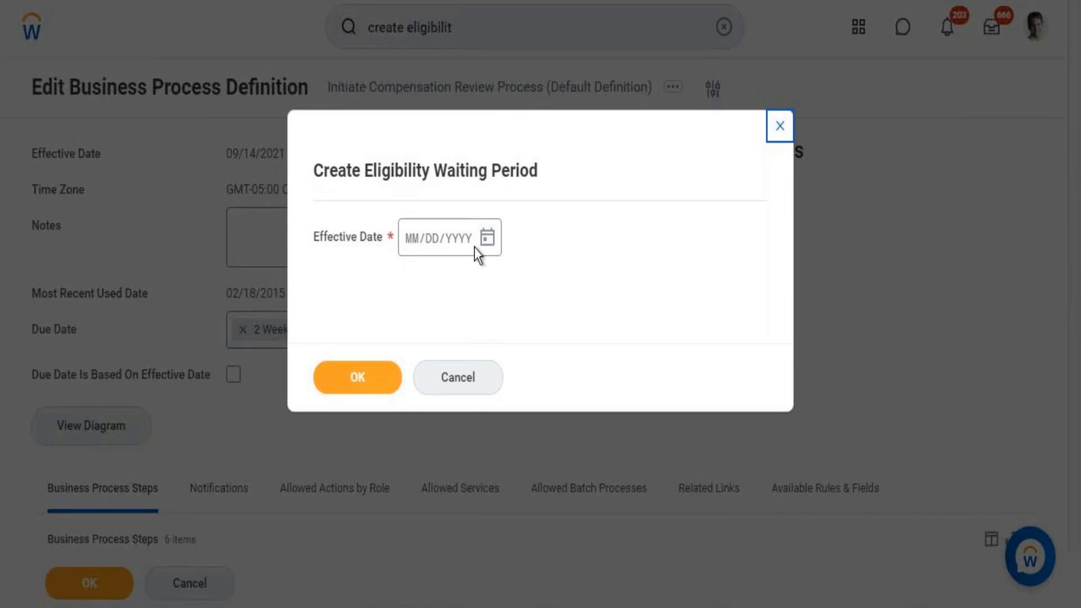
{"action": "left_click", "coordinate": [498, 243]}
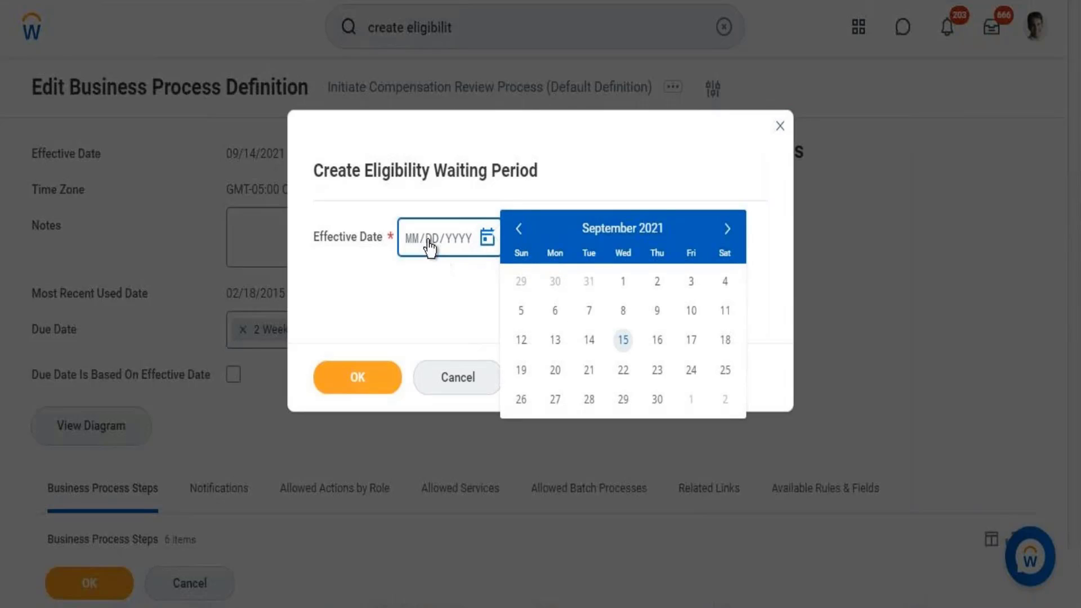
{"action": "left_click", "coordinate": [412, 248]}
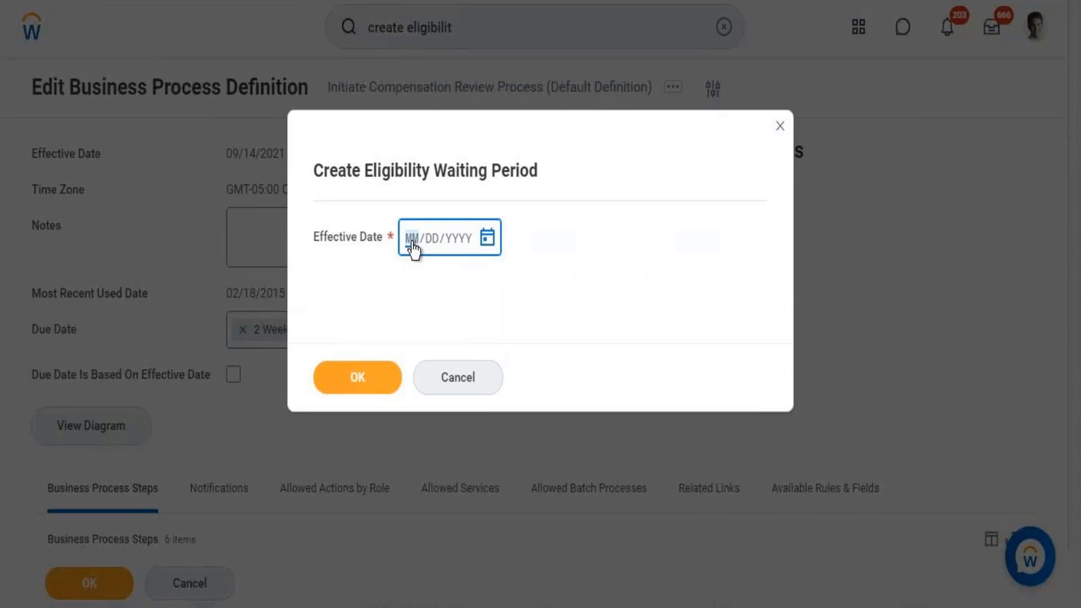
{"action": "type", "text": "12/01/20"}
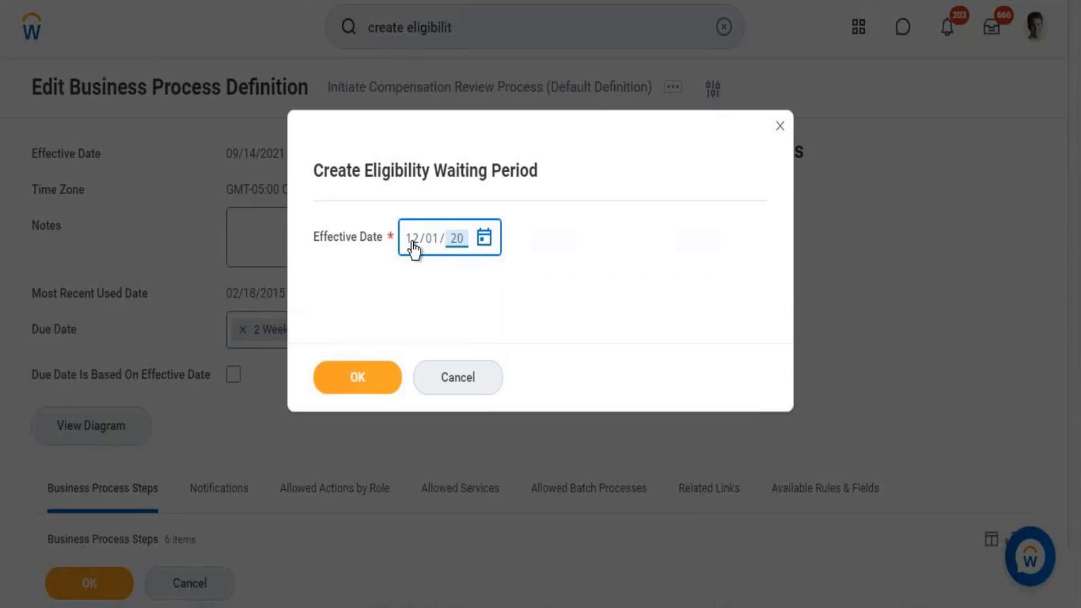
{"action": "type", "text": "18"}
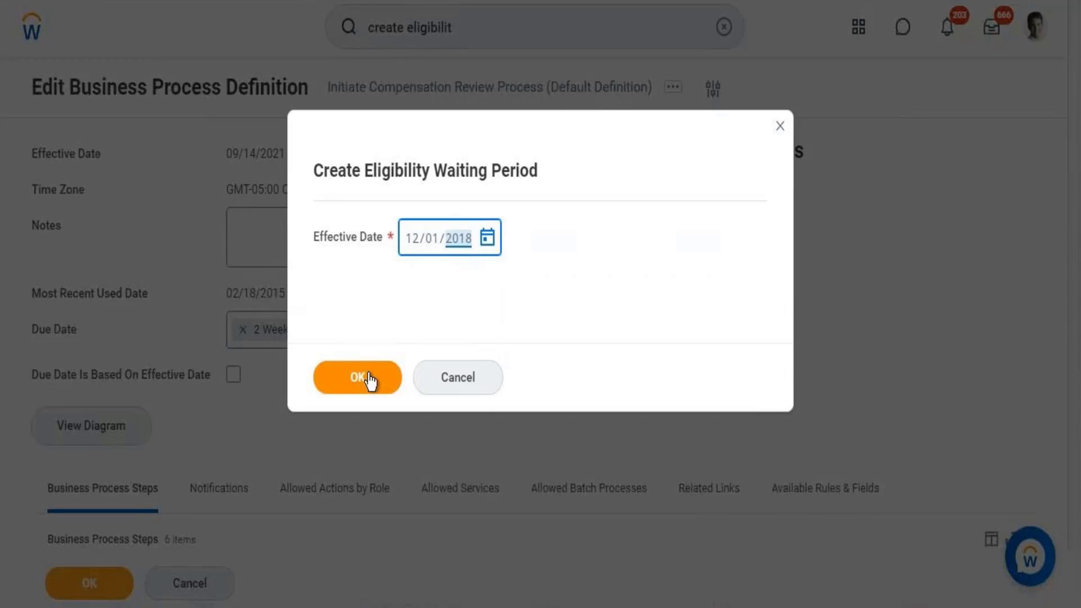
{"action": "left_click", "coordinate": [369, 375]}
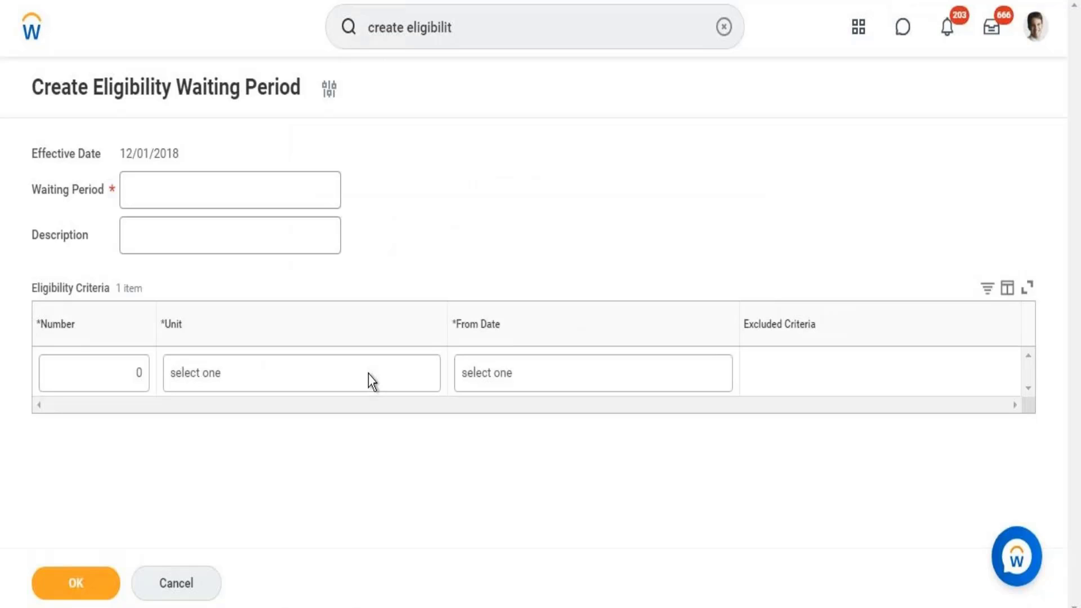
- Enter 'Base pay Change within 4 months' as the waiting period name
{"action": "left_click", "coordinate": [271, 190]}
{"action": "type", "text": "Ba"}
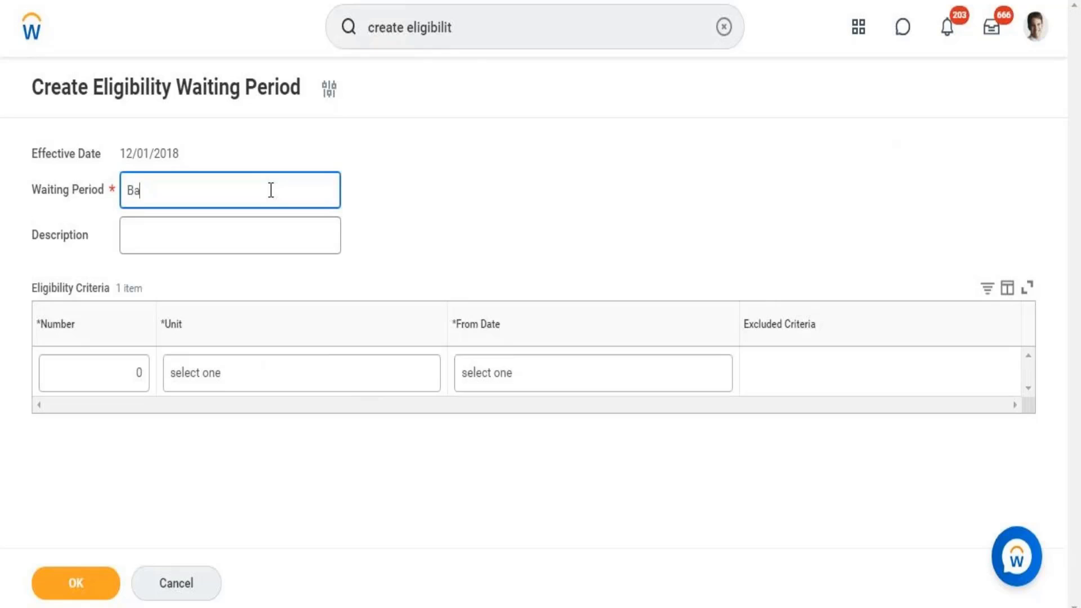
{"action": "type", "text": "se pay Change "}
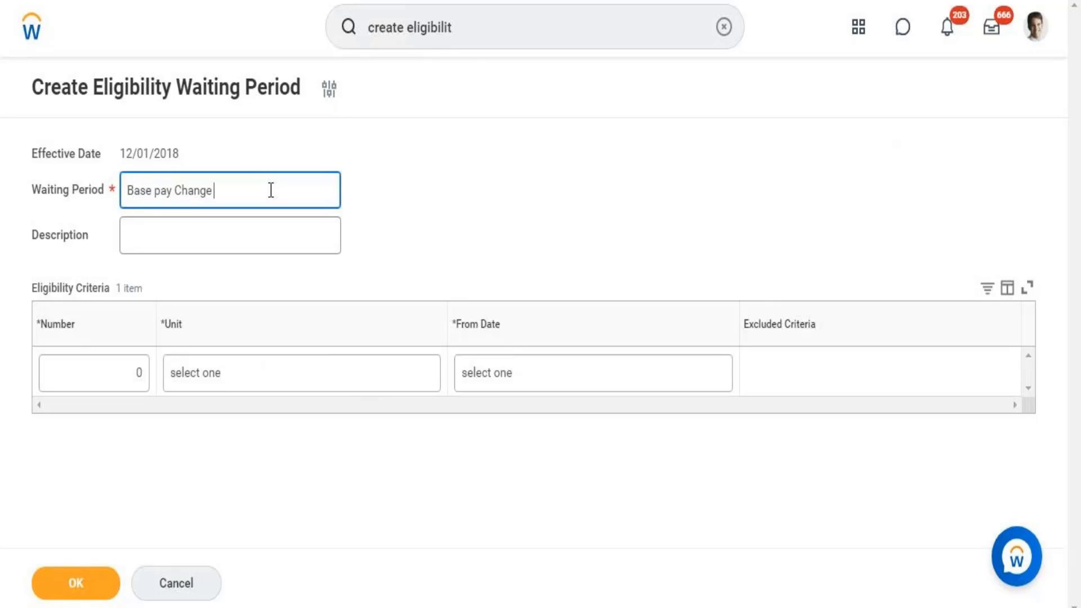
{"action": "type", "text": "within 4 months"}
- Enter Number 4, Unit Months, and From Date 'Date of last Base Pay change' for the criterion
{"action": "left_click", "coordinate": [137, 376]}
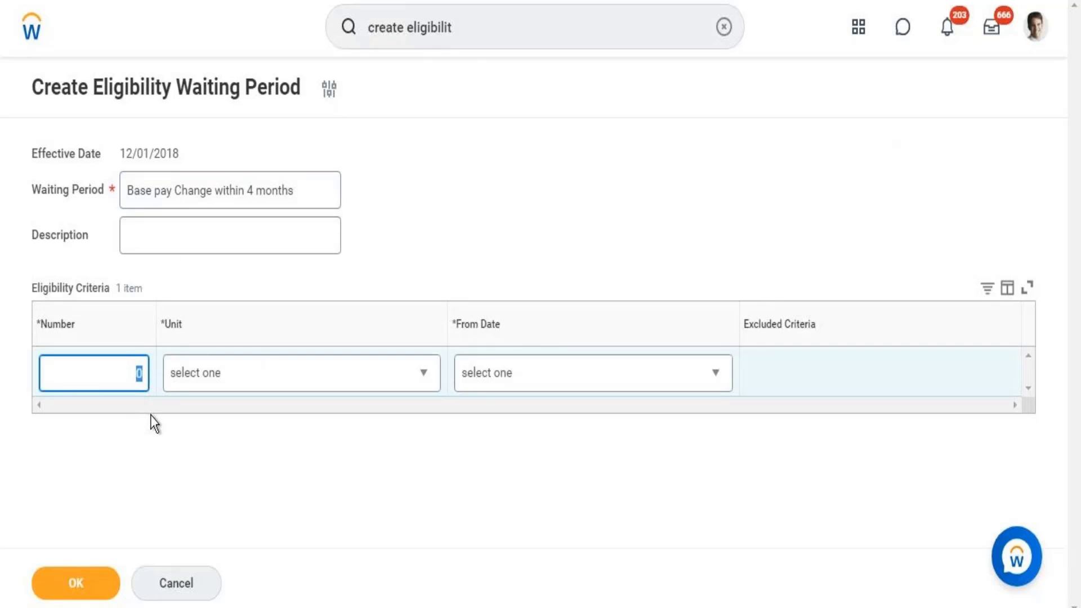
{"action": "type", "text": "4"}
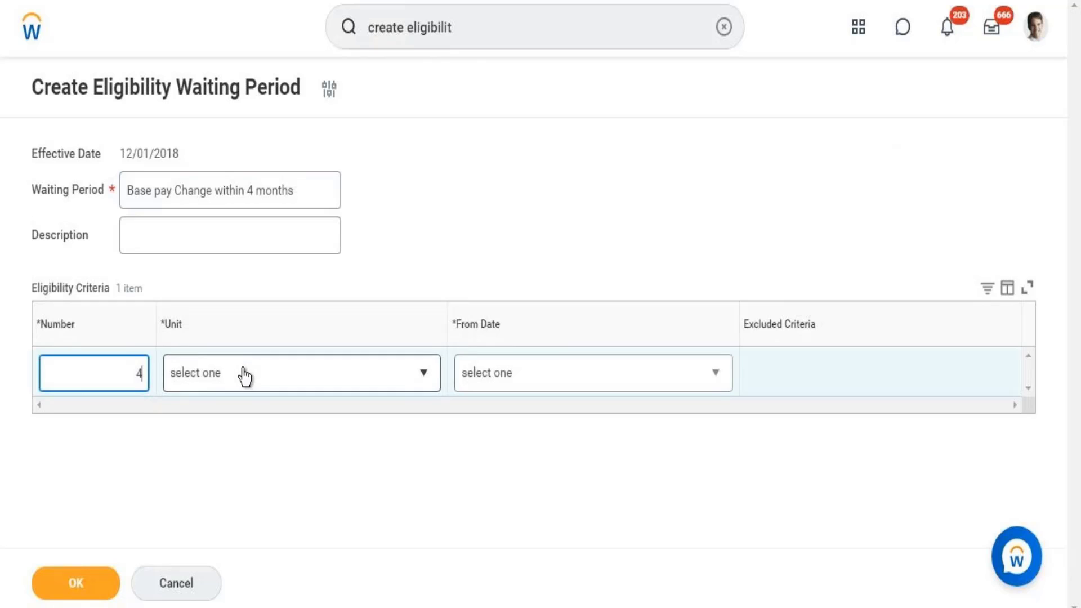
{"action": "left_click", "coordinate": [245, 376]}
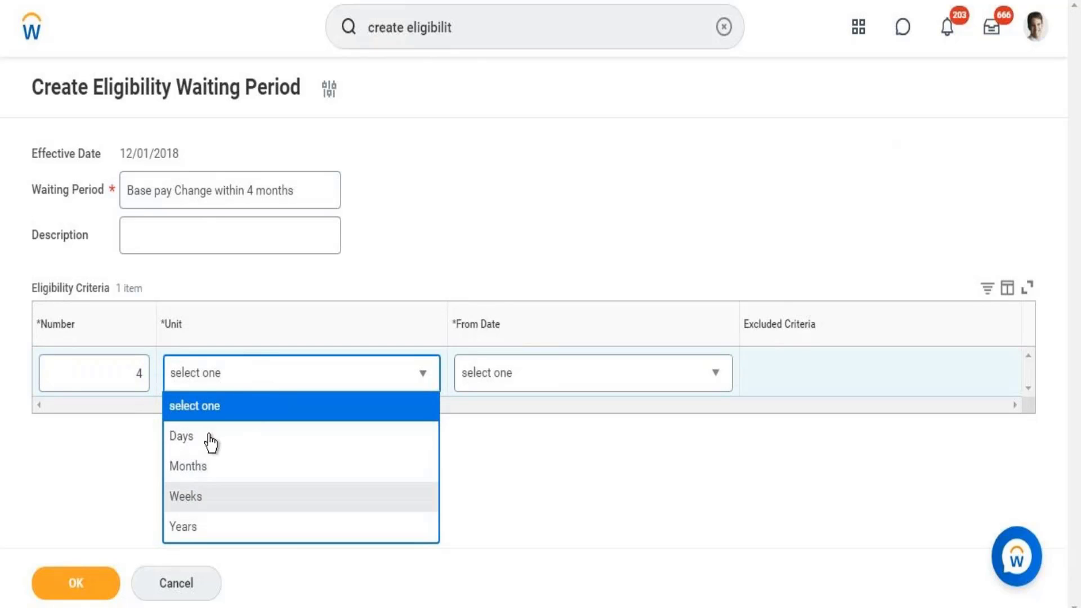
{"action": "left_click", "coordinate": [200, 467]}
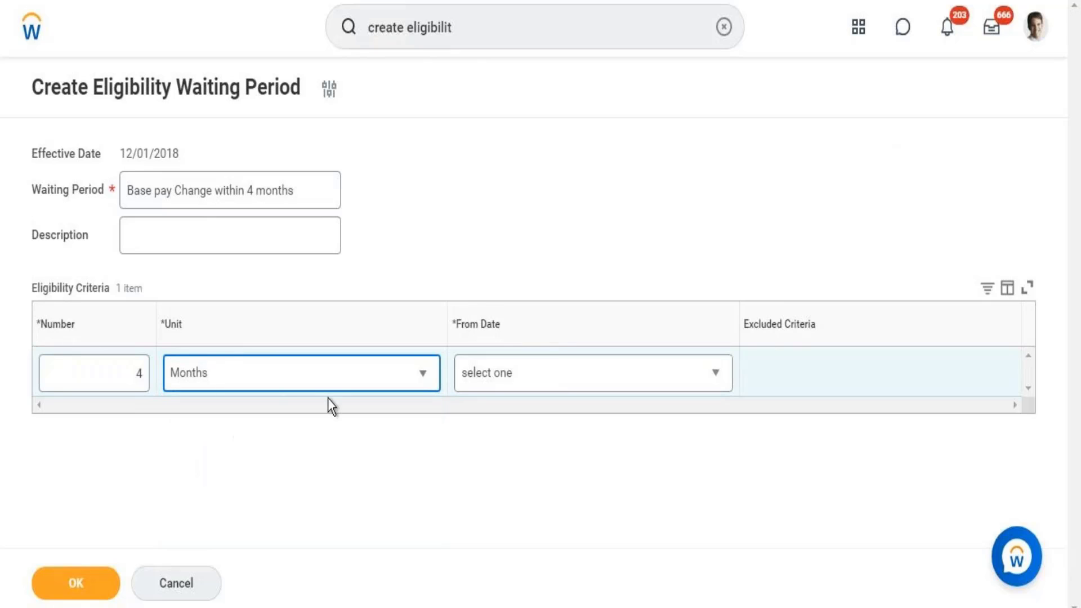
{"action": "left_click", "coordinate": [518, 379]}
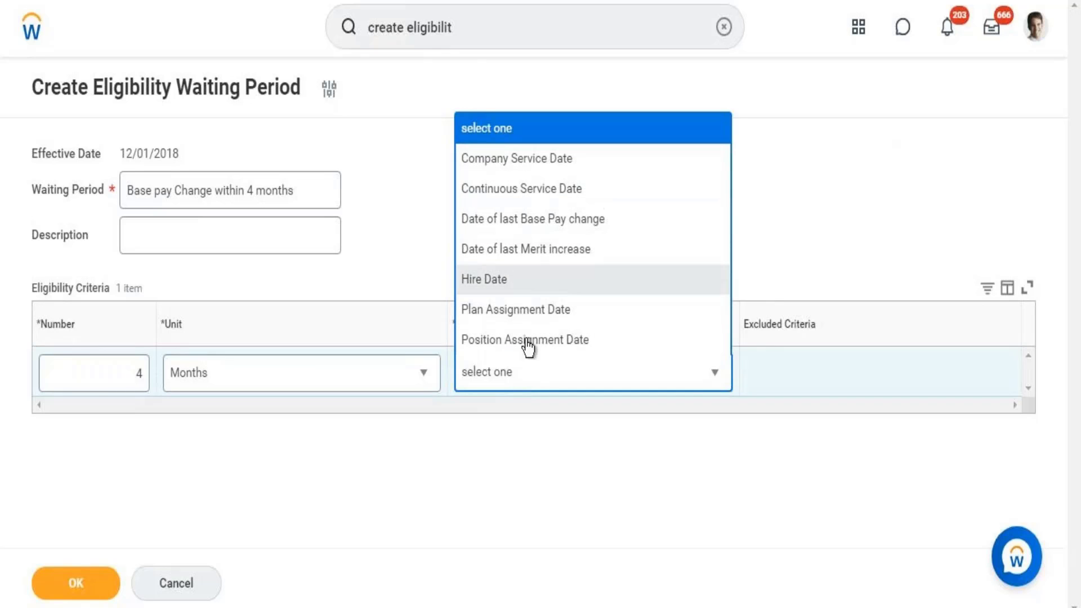
{"action": "left_click", "coordinate": [515, 219]}
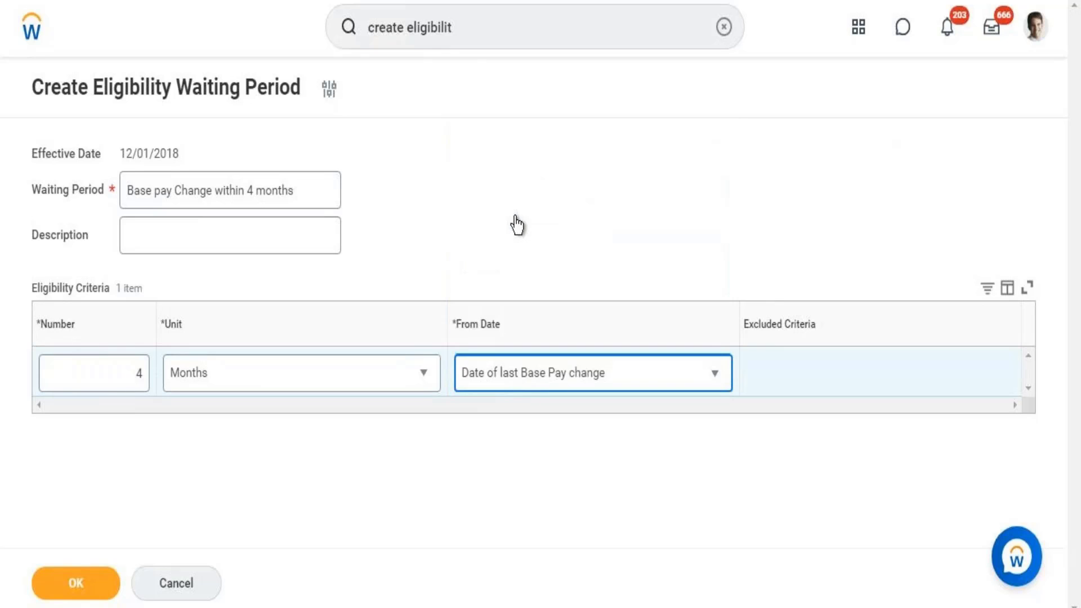
- In Excluded Criteria, drill into the Request Compensation Change Adjustment reasons
{"action": "left_click", "coordinate": [792, 389]}
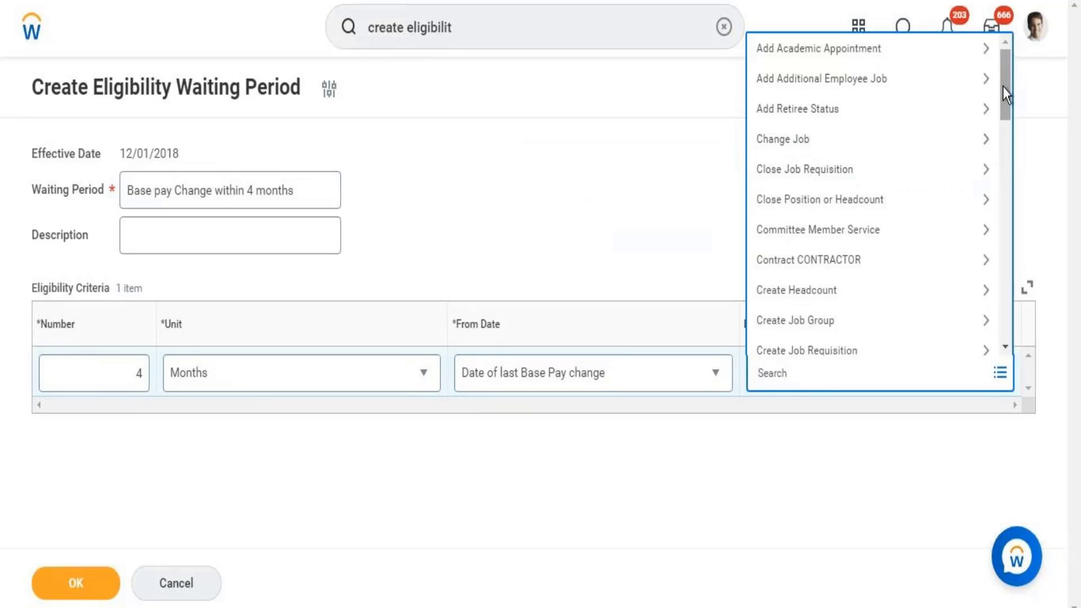
{"action": "scroll", "coordinate": [1002, 276], "scroll_direction": "down", "scroll_amount": 1}
{"action": "scroll", "coordinate": [1002, 276], "scroll_direction": "down", "scroll_amount": 10}
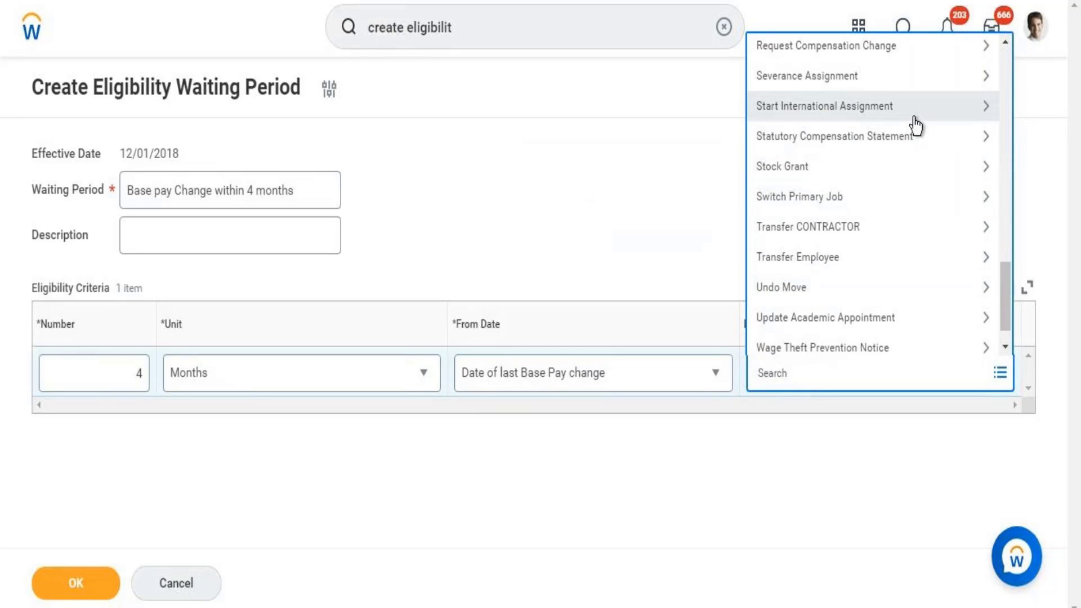
{"action": "left_click", "coordinate": [885, 49]}
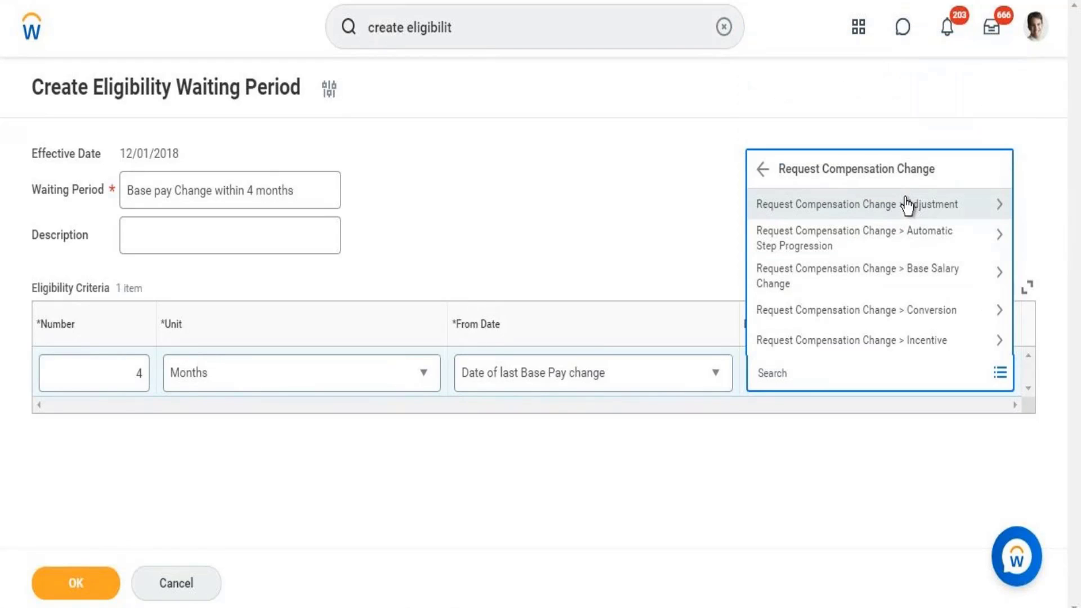
{"action": "left_click", "coordinate": [904, 201]}
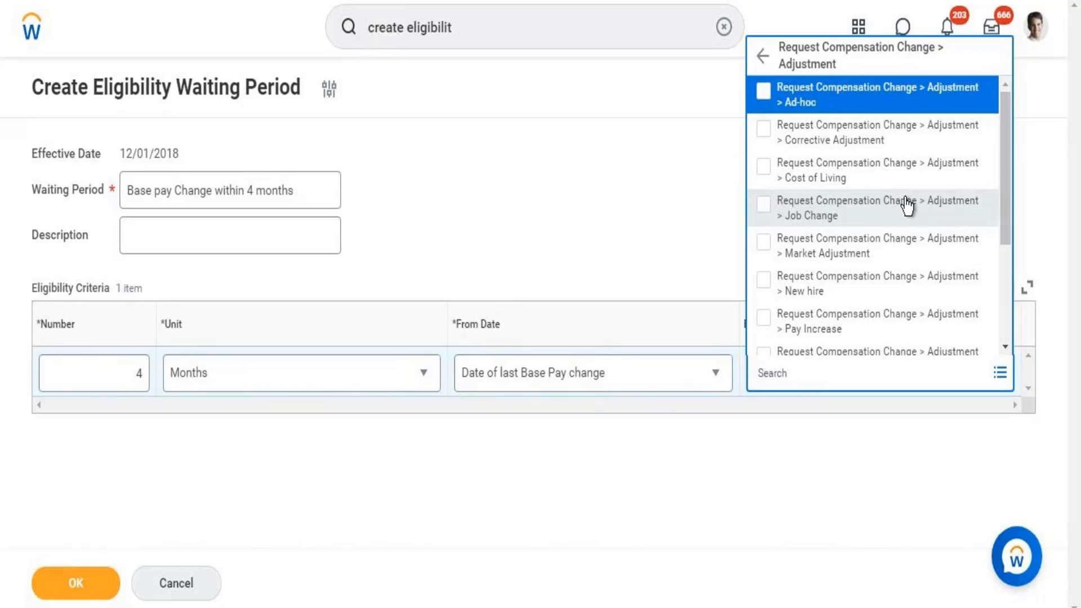
- Exclude Corrective Adjustment, Cost of Living, Market Adjustment, Plan Assignment, Plan Restructuring and Statutory
{"action": "left_click", "coordinate": [833, 104]}
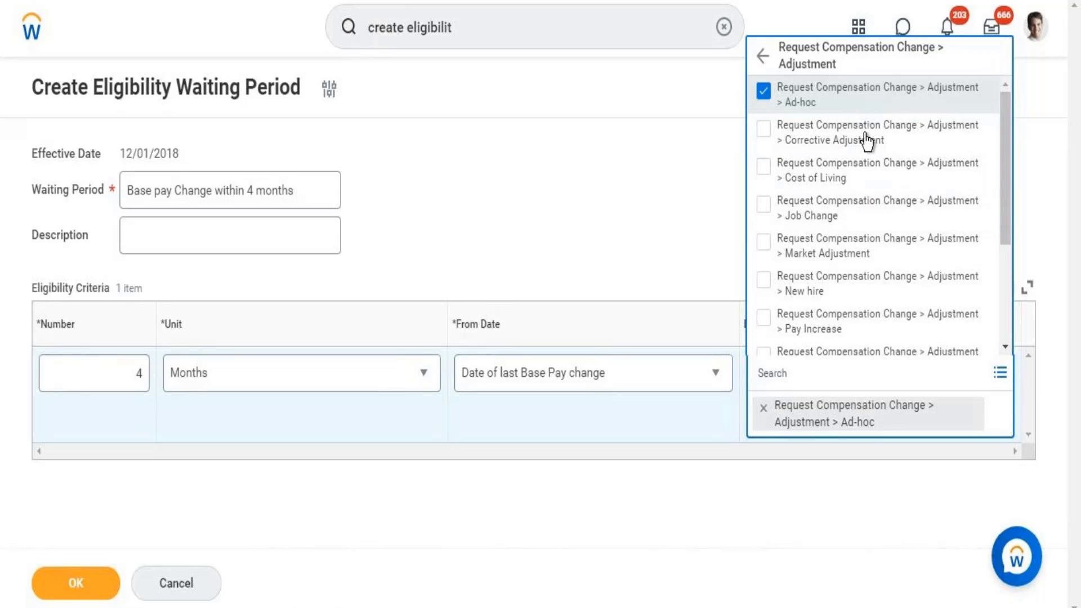
{"action": "left_click", "coordinate": [818, 139]}
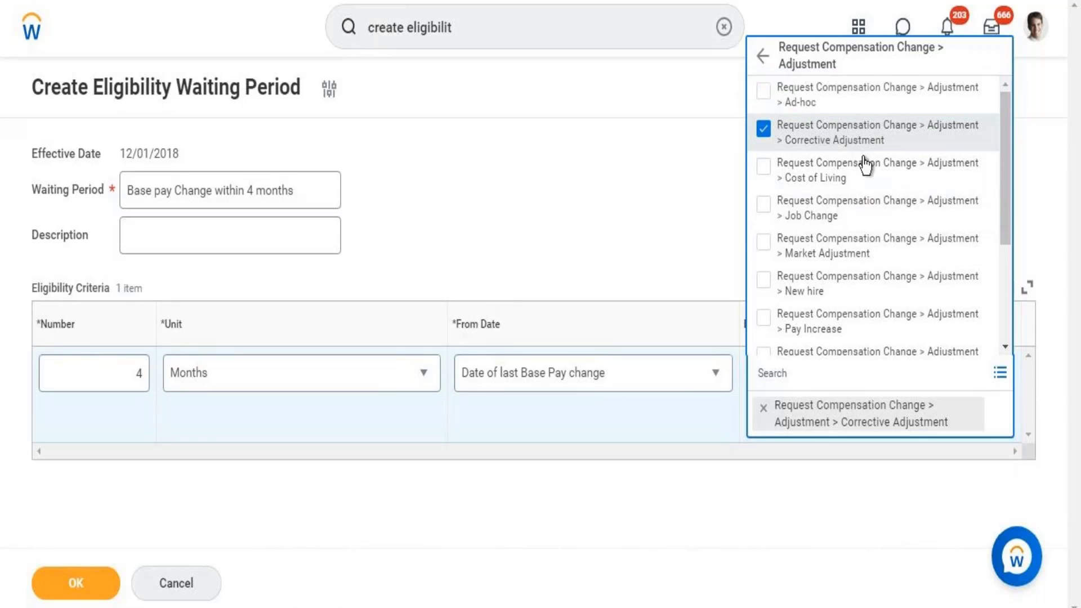
{"action": "left_click", "coordinate": [824, 178]}
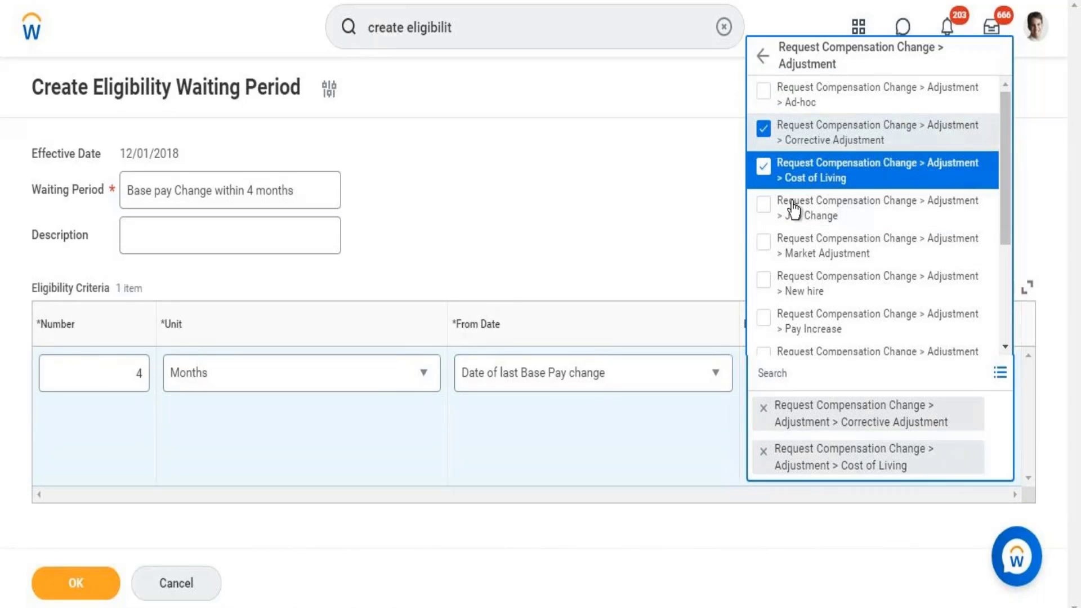
{"action": "left_click", "coordinate": [826, 261]}
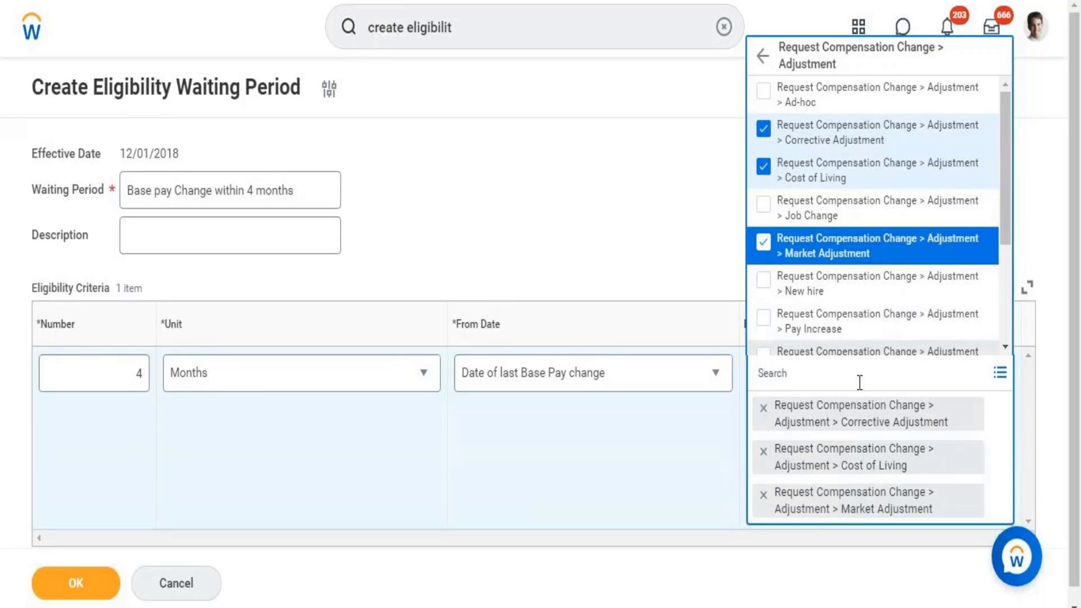
{"action": "left_click_drag", "start_coordinate": [1006, 192], "coordinate": [993, 329]}
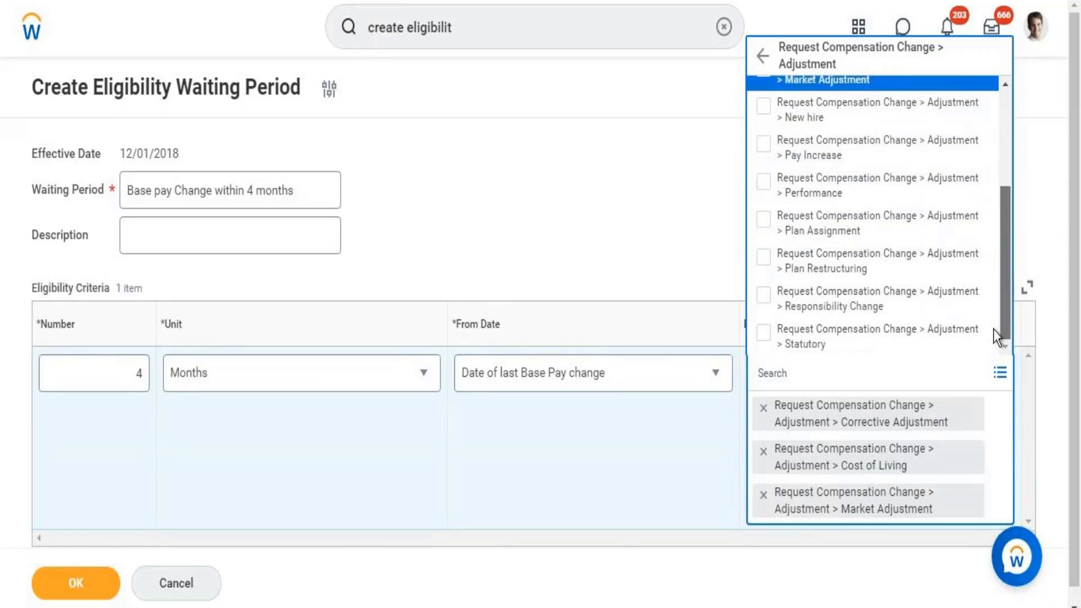
{"action": "left_click", "coordinate": [860, 232]}
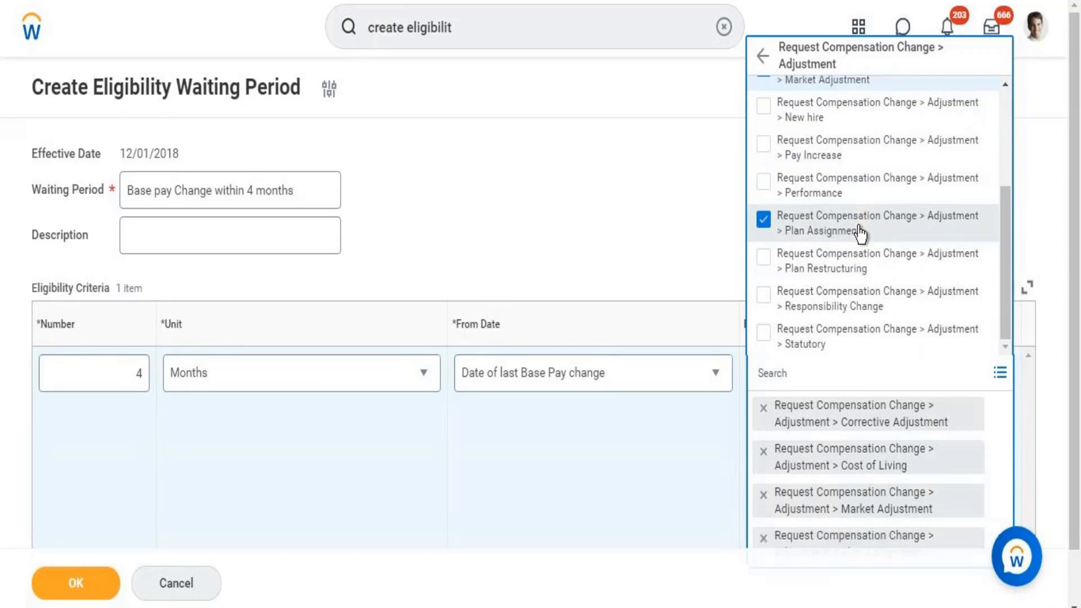
{"action": "left_click", "coordinate": [811, 344]}
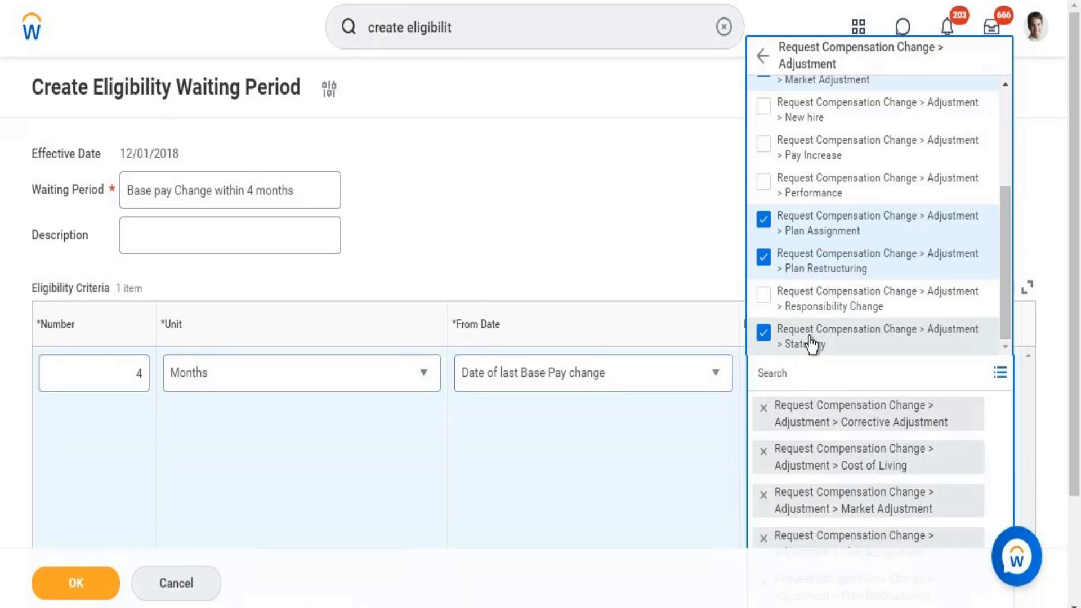
{"action": "left_click", "coordinate": [673, 267]}
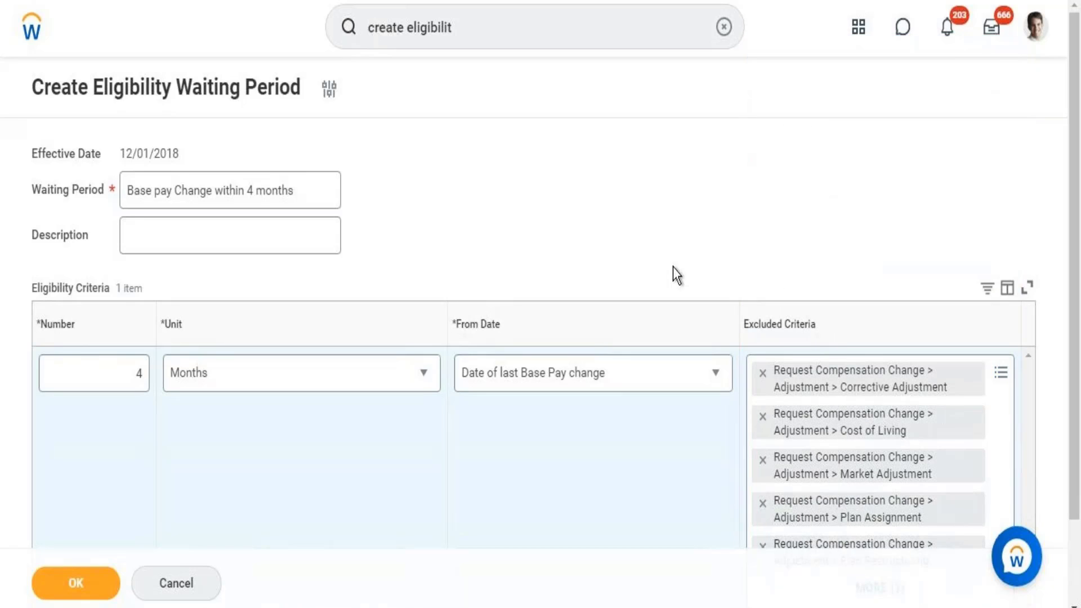
- Submit the waiting period with all six exclusions and copy its name 'Base pay Change within 4 months'
{"action": "left_click_drag", "start_coordinate": [1075, 189], "coordinate": [1073, 313]}
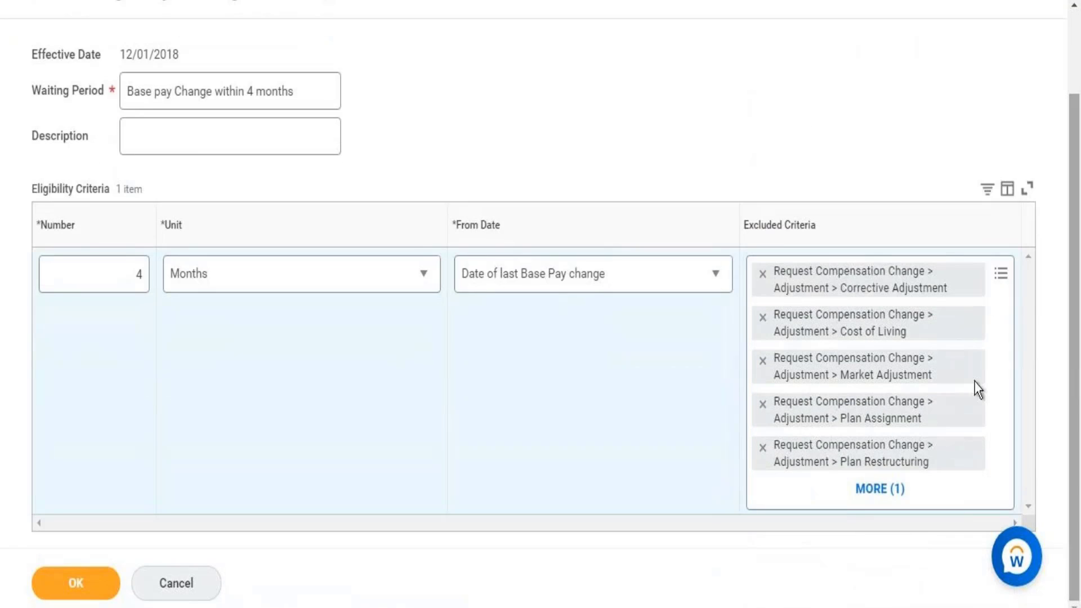
{"action": "left_click", "coordinate": [868, 490]}
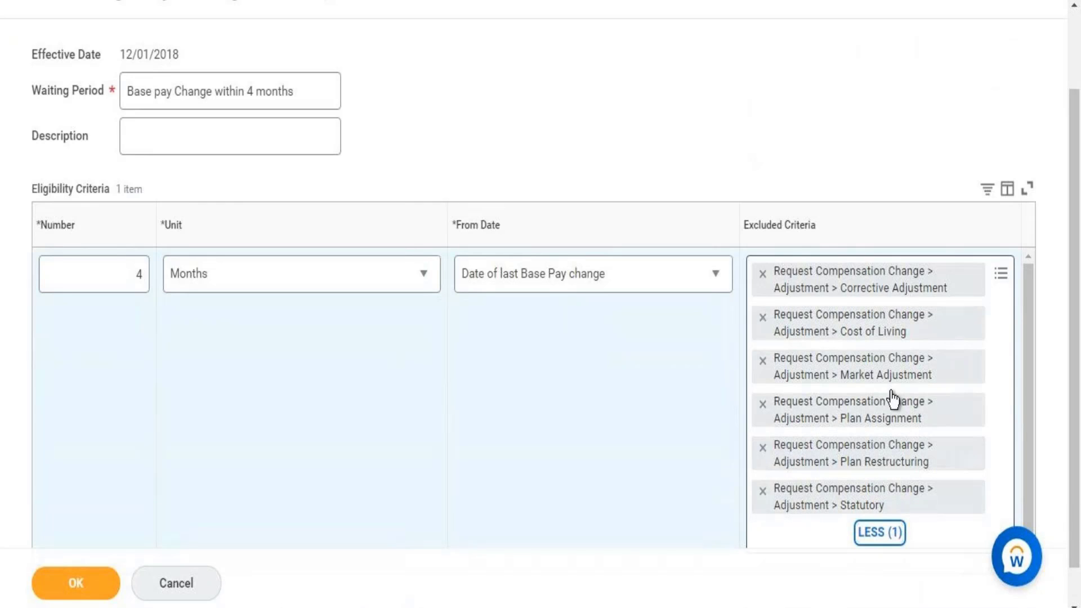
{"action": "left_click_drag", "start_coordinate": [1079, 175], "coordinate": [1076, 295]}
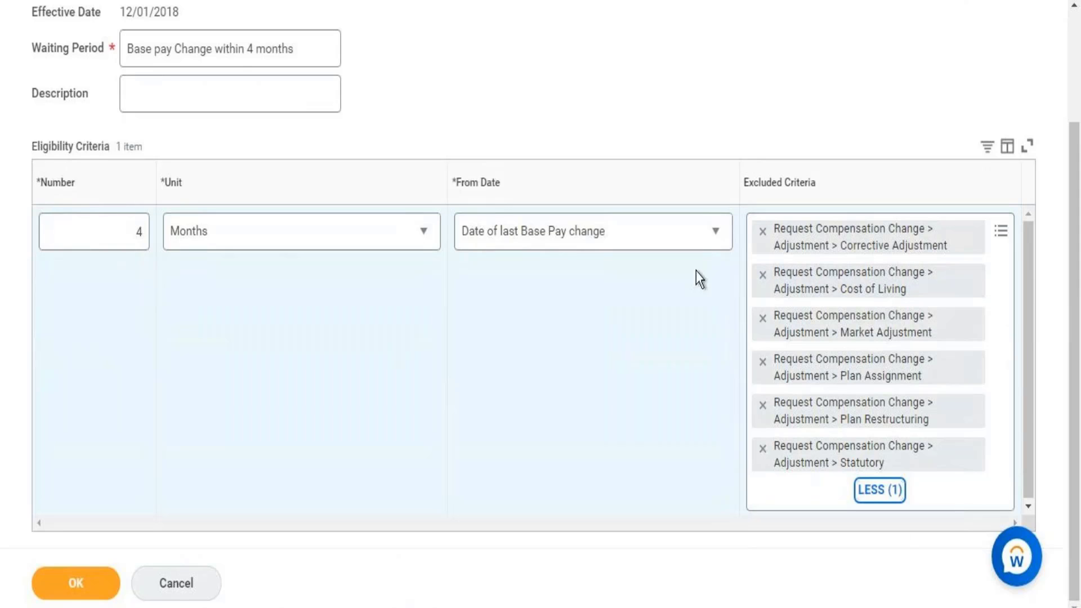
{"action": "left_click", "coordinate": [92, 597]}
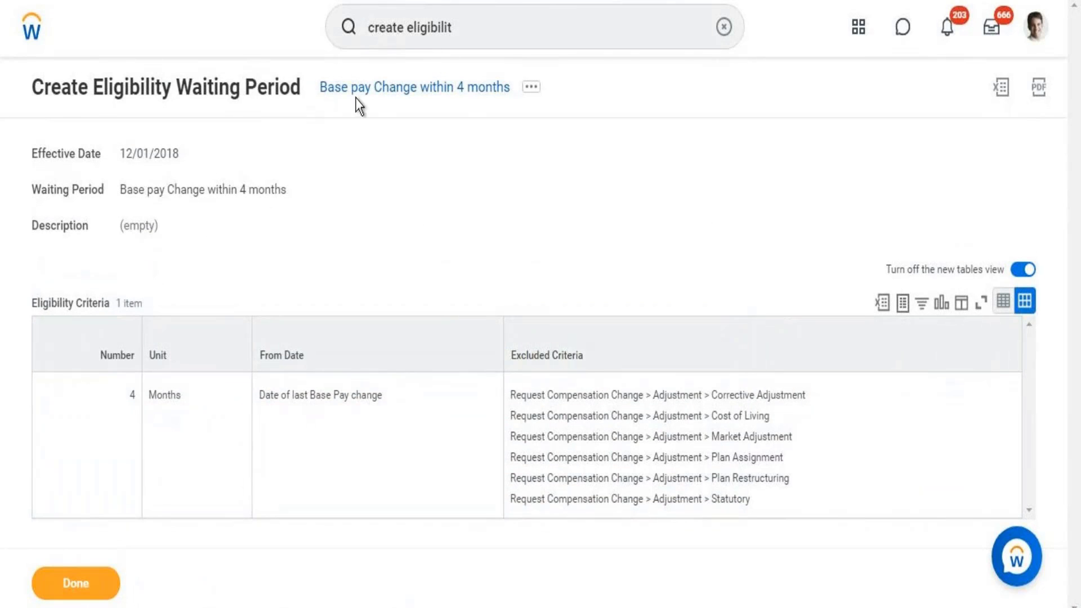
{"action": "right_click", "coordinate": [358, 103]}
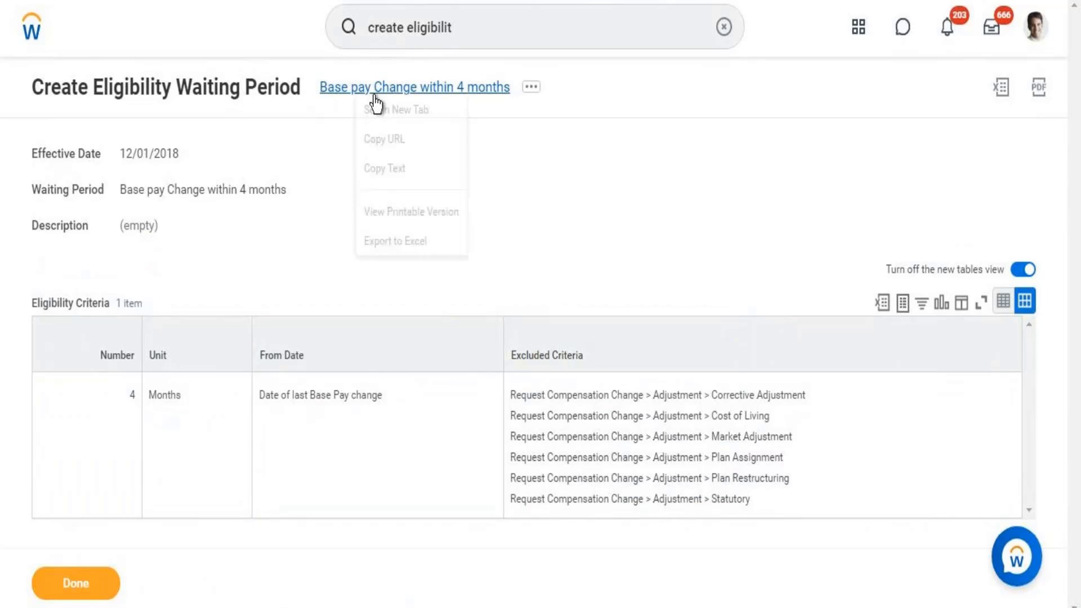
{"action": "left_click", "coordinate": [392, 172]}
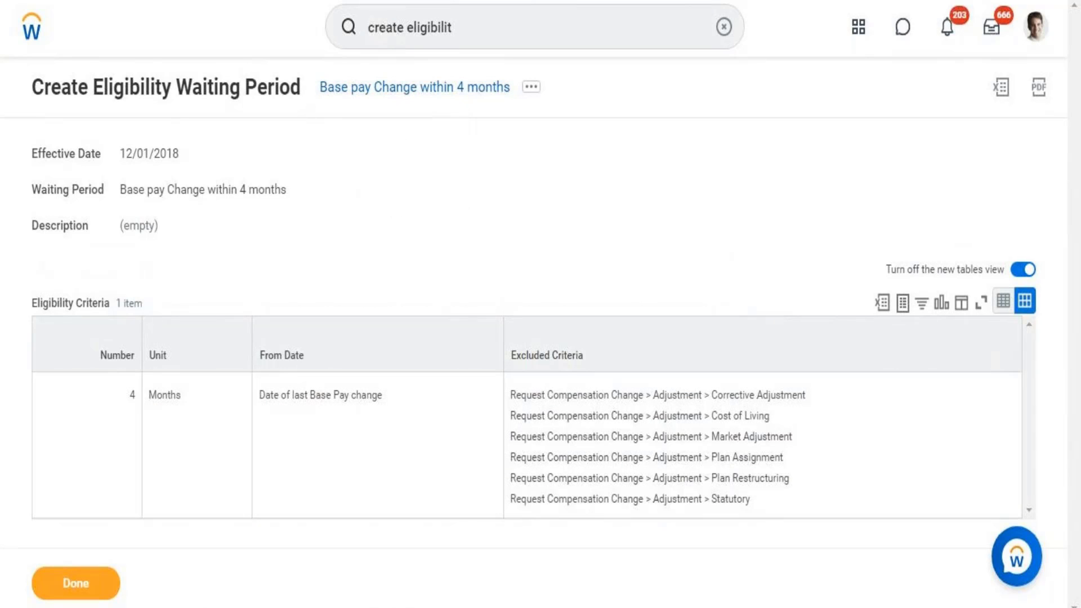
- Add the note line 'Eligibility for waiting period - Base pay Change within 4 months' below the plan entries
{"action": "key", "text": "alt+Tab"}
{"action": "left_click", "coordinate": [370, 284]}
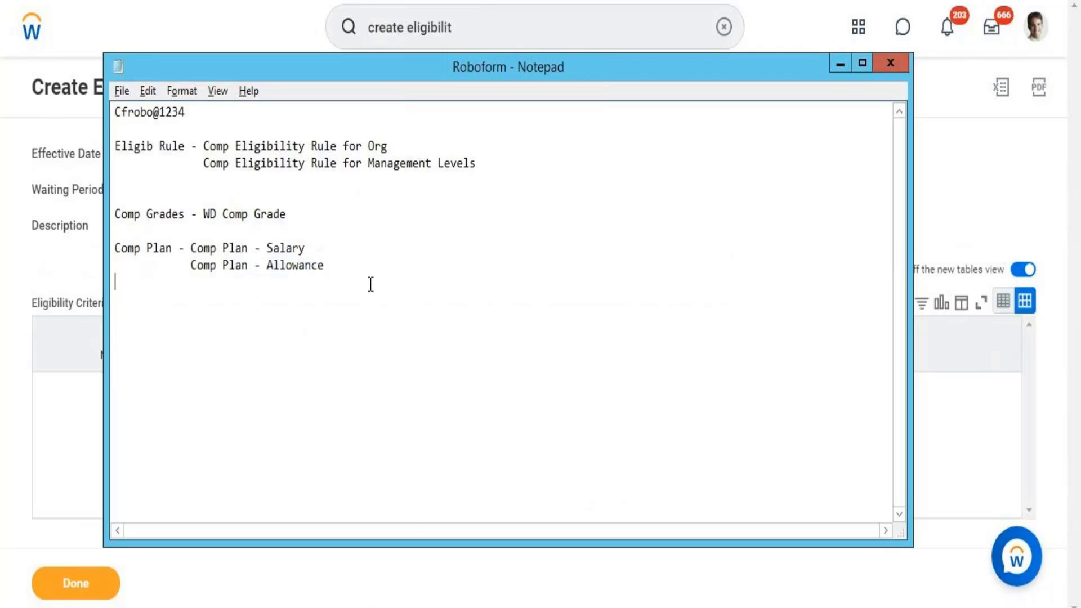
{"action": "key", "text": "Return"}
{"action": "key", "text": "Return"}
{"action": "type", "text": "Eli"}
{"action": "key", "text": "BackSpace"}
{"action": "key", "text": "BackSpace"}
{"action": "key", "text": "BackSpace"}
{"action": "type", "text": "Eligibility"}
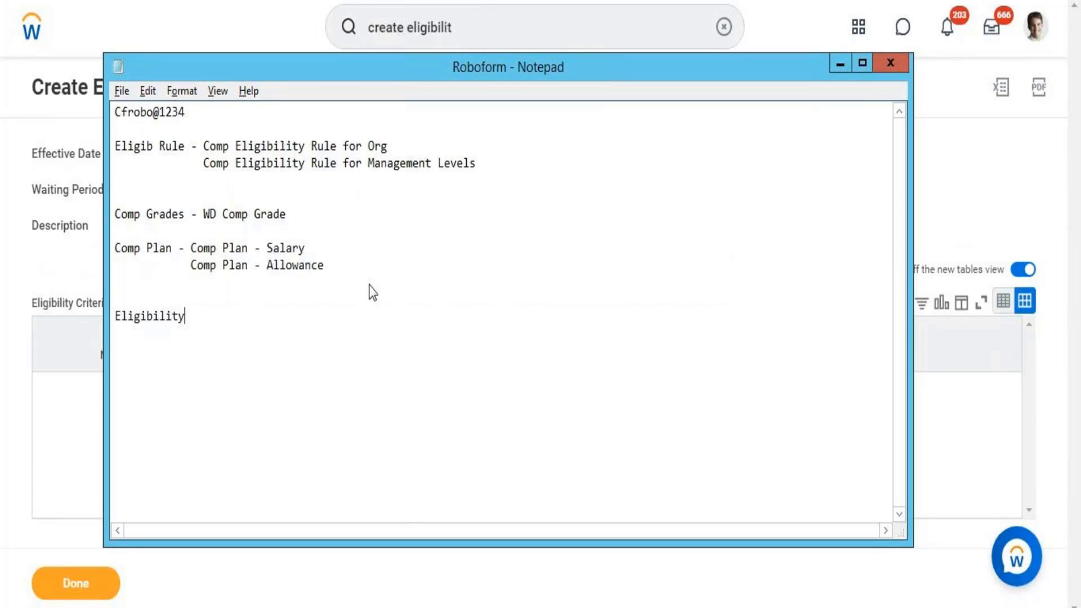
{"action": "type", "text": " for waiting period "}
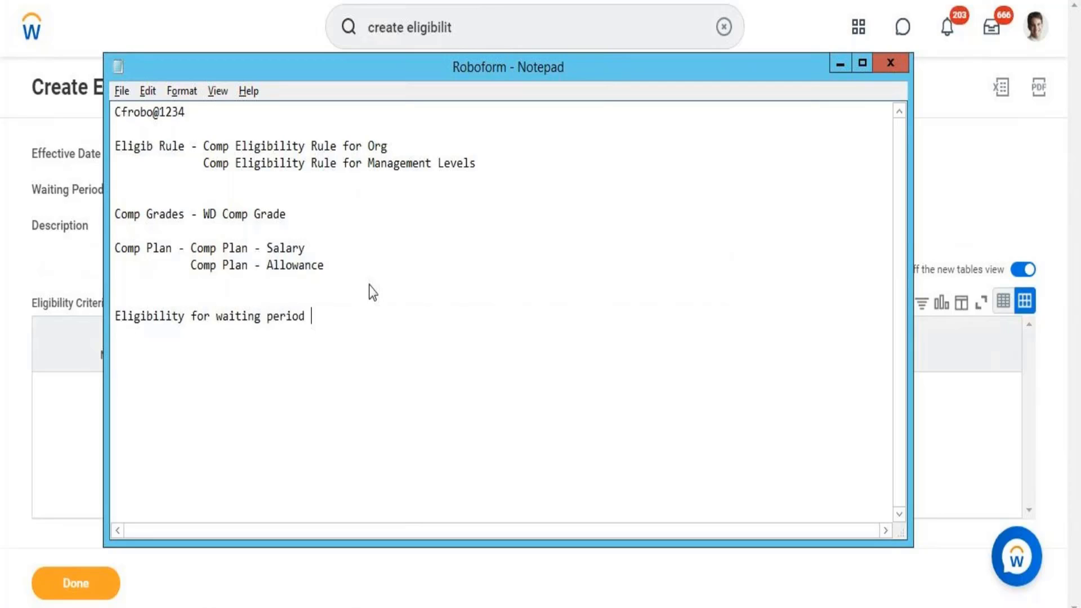
{"action": "type", "text": "-"}
{"action": "type", "text": "Base pay Change within 4 months"}
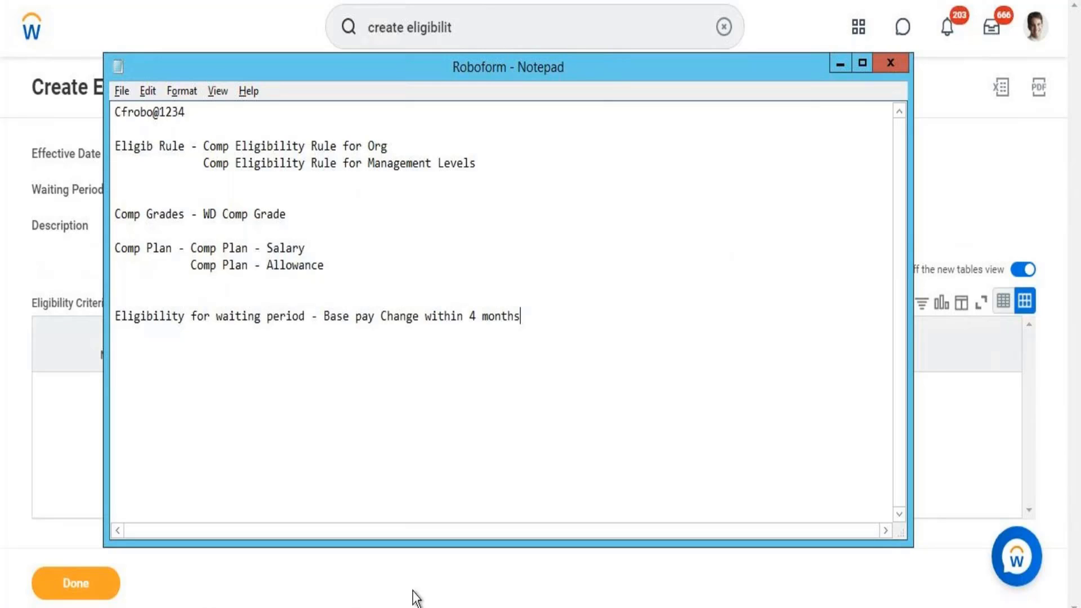
{"action": "left_click", "coordinate": [415, 607]}
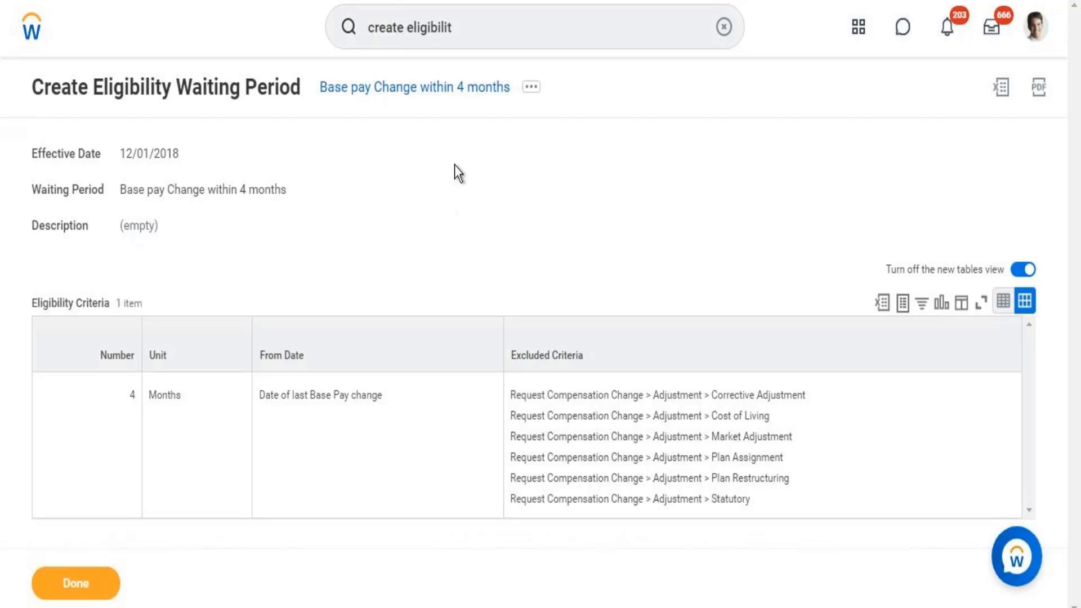
- Search 'create time proration' and start a Create Time Proration Rule effective 12/01/2018
{"action": "double_click", "coordinate": [480, 20]}
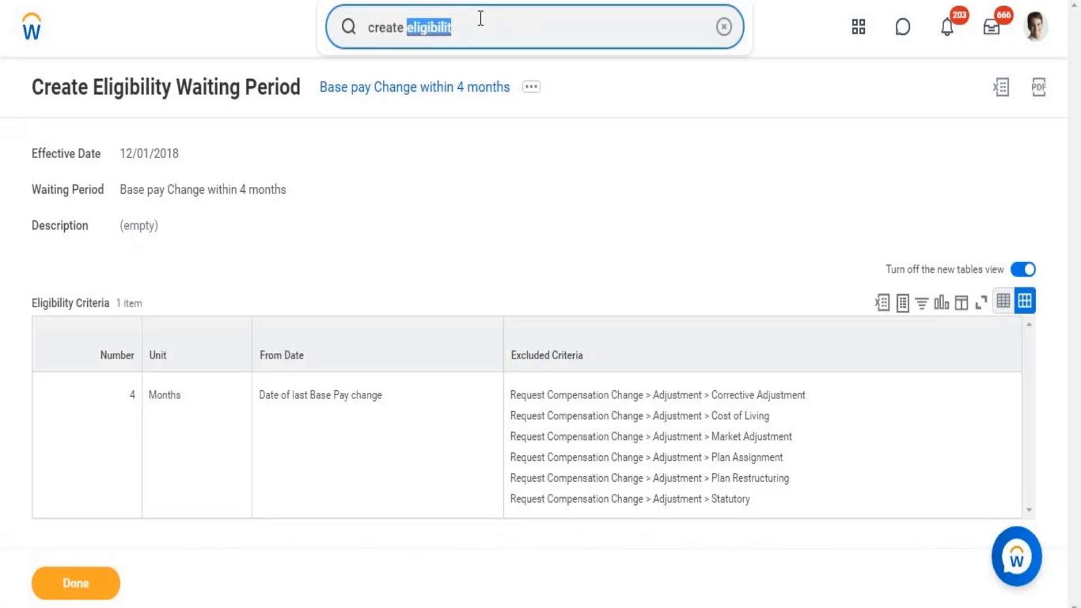
{"action": "triple_click", "coordinate": [480, 19]}
{"action": "type", "text": "cre"}
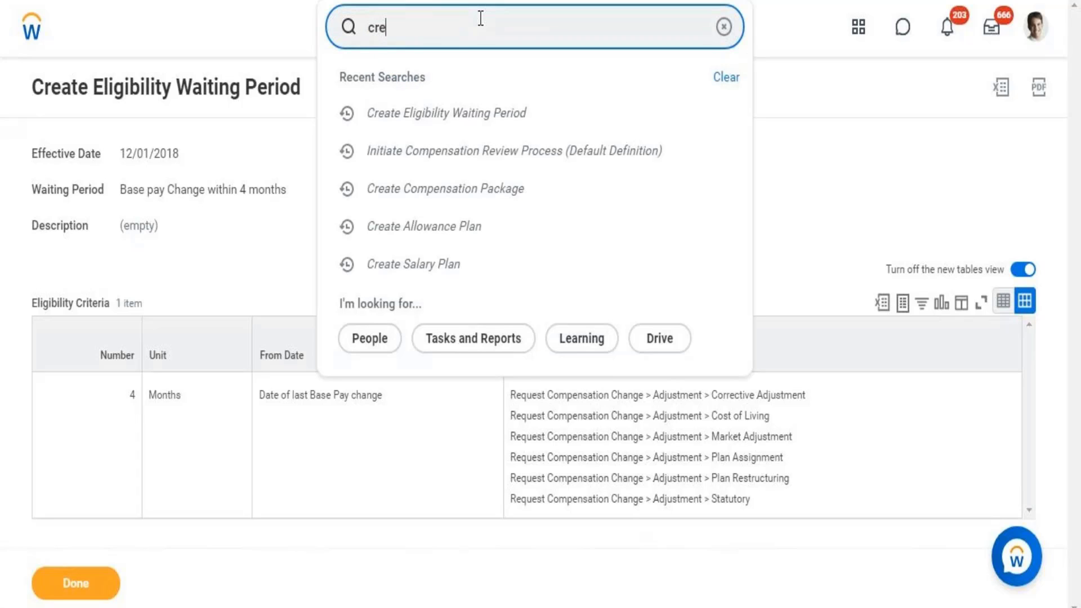
{"action": "type", "text": "ate ti"}
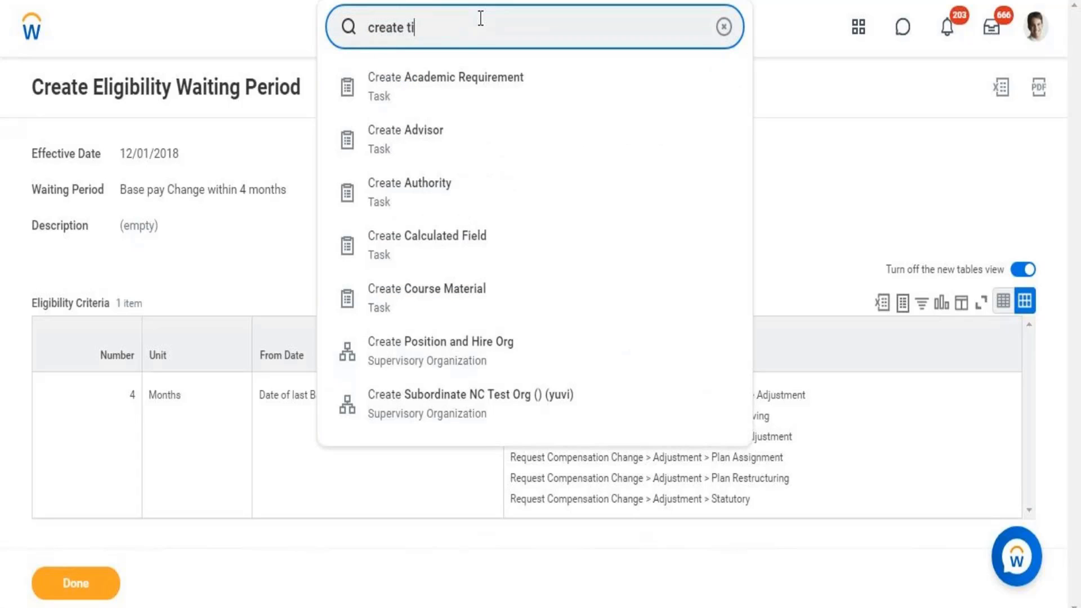
{"action": "type", "text": "me proration"}
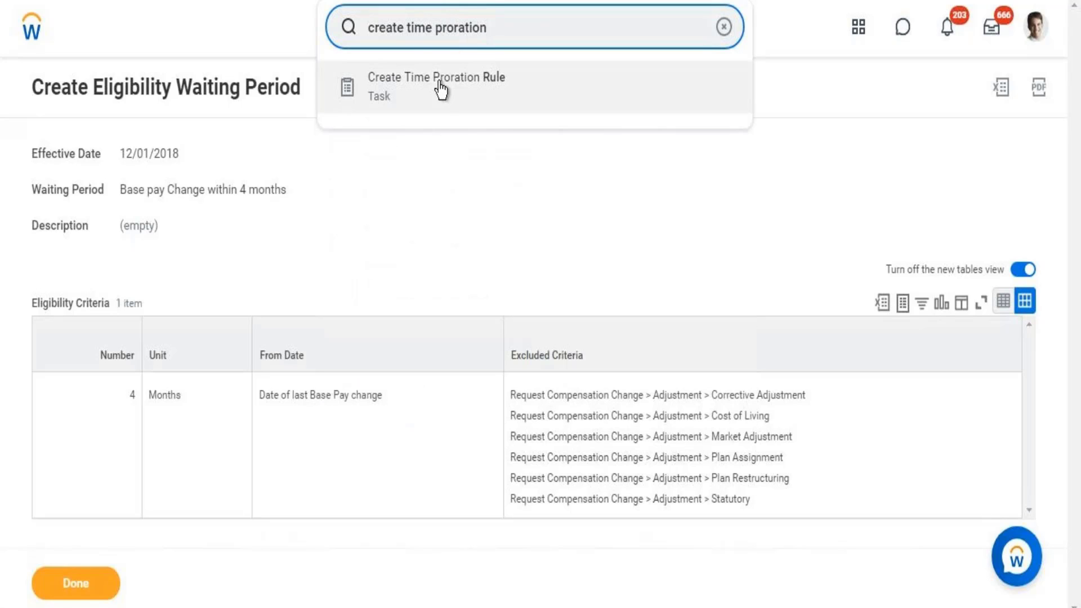
{"action": "left_click", "coordinate": [374, 90]}
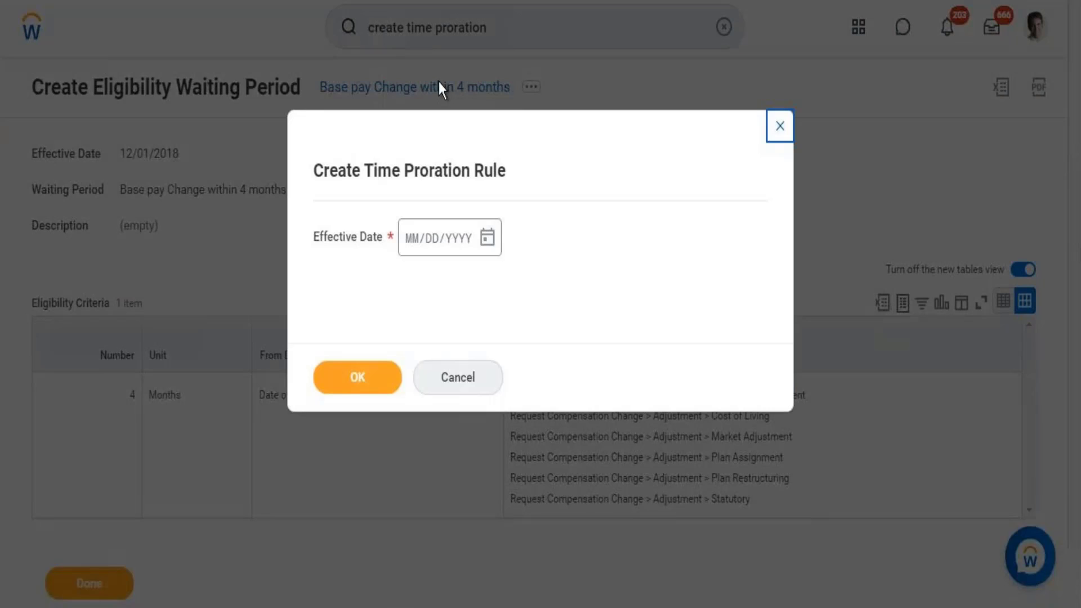
{"action": "left_click", "coordinate": [415, 244]}
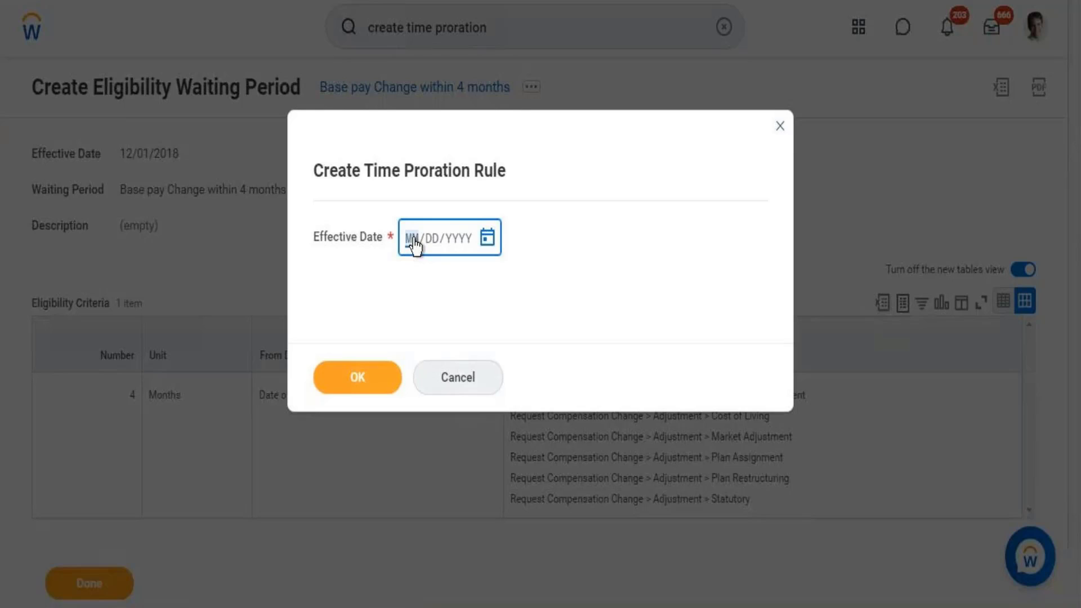
{"action": "type", "text": "12012018"}
{"action": "left_click", "coordinate": [357, 375]}
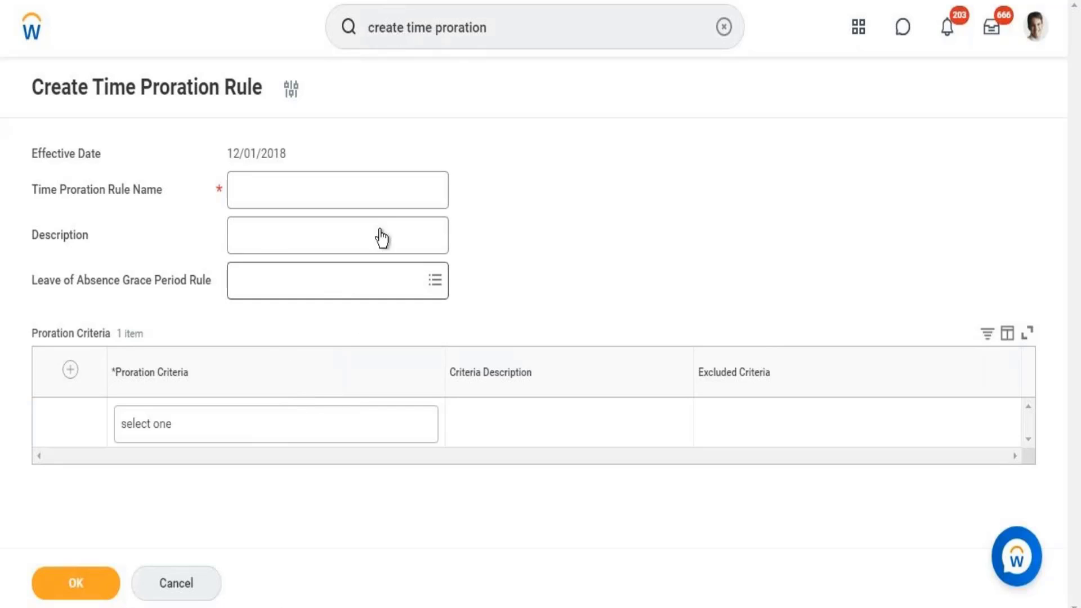
- Name the new rule 'Time Proration Rule'
{"action": "left_click", "coordinate": [305, 194]}
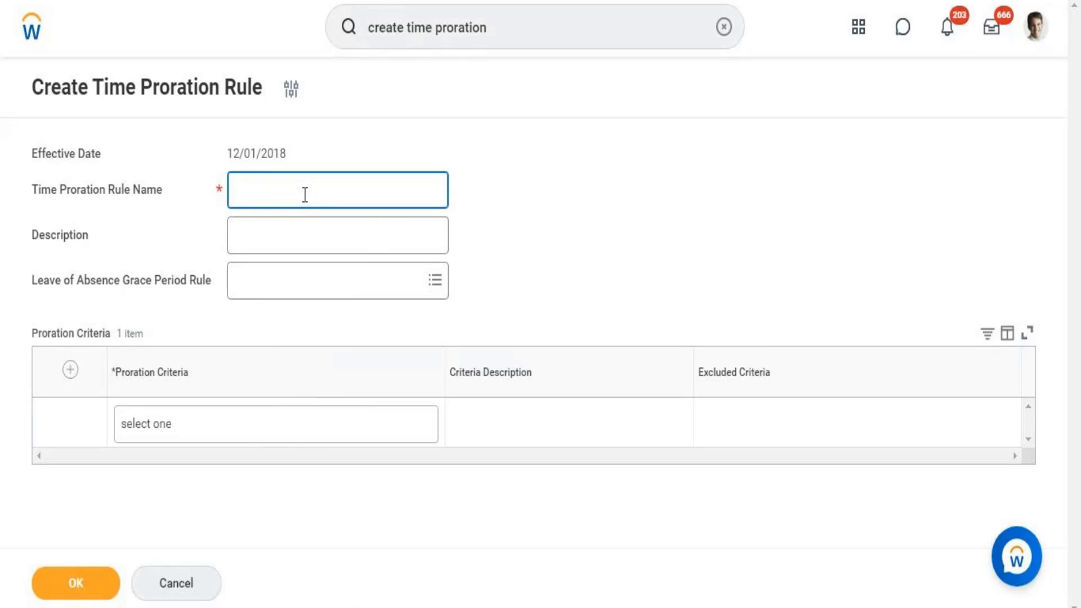
{"action": "type", "text": "Time Proration Rule"}
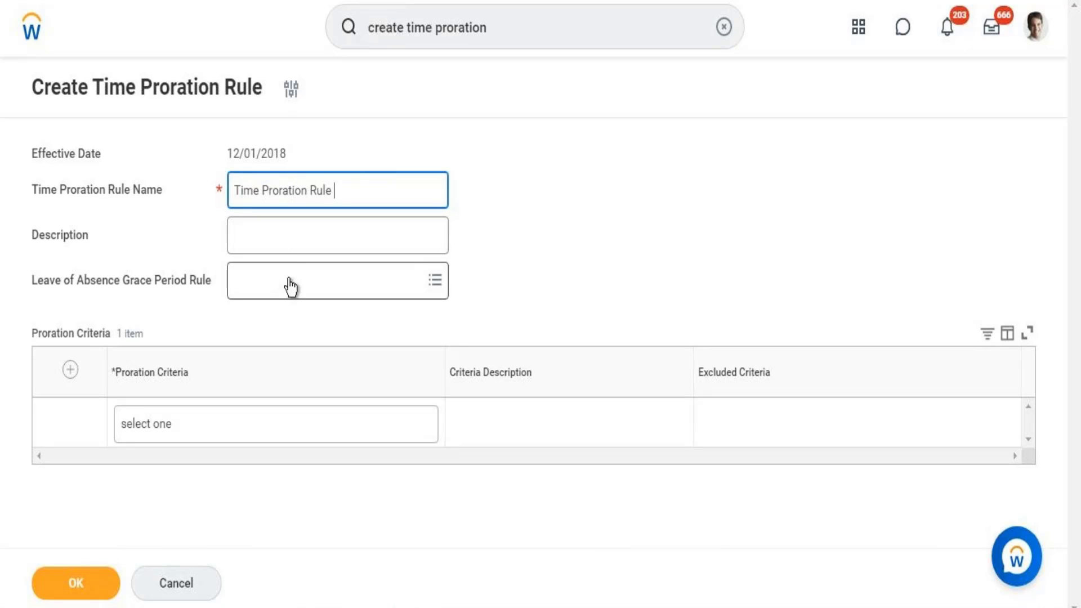
{"action": "left_click", "coordinate": [287, 251]}
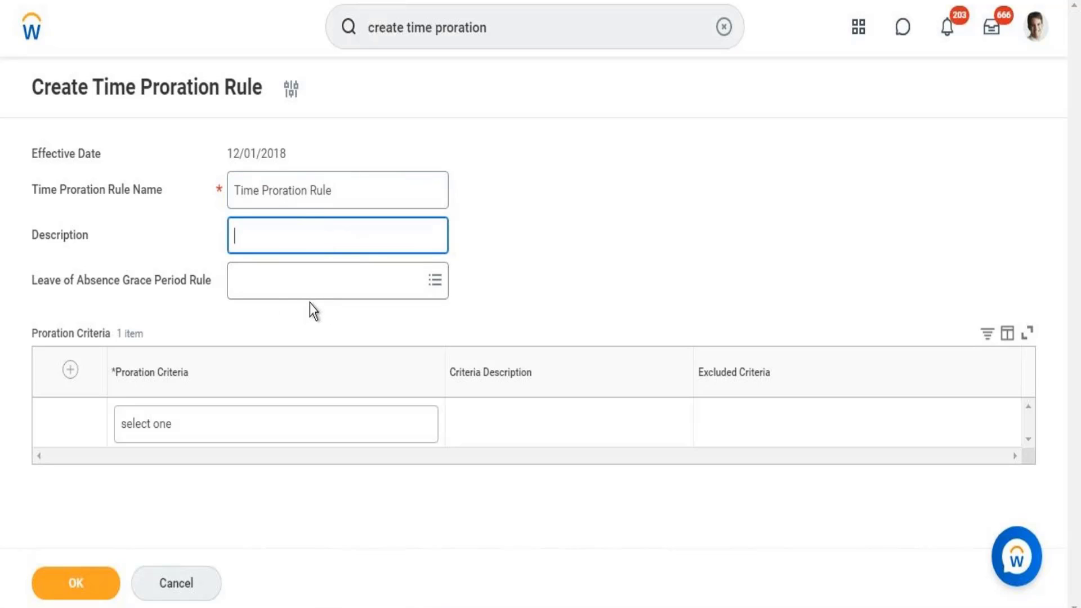
- Add Time in Plan and Base Pay Changes in Period as proration criteria
{"action": "left_click", "coordinate": [185, 432]}
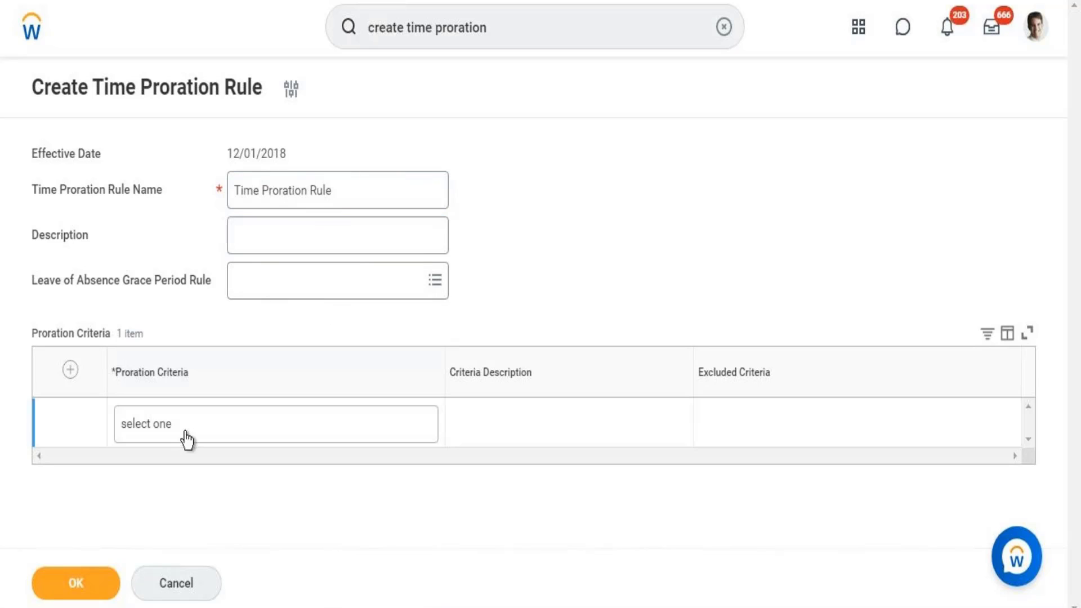
{"action": "left_click", "coordinate": [186, 433]}
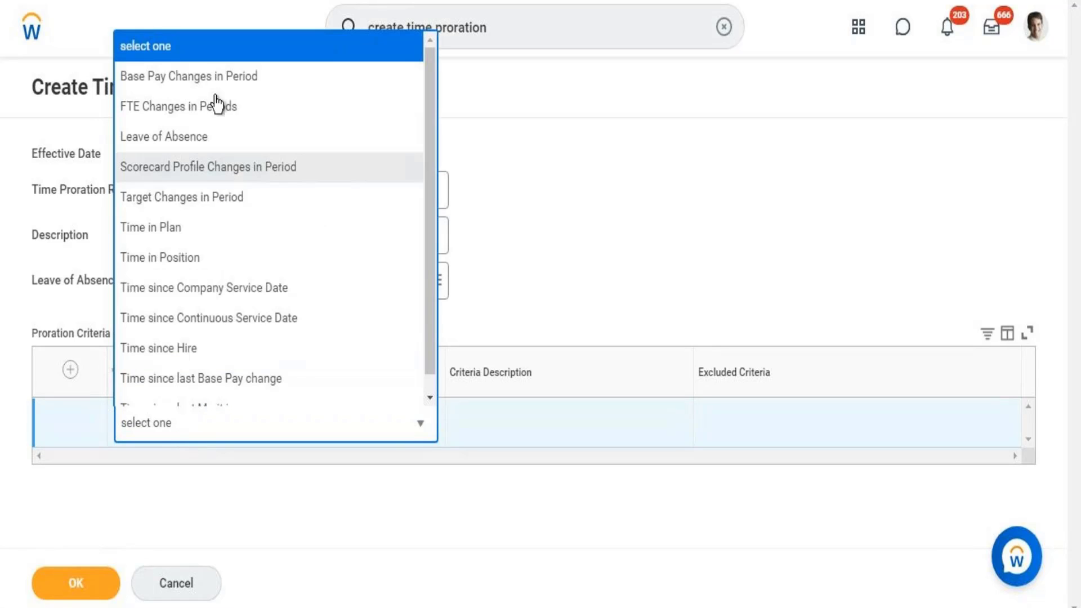
{"action": "left_click", "coordinate": [179, 239]}
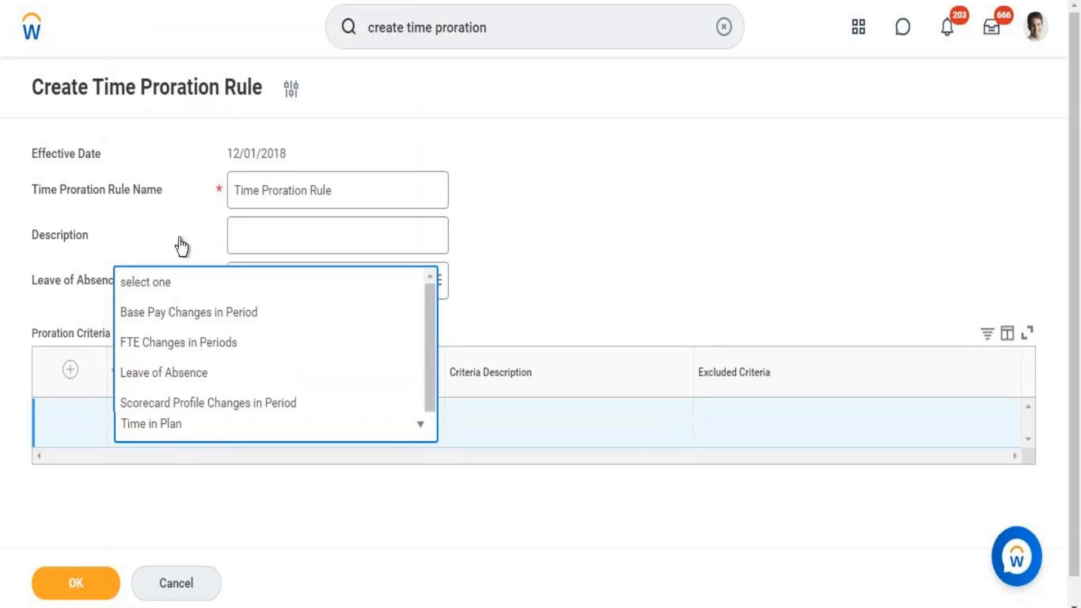
{"action": "left_click", "coordinate": [68, 377]}
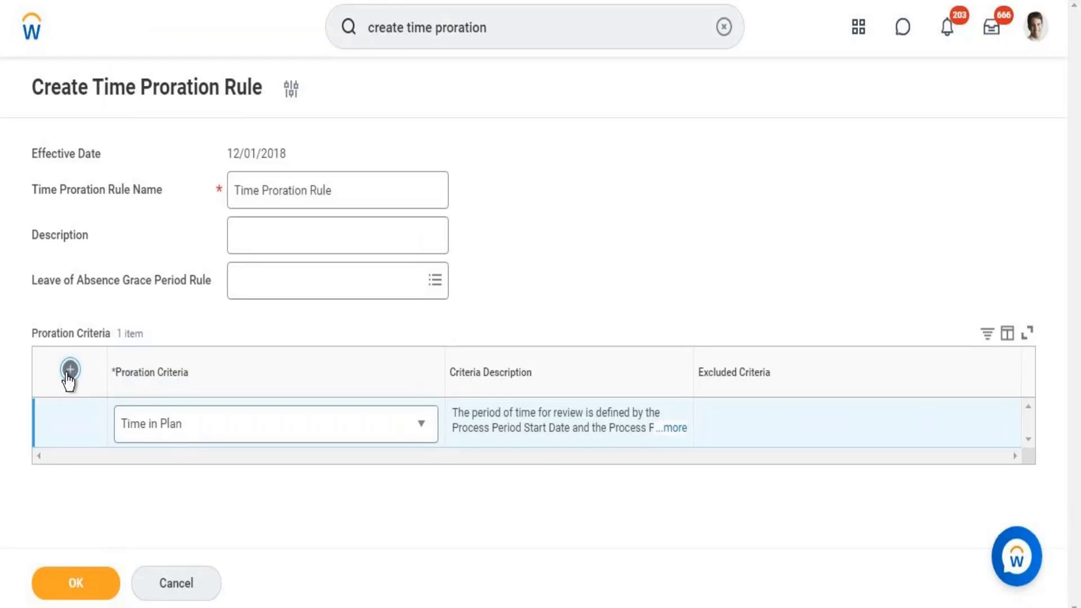
{"action": "left_click", "coordinate": [190, 436]}
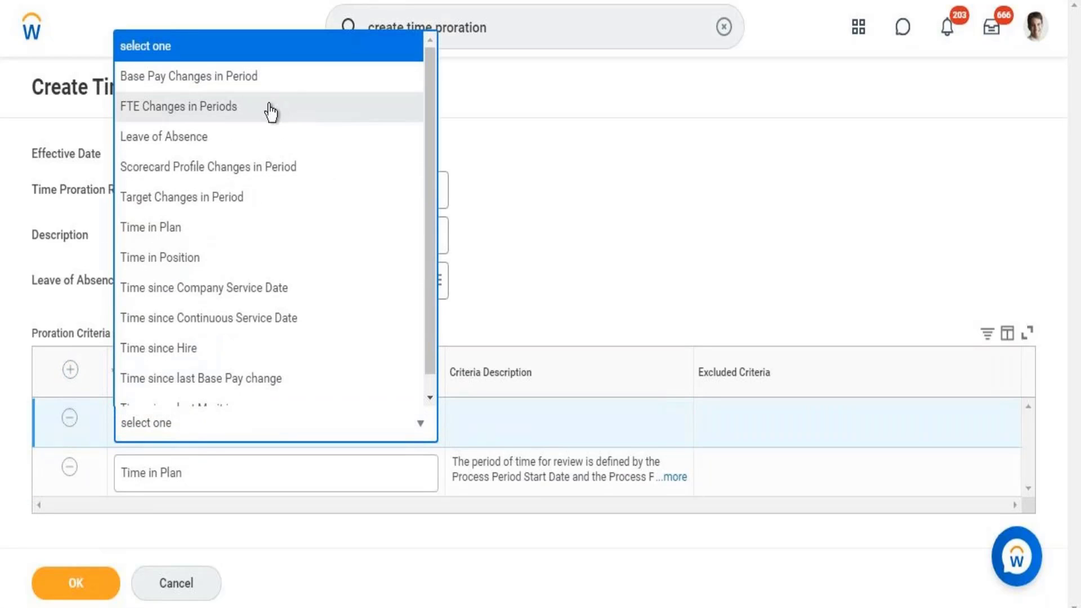
{"action": "left_click", "coordinate": [225, 84]}
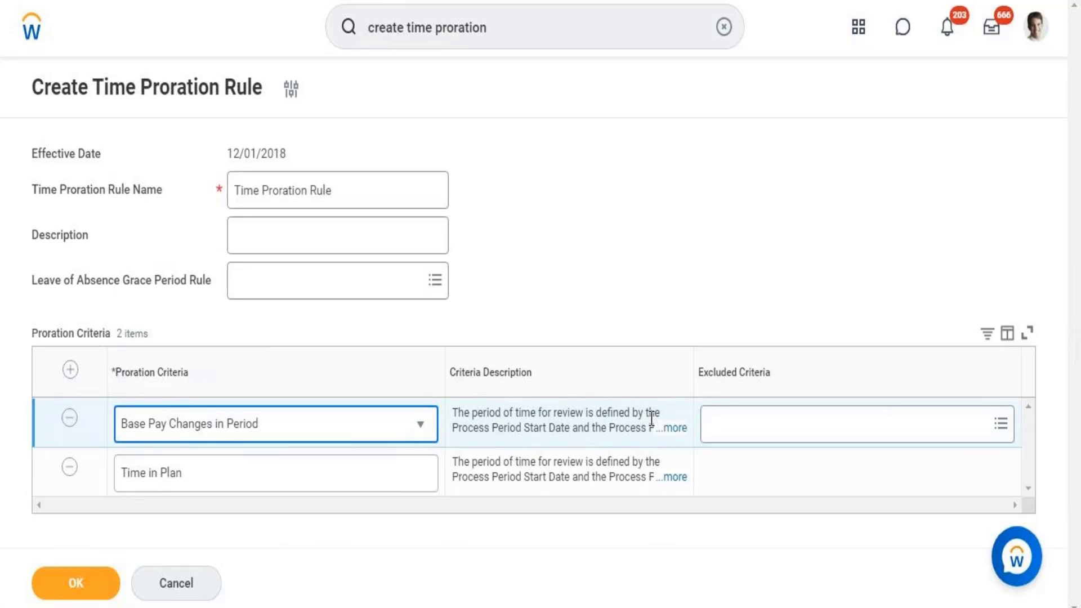
- Read the base pay criterion description, save the Time Proration Rule, and copy its name
{"action": "left_click", "coordinate": [678, 431]}
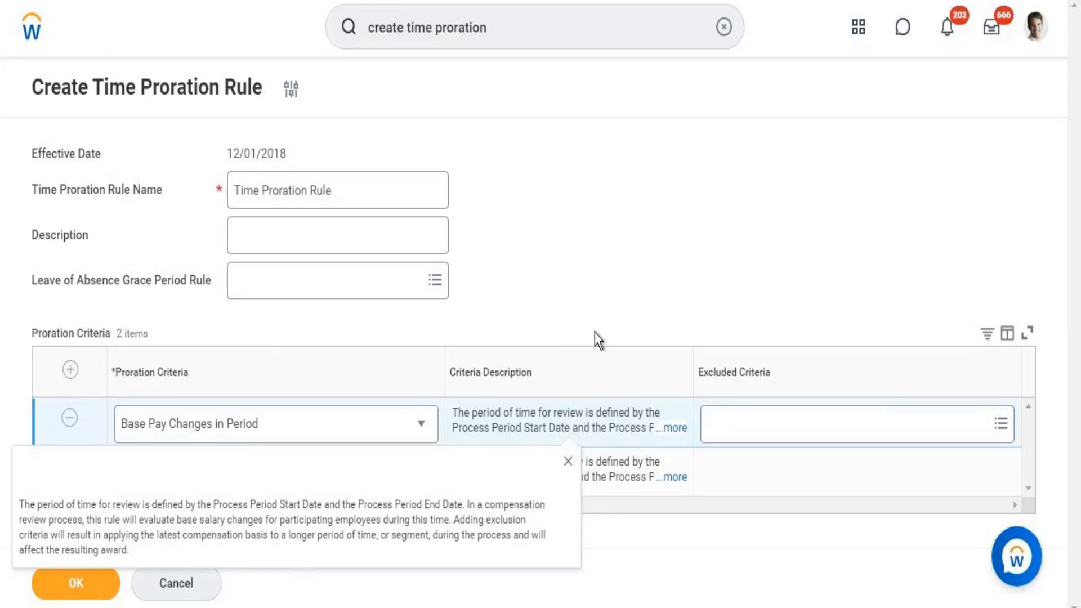
{"action": "left_click", "coordinate": [616, 285]}
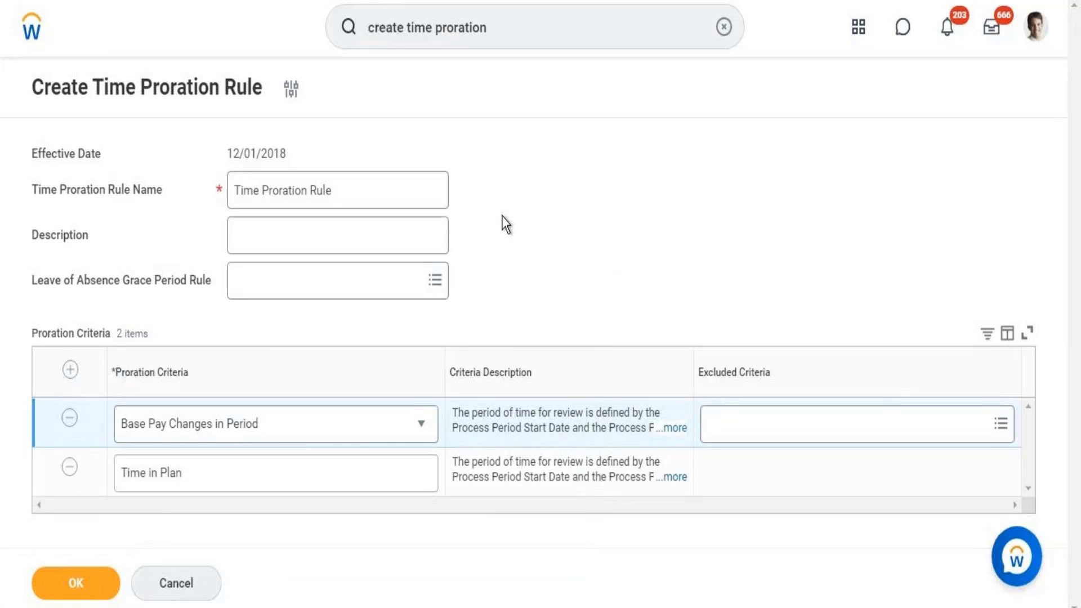
{"action": "left_click", "coordinate": [94, 592]}
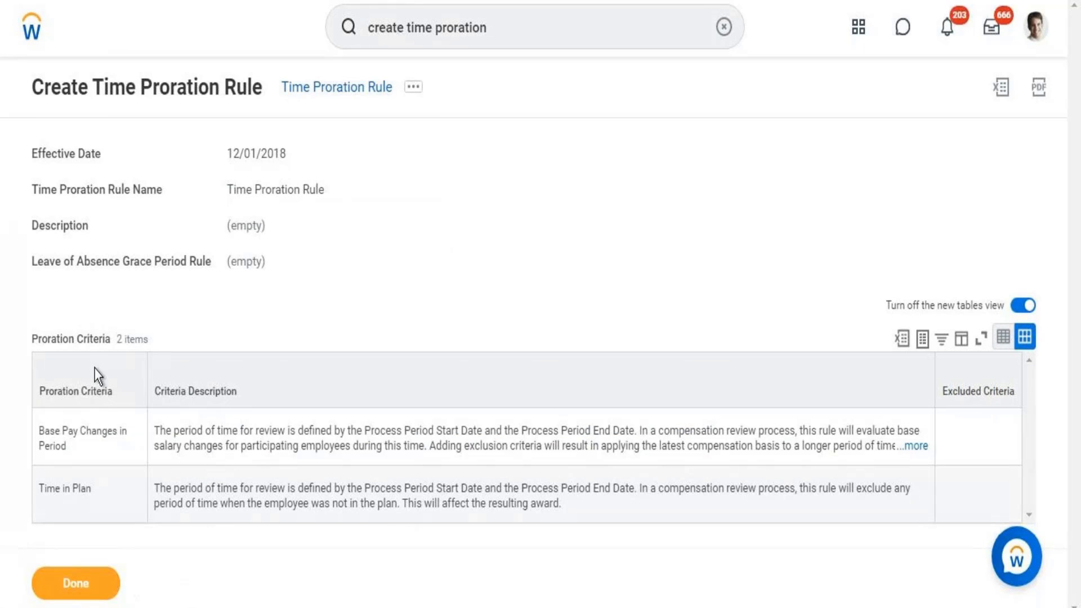
{"action": "right_click", "coordinate": [342, 94]}
{"action": "left_click", "coordinate": [388, 162]}
- Paste 'Time Proration Rule' on a new line in the notes, then return to Workday
{"action": "key", "text": "alt+Tab"}
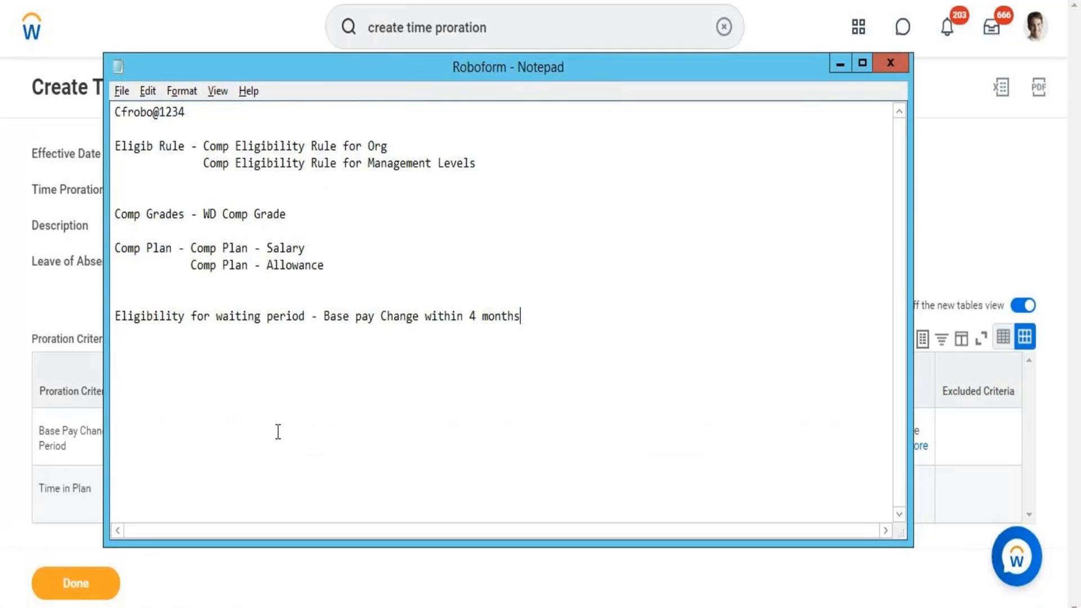
{"action": "key", "text": "Return"}
{"action": "key", "text": "Return"}
{"action": "key", "text": "ctrl+v"}
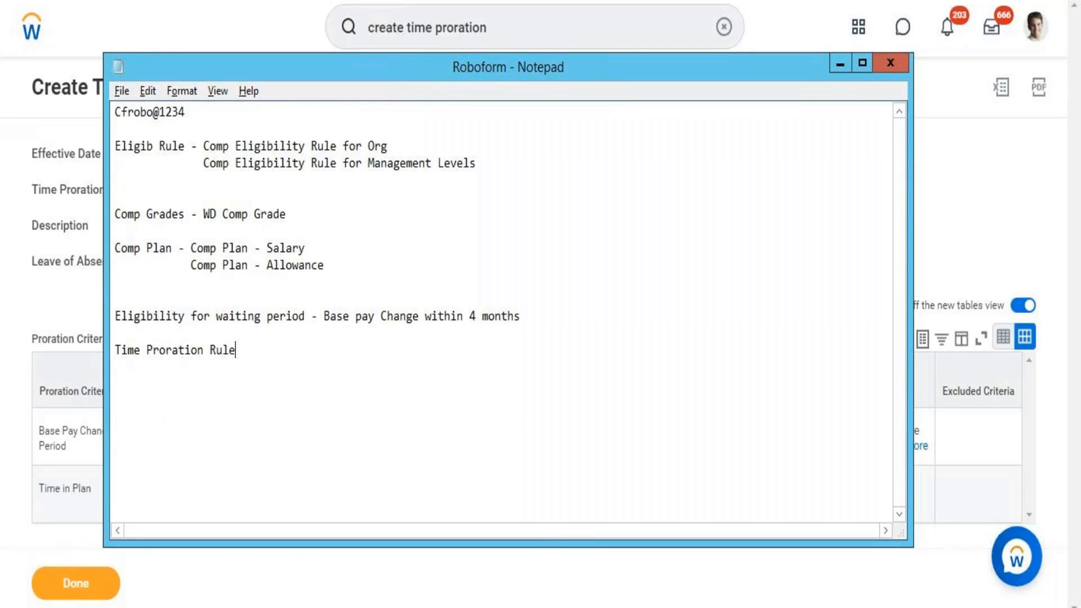
{"action": "key", "text": "alt+Tab"}
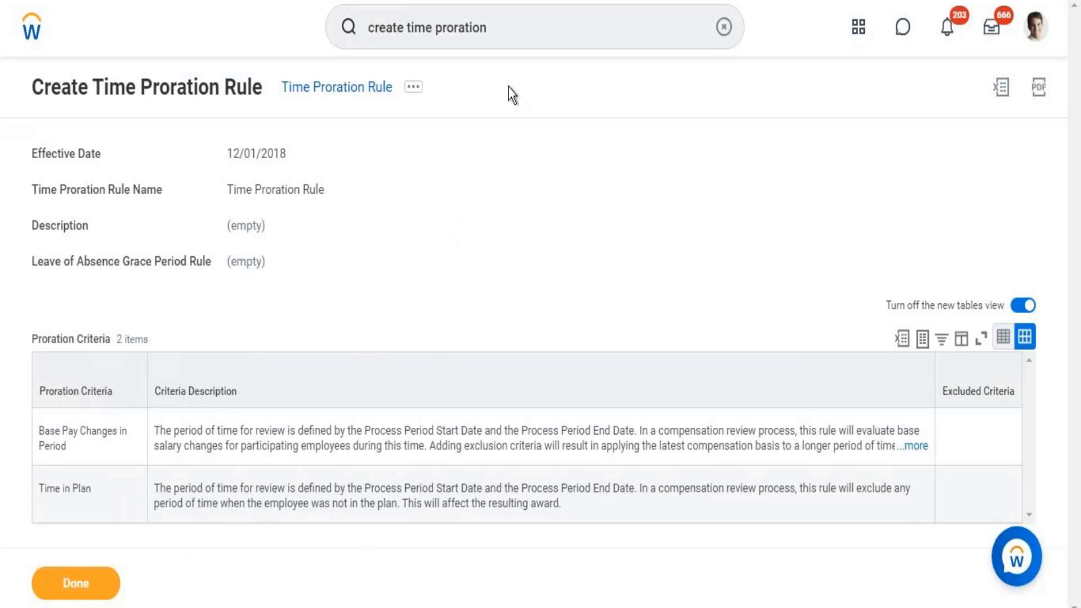
- Search 'compensation process' and open Create Compensation Review Process Template
{"action": "left_click", "coordinate": [525, 22]}
{"action": "key", "text": "BackSpace"}
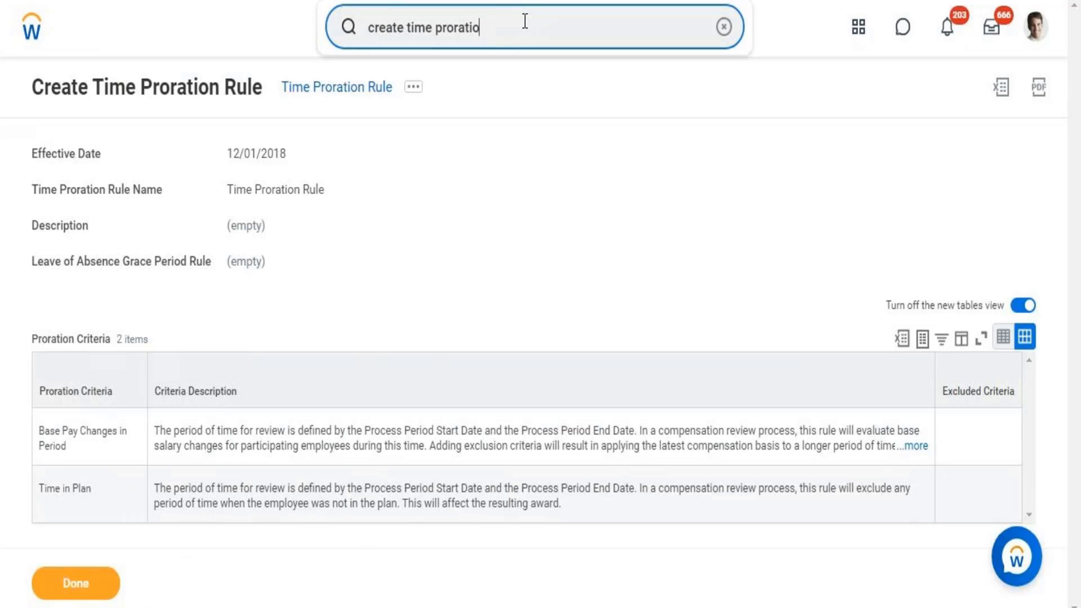
{"action": "key", "text": "BackSpace"}
{"action": "key", "text": "BackSpace"}
{"action": "key", "text": "BackSpace"}
{"action": "key", "text": "BackSpace"}
{"action": "key", "text": "BackSpace"}
{"action": "key", "text": "BackSpace"}
{"action": "key", "text": "BackSpace"}
{"action": "key", "text": "BackSpace"}
{"action": "key", "text": "BackSpace"}
{"action": "key", "text": "BackSpace"}
{"action": "key", "text": "BackSpace"}
{"action": "key", "text": "BackSpace"}
{"action": "key", "text": "BackSpace"}
{"action": "key", "text": "BackSpace"}
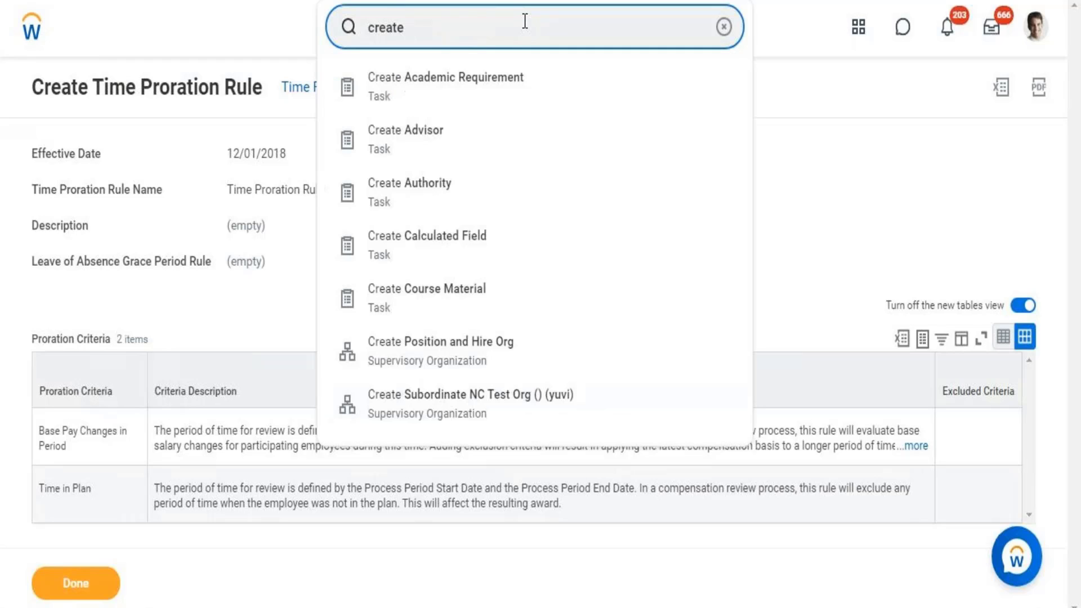
{"action": "type", "text": "compensation proxe"}
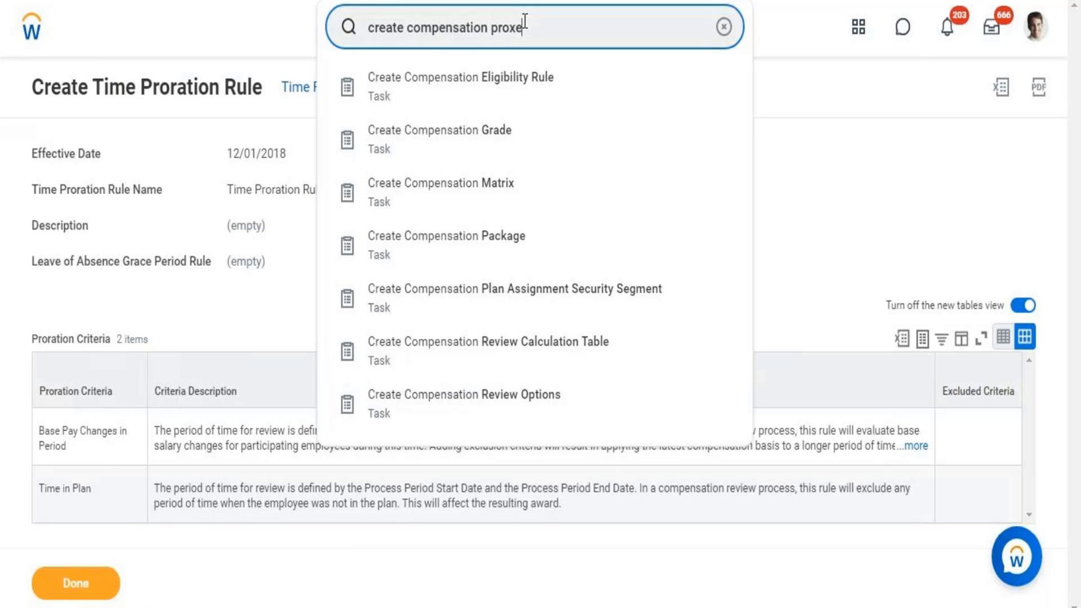
{"action": "key", "text": "BackSpace"}
{"action": "key", "text": "BackSpace"}
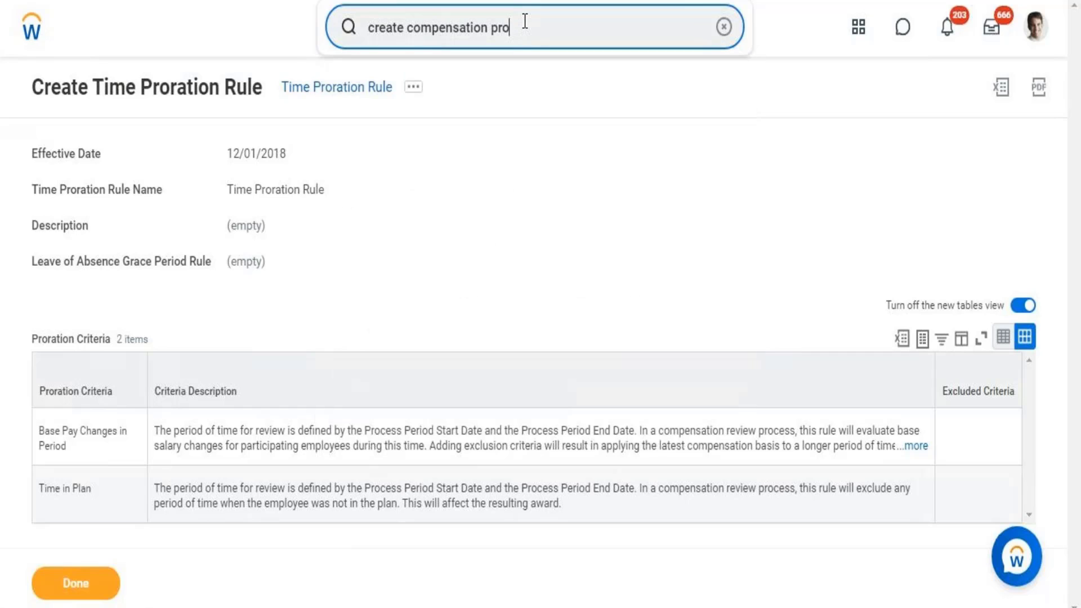
{"action": "type", "text": "cess"}
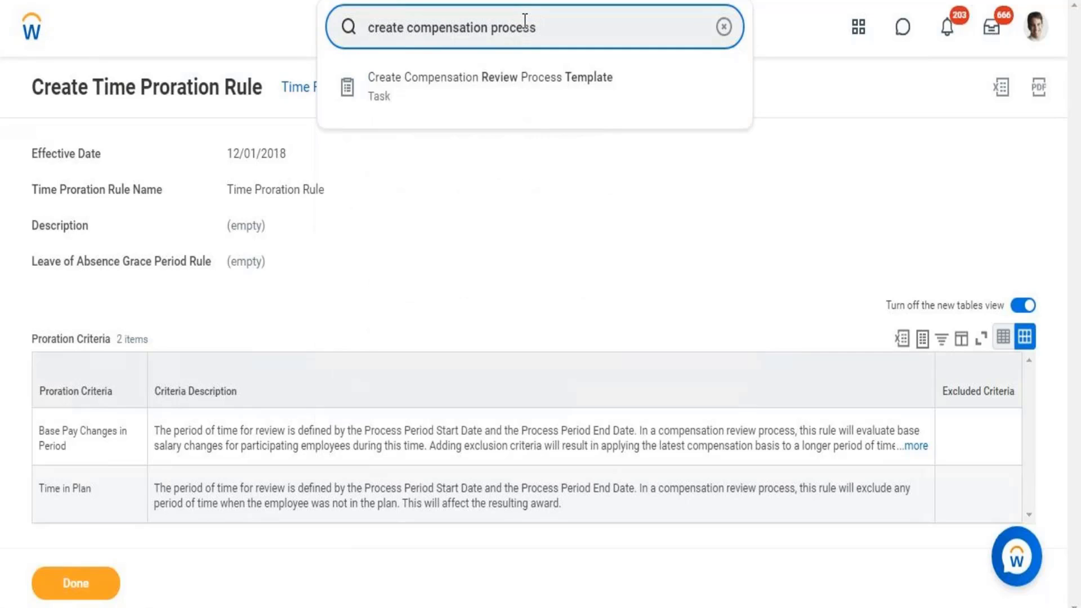
{"action": "left_click", "coordinate": [506, 85]}
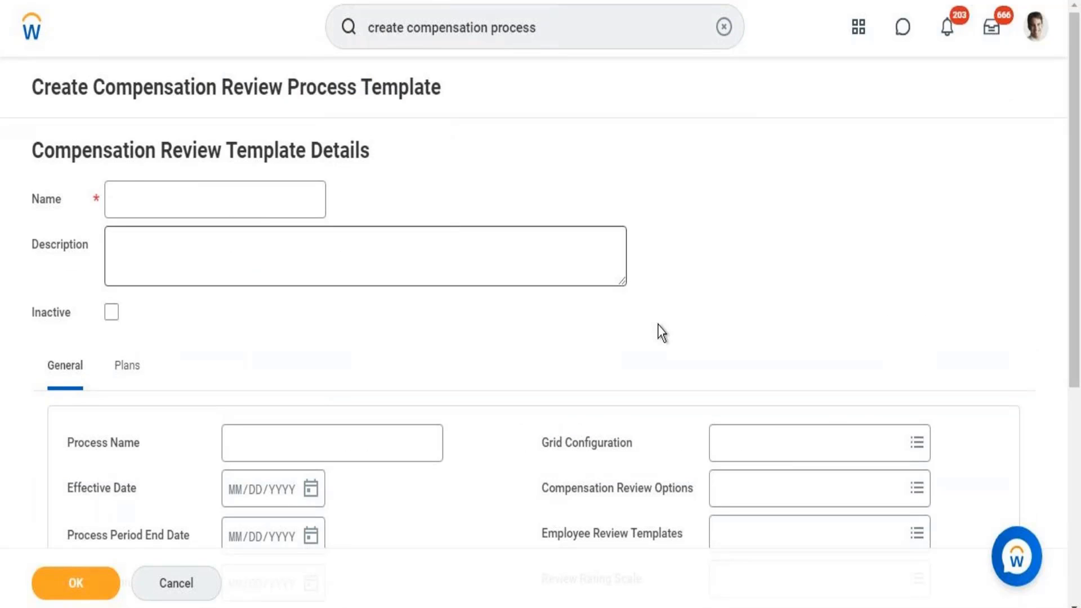
- Scroll through the Create Compensation Review Process Template form to review its fields
{"action": "mouse_move", "coordinate": [1079, 183]}
{"action": "left_mouse_down"}
{"action": "mouse_move", "coordinate": [1080, 364]}
{"action": "mouse_move", "coordinate": [1079, 197]}
{"action": "left_mouse_up"}
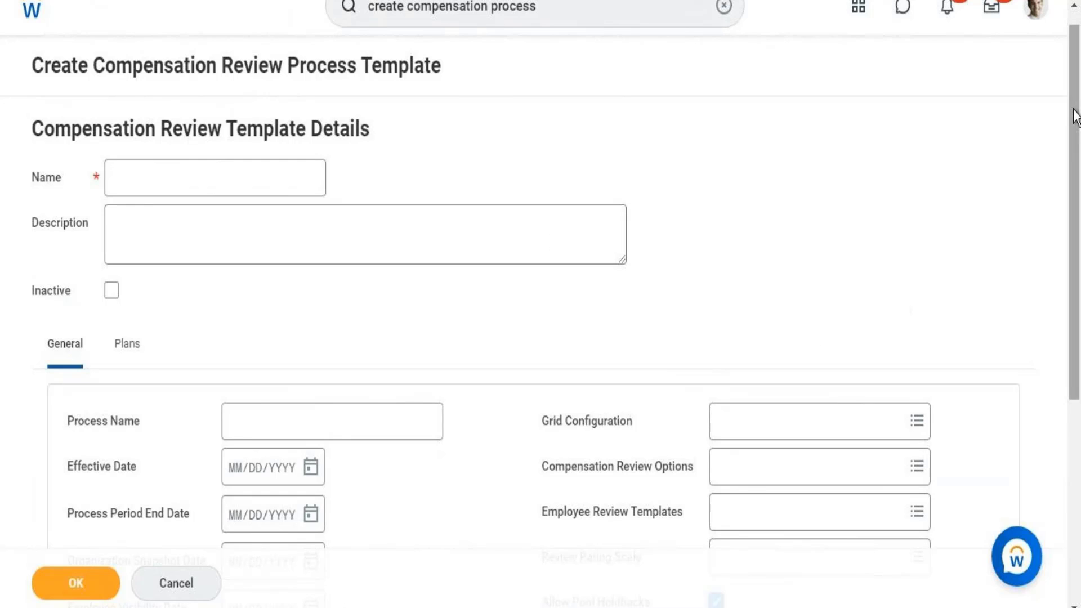
{"action": "left_click_drag", "start_coordinate": [1074, 114], "coordinate": [1079, 54]}
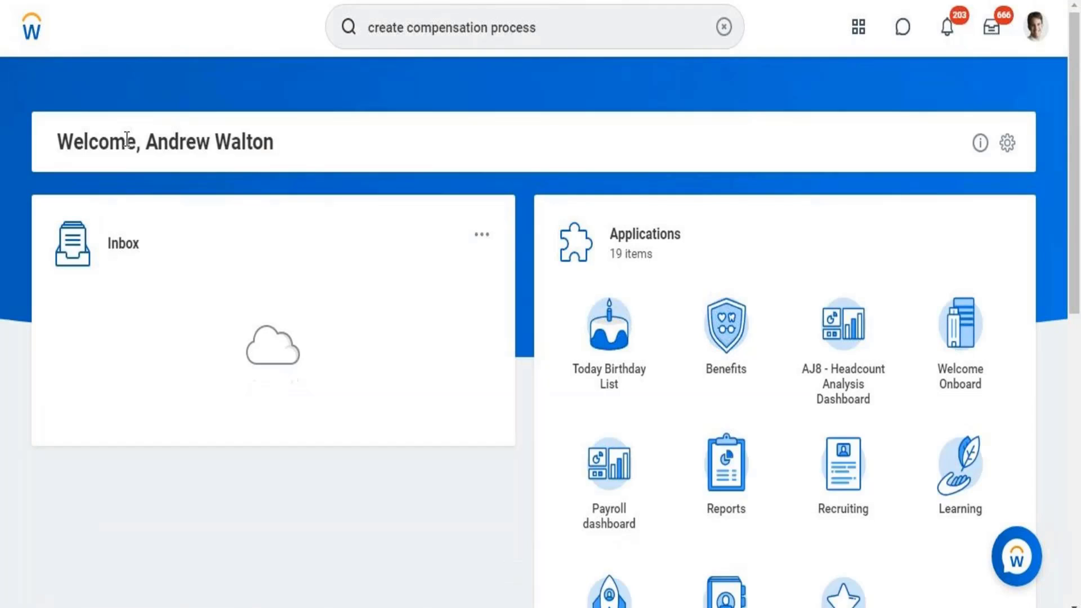
- Clear the leftover compensation query from the home-page search box
{"action": "left_click", "coordinate": [724, 27]}
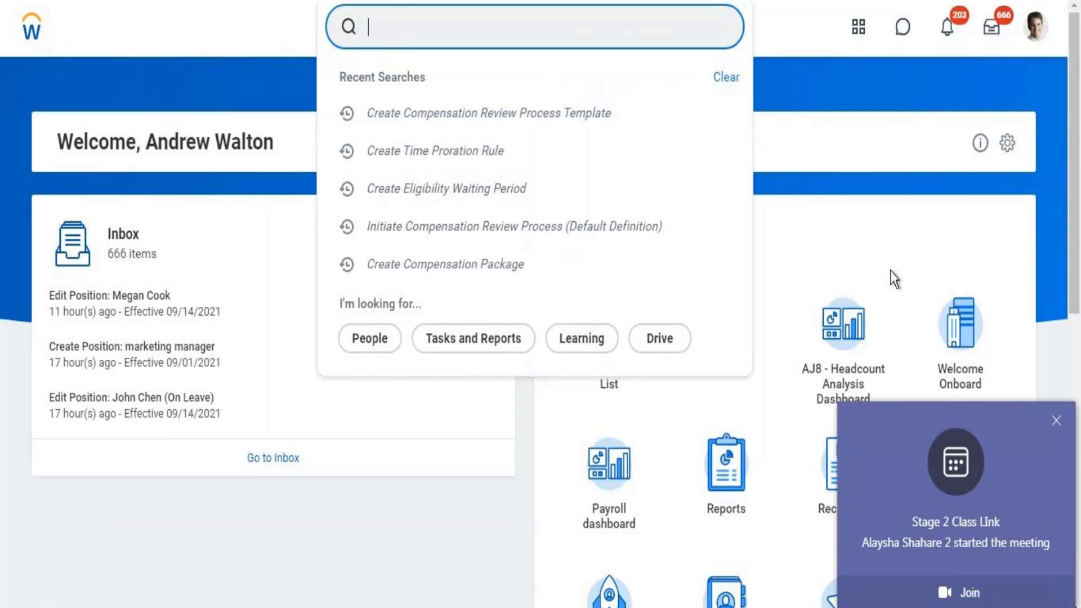
- Dismiss the meeting popup, abandon a person-name search, and search 'view sup org' instead
{"action": "left_click", "coordinate": [1057, 423]}
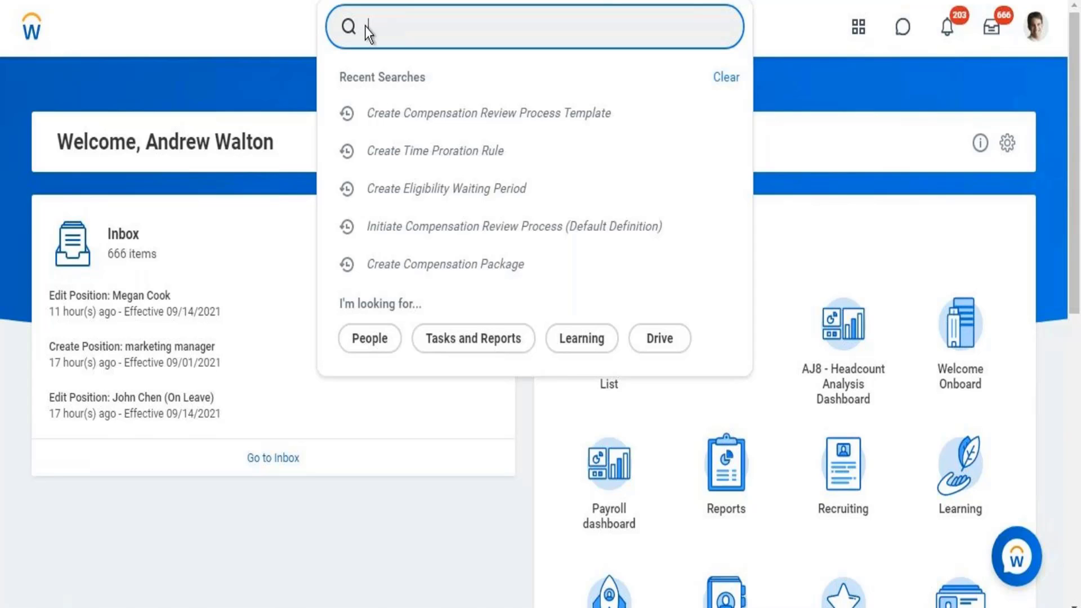
{"action": "left_click", "coordinate": [259, 33]}
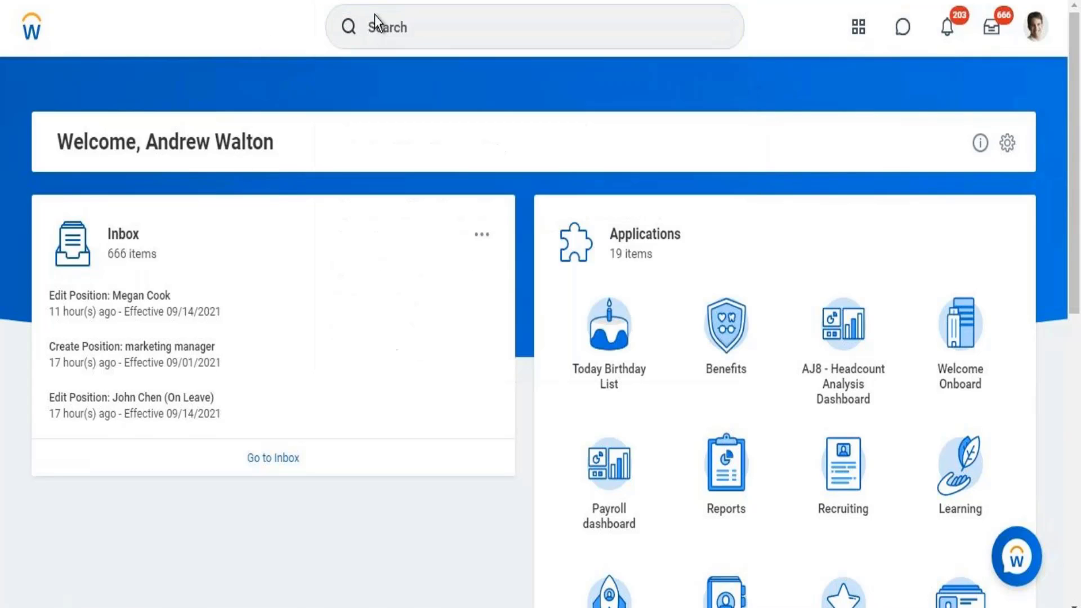
{"action": "left_click", "coordinate": [408, 26]}
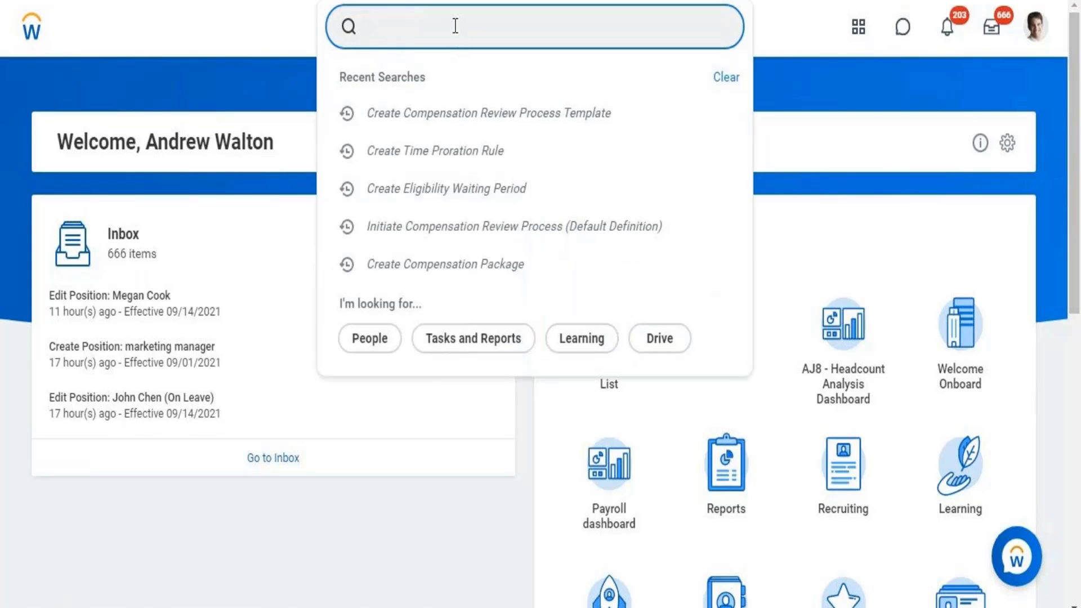
{"action": "type", "text": "melissa"}
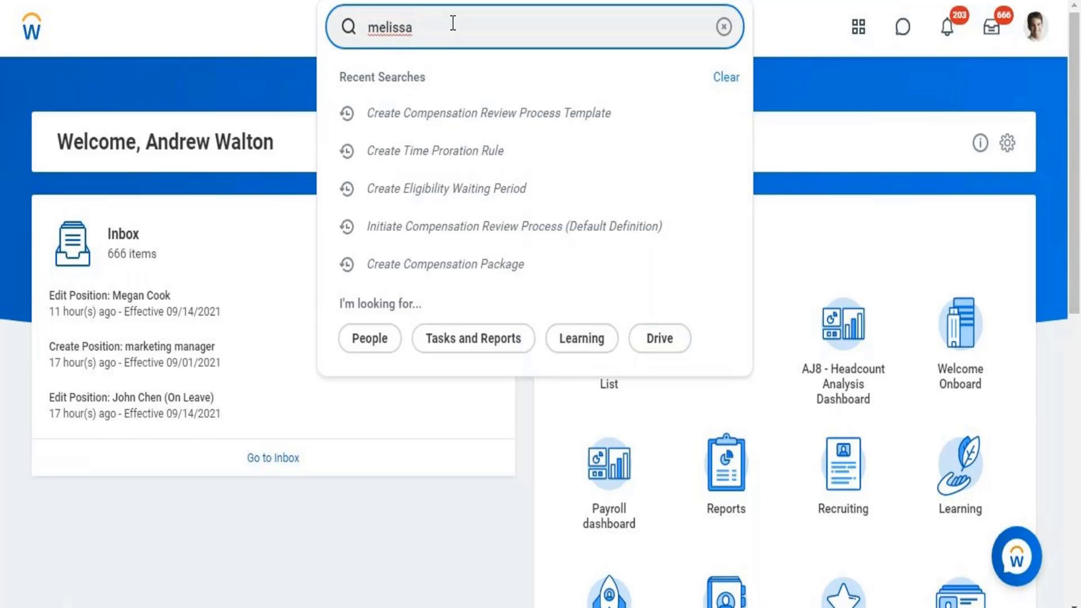
{"action": "key", "text": "BackSpace"}
{"action": "key", "text": "BackSpace"}
{"action": "key", "text": "BackSpace"}
{"action": "key", "text": "BackSpace"}
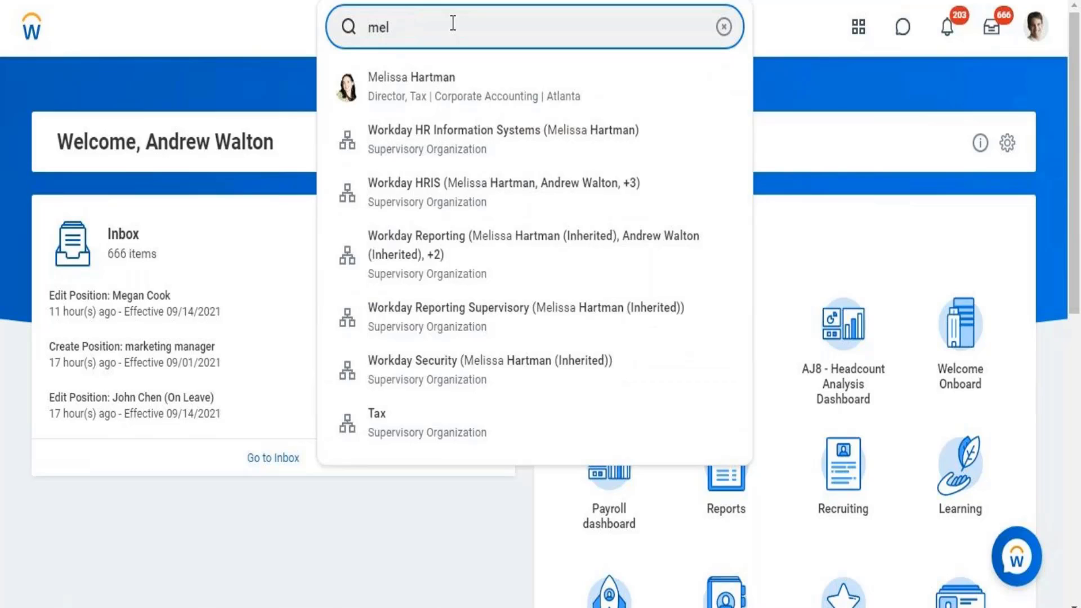
{"action": "key", "text": "BackSpace"}
{"action": "key", "text": "BackSpace"}
{"action": "key", "text": "BackSpace"}
{"action": "type", "text": "vie"}
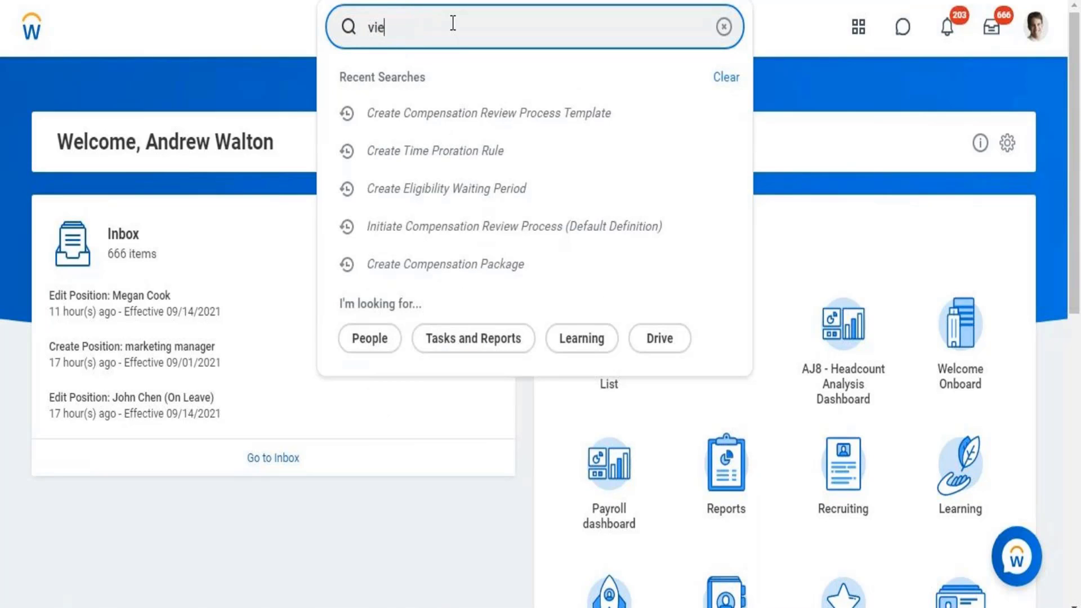
{"action": "type", "text": "w sup org"}
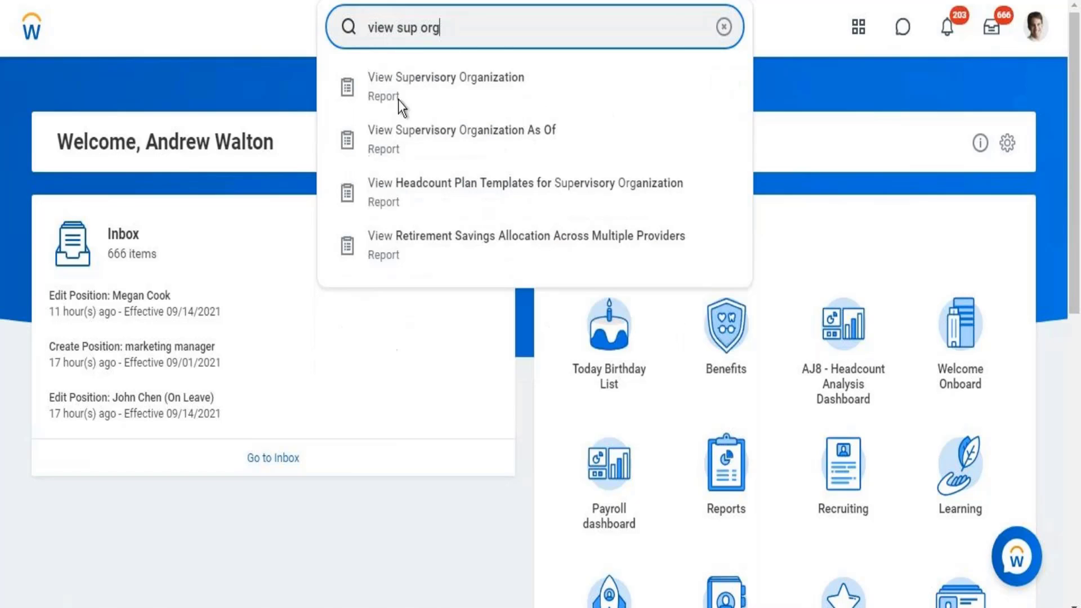
- In View Supervisory Organization, replace PTG_2 Supervisory with the second Workday HR Information Systems match
{"action": "left_click", "coordinate": [416, 72]}
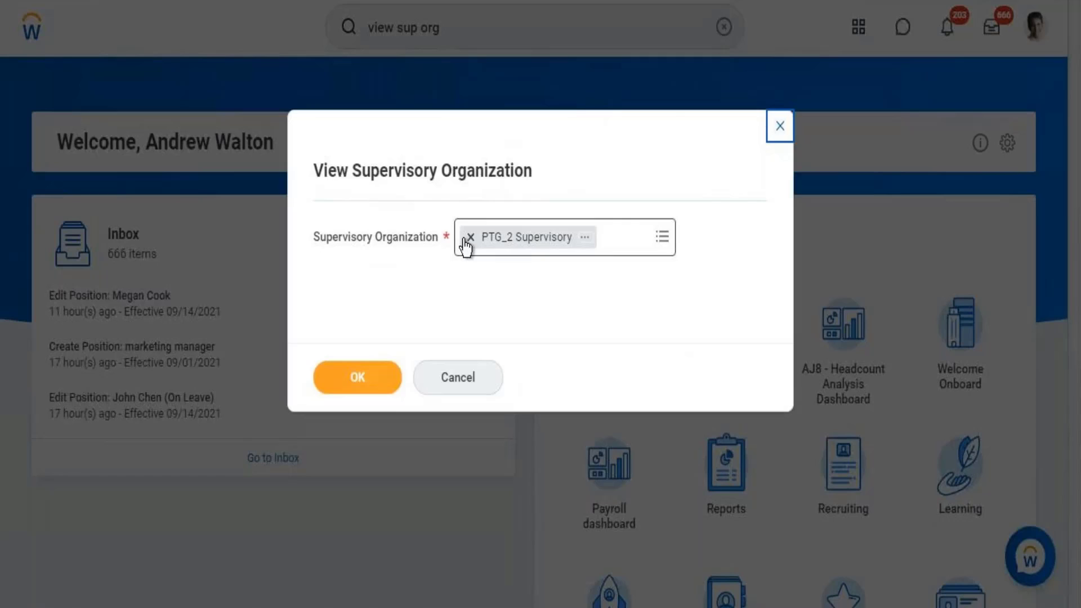
{"action": "left_click", "coordinate": [467, 239]}
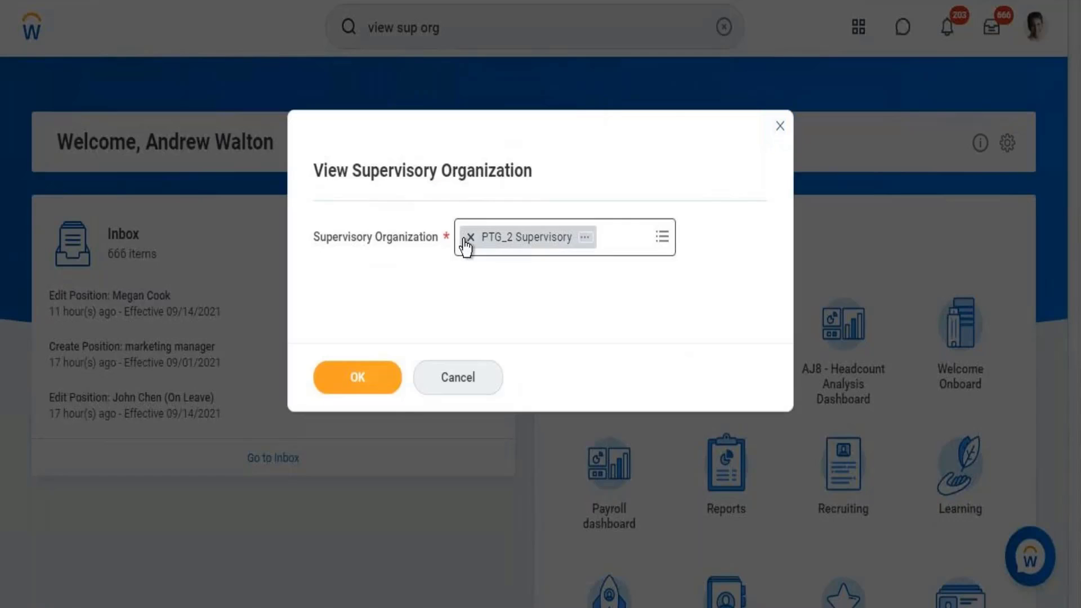
{"action": "type", "text": "W"}
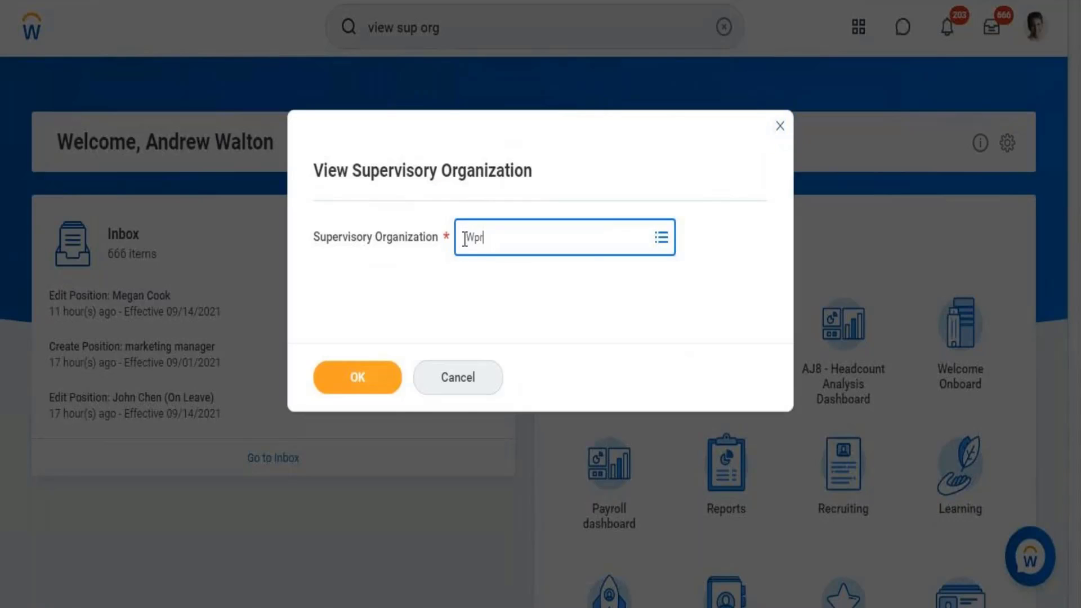
{"action": "type", "text": "orkday HR information "}
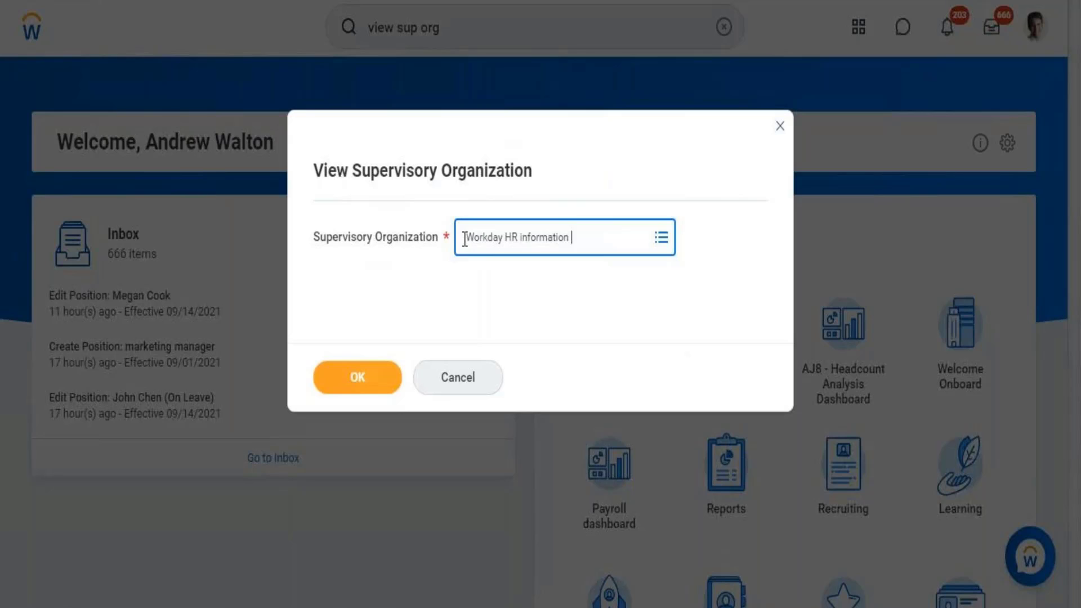
{"action": "type", "text": "Sysyte"}
{"action": "key", "text": "BackSpace"}
{"action": "key", "text": "BackSpace"}
{"action": "key", "text": "BackSpace"}
{"action": "key", "text": "BackSpace"}
{"action": "type", "text": "ste"}
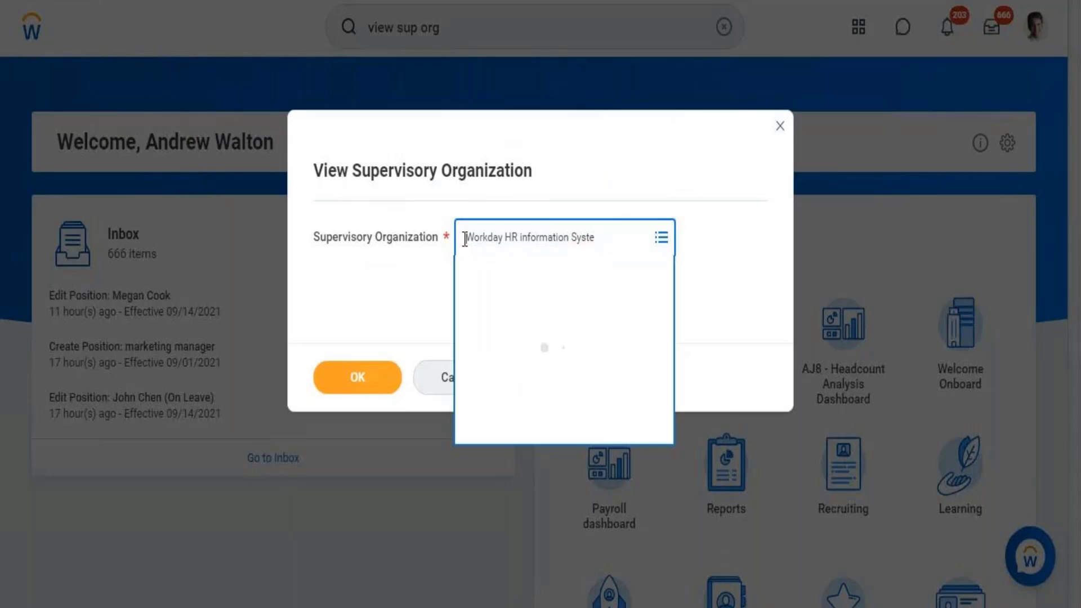
{"action": "left_click", "coordinate": [606, 242]}
{"action": "key", "text": "BackSpace"}
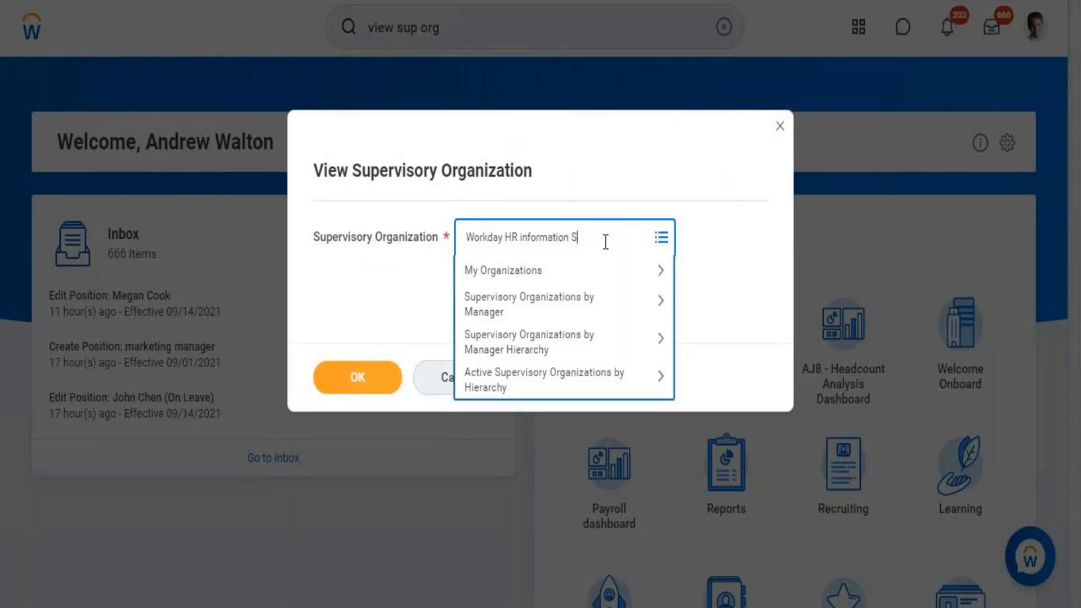
{"action": "type", "text": "ystem"}
{"action": "key", "text": "Return"}
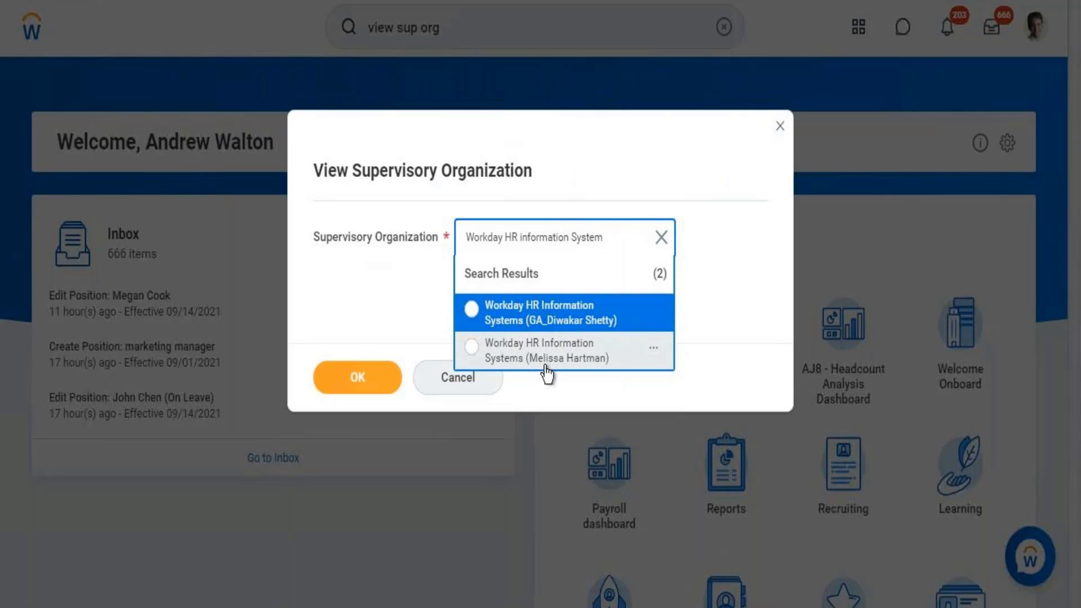
{"action": "left_click", "coordinate": [546, 355]}
- Run the report and scroll its Staffing details down to Positions without Job Requisition
{"action": "left_click", "coordinate": [376, 378]}
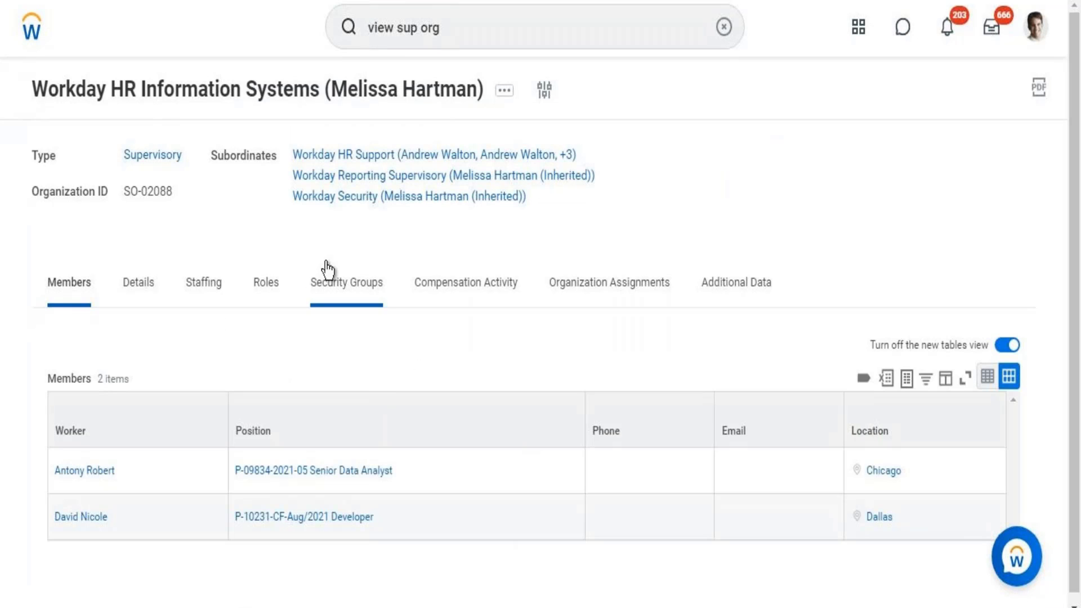
{"action": "left_click", "coordinate": [205, 302]}
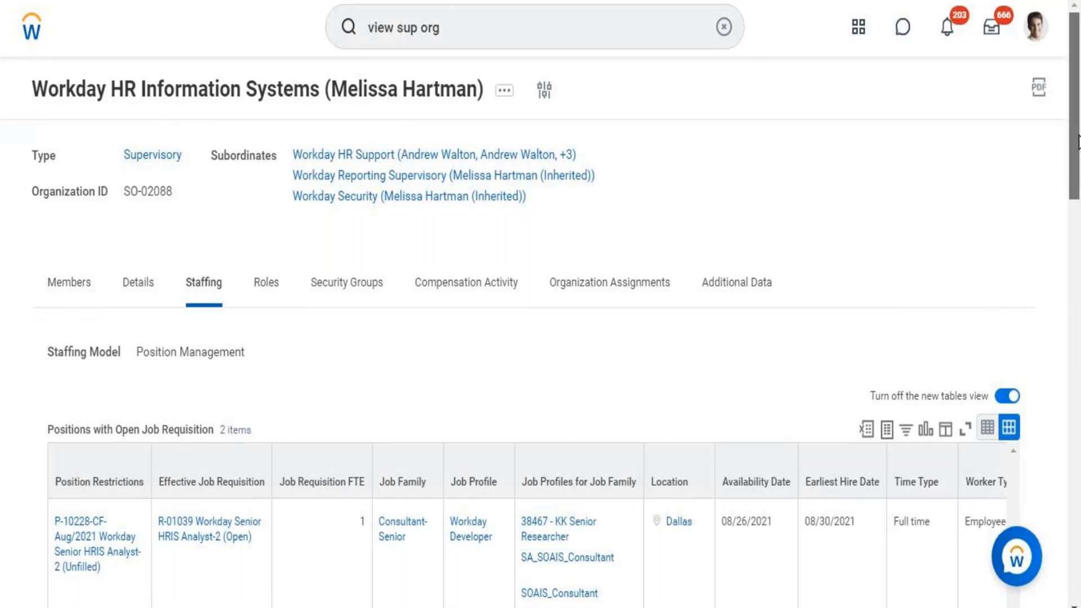
{"action": "left_click_drag", "start_coordinate": [1078, 142], "coordinate": [1059, 377]}
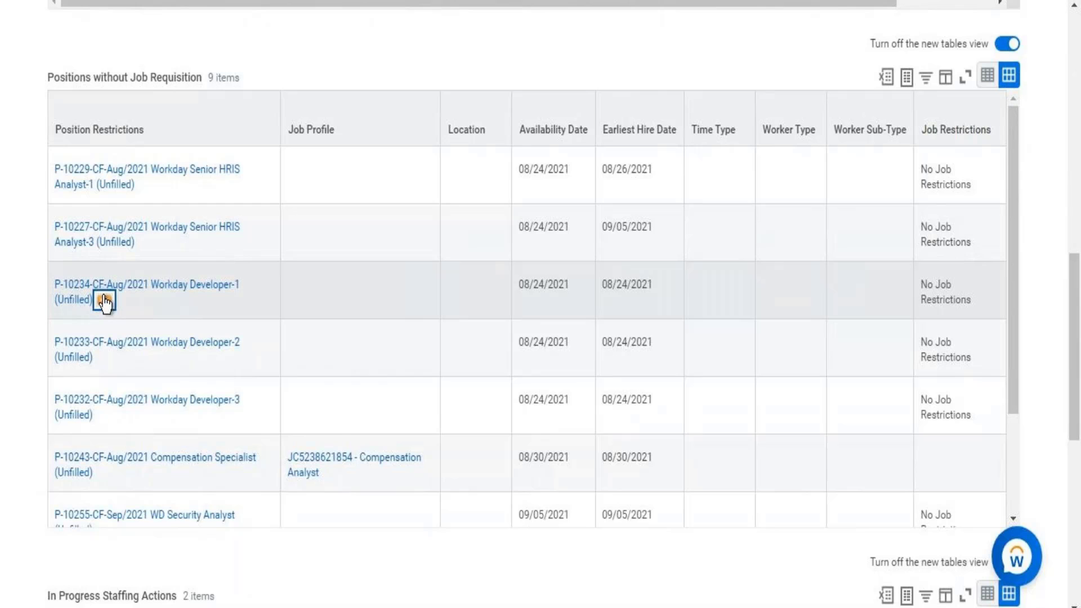
- Start Hire Employee from the actions of position P-10234-CF-Aug/2021 Workday Developer-1
{"action": "left_click", "coordinate": [104, 302]}
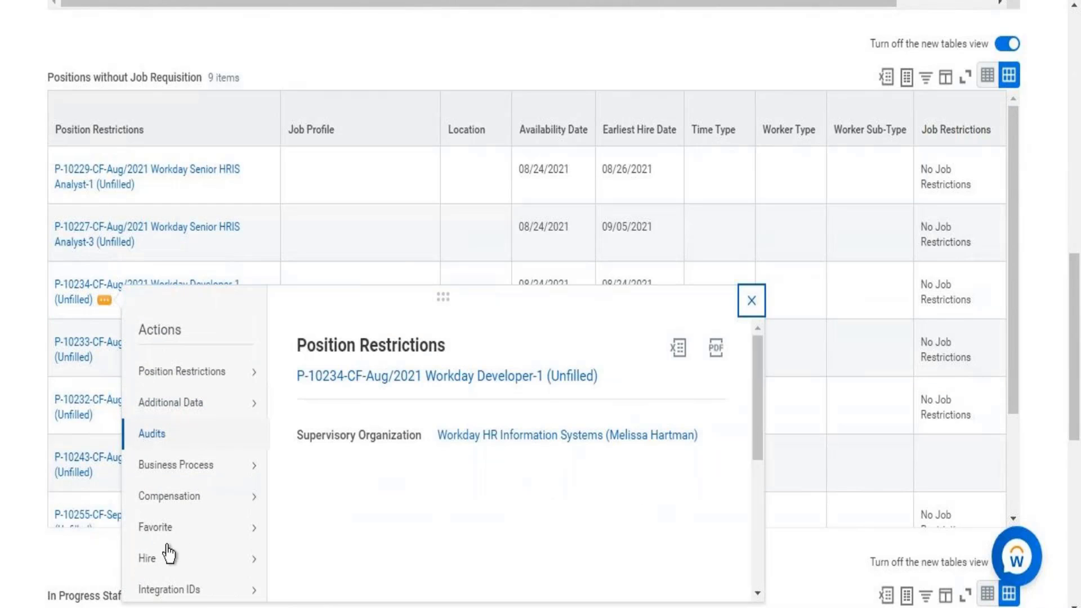
{"action": "mouse_move", "coordinate": [236, 527]}
{"action": "mouse_move", "coordinate": [179, 574]}
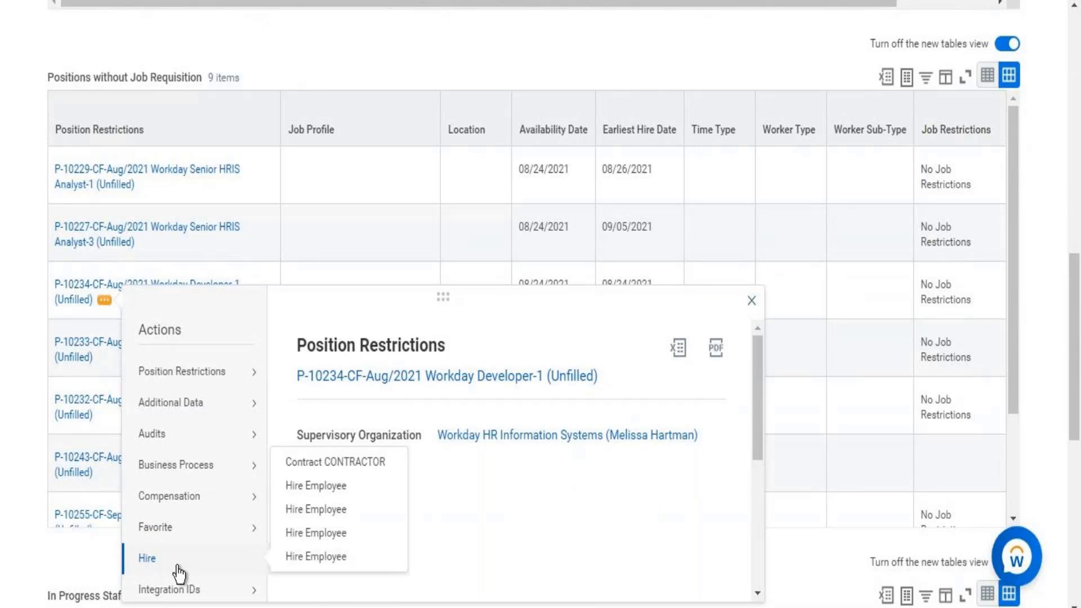
{"action": "left_click", "coordinate": [326, 509]}
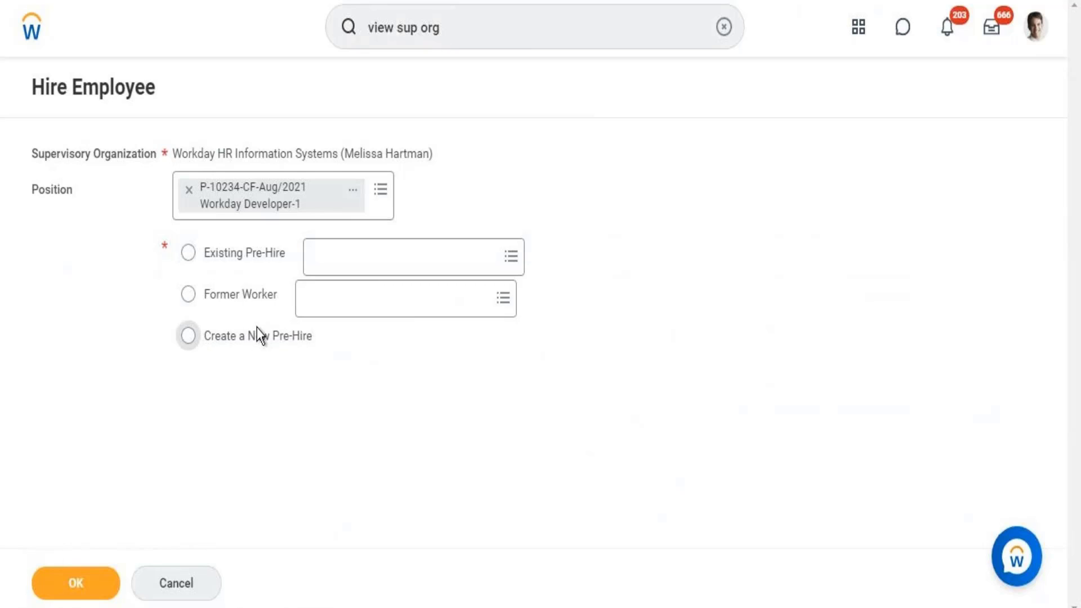
- Create a new pre-hire and enter the new hire's legal first and last name
{"action": "left_click", "coordinate": [238, 338]}
{"action": "left_click", "coordinate": [88, 580]}
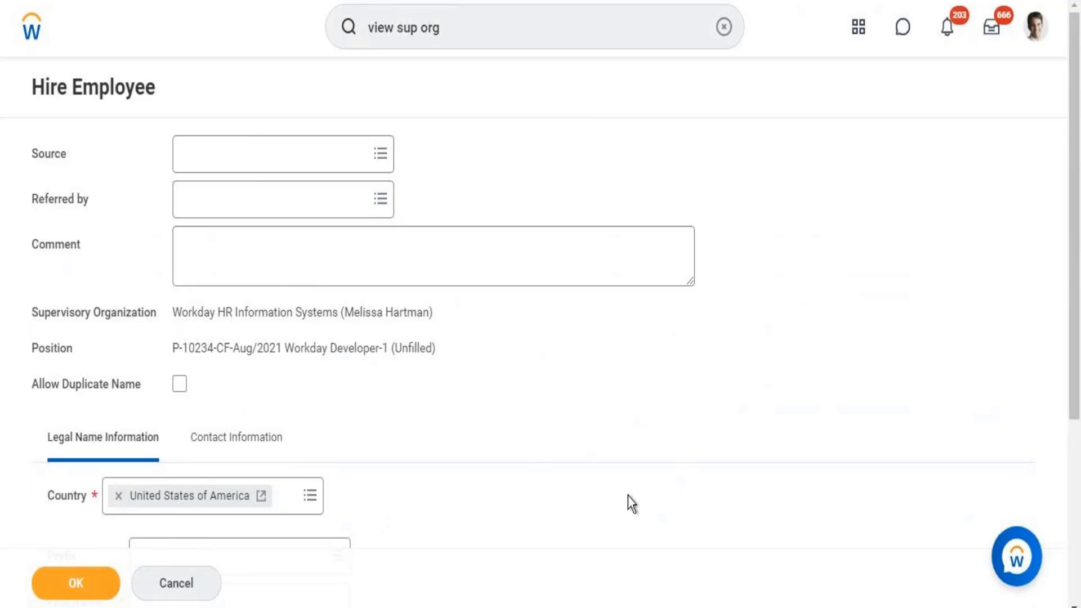
{"action": "scroll", "coordinate": [1074, 264], "scroll_direction": "down", "scroll_amount": 2}
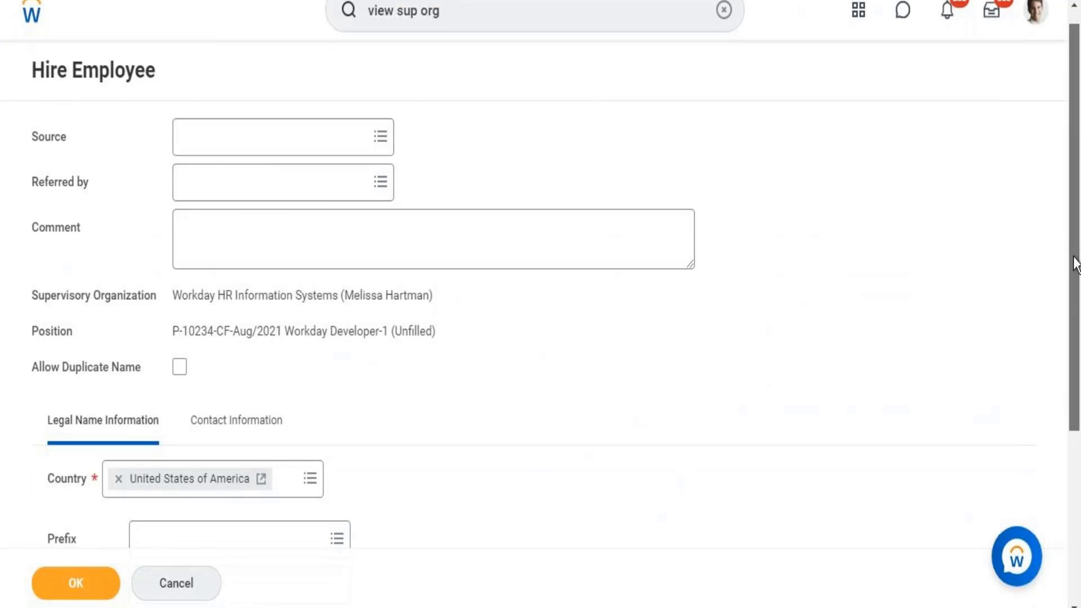
{"action": "scroll", "coordinate": [1074, 276], "scroll_direction": "down", "scroll_amount": 3}
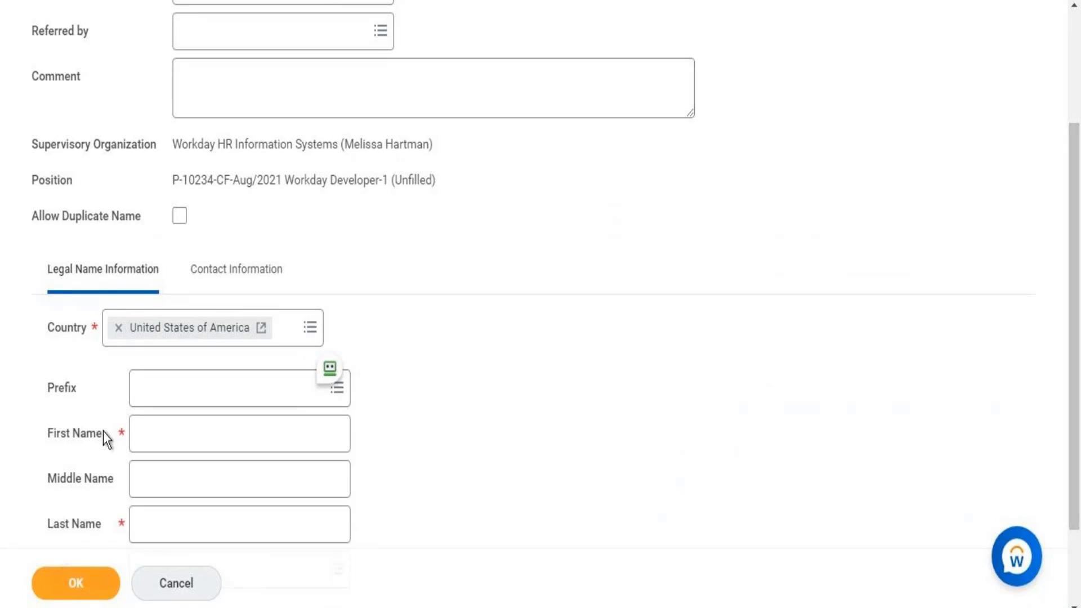
{"action": "left_click", "coordinate": [183, 431]}
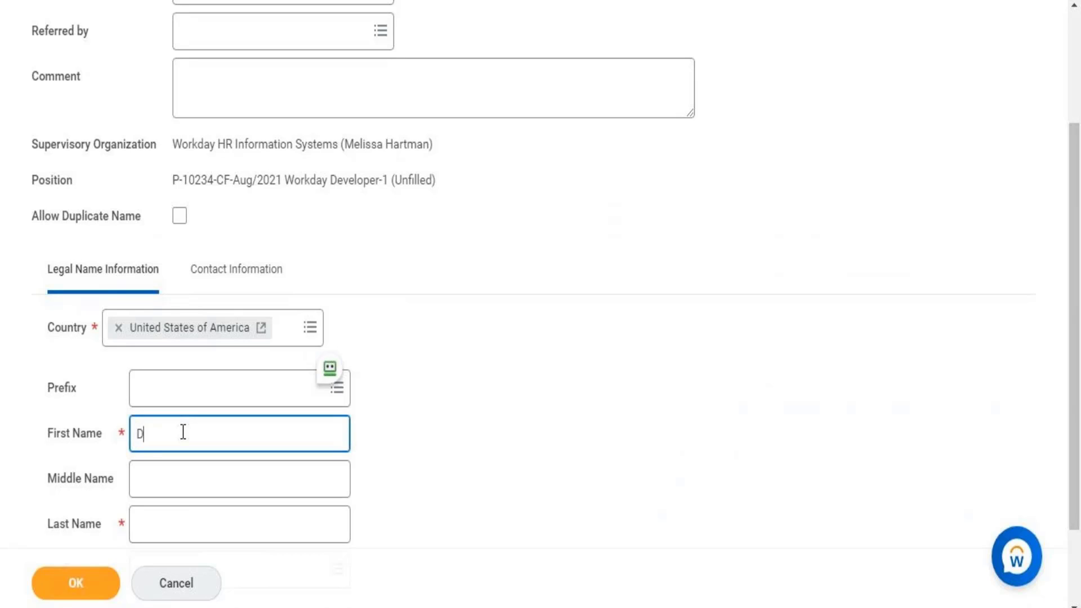
{"action": "left_click", "coordinate": [161, 541]}
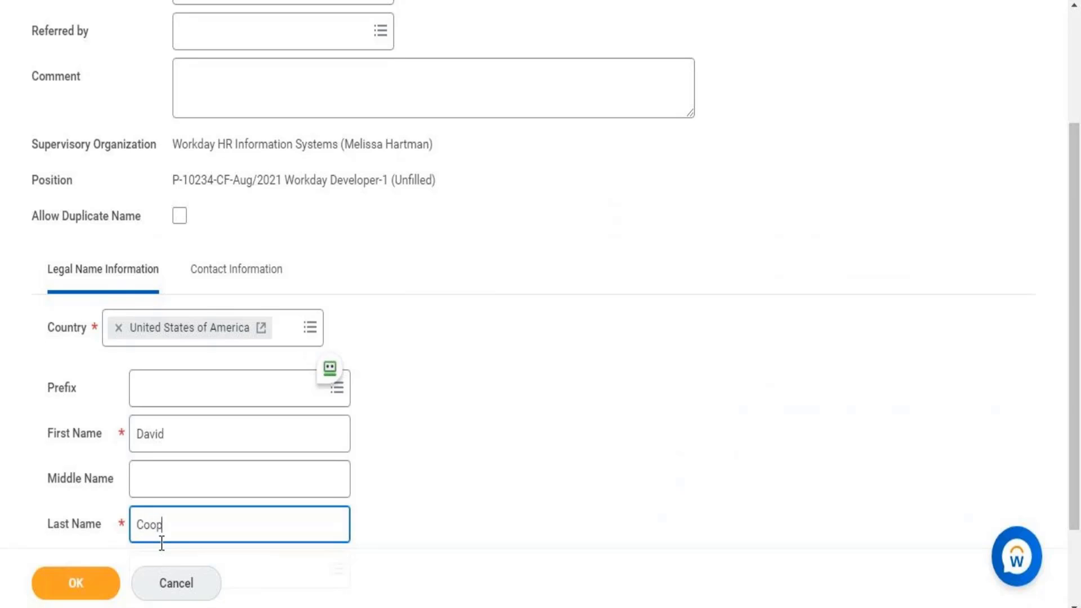
{"action": "left_click", "coordinate": [266, 270]}
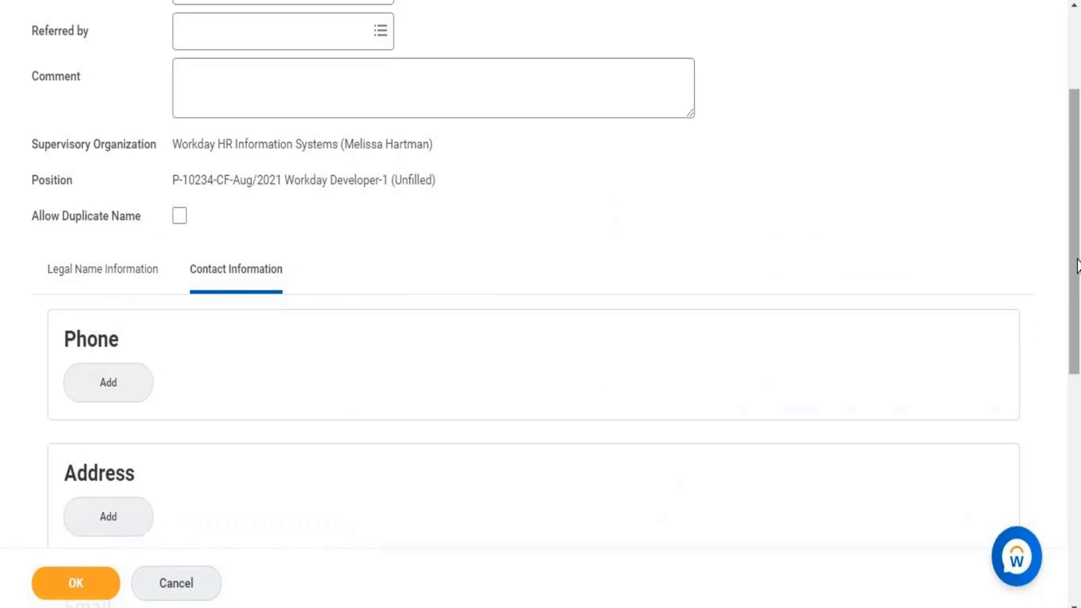
- Add a Mobile phone with the United States code and type Home, then submit the pre-hire
{"action": "scroll", "coordinate": [692, 304], "scroll_direction": "down", "scroll_amount": 2}
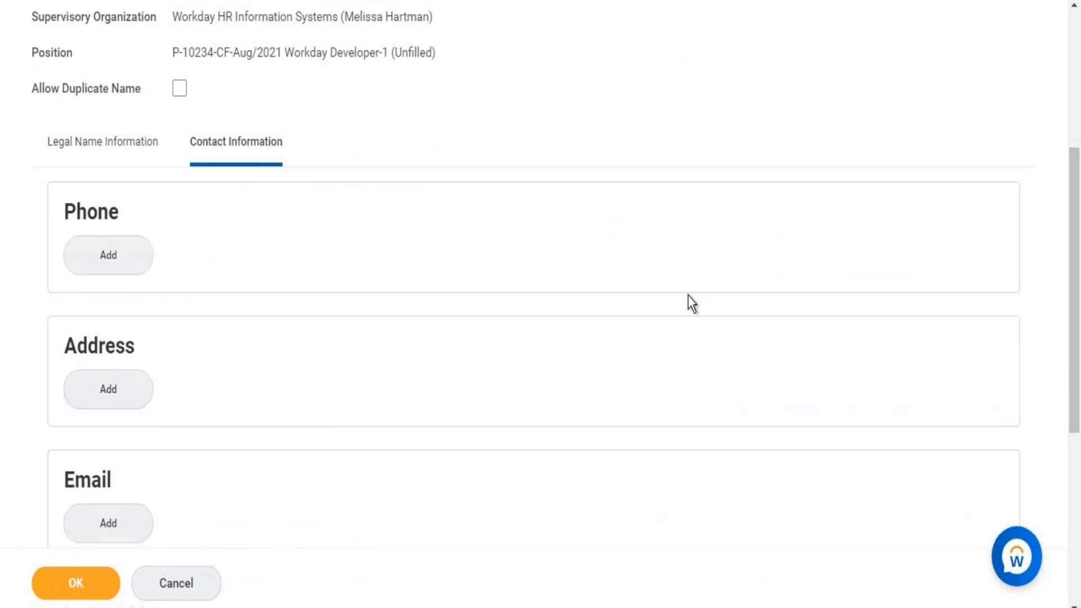
{"action": "left_click", "coordinate": [123, 263]}
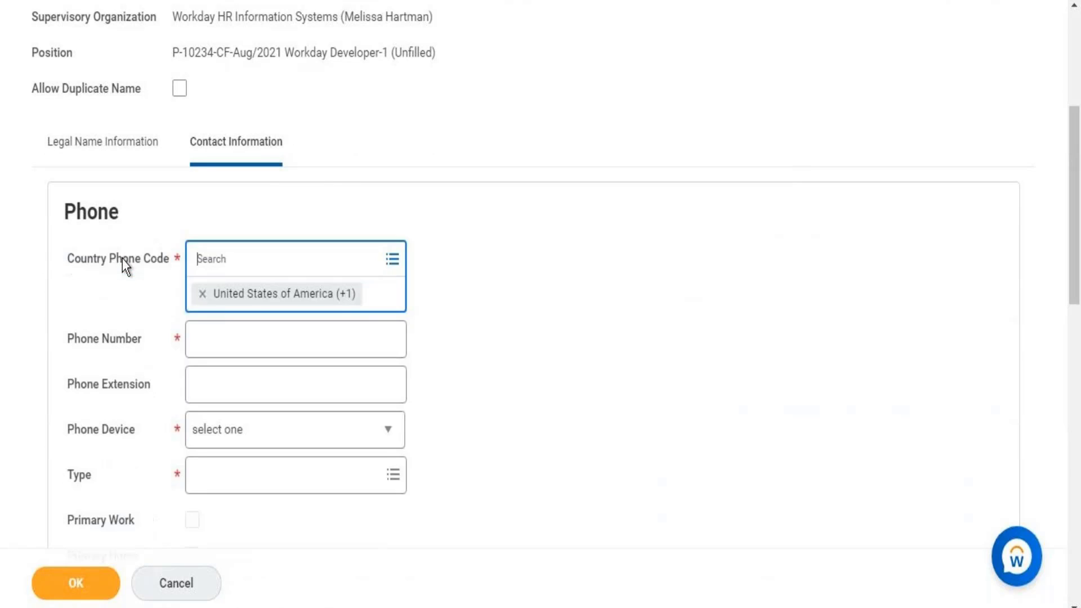
{"action": "left_click", "coordinate": [244, 337]}
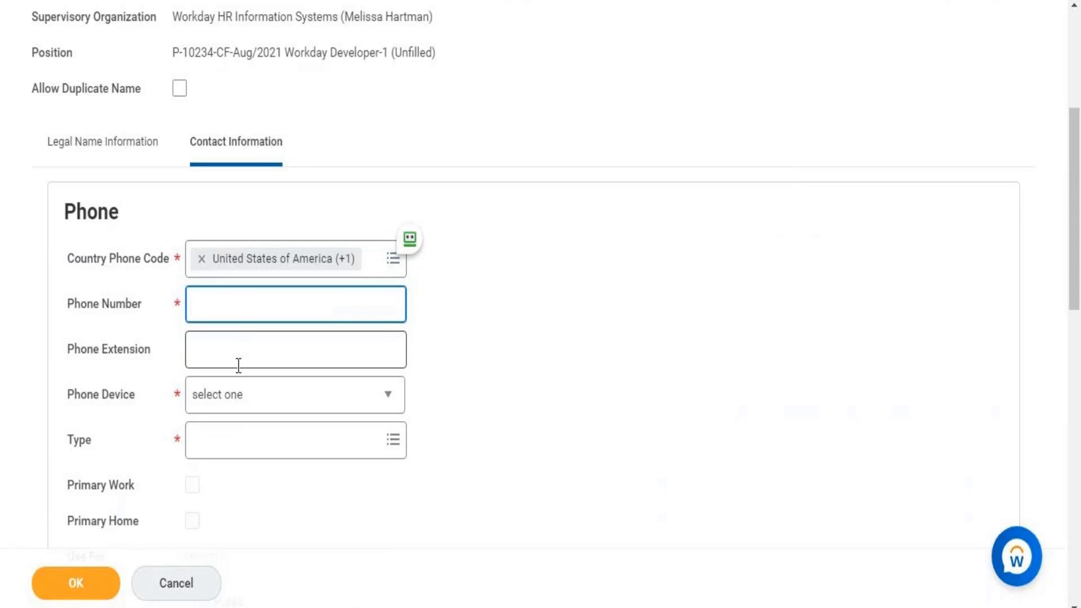
{"action": "left_click", "coordinate": [241, 346]}
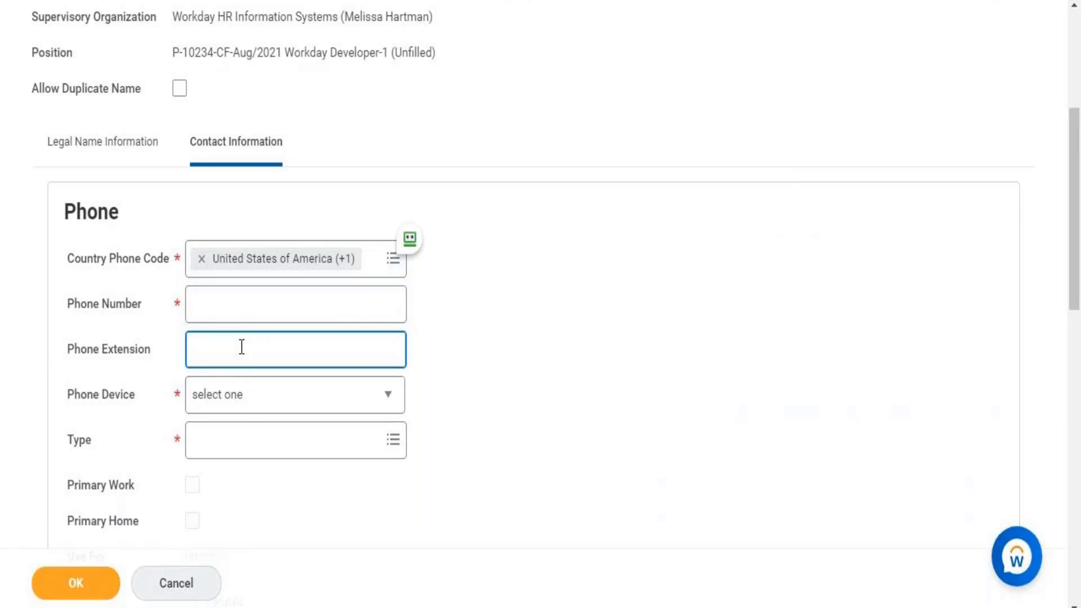
{"action": "left_click", "coordinate": [245, 399]}
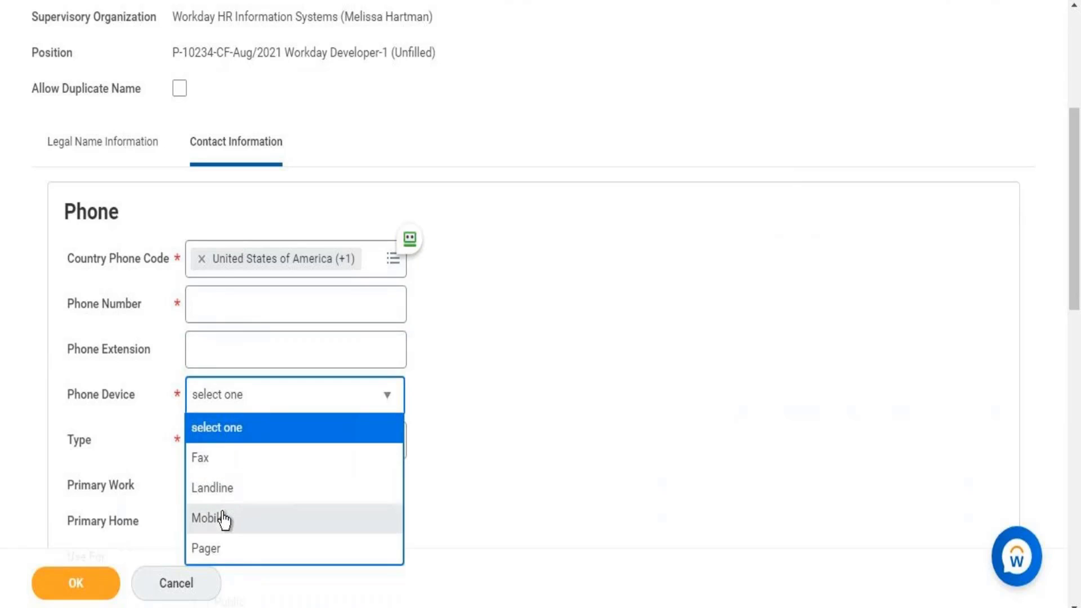
{"action": "left_click", "coordinate": [224, 519]}
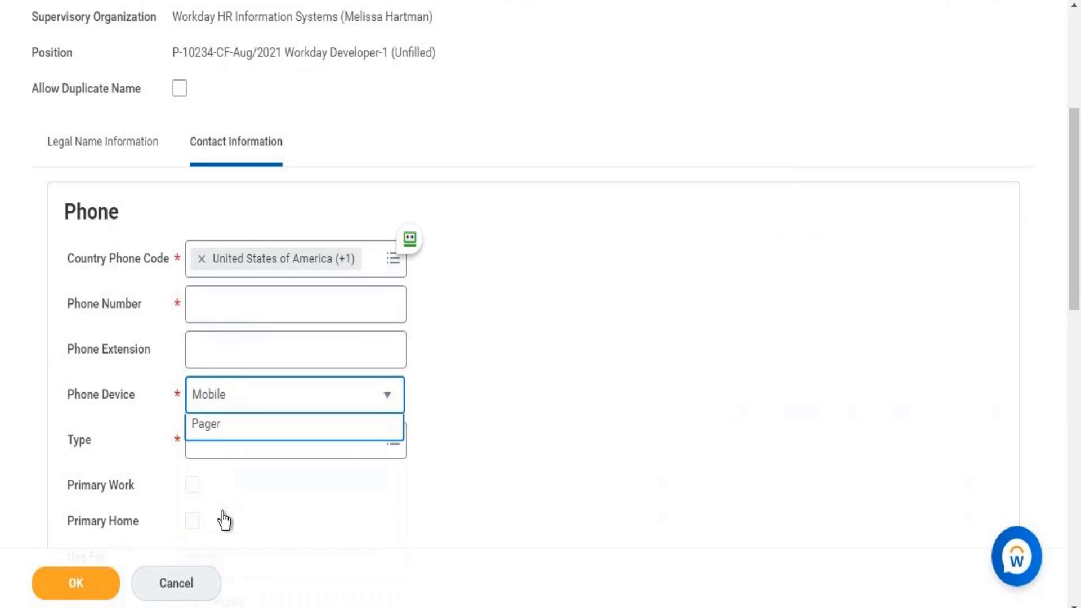
{"action": "left_click", "coordinate": [81, 596]}
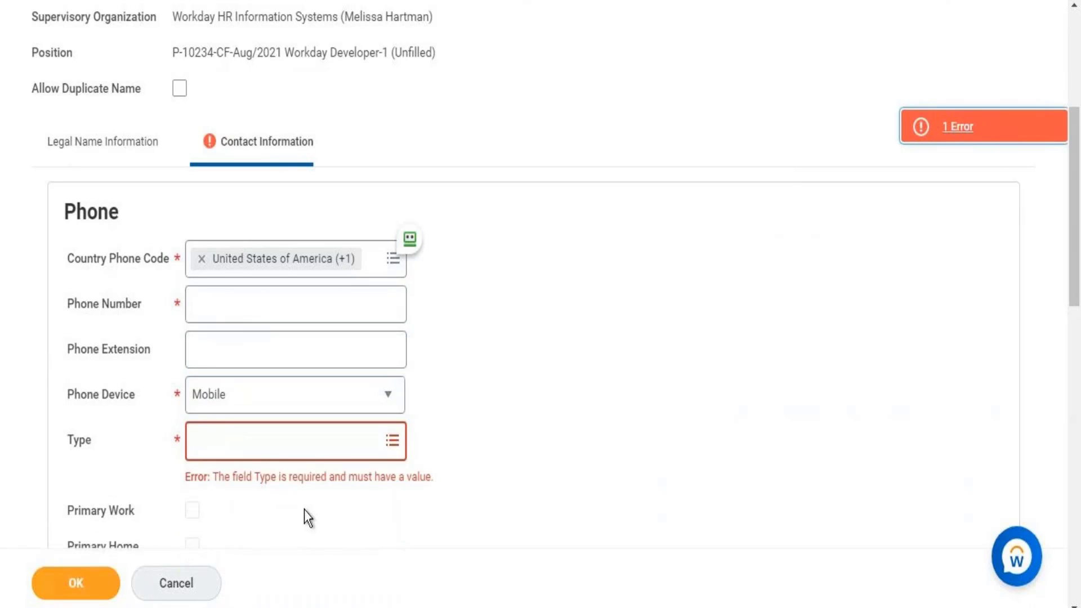
{"action": "left_click", "coordinate": [278, 449]}
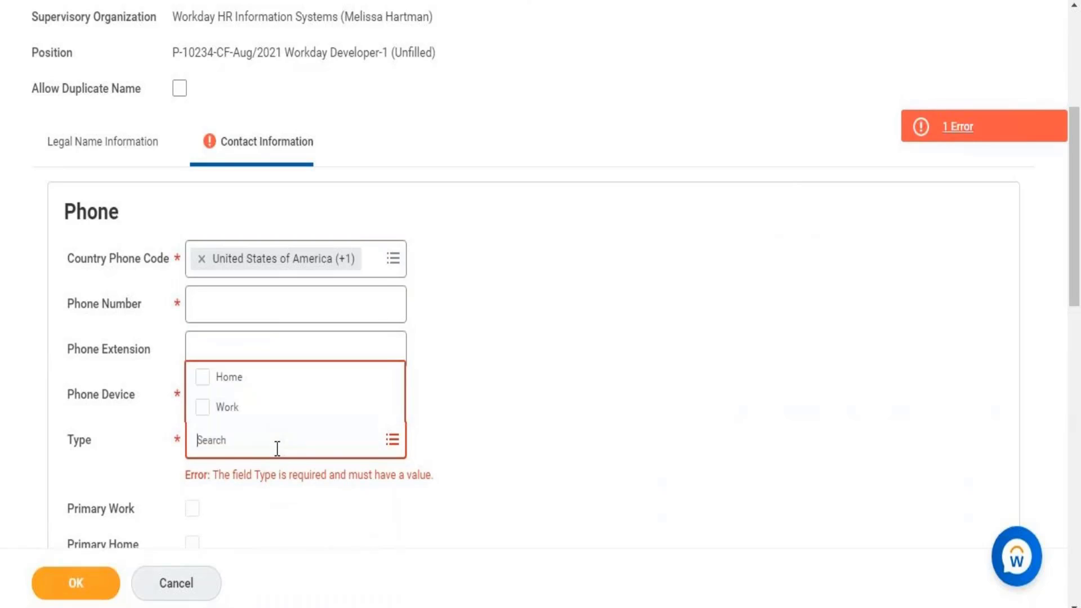
{"action": "left_click", "coordinate": [242, 394]}
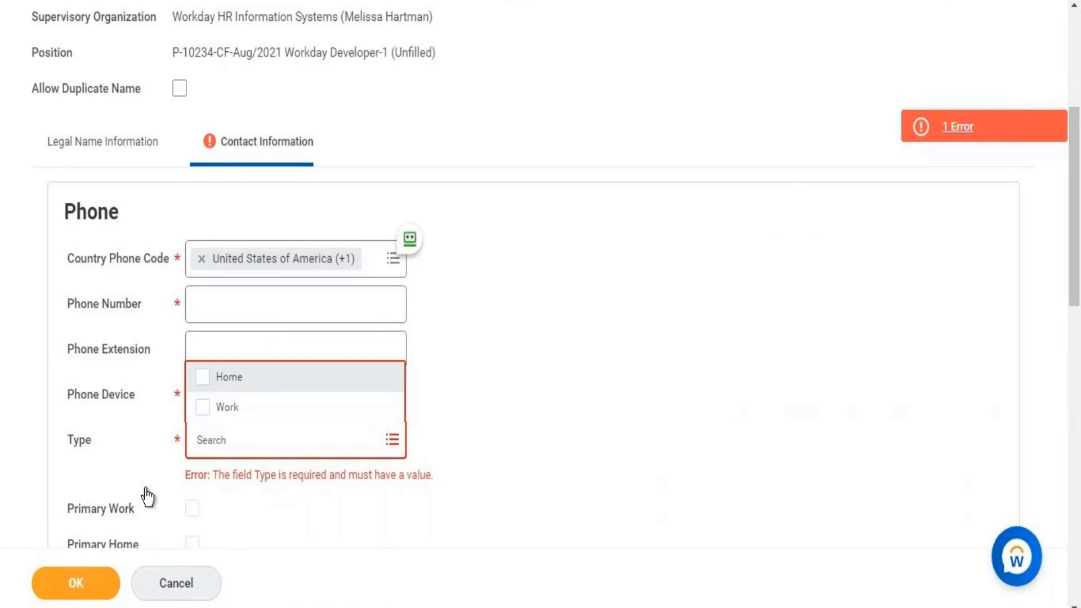
{"action": "left_click", "coordinate": [80, 591]}
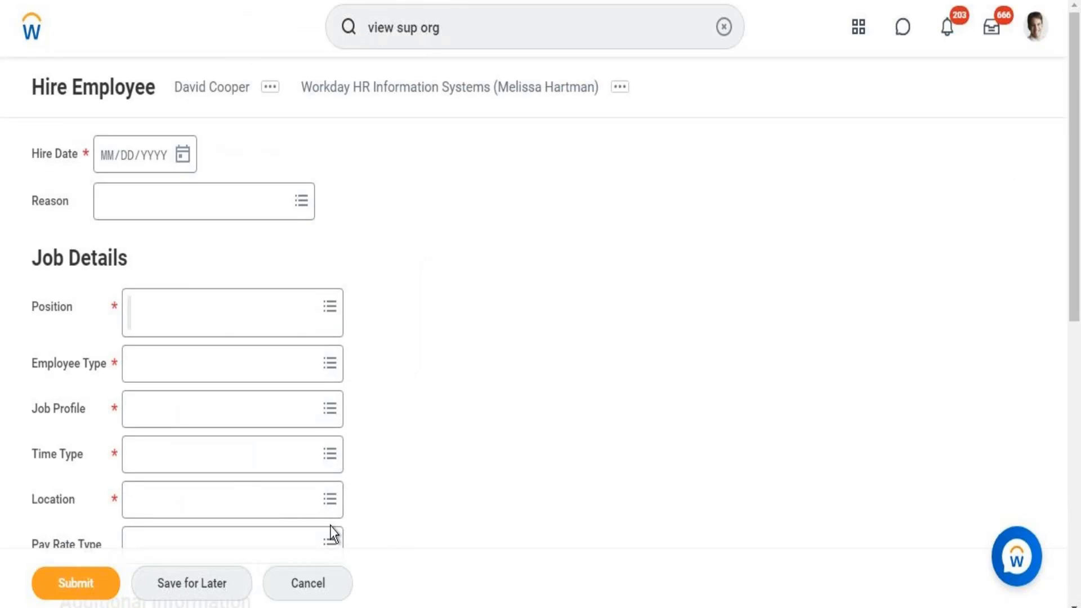
- Open the Hire Date calendar and close it without picking a date
{"action": "left_click", "coordinate": [183, 156]}
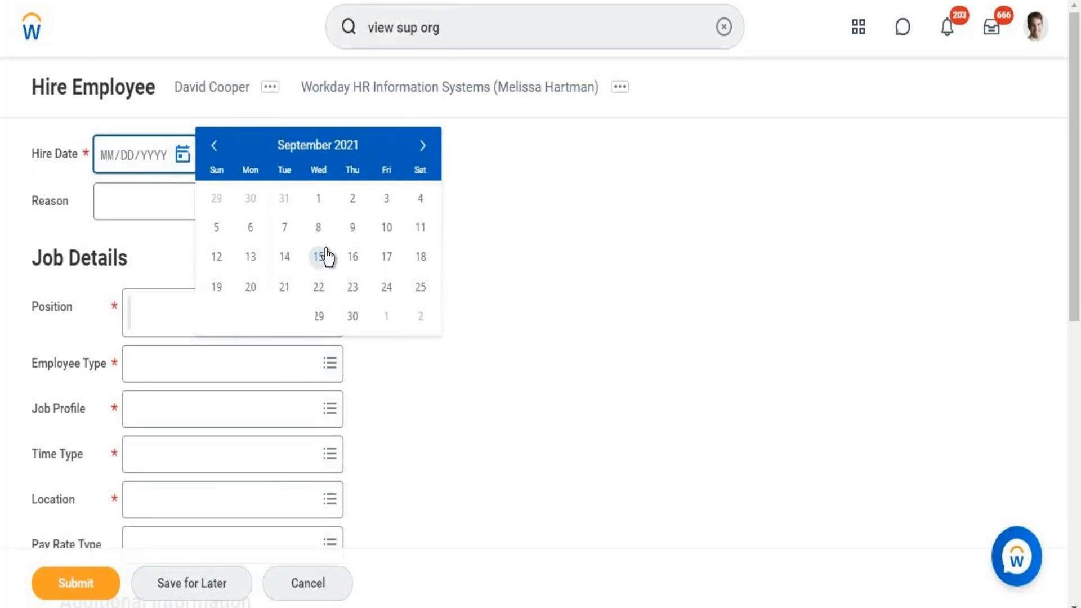
{"action": "left_click", "coordinate": [108, 162]}
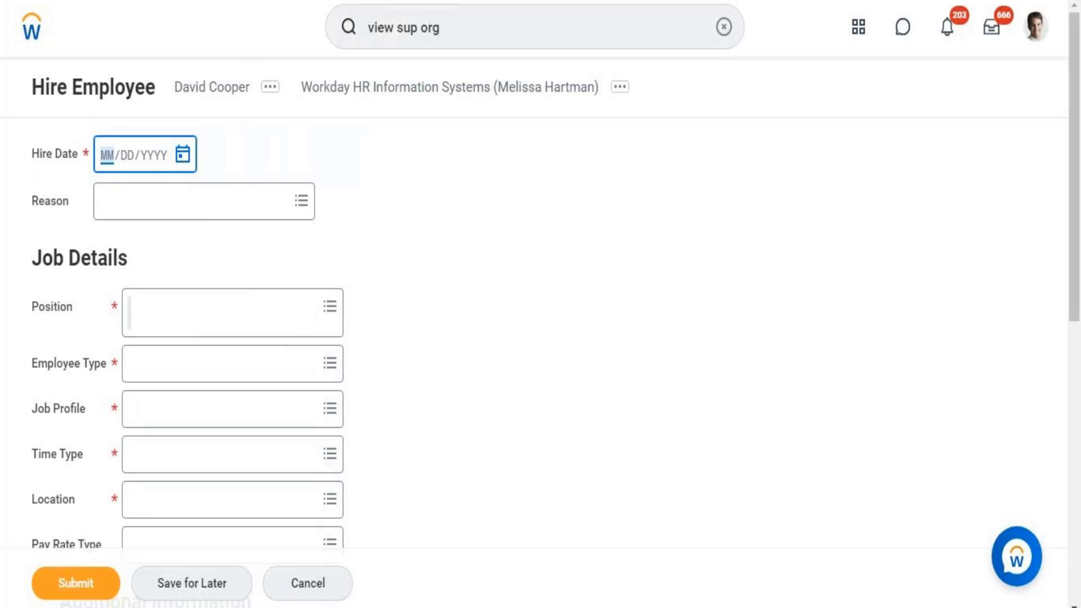
- Select the 'Time Proration Rule' line in the Notepad notes, then return to Workday
{"action": "key", "text": "alt+Tab"}
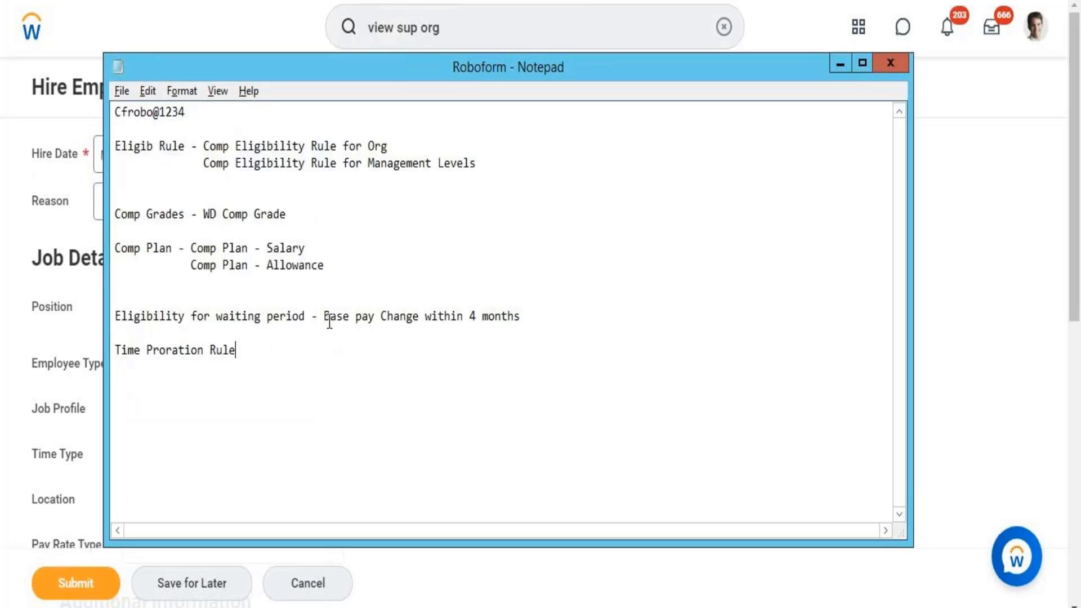
{"action": "left_click_drag", "start_coordinate": [236, 349], "coordinate": [155, 337]}
{"action": "key", "text": "ctrl+c"}
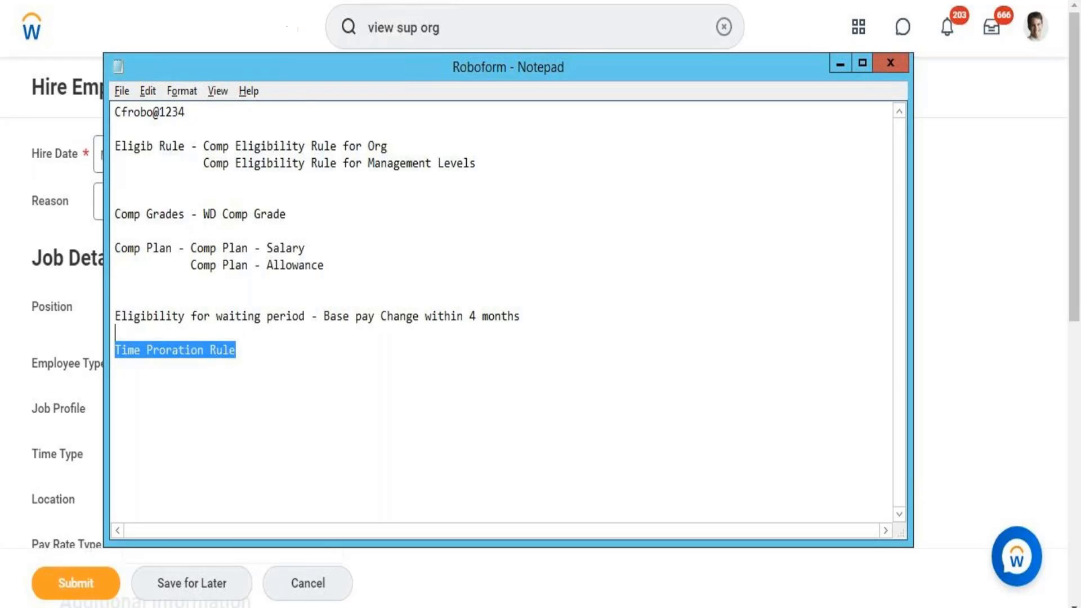
{"action": "key", "text": "alt+Tab"}
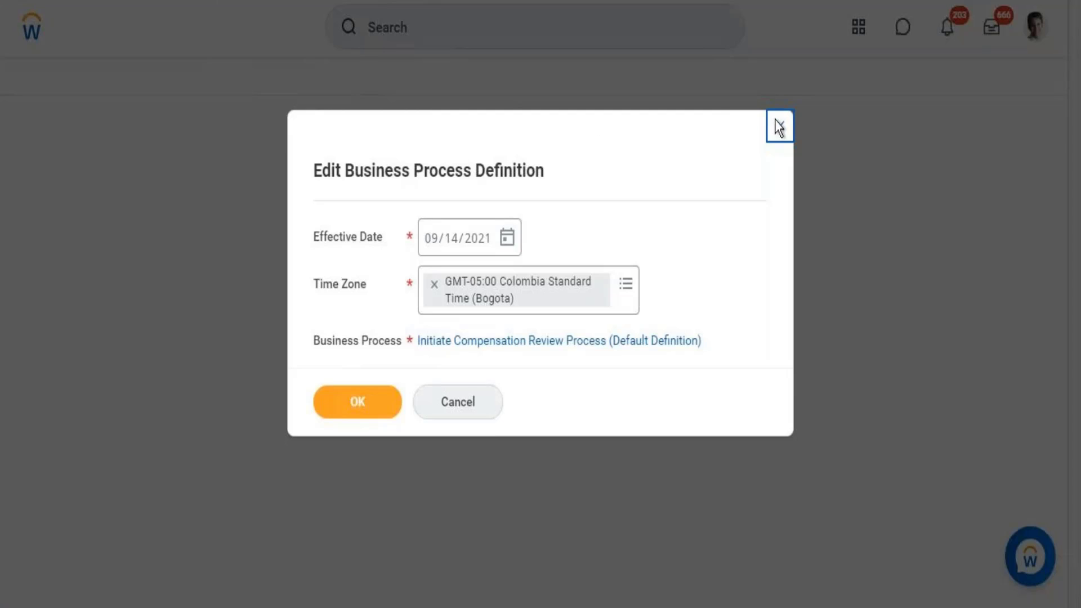
- Close the definition dialog and search 'edit time prorr' to surface the Edit Time Proration Rule task
{"action": "left_click", "coordinate": [779, 133]}
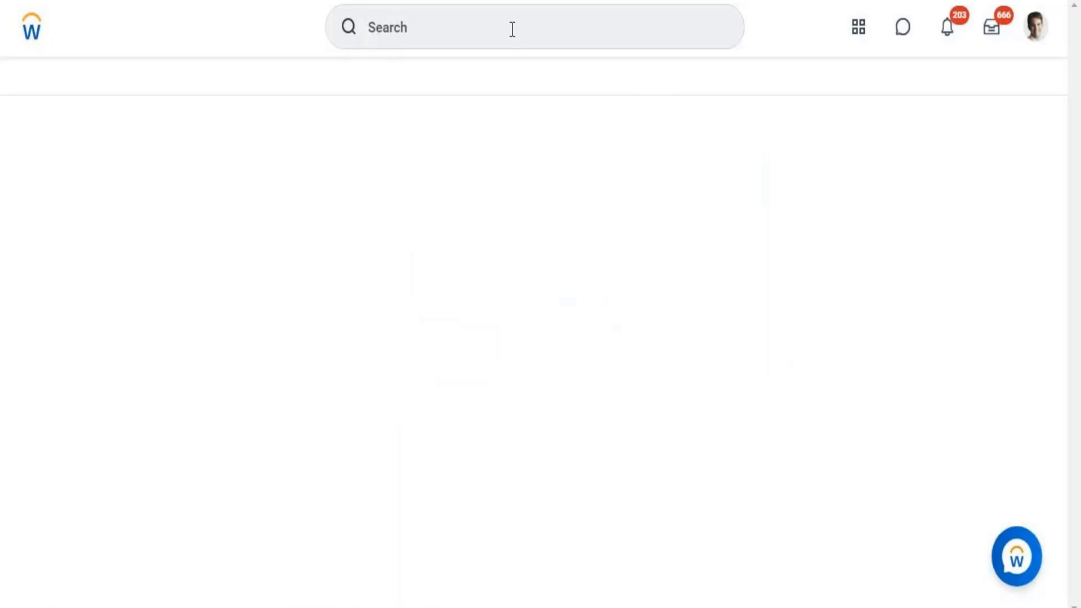
{"action": "left_click", "coordinate": [511, 28]}
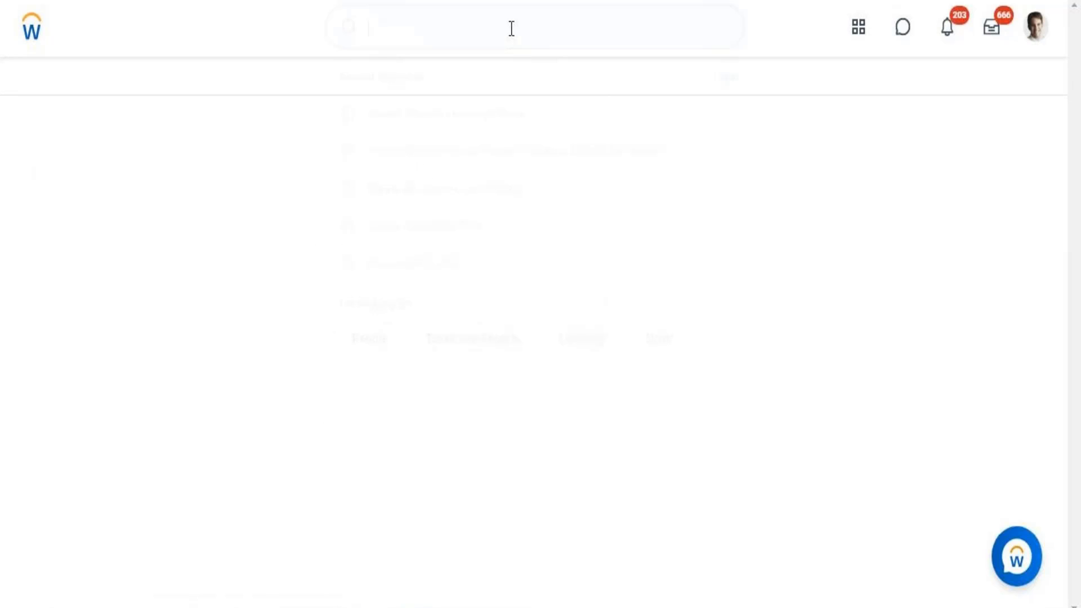
{"action": "type", "text": "iew"}
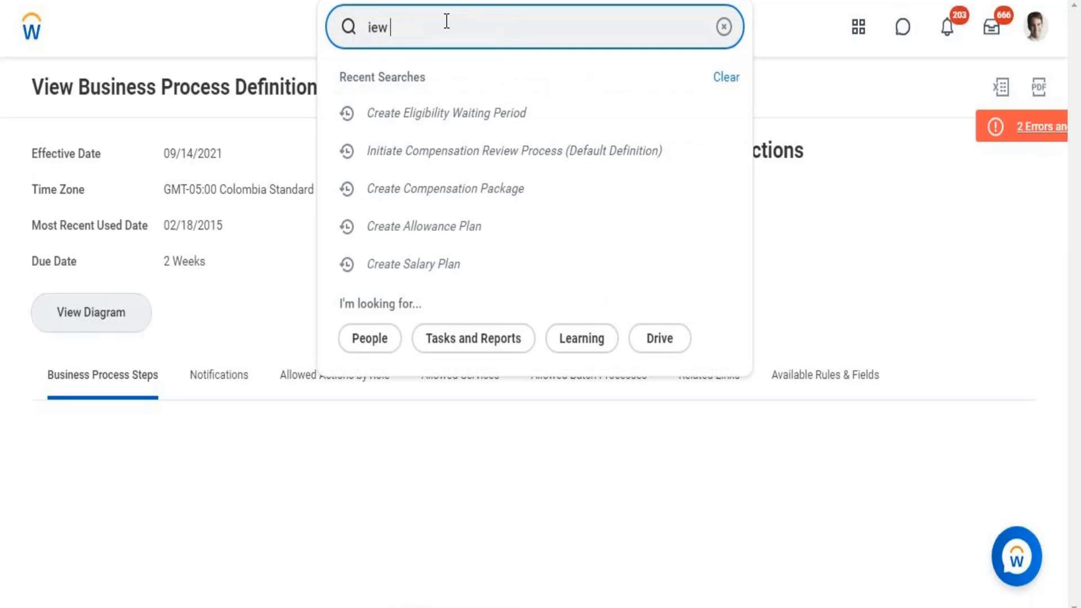
{"action": "key", "text": "BackSpace"}
{"action": "key", "text": "BackSpace"}
{"action": "key", "text": "BackSpace"}
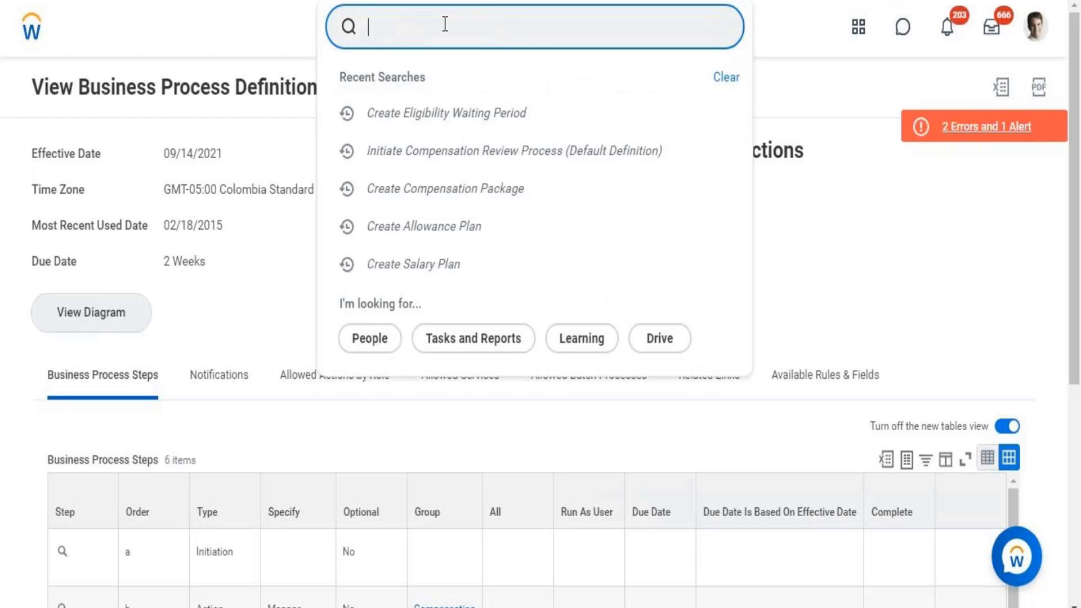
{"action": "type", "text": "view time"}
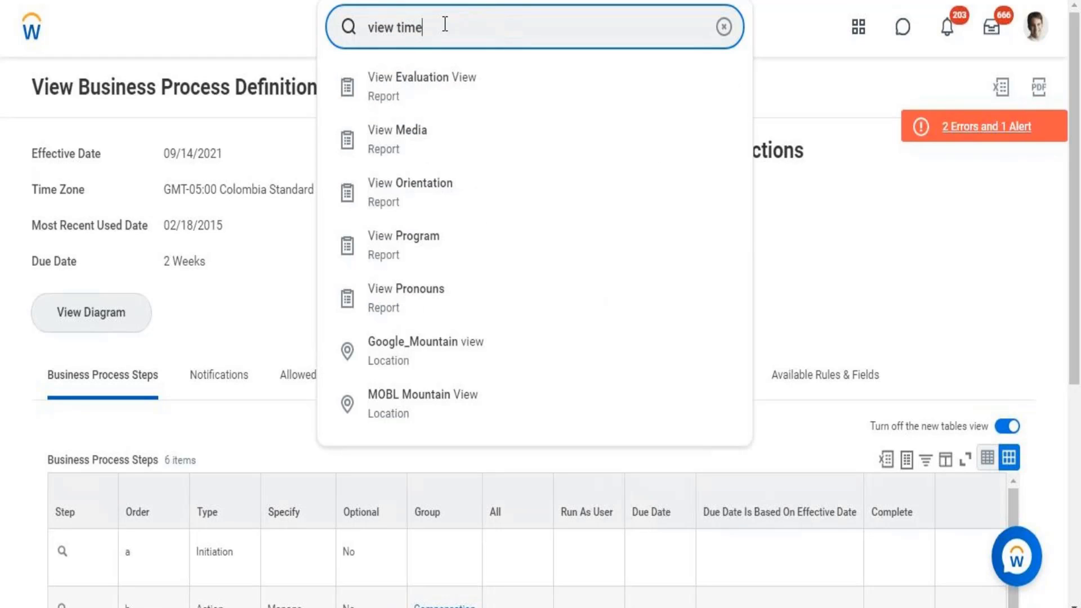
{"action": "type", "text": " p"}
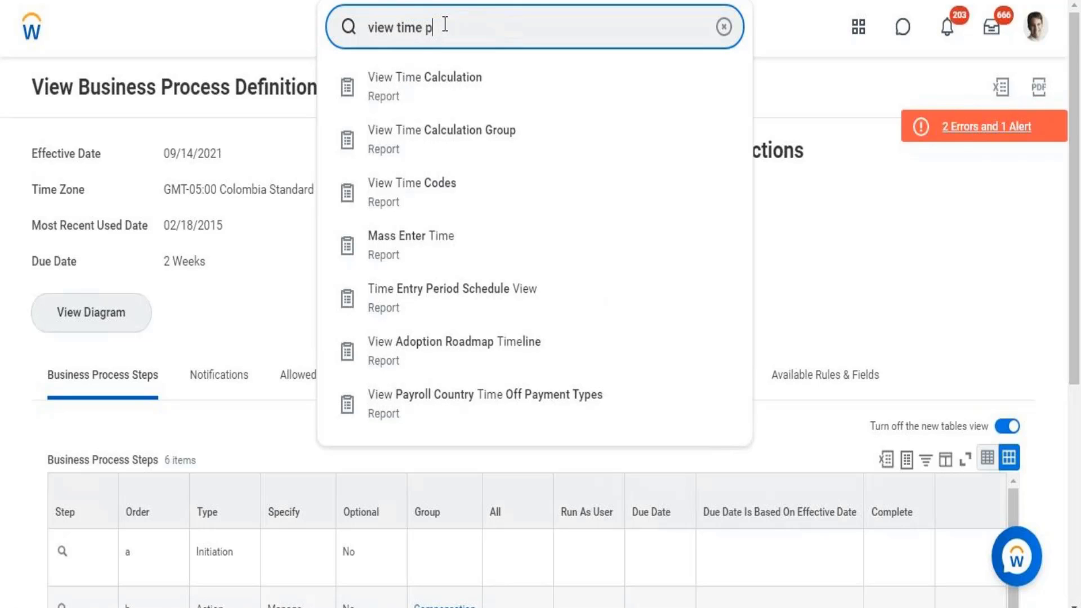
{"action": "type", "text": "roa"}
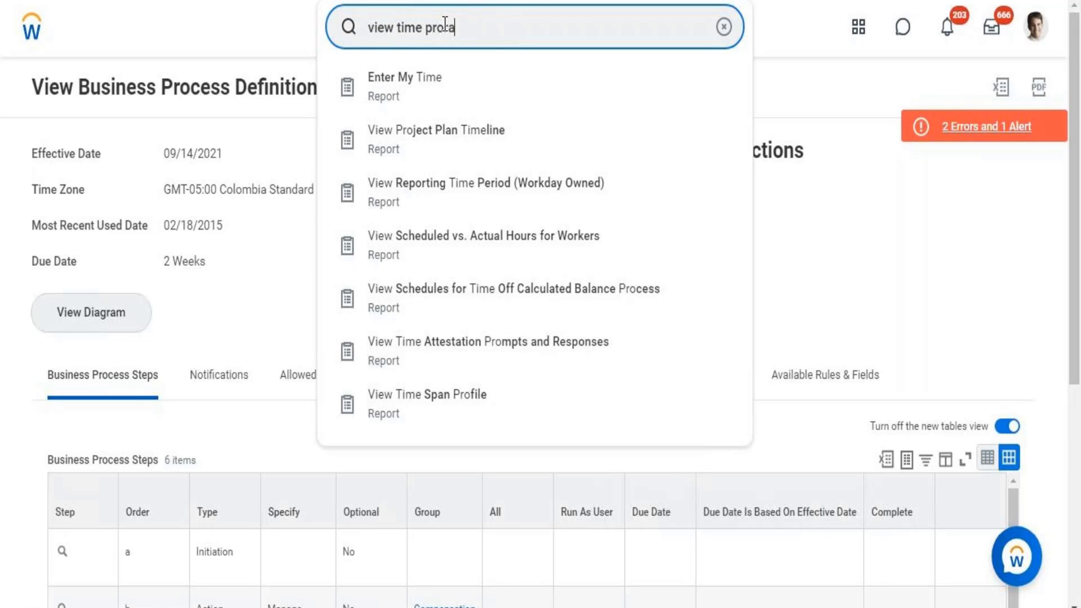
{"action": "key", "text": "BackSpace"}
{"action": "key", "text": "BackSpace"}
{"action": "key", "text": "BackSpace"}
{"action": "key", "text": "BackSpace"}
{"action": "key", "text": "BackSpace"}
{"action": "key", "text": "BackSpace"}
{"action": "key", "text": "BackSpace"}
{"action": "key", "text": "BackSpace"}
{"action": "key", "text": "BackSpace"}
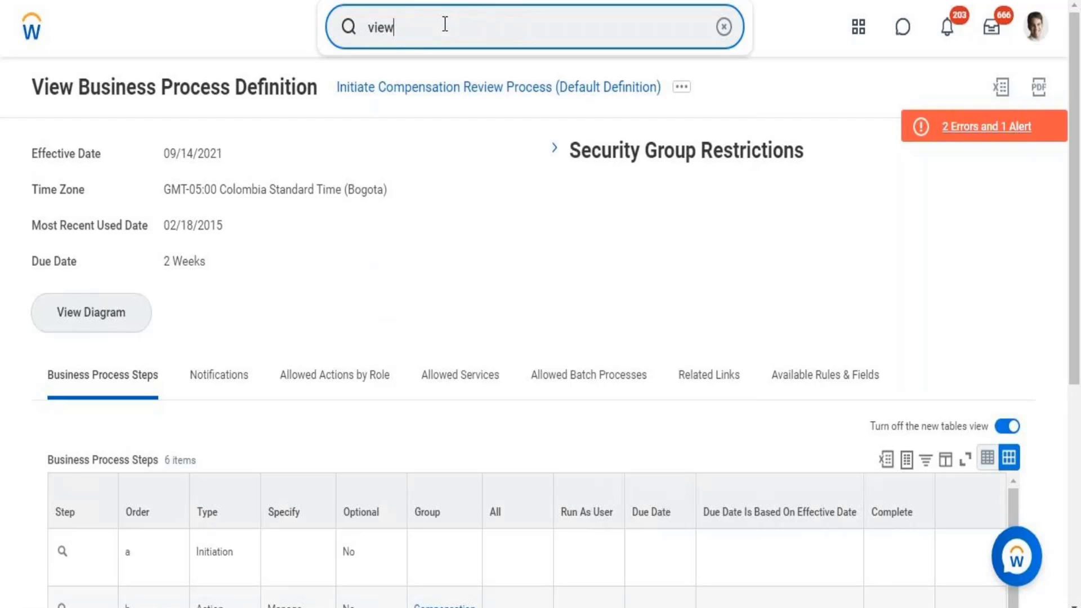
{"action": "key", "text": "BackSpace"}
{"action": "key", "text": "BackSpace"}
{"action": "key", "text": "BackSpace"}
{"action": "key", "text": "BackSpace"}
{"action": "type", "text": "edit "}
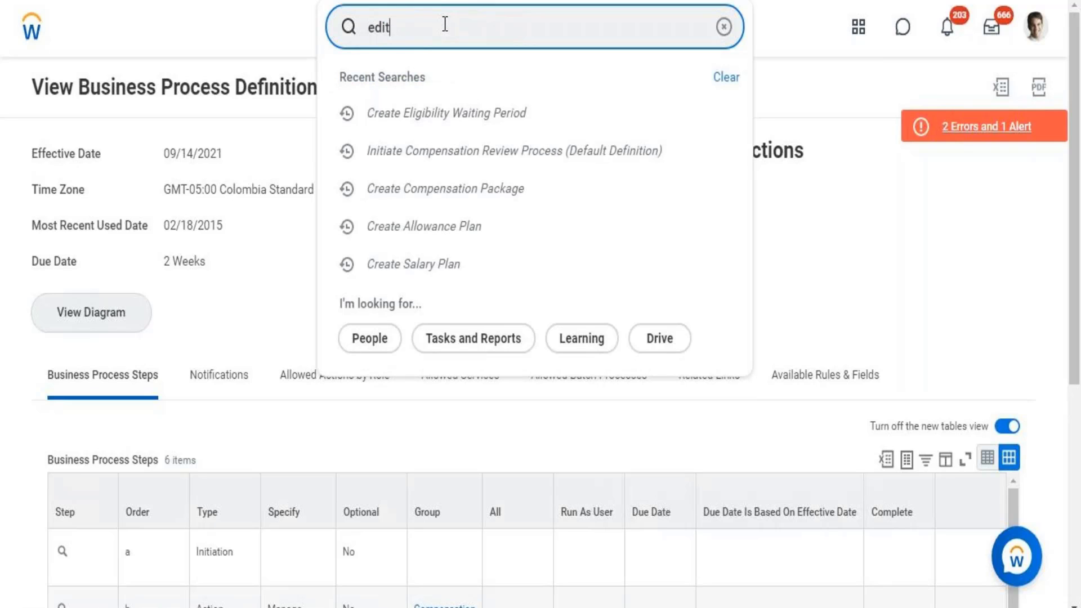
{"action": "type", "text": "time prora"}
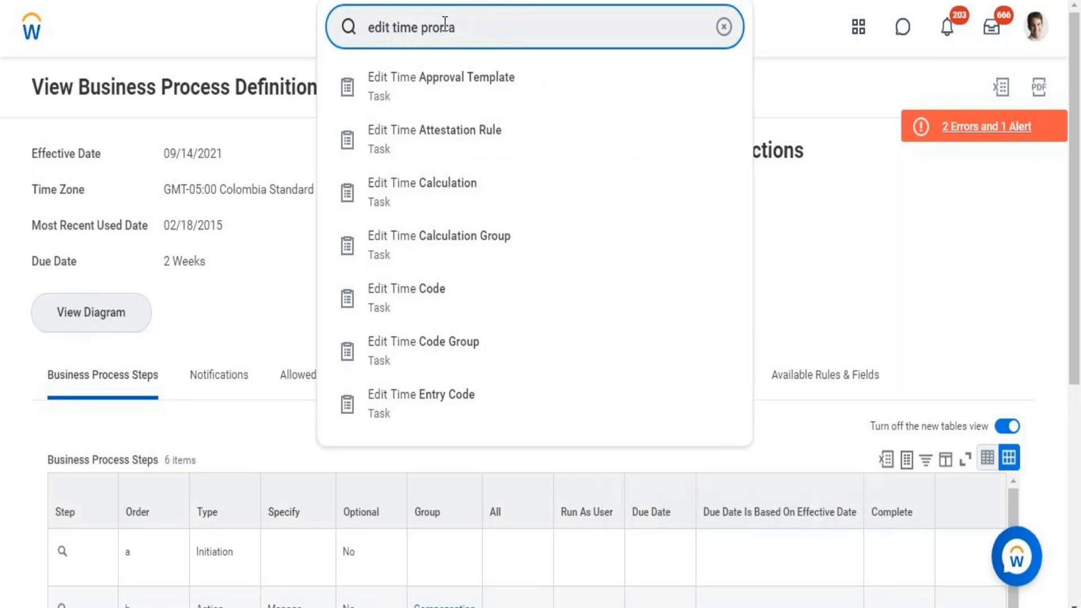
{"action": "key", "text": "BackSpace"}
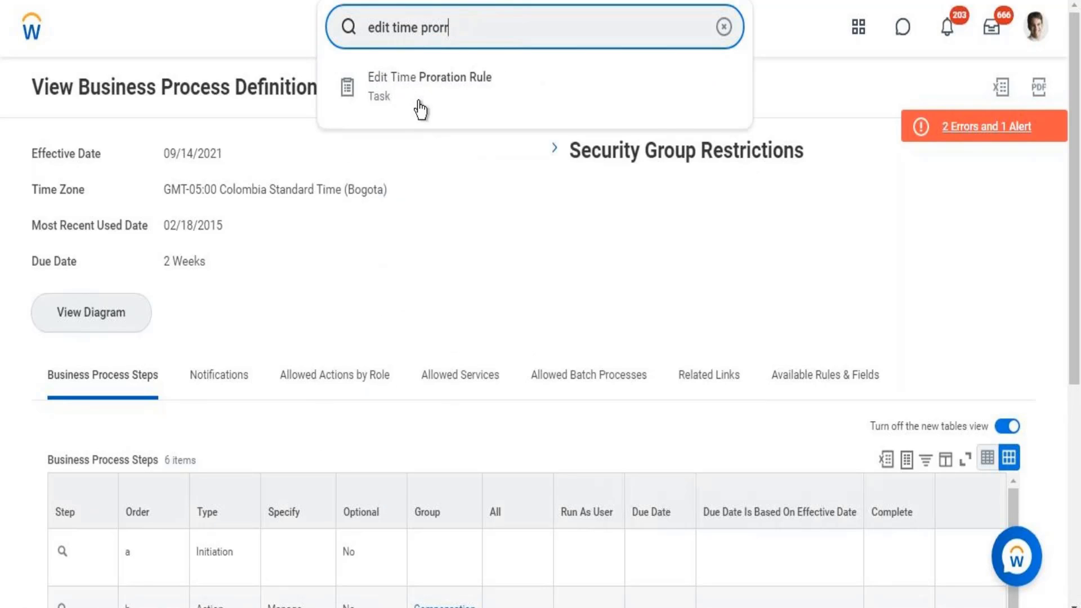
- Start Edit Time Proration Rule and select Time Proration Rule using the pasted name
{"action": "left_click", "coordinate": [418, 91]}
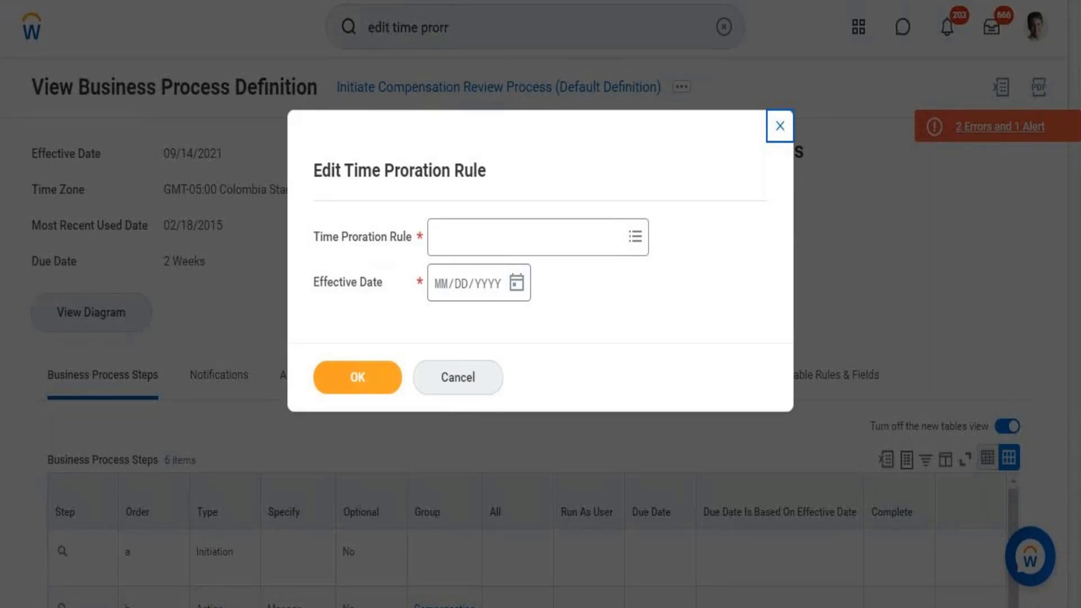
{"action": "key", "text": "alt+Tab"}
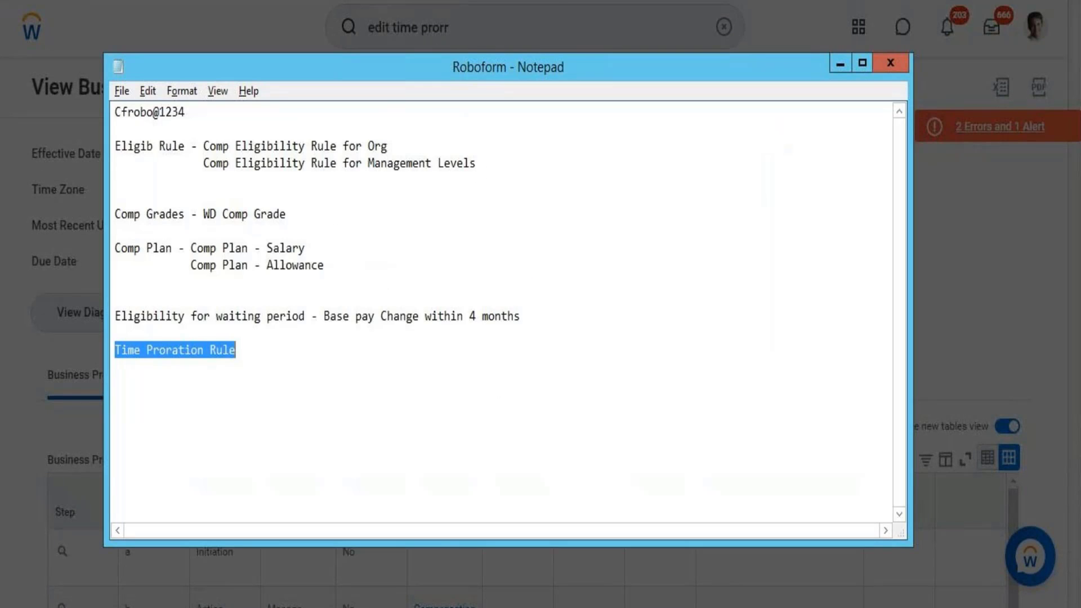
{"action": "key", "text": "alt+Tab"}
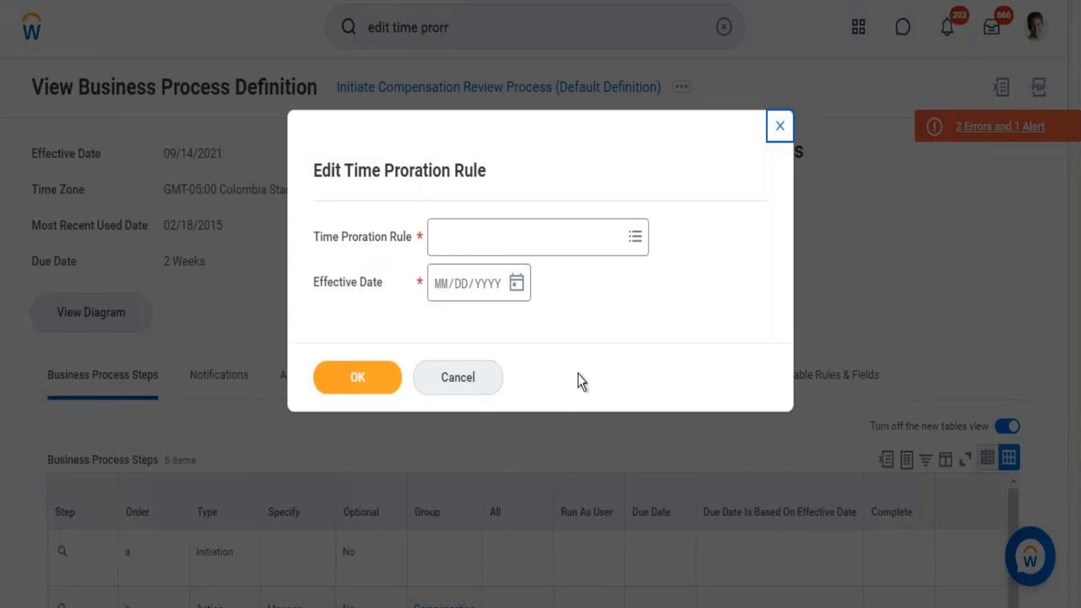
{"action": "left_click", "coordinate": [533, 238]}
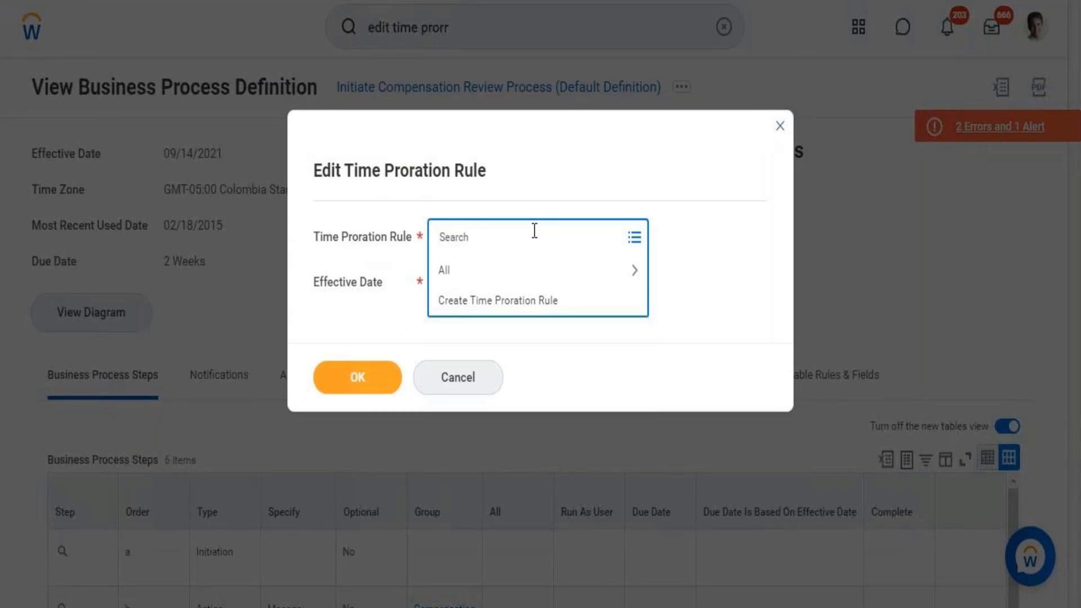
{"action": "key", "text": "ctrl+v"}
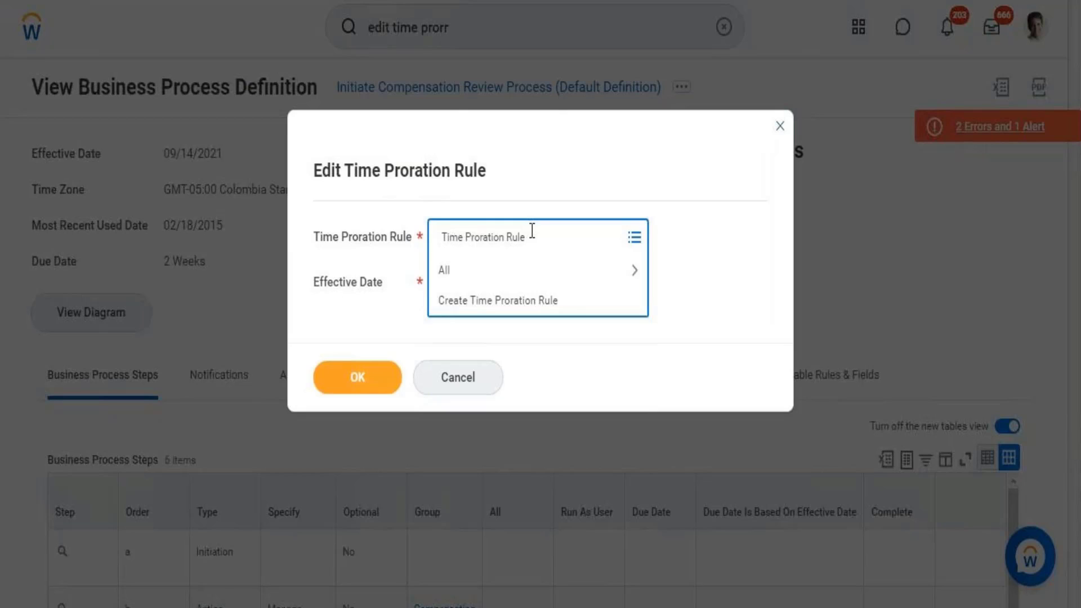
{"action": "key", "text": "Return"}
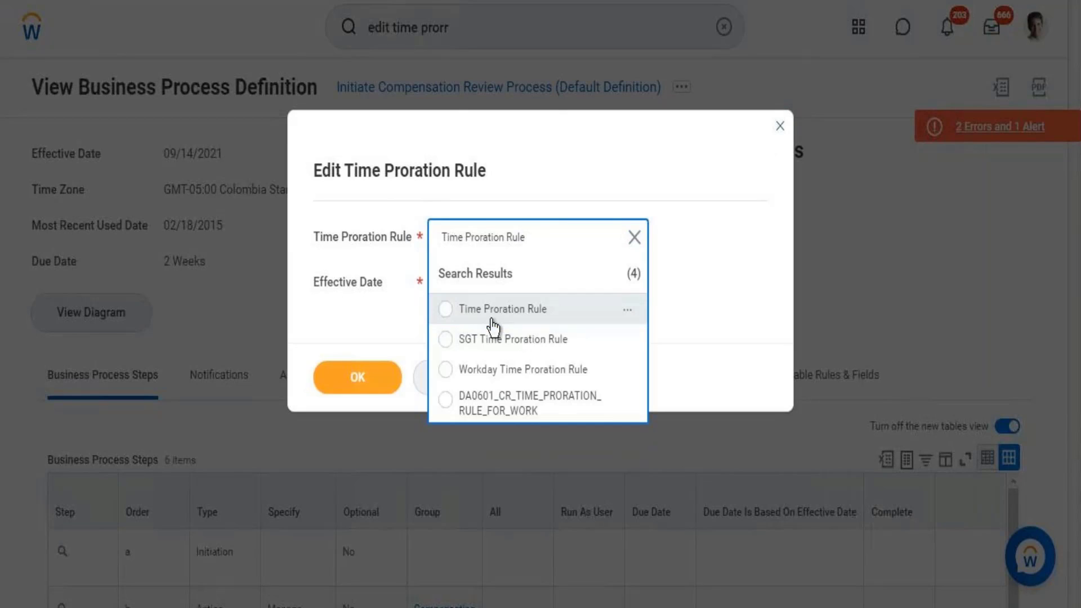
{"action": "left_click", "coordinate": [493, 324]}
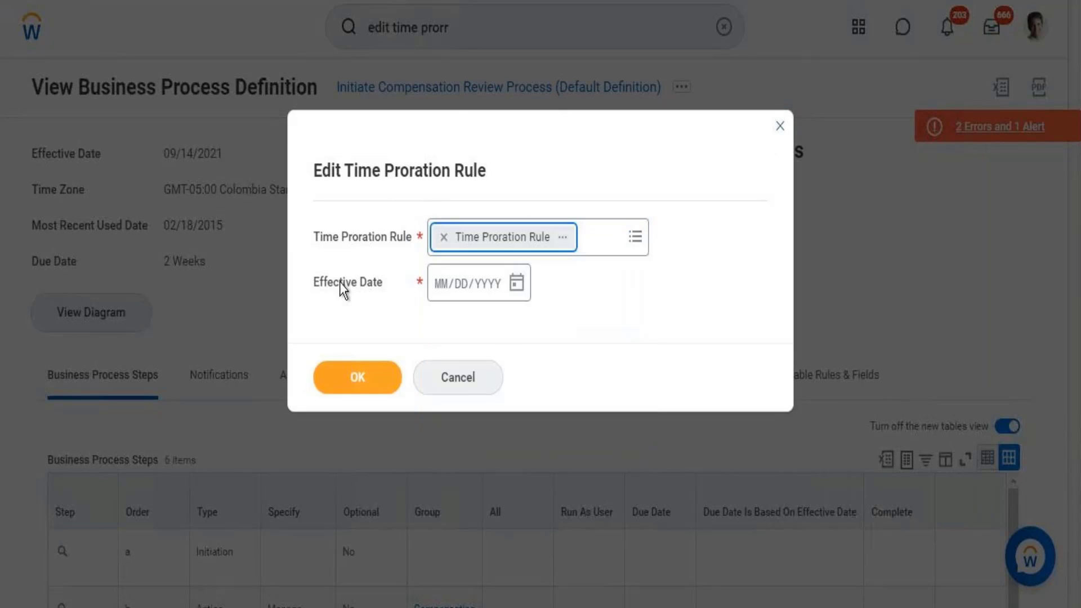
- Enter 12/01/2017 as the effective date
{"action": "left_click", "coordinate": [516, 283]}
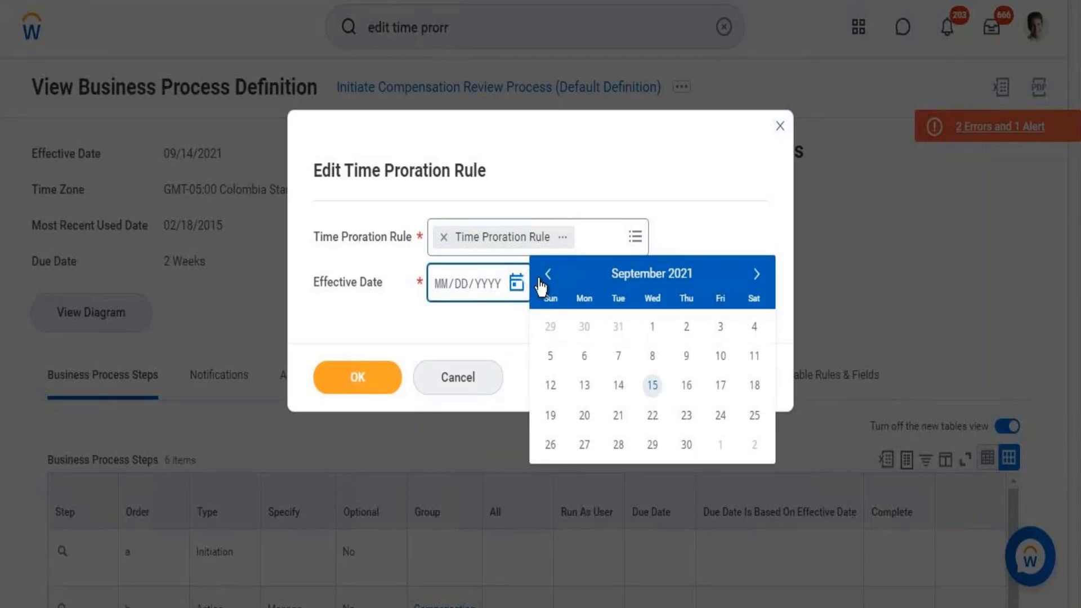
{"action": "left_click", "coordinate": [444, 293]}
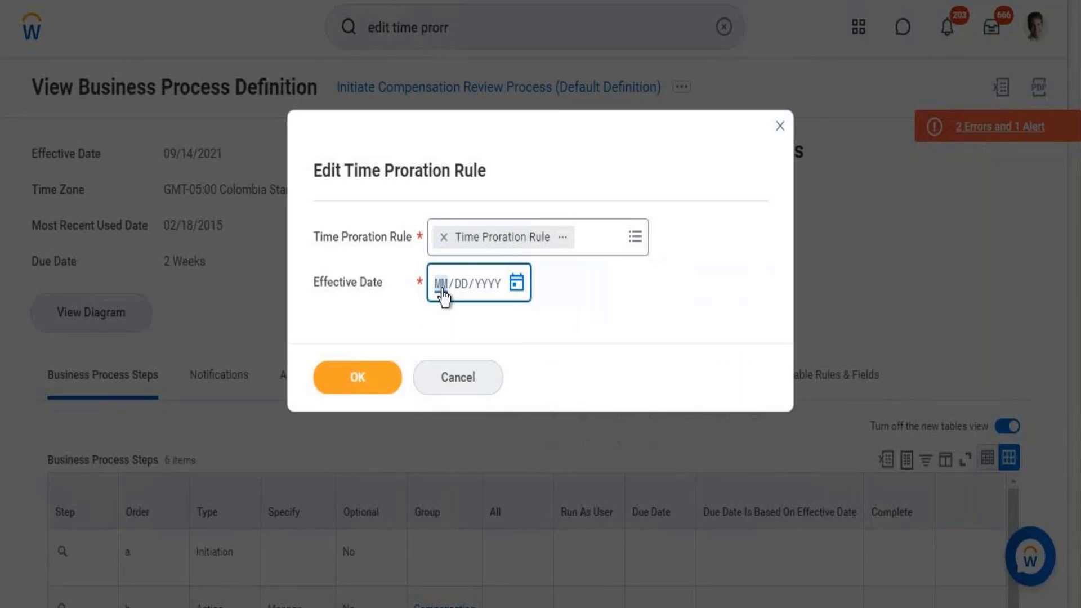
{"action": "type", "text": "02101"}
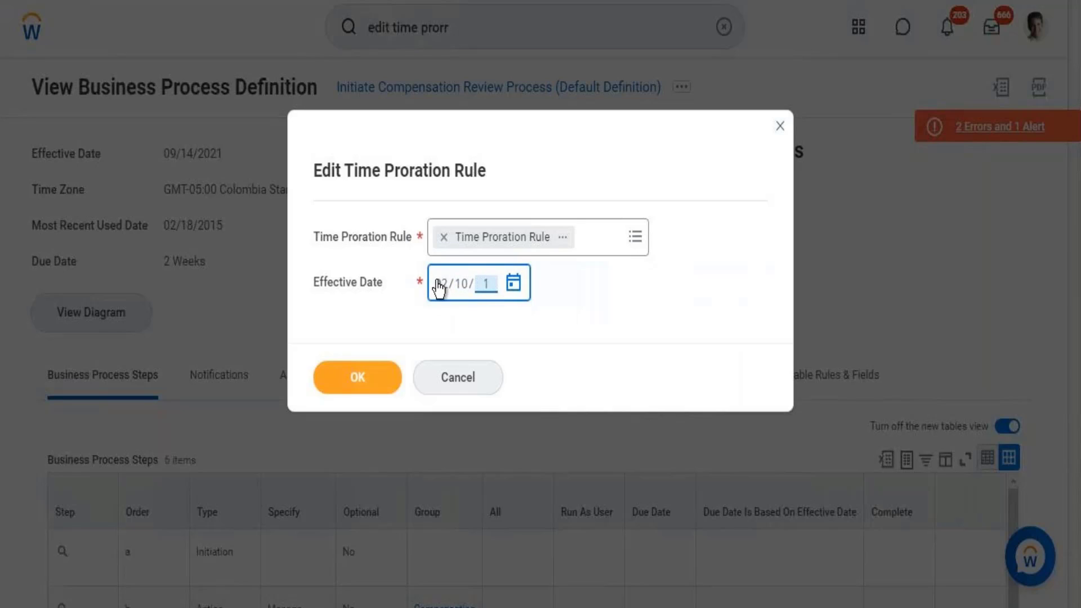
{"action": "type", "text": "2001"}
{"action": "key", "text": "Right"}
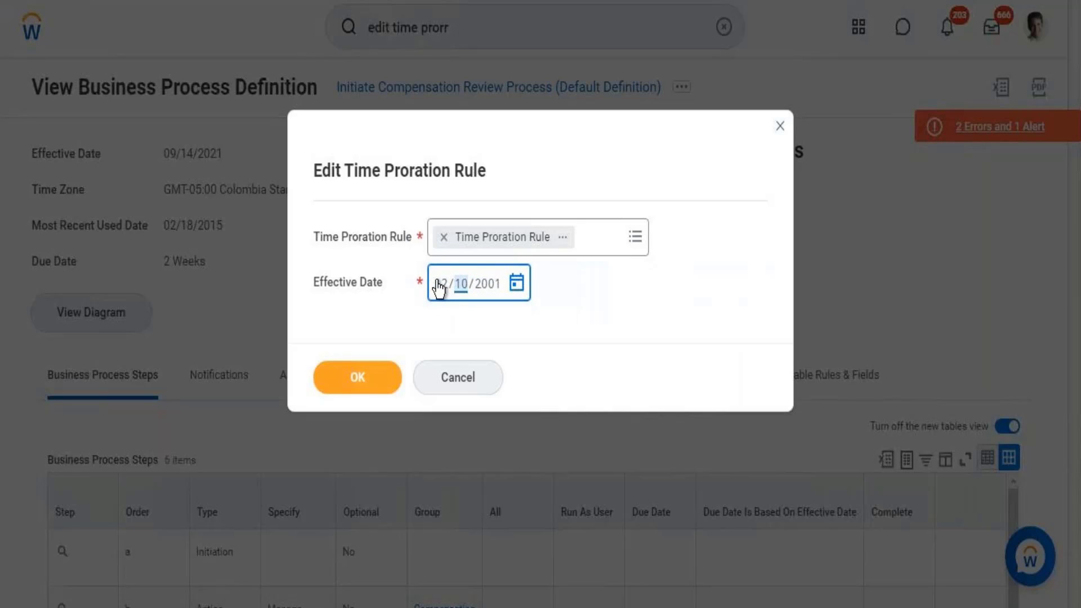
{"action": "type", "text": "01/2017"}
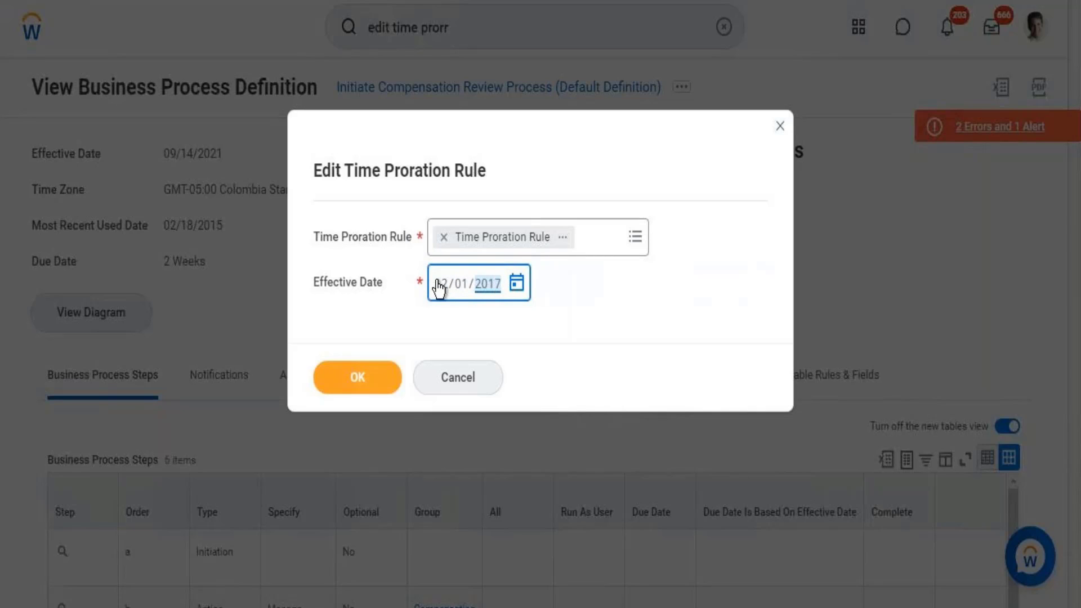
- Try to confirm the rule edit several times, leaving 3 errors and 1 alert flagged
{"action": "left_click", "coordinate": [367, 384]}
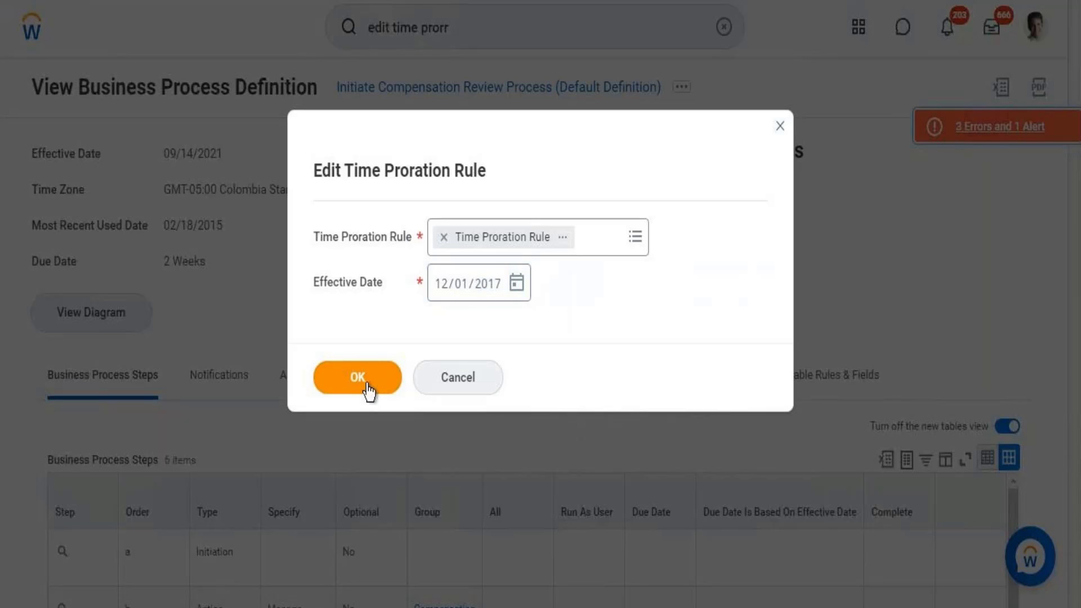
{"action": "left_click", "coordinate": [367, 386]}
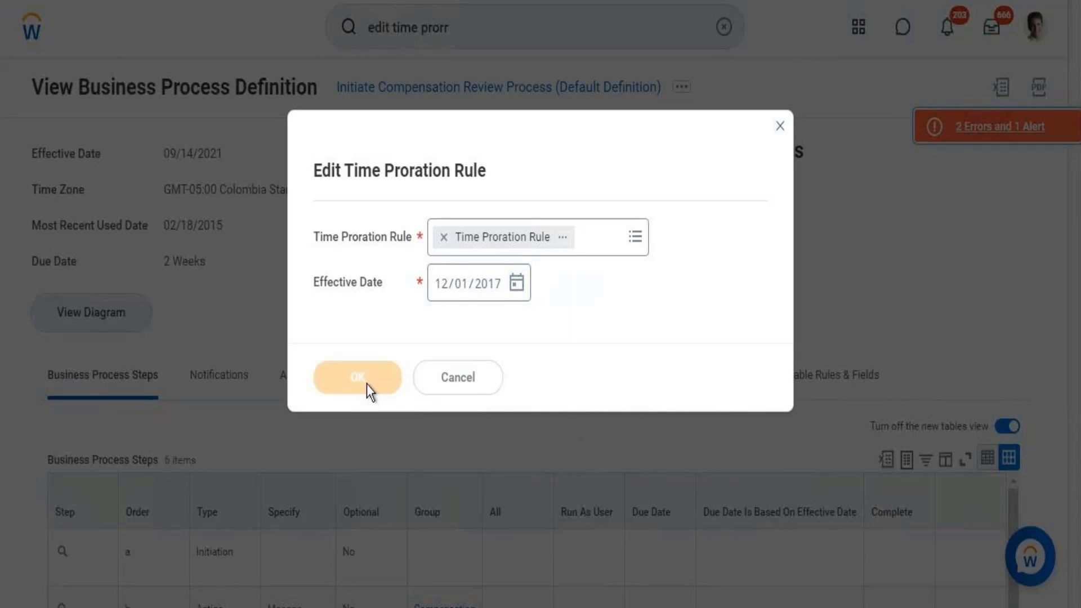
{"action": "left_click", "coordinate": [364, 385]}
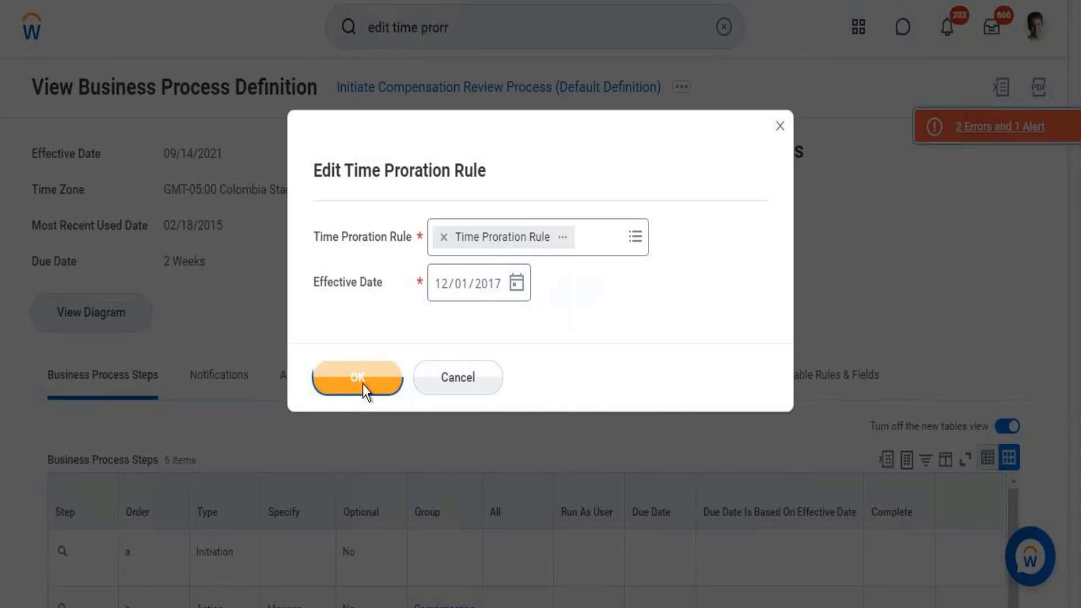
{"action": "left_click", "coordinate": [363, 384]}
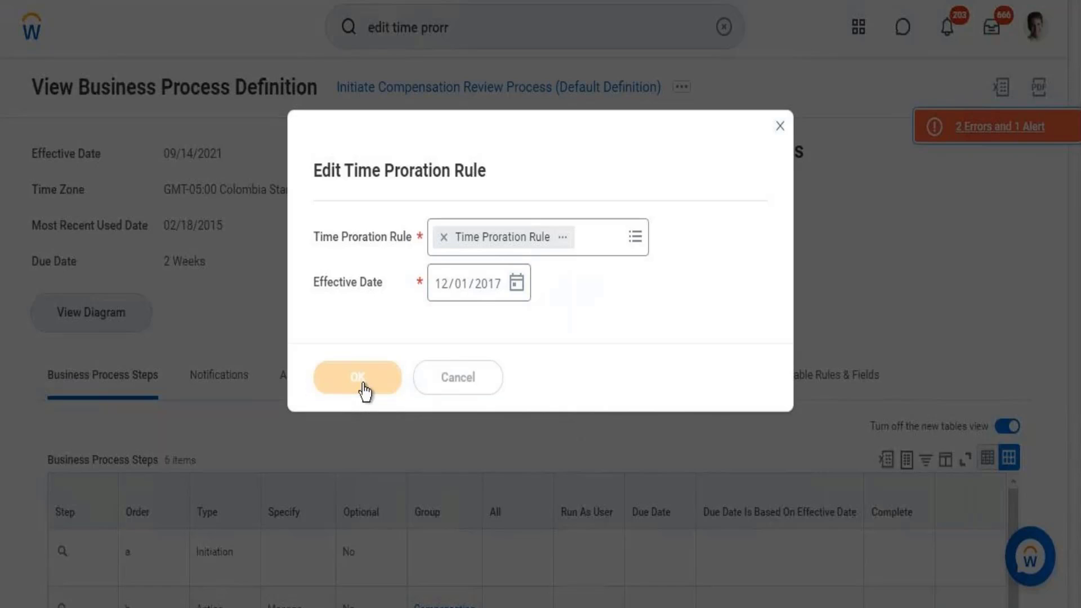
{"action": "left_click", "coordinate": [363, 386]}
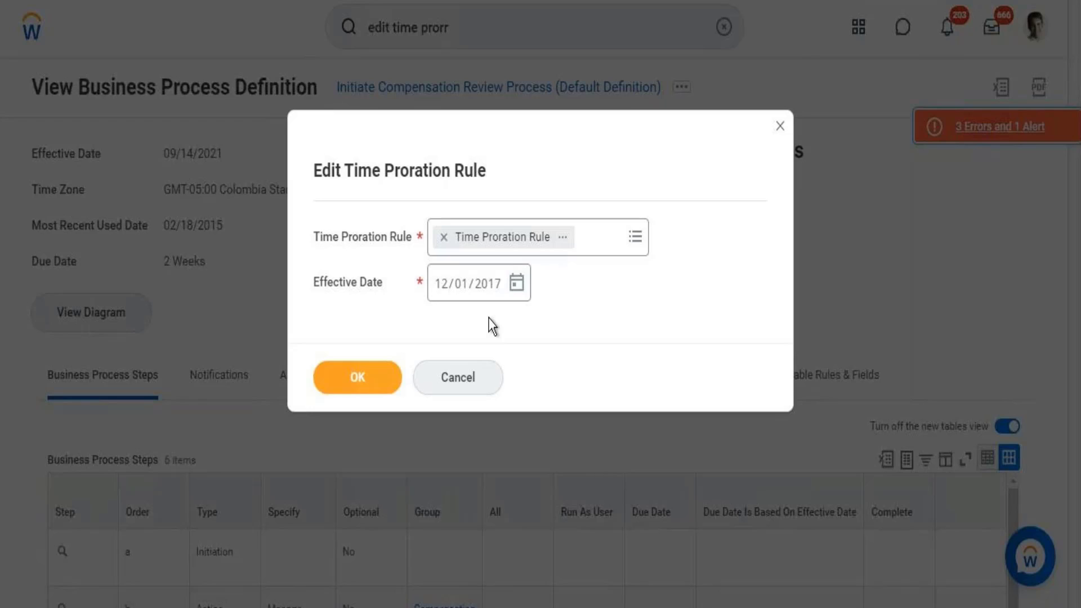
{"action": "left_click", "coordinate": [376, 371]}
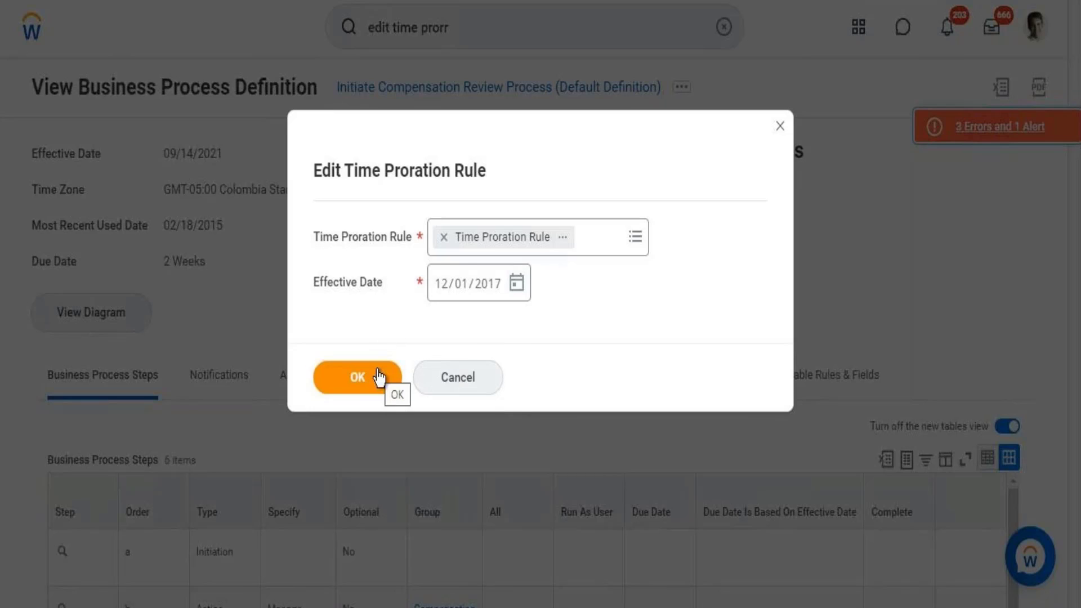
{"action": "left_click", "coordinate": [378, 378]}
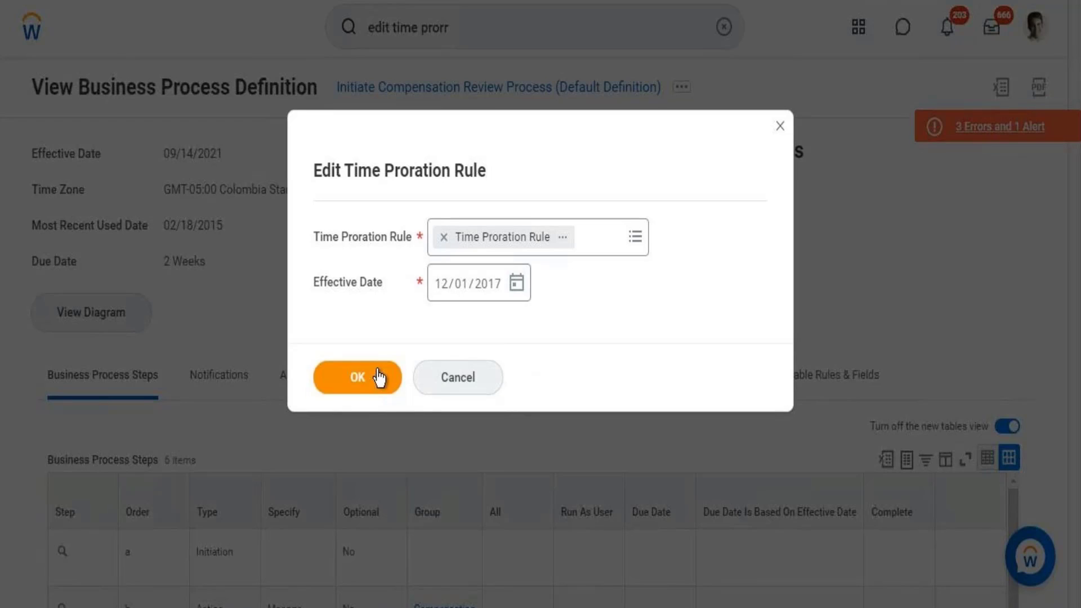
{"action": "left_click", "coordinate": [379, 377]}
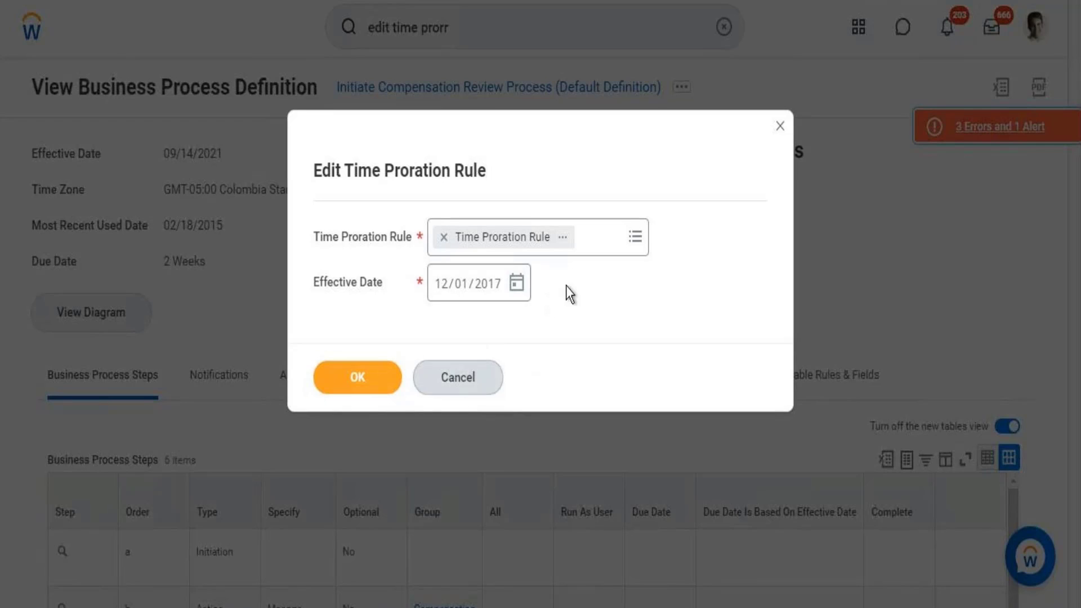
{"action": "left_click", "coordinate": [516, 284]}
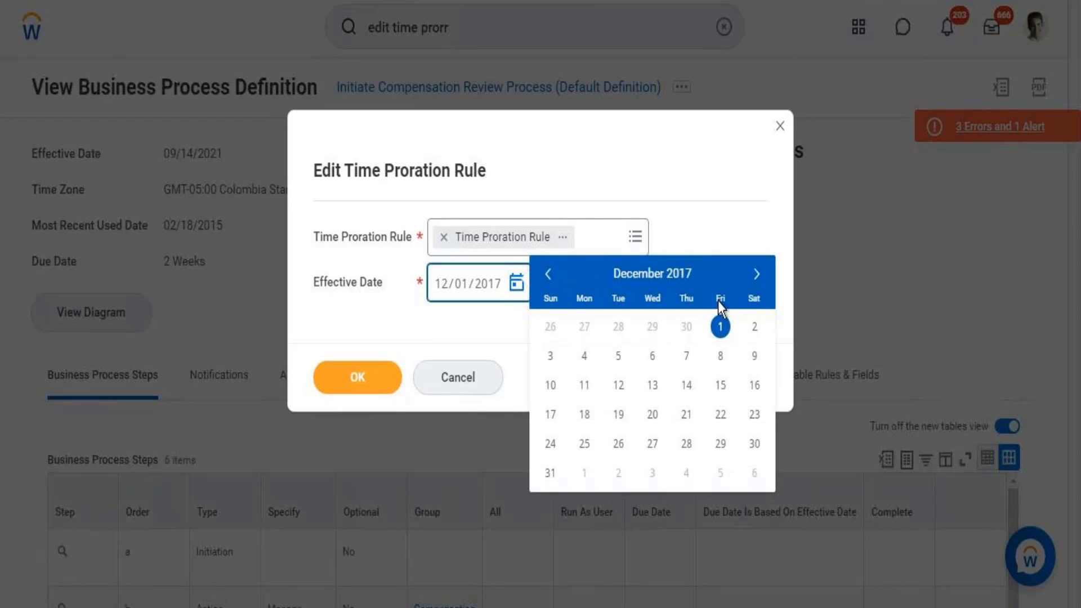
{"action": "left_click", "coordinate": [719, 328]}
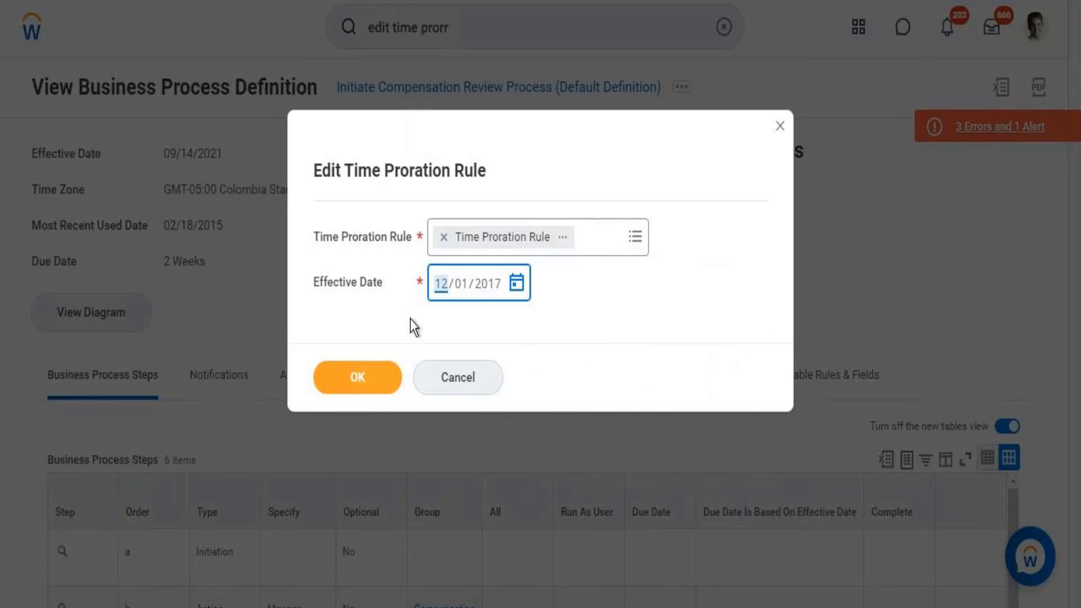
{"action": "left_click", "coordinate": [386, 386]}
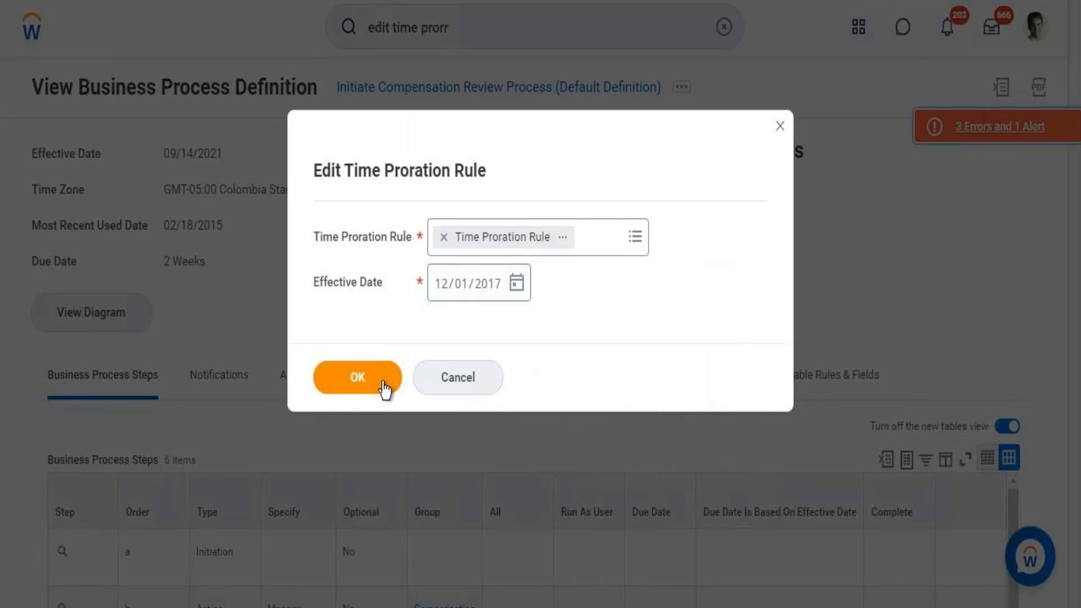
{"action": "left_click", "coordinate": [382, 387]}
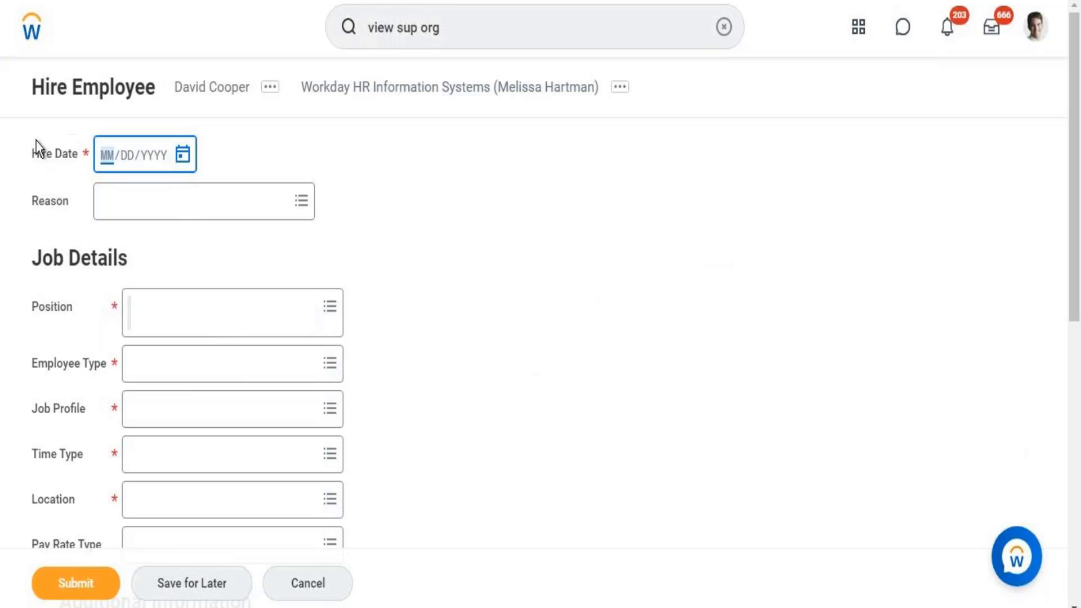
- Enter 10/01/2018 as the Hire Date, which triggers a date error
{"action": "left_click", "coordinate": [183, 157]}
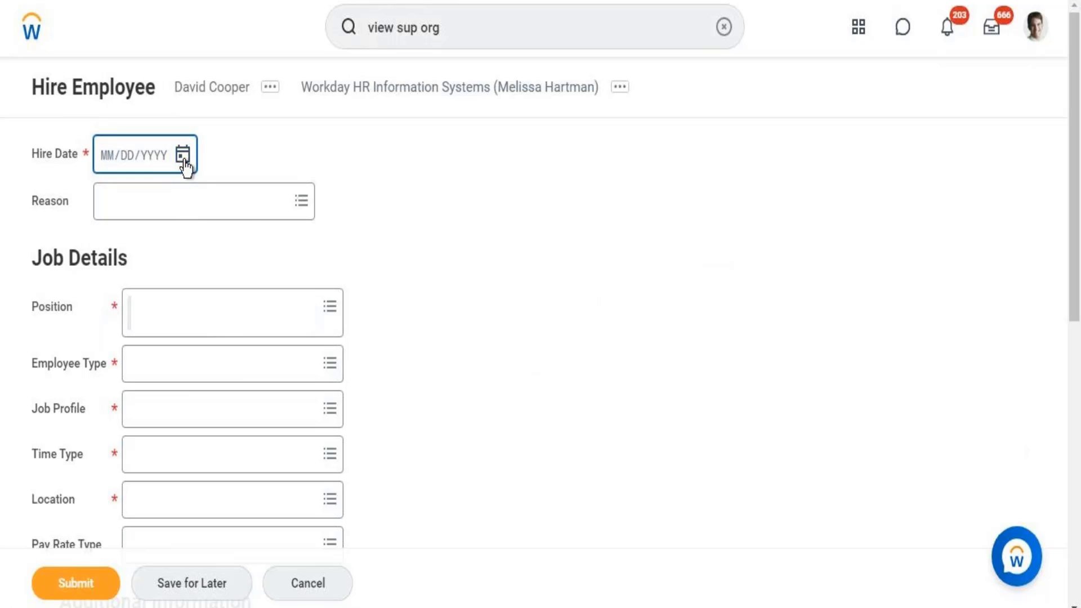
{"action": "left_click", "coordinate": [107, 165]}
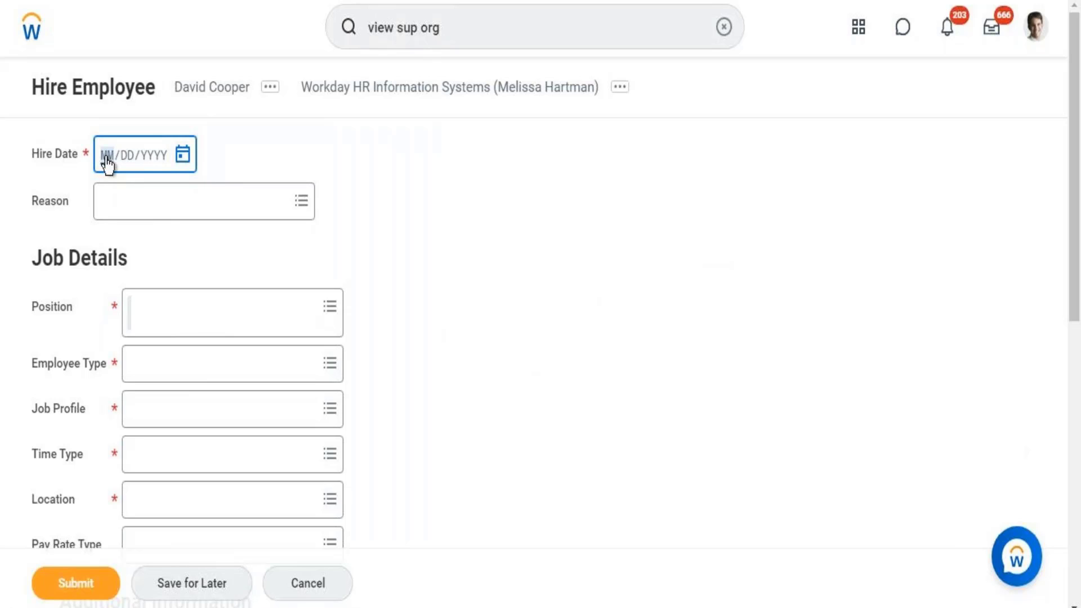
{"action": "type", "text": "10/01/2018"}
{"action": "left_click", "coordinate": [409, 280]}
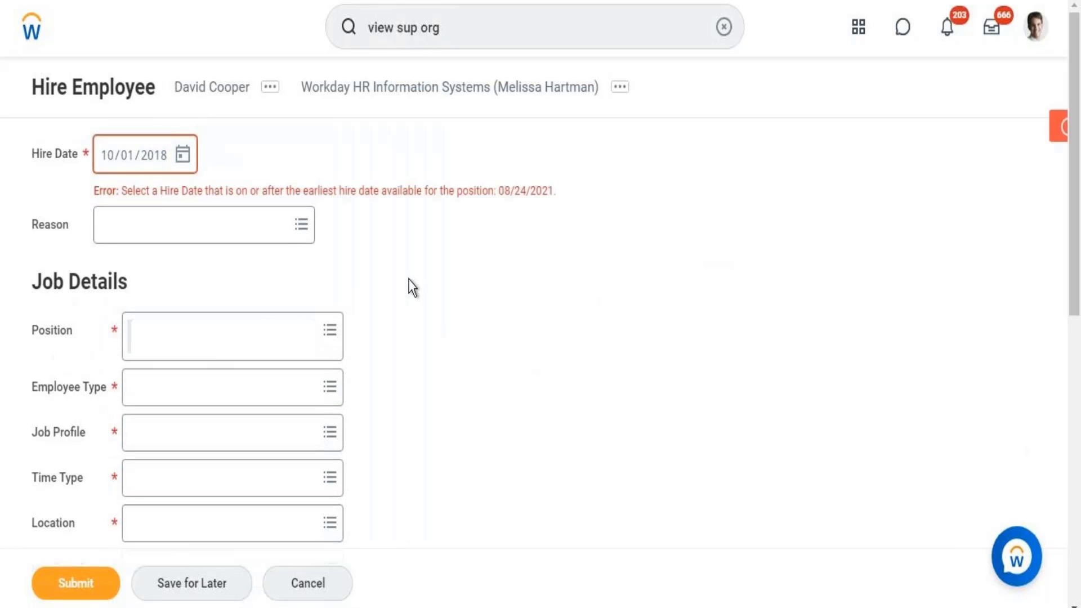
{"action": "left_click", "coordinate": [238, 239]}
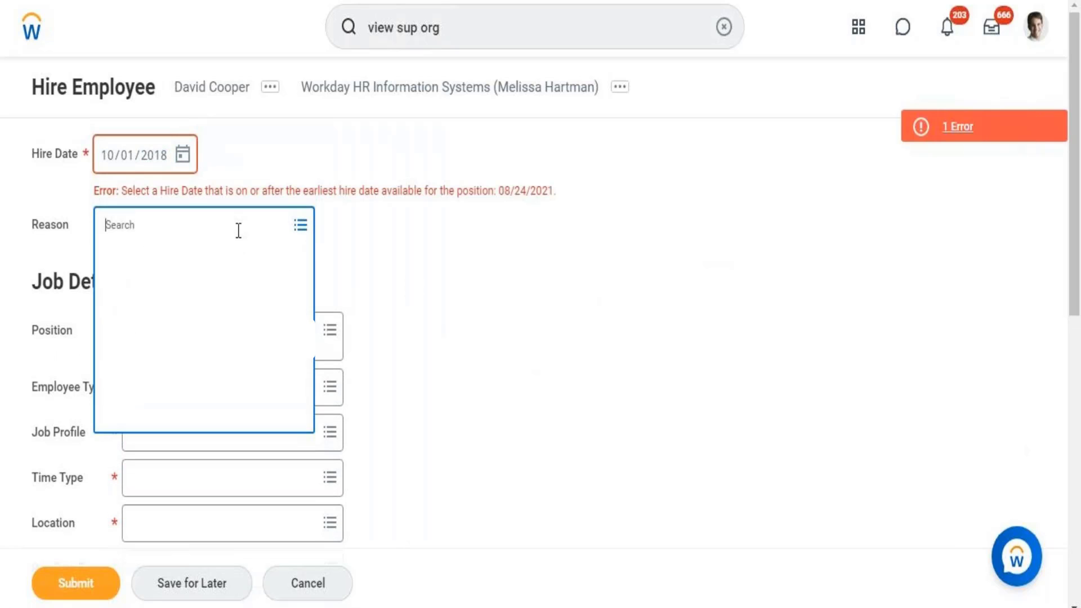
- Browse the calendar back to August 2018, then retype the Hire Date as 08/24/2021
{"action": "left_click", "coordinate": [183, 155]}
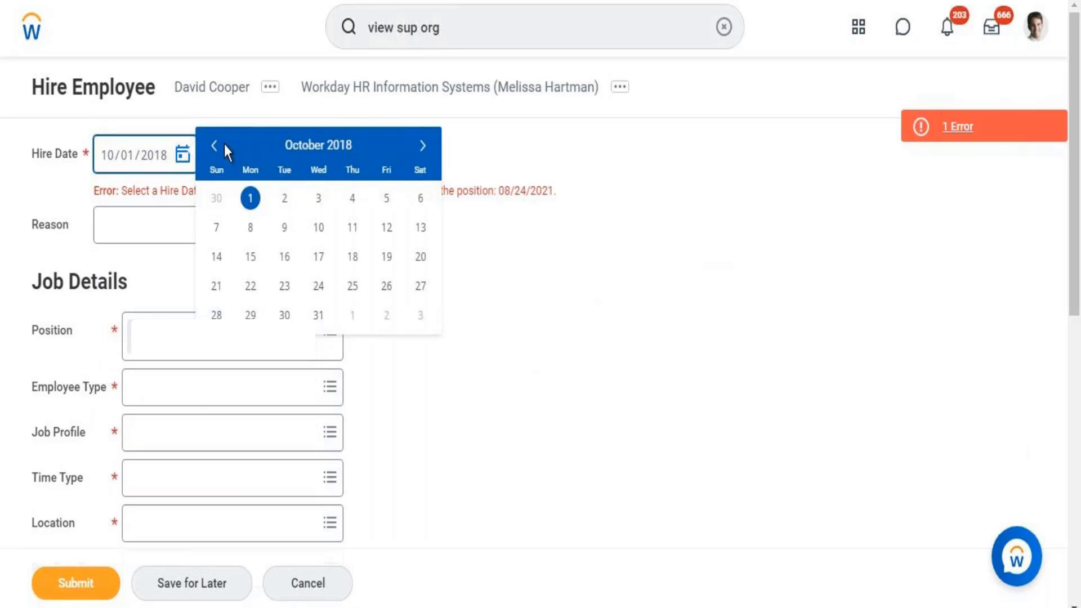
{"action": "left_click", "coordinate": [214, 147]}
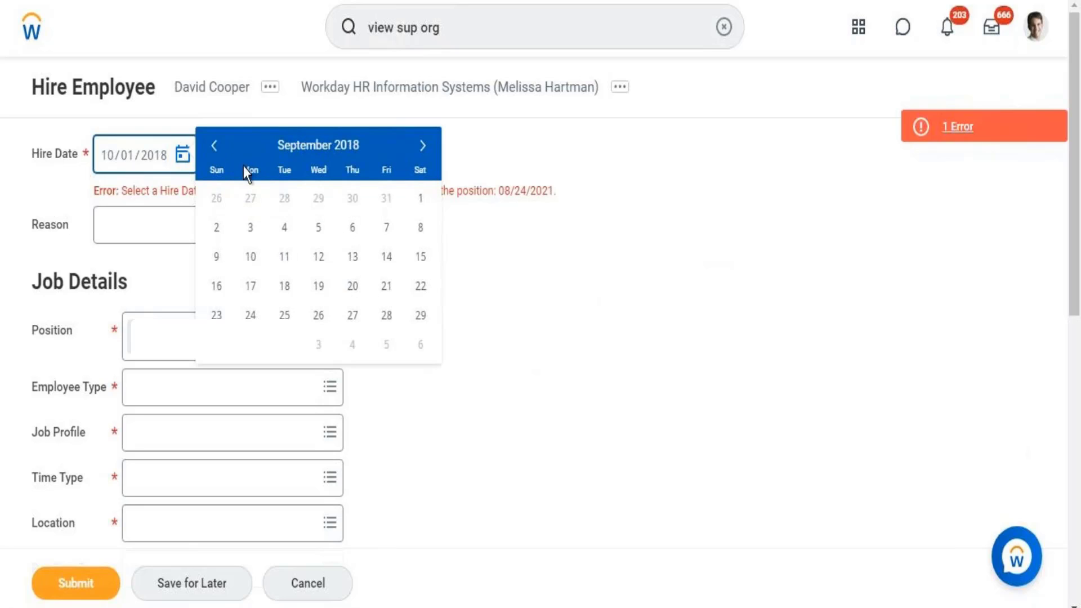
{"action": "left_click", "coordinate": [215, 148]}
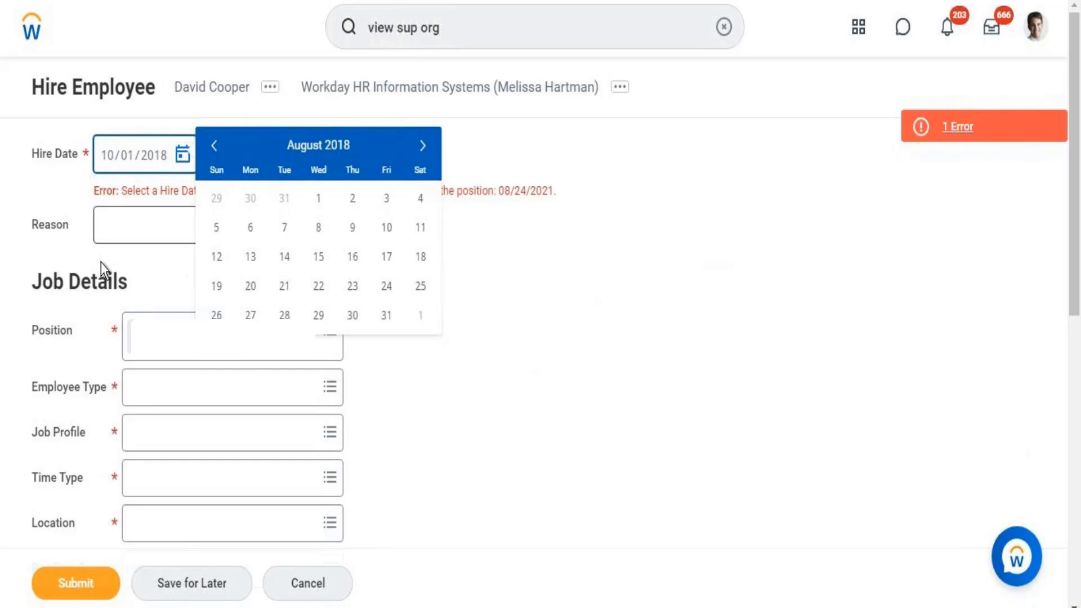
{"action": "left_click", "coordinate": [83, 195]}
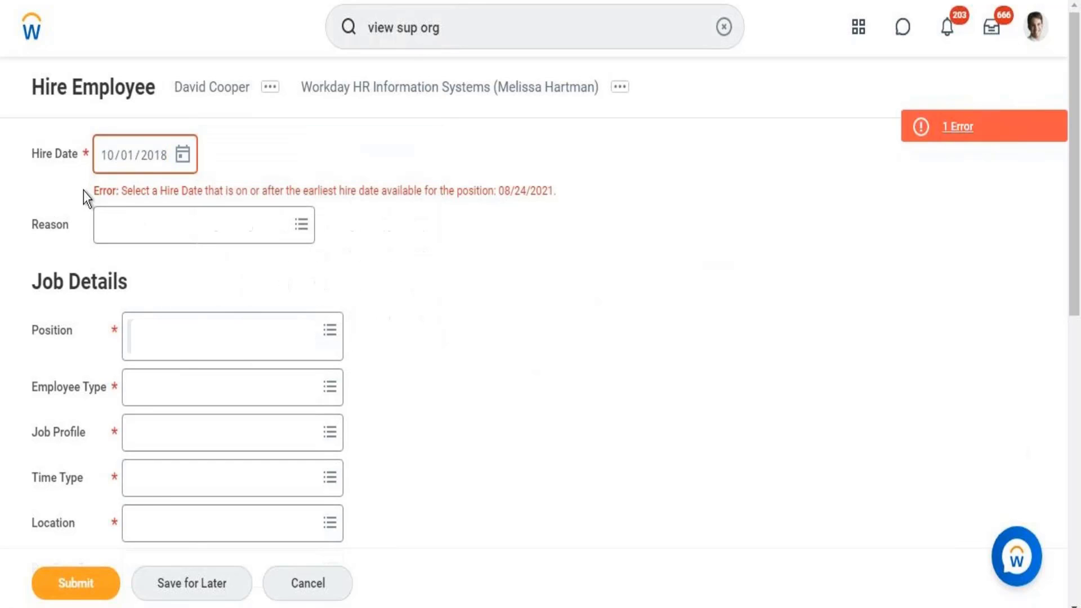
{"action": "left_click", "coordinate": [156, 162]}
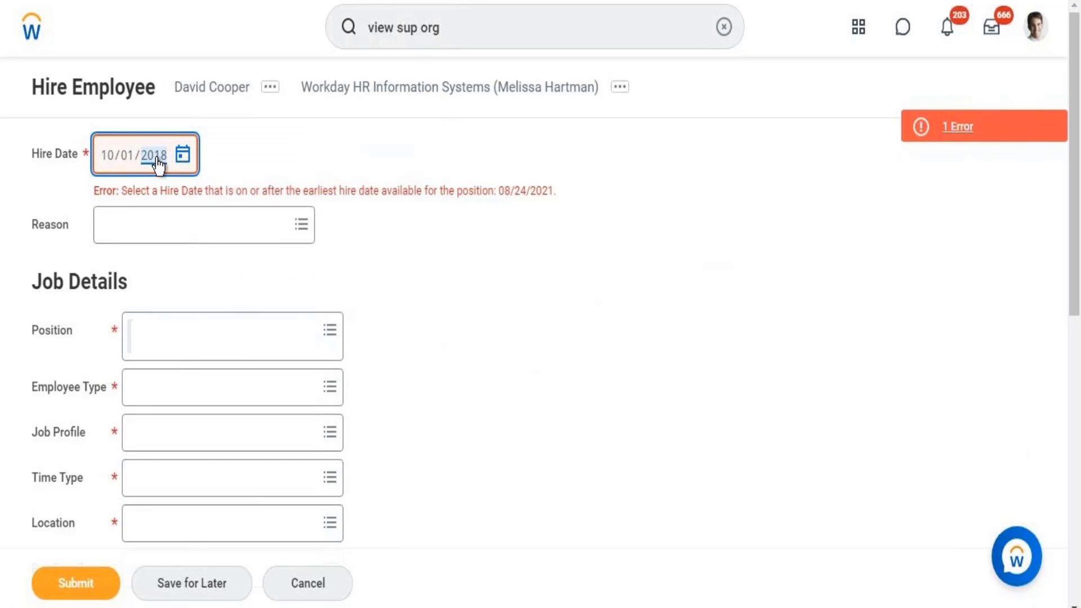
{"action": "left_click", "coordinate": [107, 162]}
{"action": "type", "text": "08/24/2021"}
- Commit hire date 08/24/2021 and set the reason to New Hire > Fill Vacancy
{"action": "left_click", "coordinate": [261, 299]}
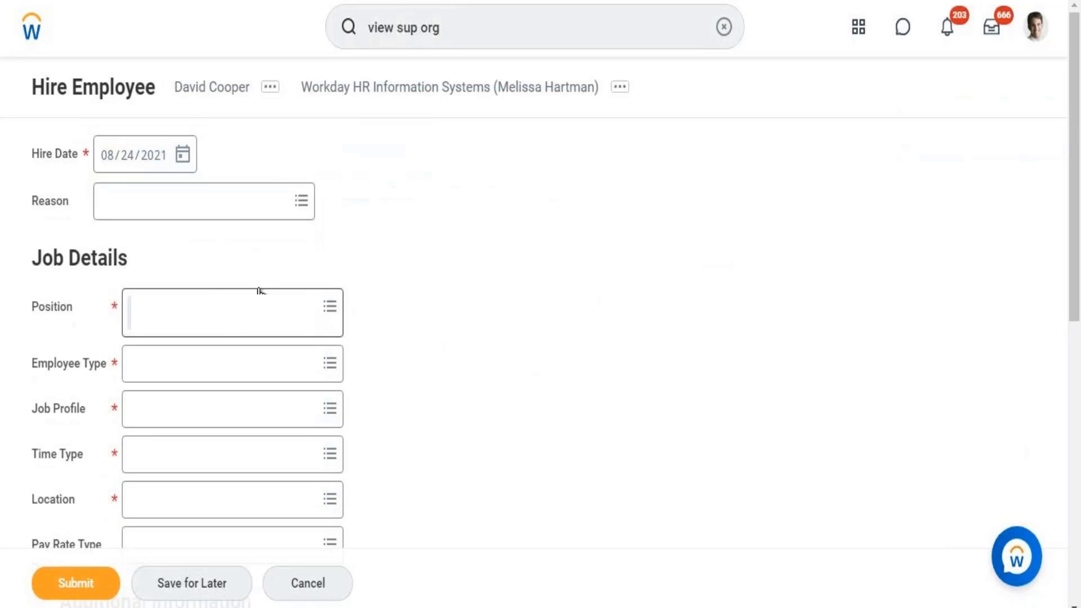
{"action": "left_click", "coordinate": [167, 201]}
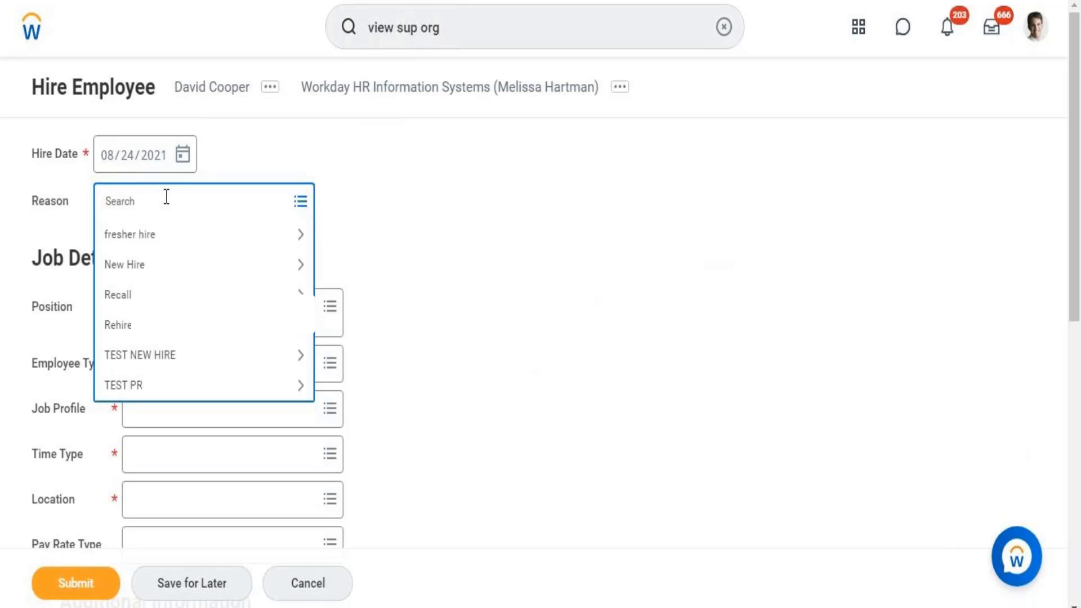
{"action": "left_click", "coordinate": [163, 265]}
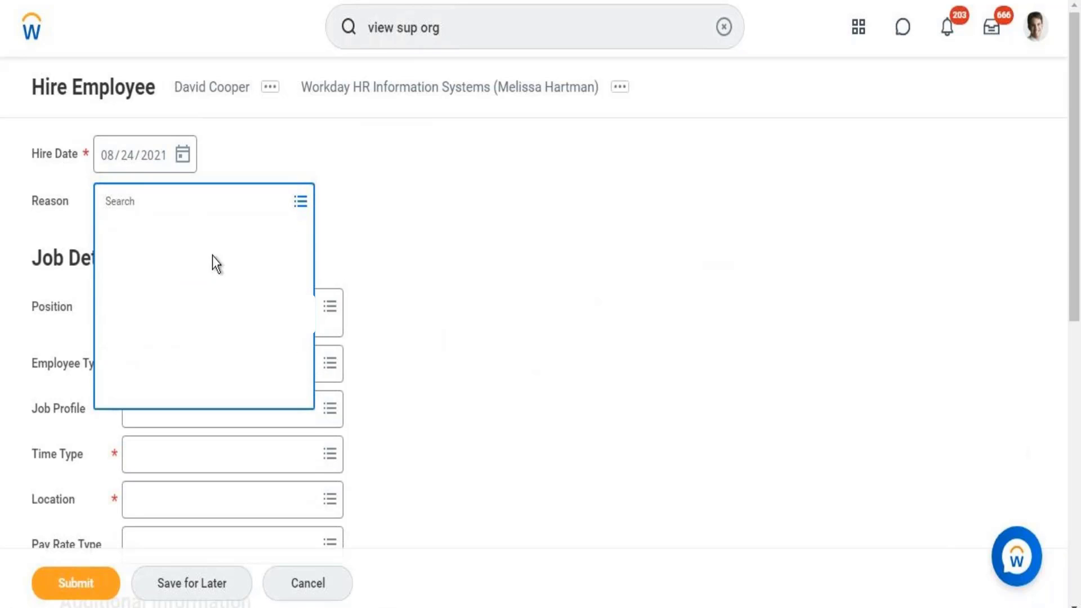
{"action": "left_click", "coordinate": [247, 273]}
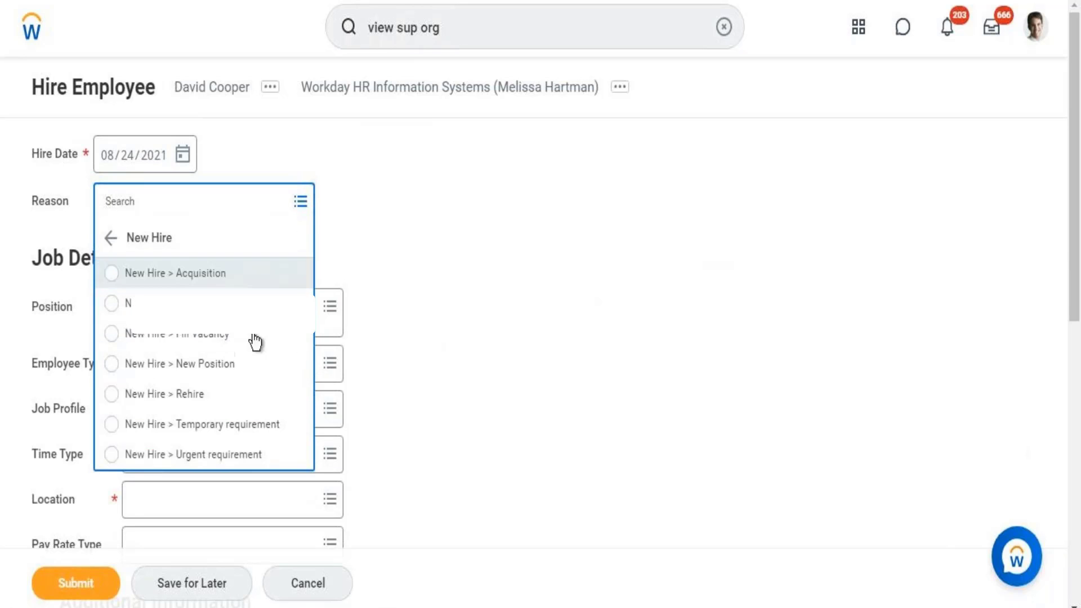
{"action": "left_click", "coordinate": [195, 338]}
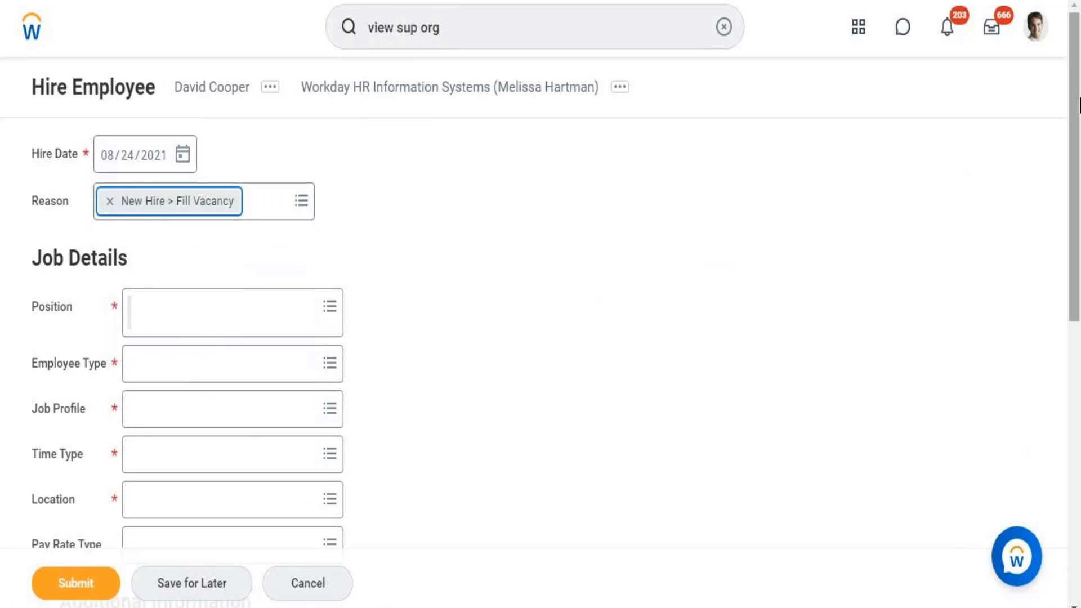
- Set Employee Type to Regular and Job Profile to Workday Consultant
{"action": "scroll", "coordinate": [1079, 173], "scroll_direction": "down", "scroll_amount": 2}
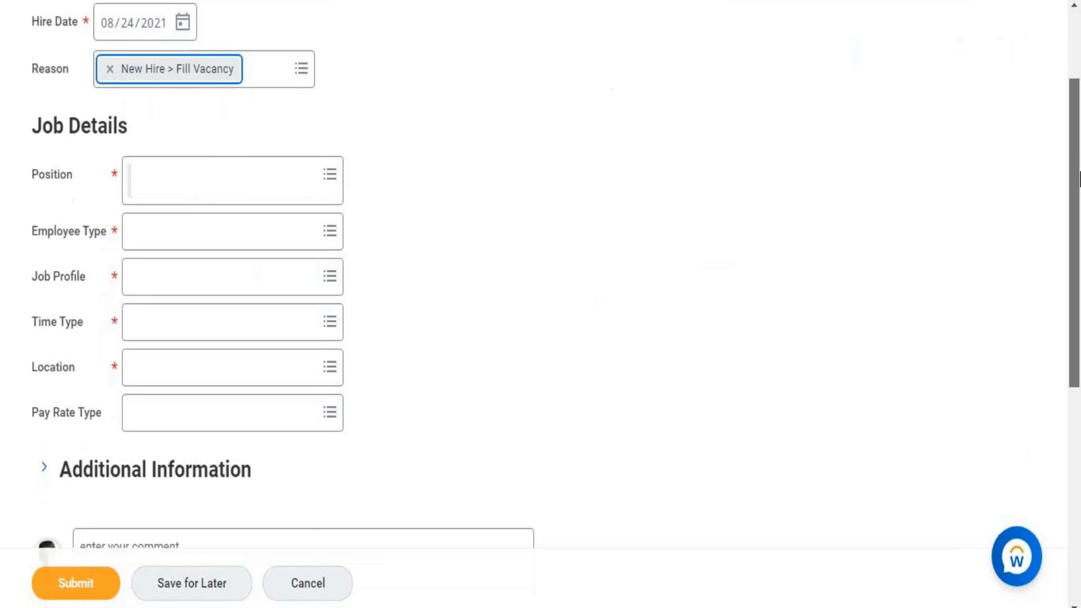
{"action": "left_click", "coordinate": [285, 237]}
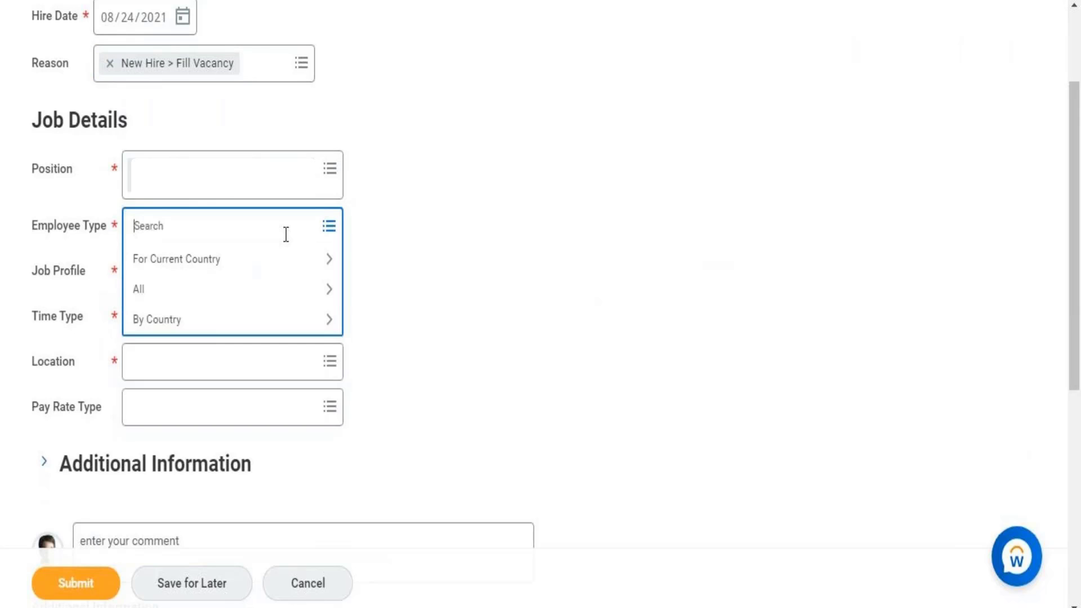
{"action": "left_click", "coordinate": [205, 290]}
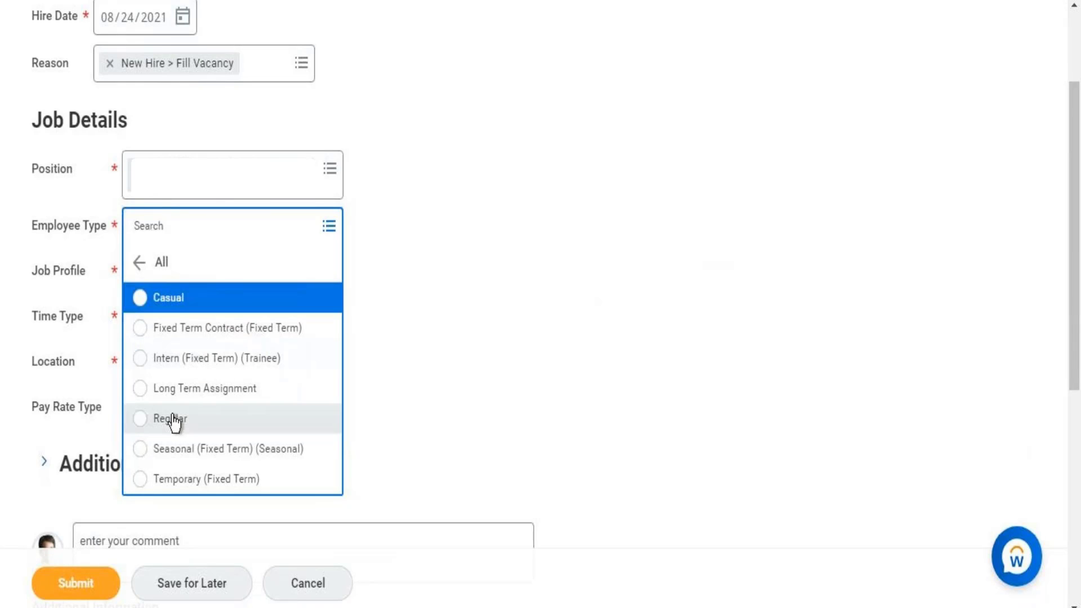
{"action": "left_click", "coordinate": [172, 419]}
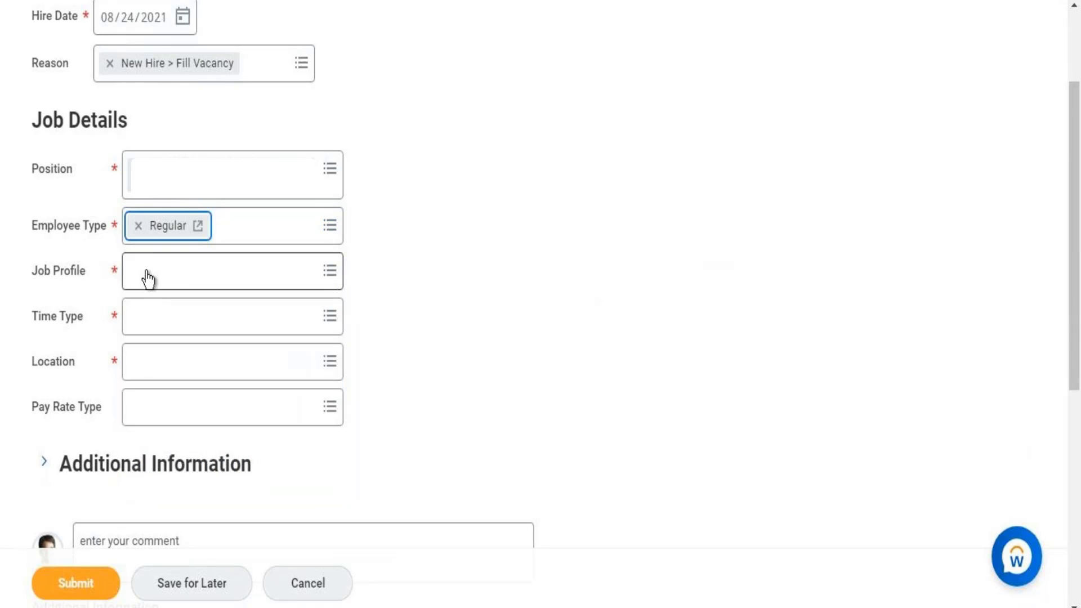
{"action": "left_click", "coordinate": [151, 277]}
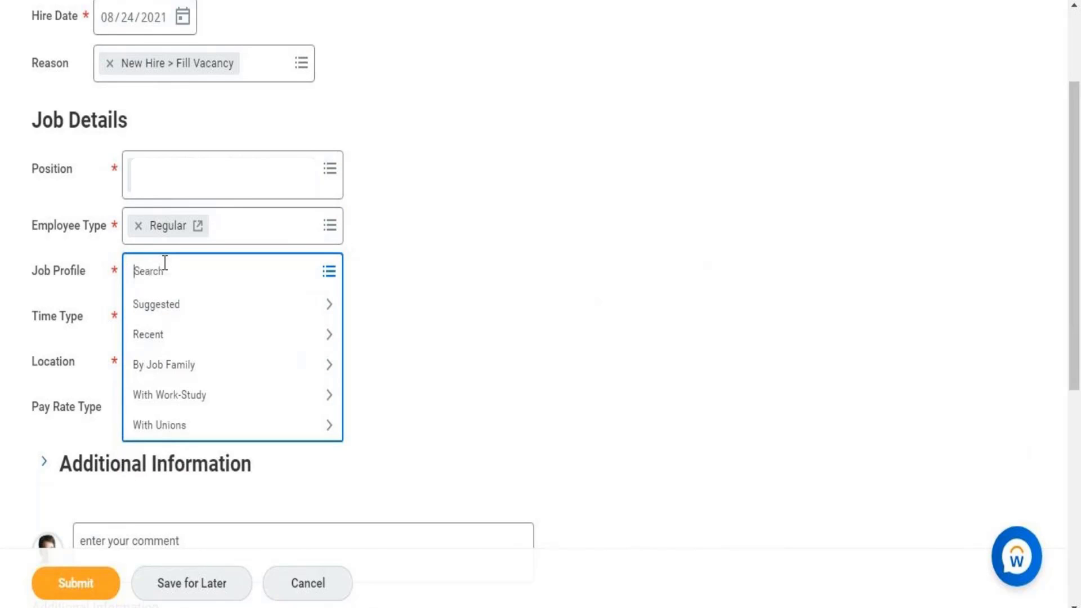
{"action": "type", "text": "Workday"}
{"action": "key", "text": "Return"}
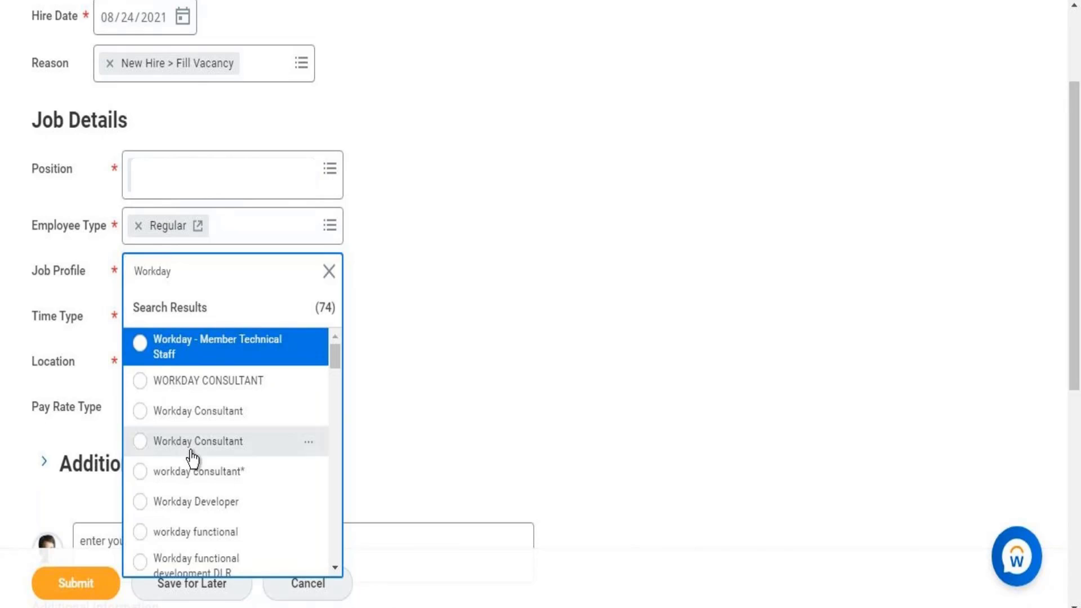
{"action": "key", "text": "Down"}
{"action": "key", "text": "Down"}
{"action": "key", "text": "Return"}
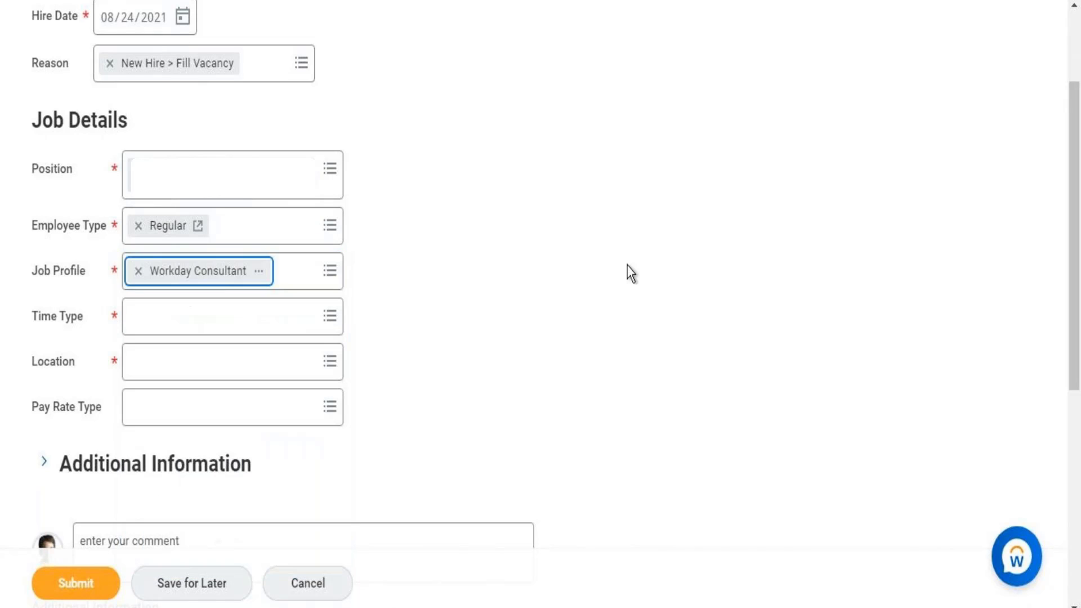
- Set Time Type to Full time and Location to Dallas, then submit the hire
{"action": "left_click", "coordinate": [219, 331]}
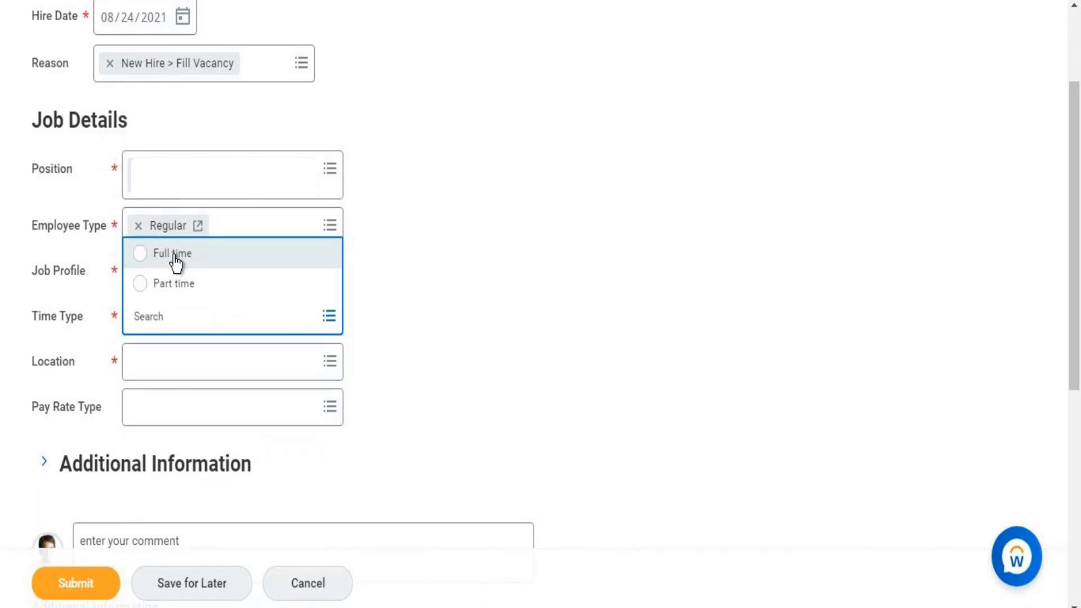
{"action": "left_click", "coordinate": [174, 257]}
{"action": "left_click", "coordinate": [169, 369]}
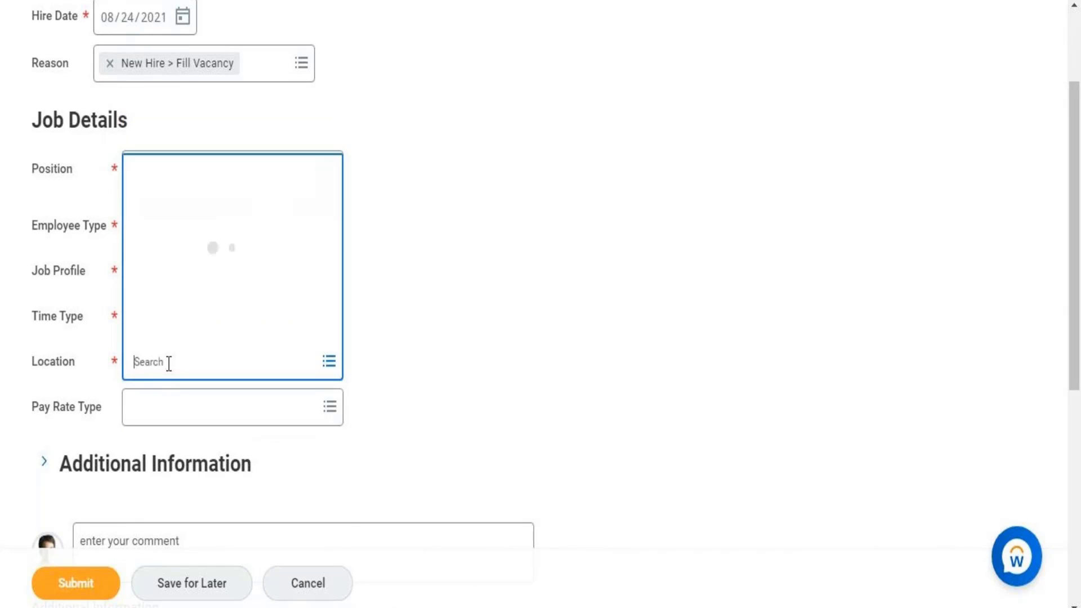
{"action": "type", "text": "Dallas"}
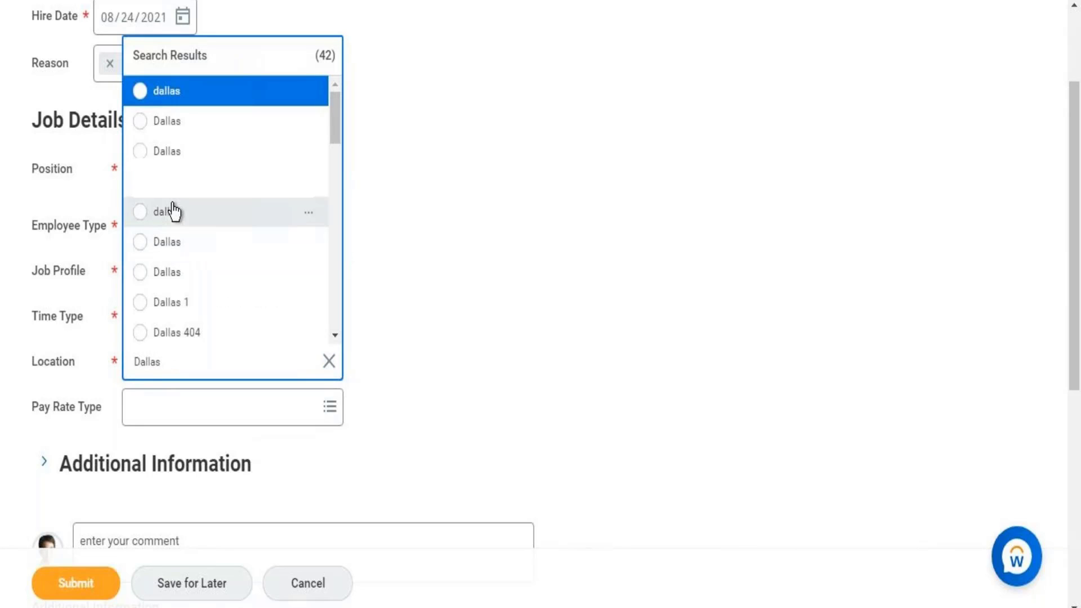
{"action": "left_click", "coordinate": [161, 274]}
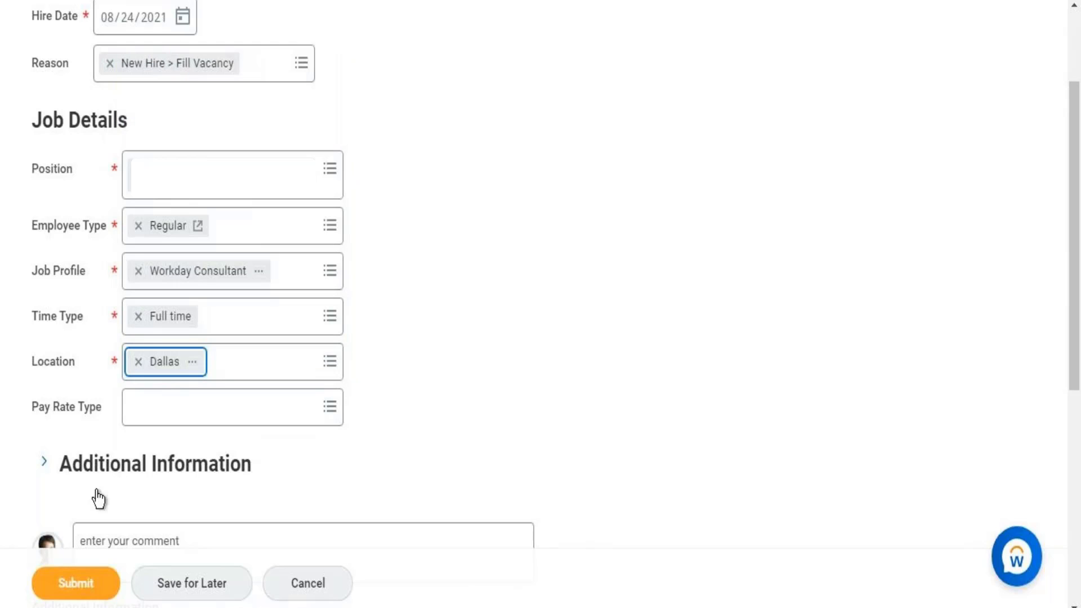
{"action": "left_click", "coordinate": [79, 585]}
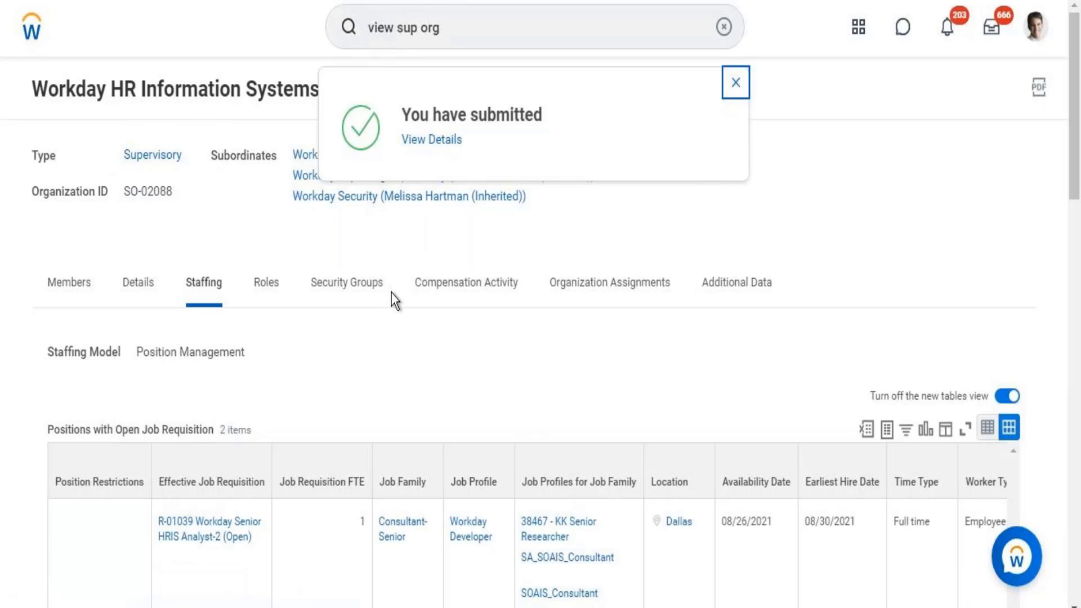
- Expand the submitted hire's details and follow the employee link to the Workday Consultant profile
{"action": "left_click", "coordinate": [431, 141]}
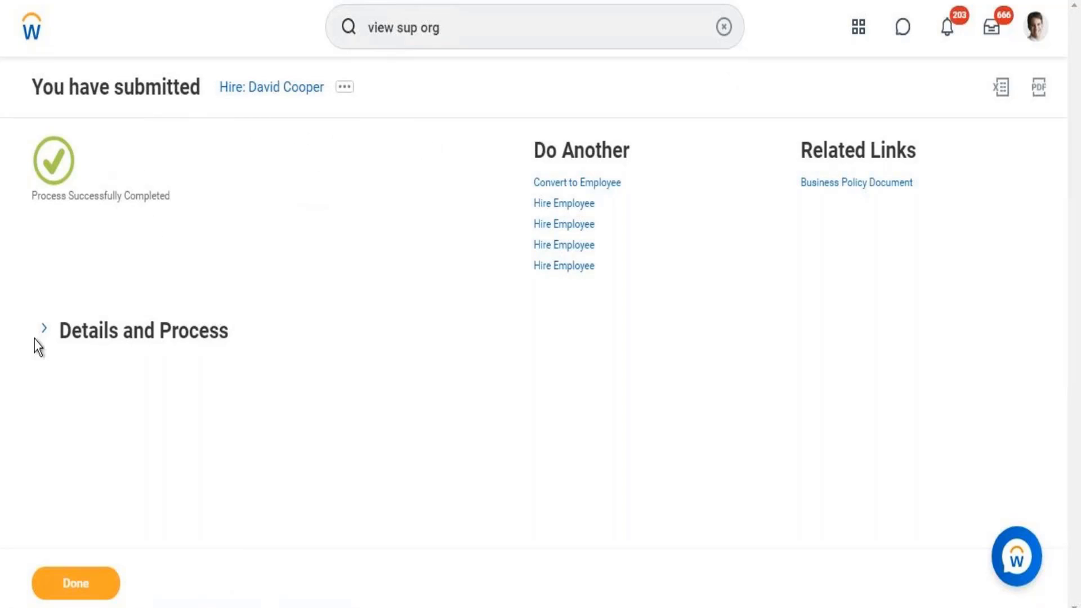
{"action": "left_click", "coordinate": [45, 329]}
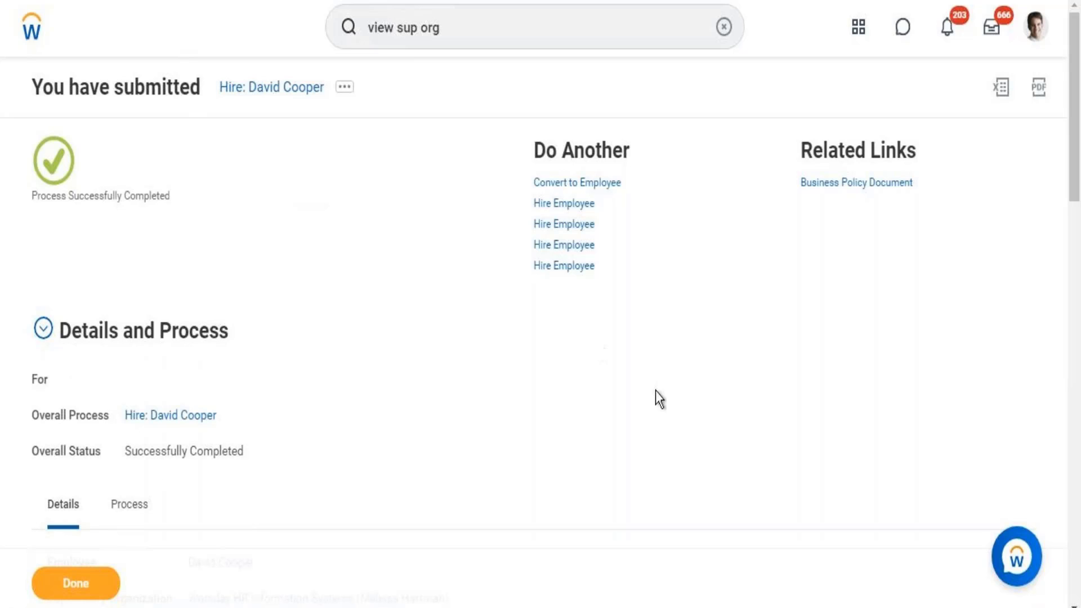
{"action": "left_click_drag", "start_coordinate": [1069, 87], "coordinate": [1069, 181]}
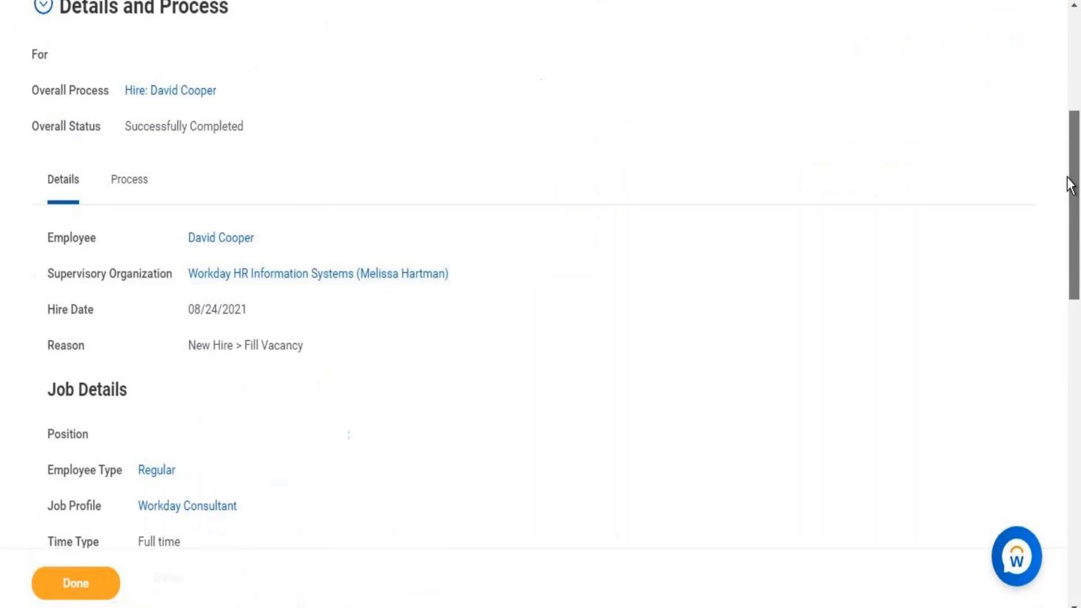
{"action": "mouse_move", "coordinate": [221, 244]}
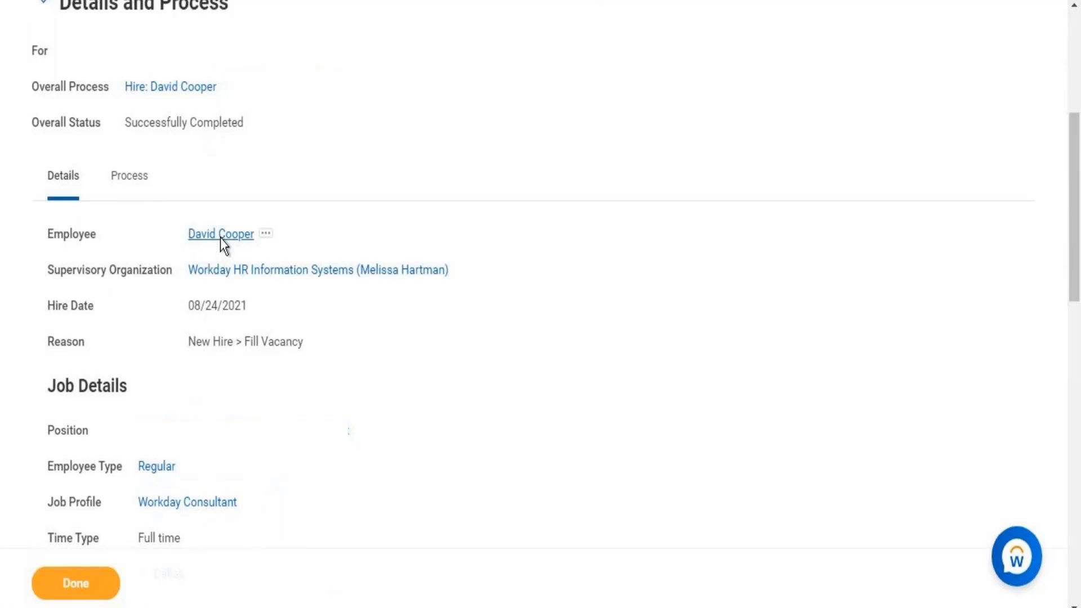
{"action": "left_click", "coordinate": [221, 235]}
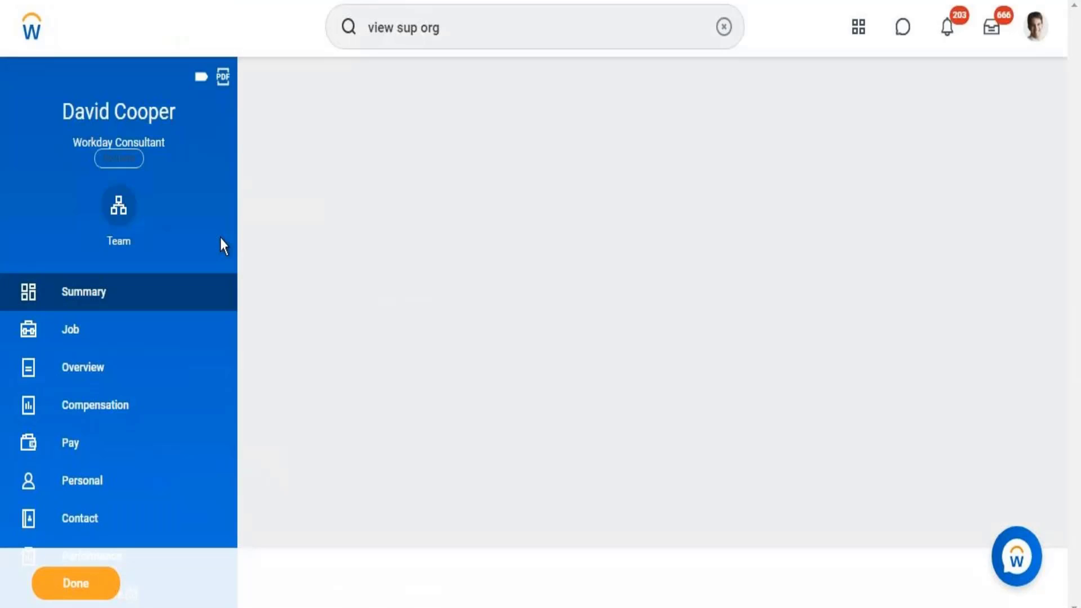
{"action": "left_click", "coordinate": [127, 163]}
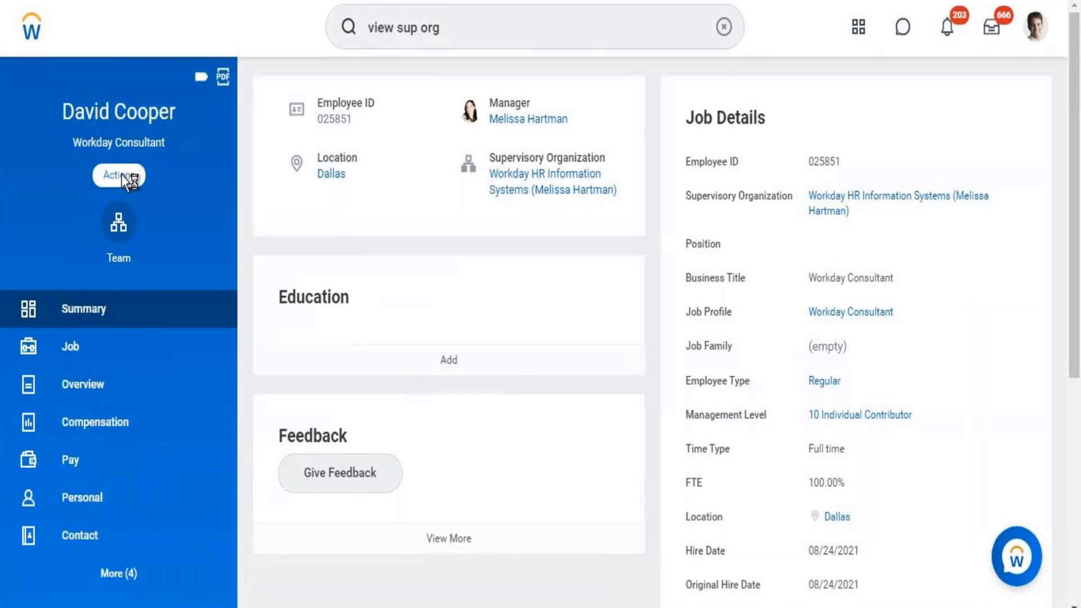
{"action": "left_click", "coordinate": [121, 174]}
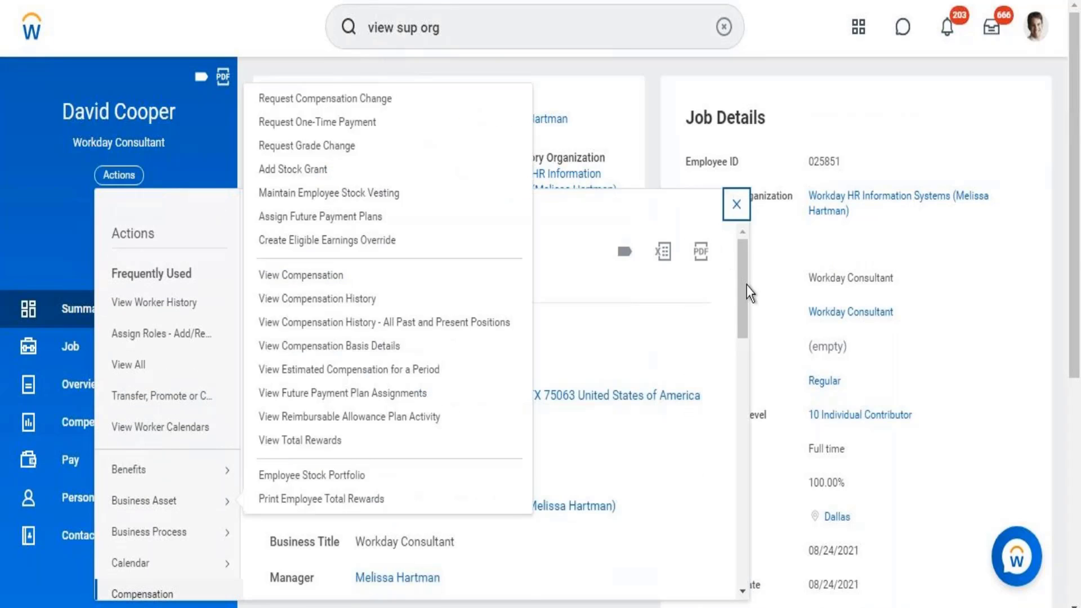
{"action": "left_click_drag", "start_coordinate": [747, 286], "coordinate": [741, 352]}
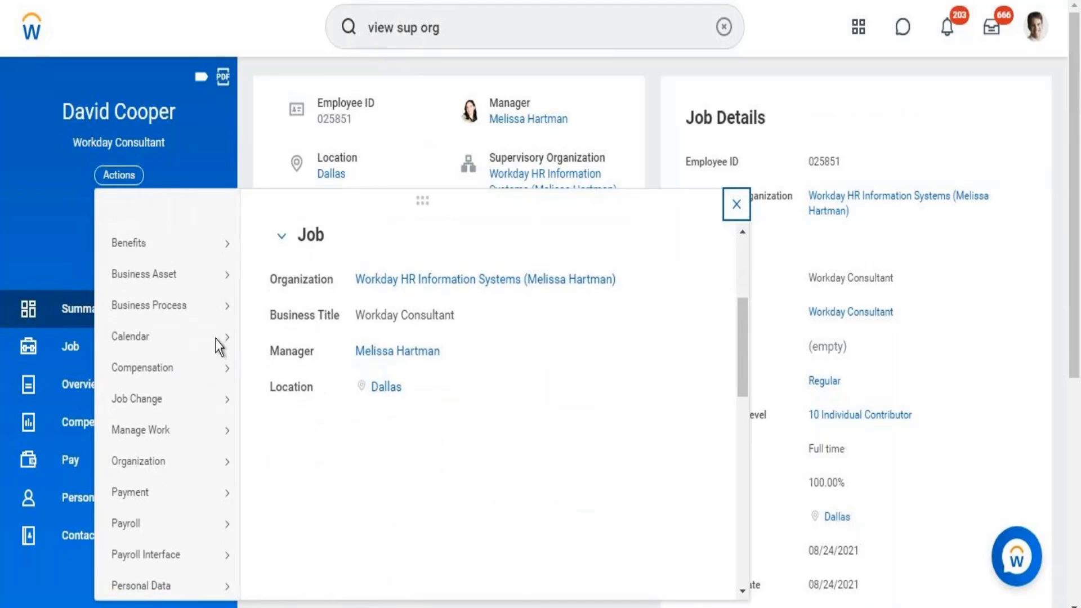
{"action": "mouse_move", "coordinate": [137, 367]}
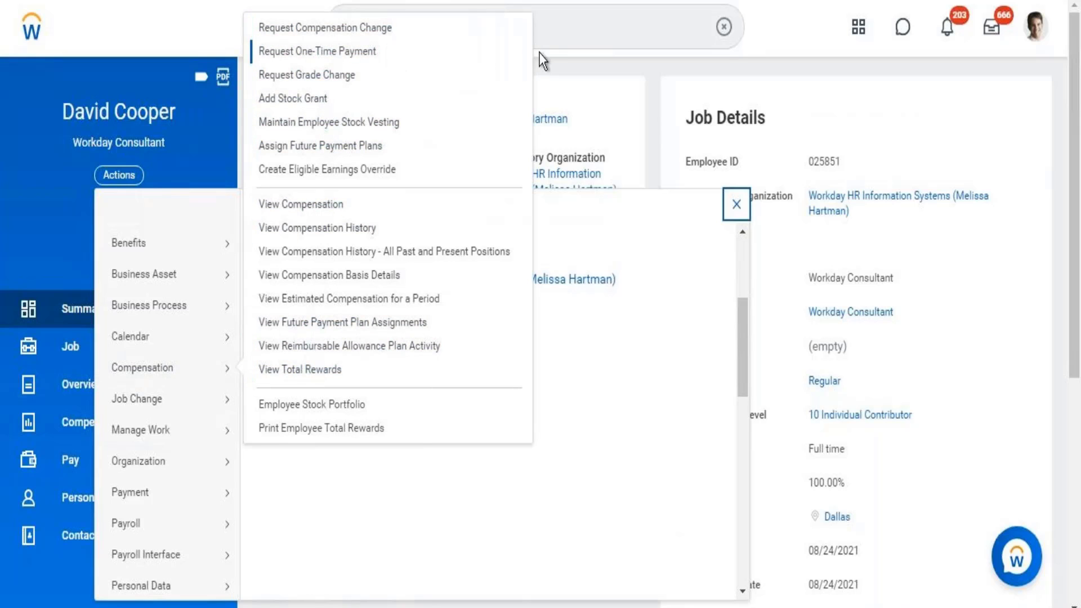
{"action": "left_click", "coordinate": [545, 32]}
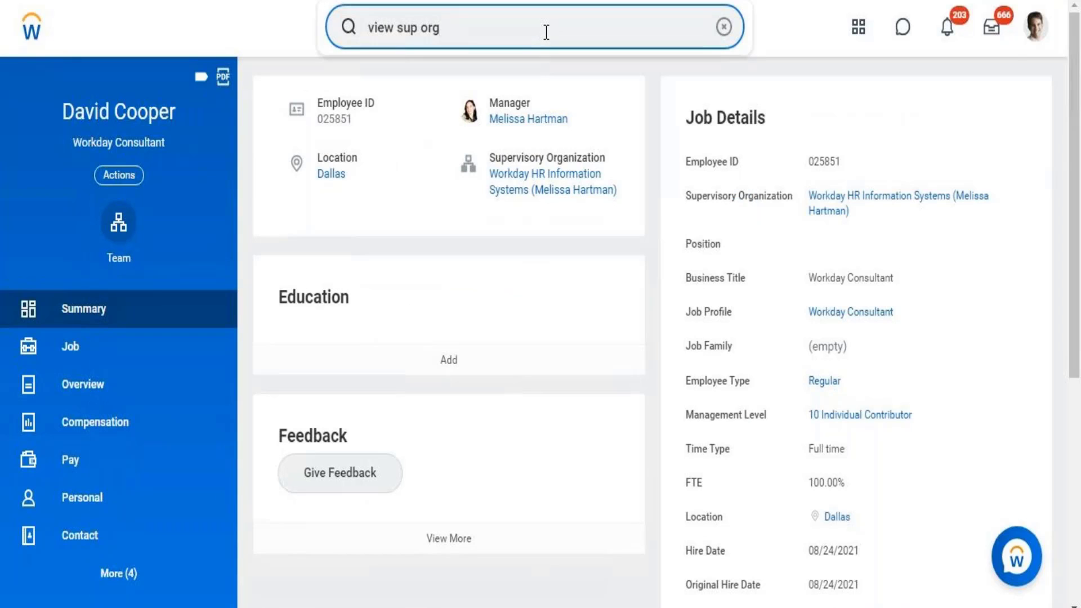
- Open the Proposed/Current Compensation Changes report via 'propose compensa' and search events for 'Comp'
{"action": "triple_click", "coordinate": [545, 32]}
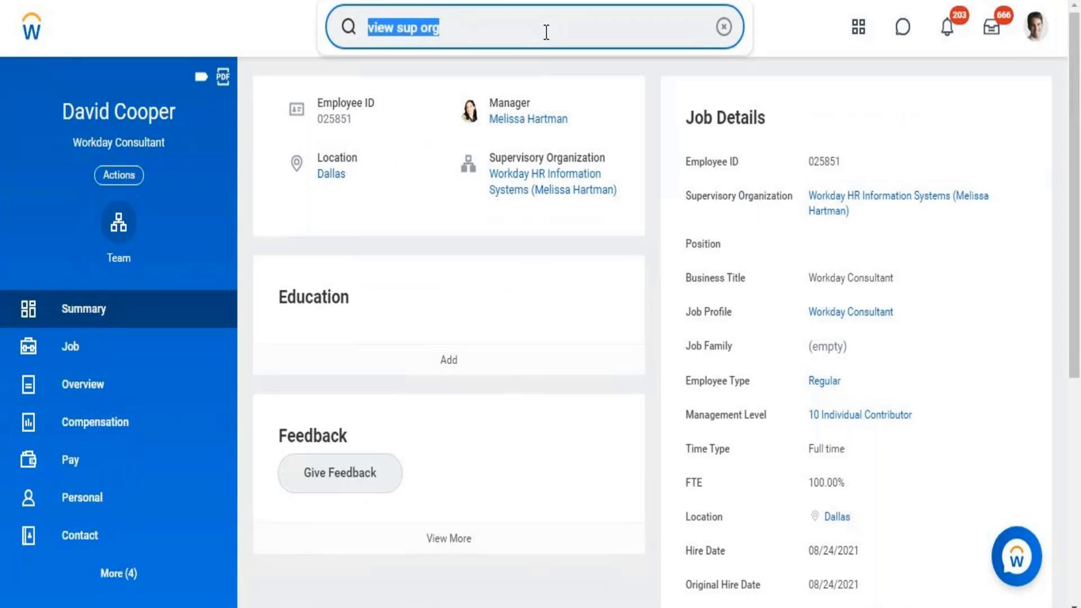
{"action": "type", "text": "propose c"}
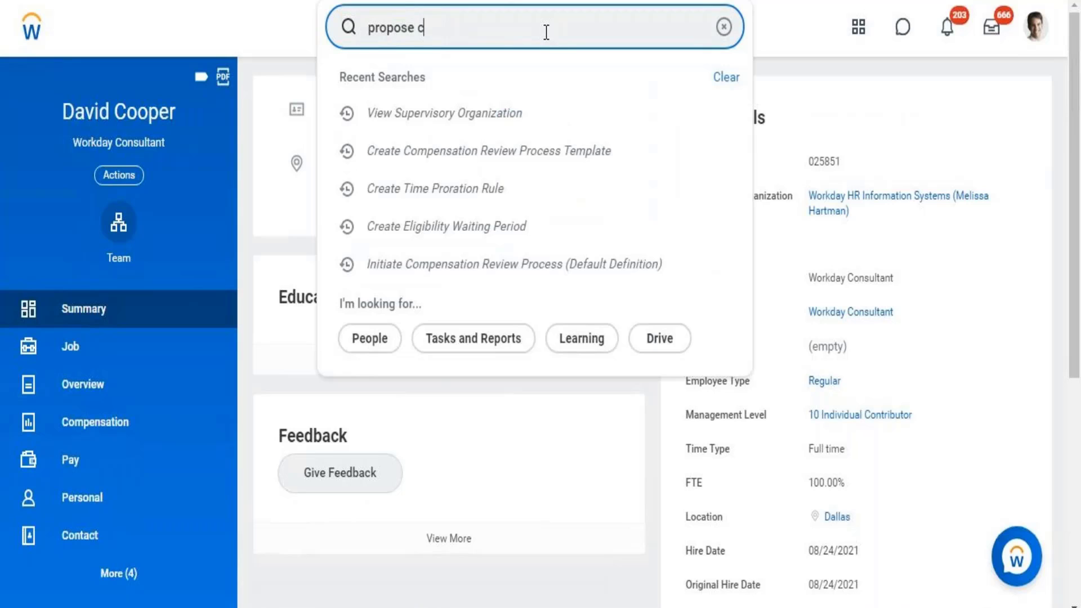
{"action": "type", "text": "ompensa"}
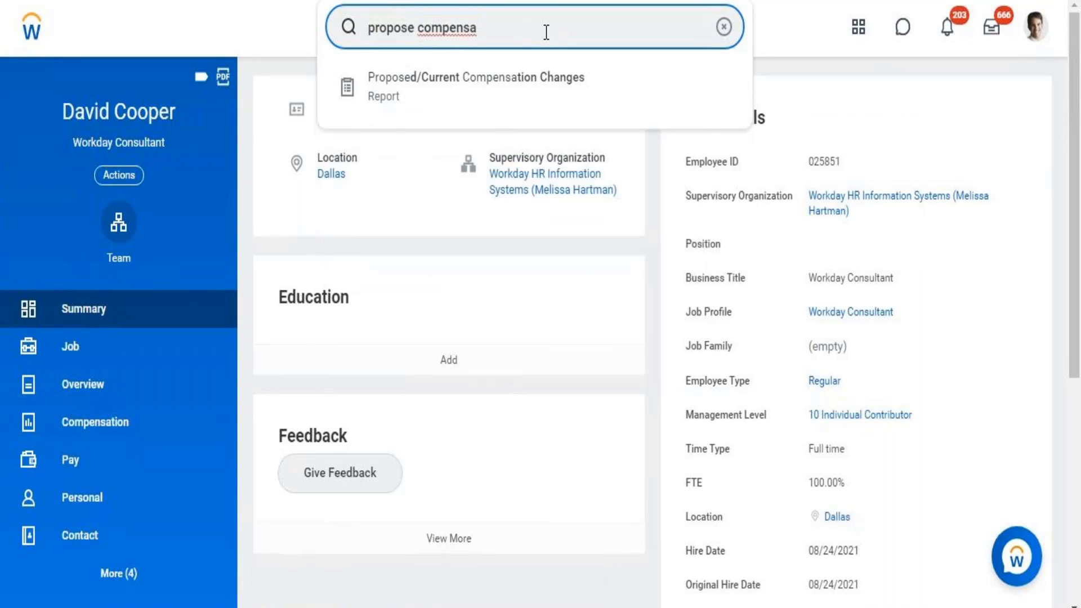
{"action": "left_click", "coordinate": [479, 109]}
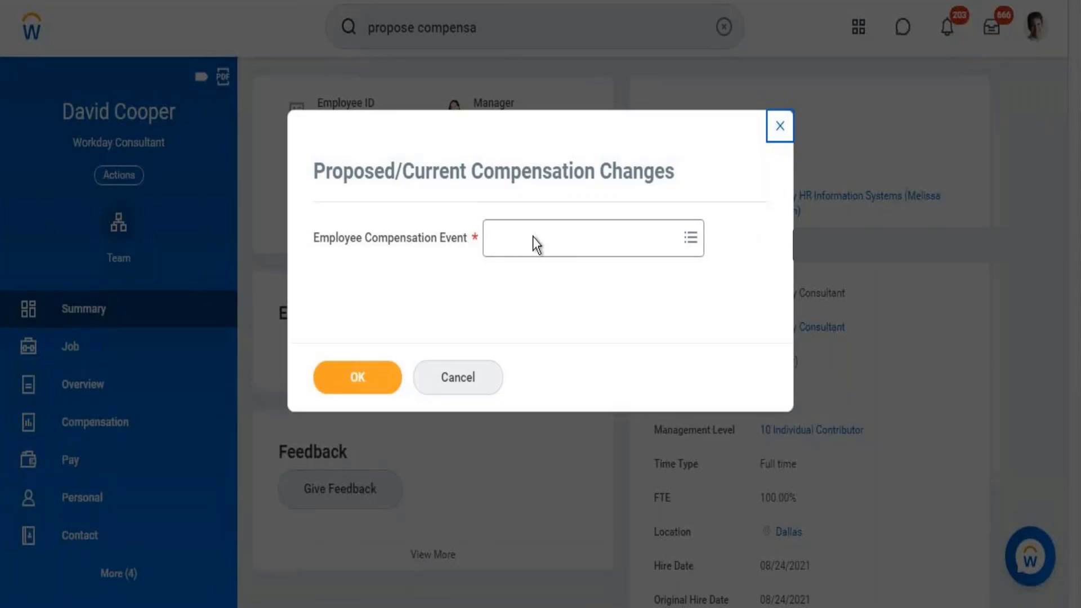
{"action": "left_click", "coordinate": [535, 240]}
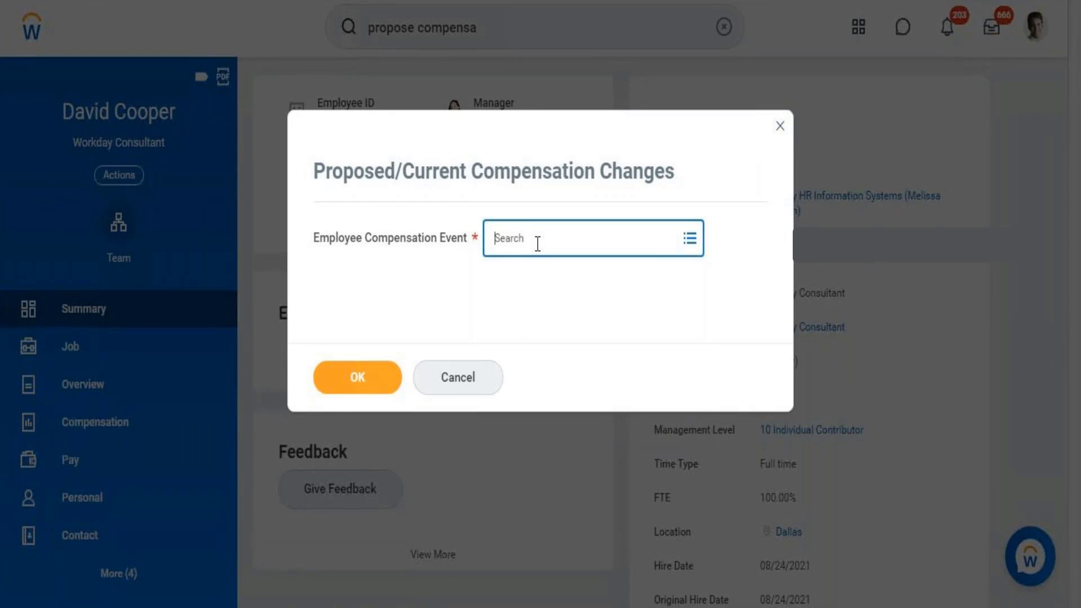
{"action": "type", "text": "Comp"}
{"action": "key", "text": "BackSpace"}
{"action": "key", "text": "BackSpace"}
{"action": "key", "text": "BackSpace"}
{"action": "key", "text": "BackSpace"}
{"action": "type", "text": "Comp"}
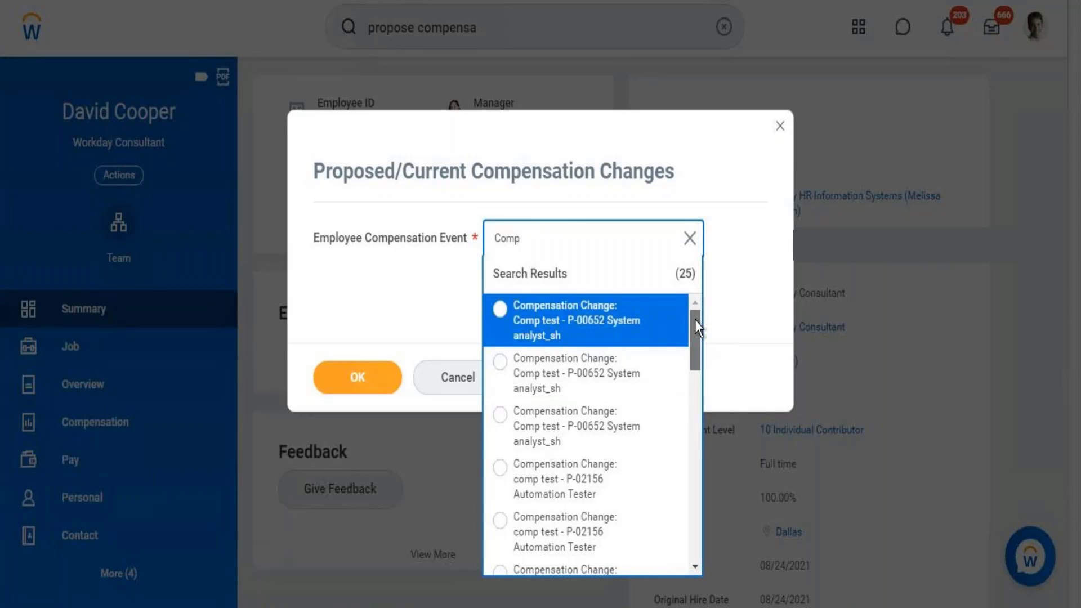
- Browse the event results, then search 'Workday' to fill in a compensation event
{"action": "scroll", "coordinate": [694, 360], "scroll_direction": "down", "scroll_amount": 1}
{"action": "left_click_drag", "start_coordinate": [688, 383], "coordinate": [688, 451]}
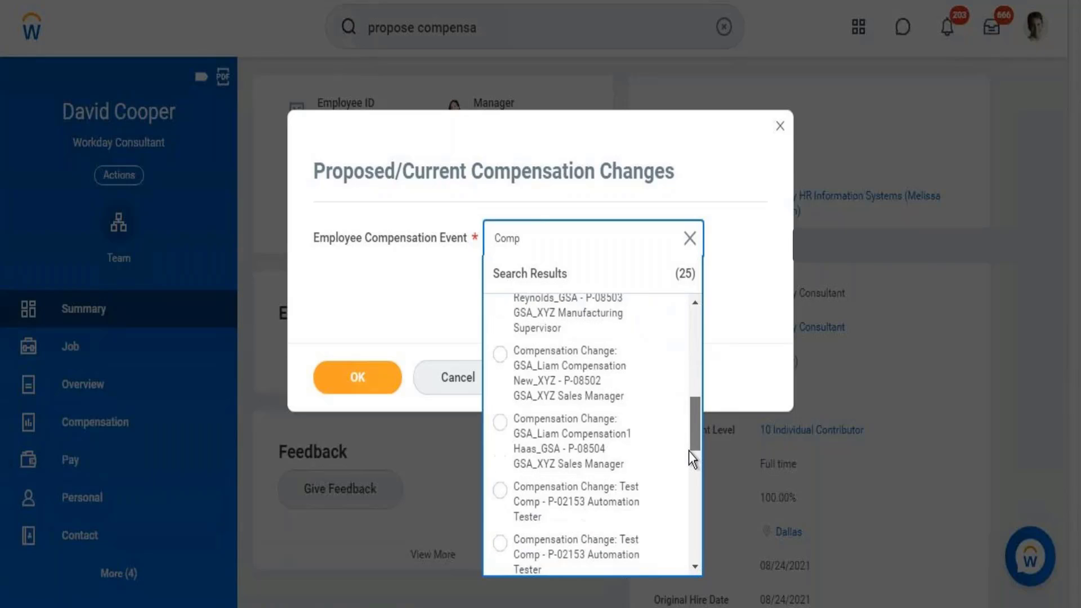
{"action": "scroll", "coordinate": [677, 530], "scroll_direction": "down", "scroll_amount": 6}
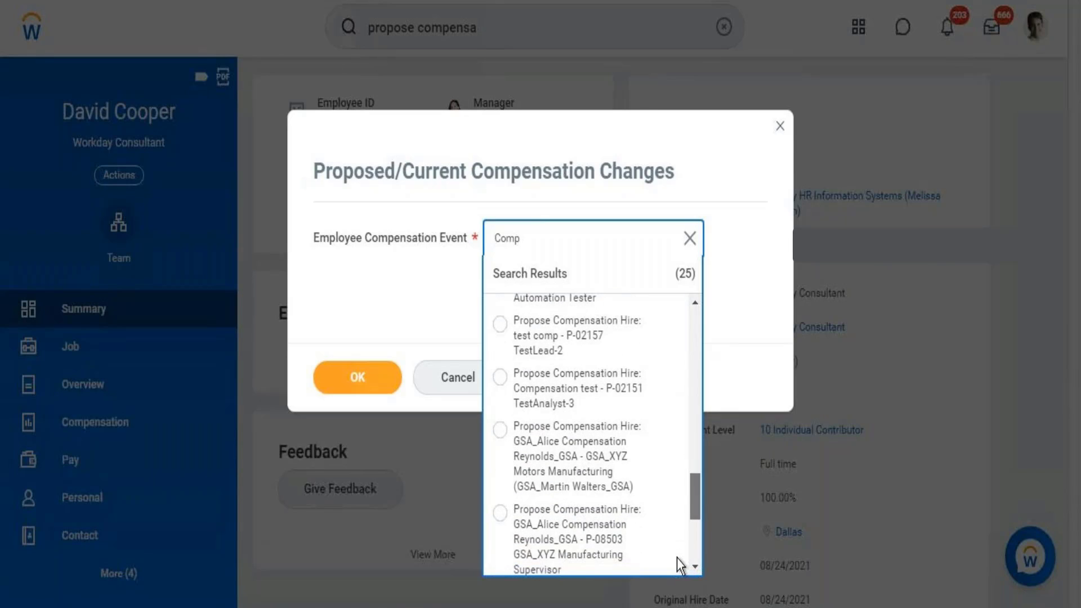
{"action": "scroll", "coordinate": [677, 568], "scroll_direction": "down", "scroll_amount": 3}
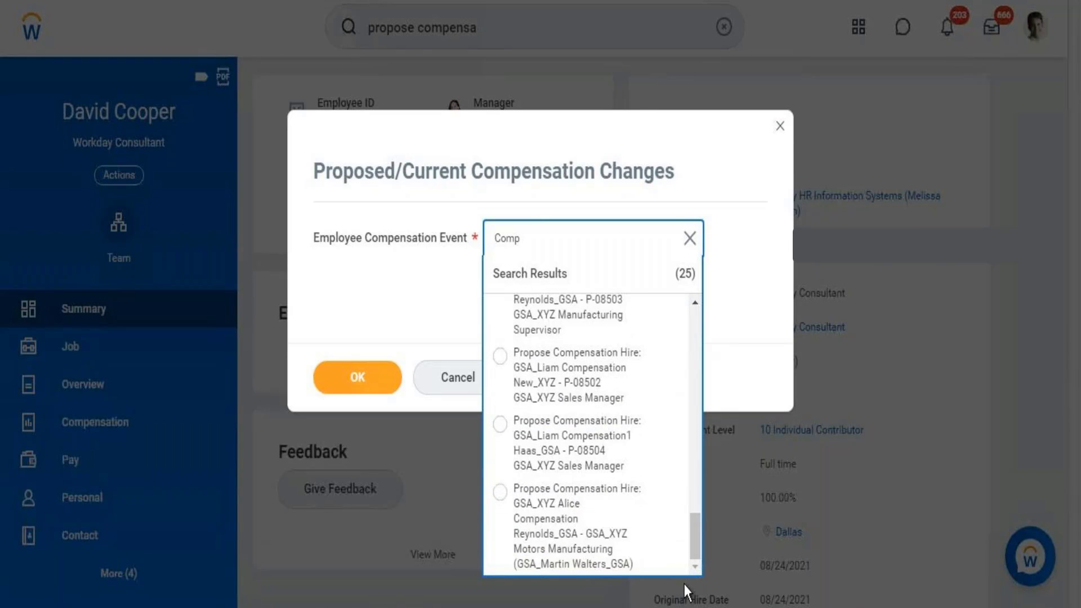
{"action": "scroll", "coordinate": [693, 545], "scroll_direction": "up", "scroll_amount": 4}
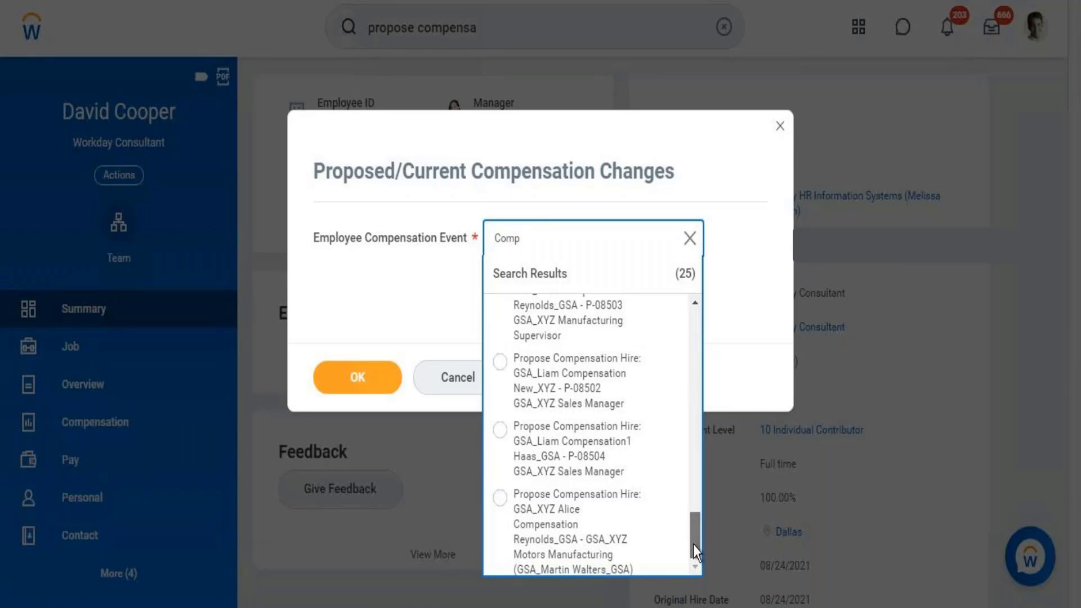
{"action": "left_click_drag", "start_coordinate": [692, 528], "coordinate": [690, 326]}
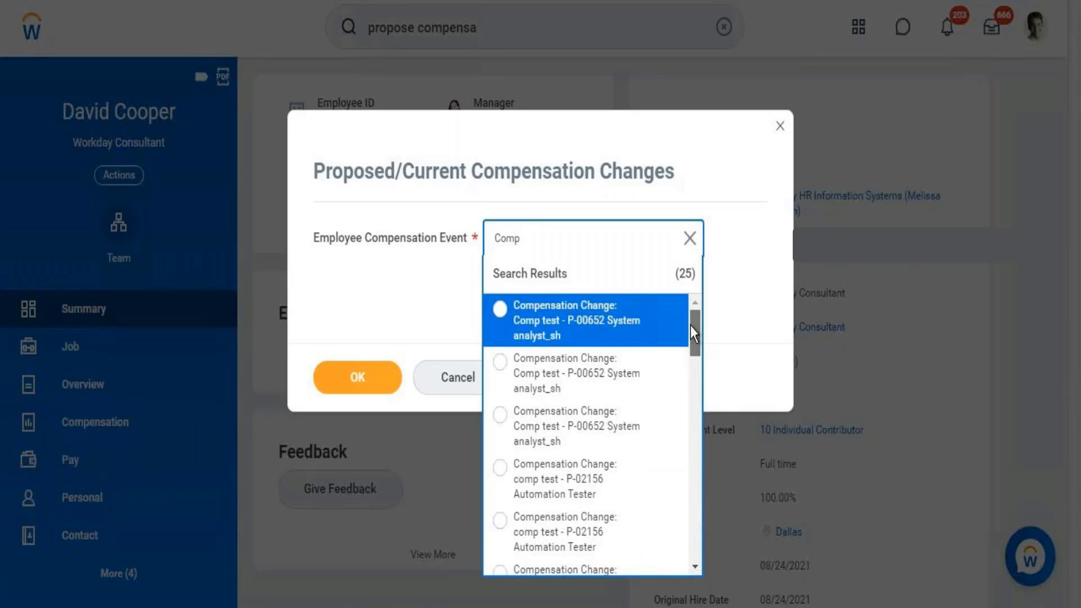
{"action": "double_click", "coordinate": [535, 243]}
{"action": "type", "text": "Workday"}
{"action": "key", "text": "Return"}
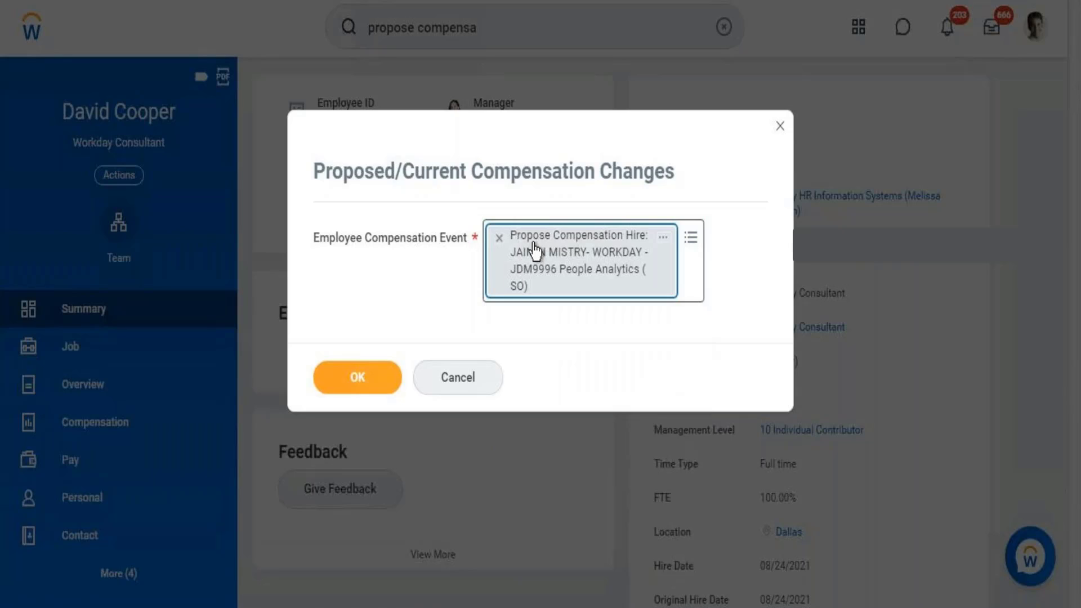
- Remove the chosen event and cancel the report prompt, bringing up the discard confirmation
{"action": "left_click", "coordinate": [500, 239]}
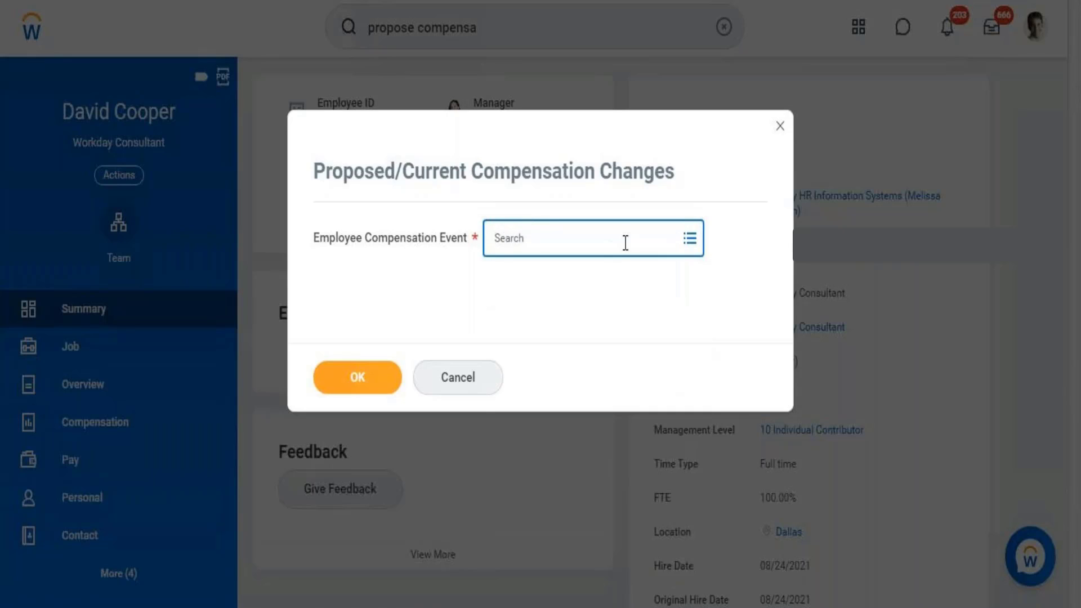
{"action": "left_click", "coordinate": [779, 127]}
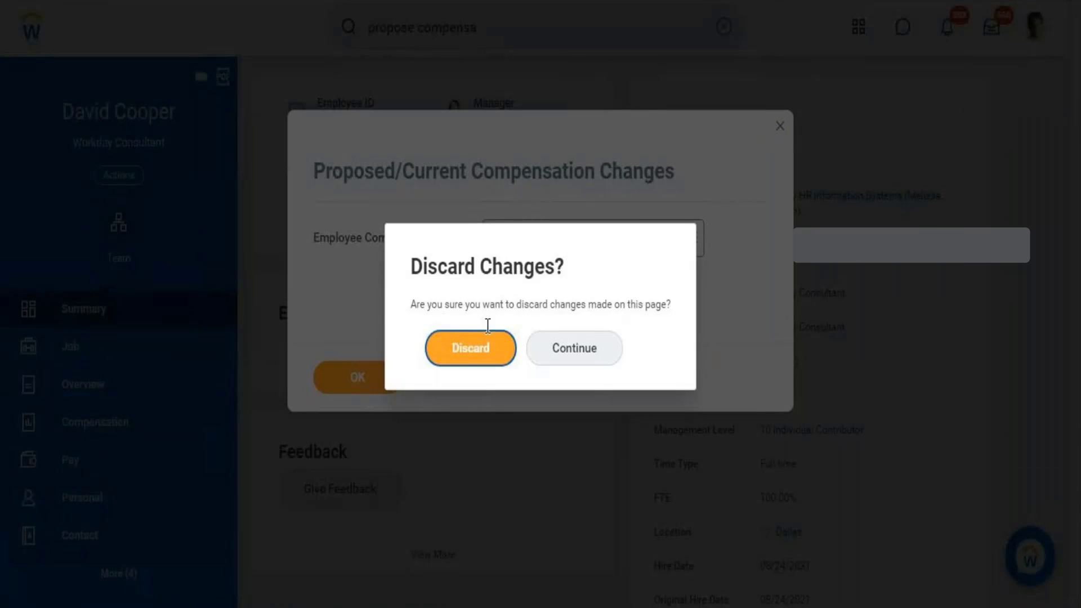
{"action": "left_click", "coordinate": [471, 349]}
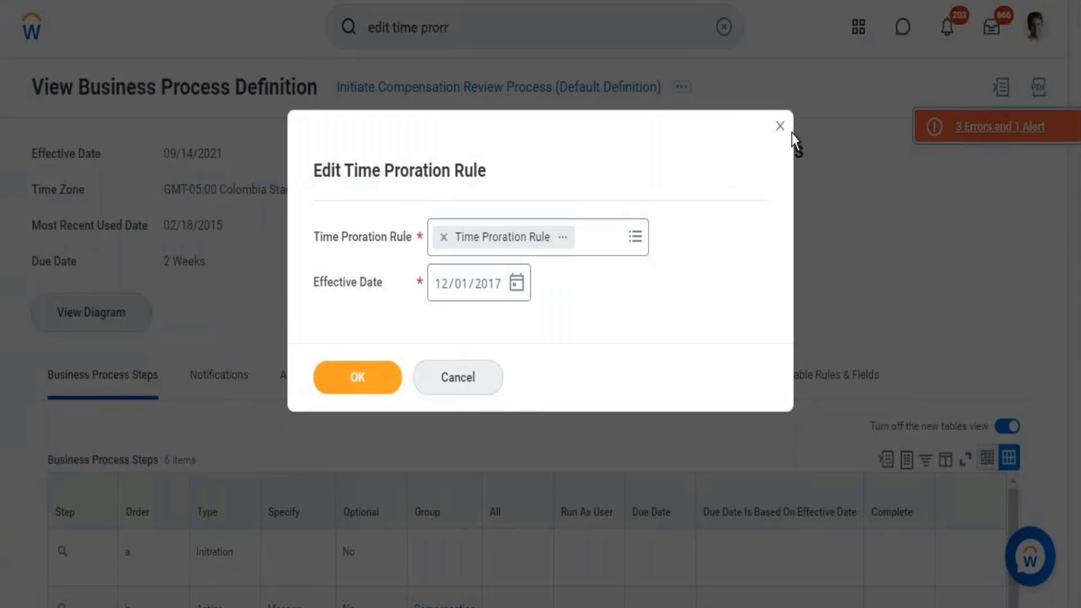
- Close the Edit Time Proration Rule dialog and discard its unsaved changes
{"action": "left_click", "coordinate": [779, 126]}
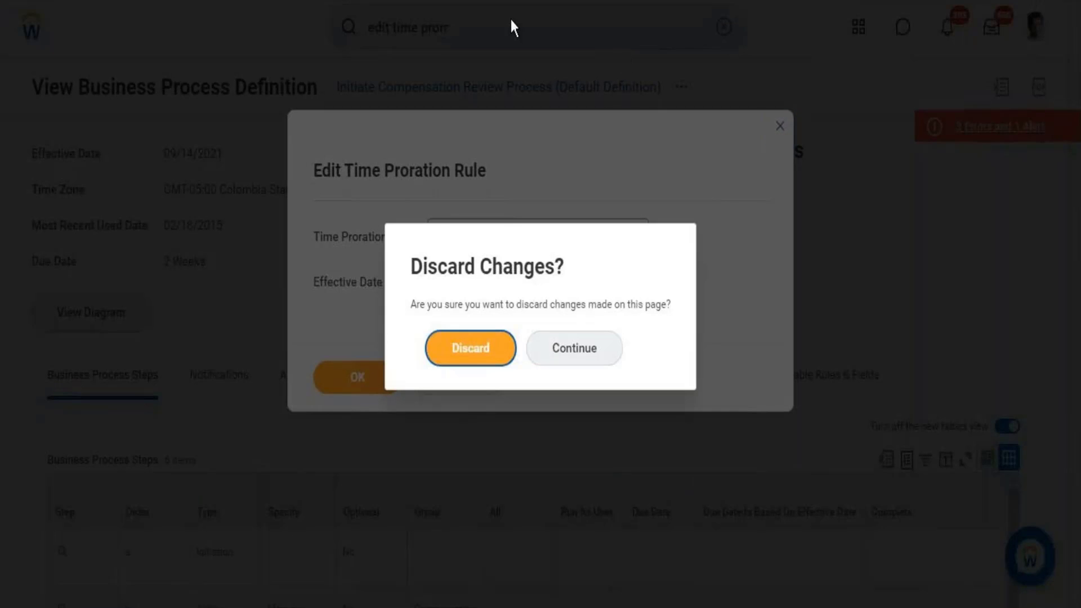
{"action": "left_click", "coordinate": [484, 343]}
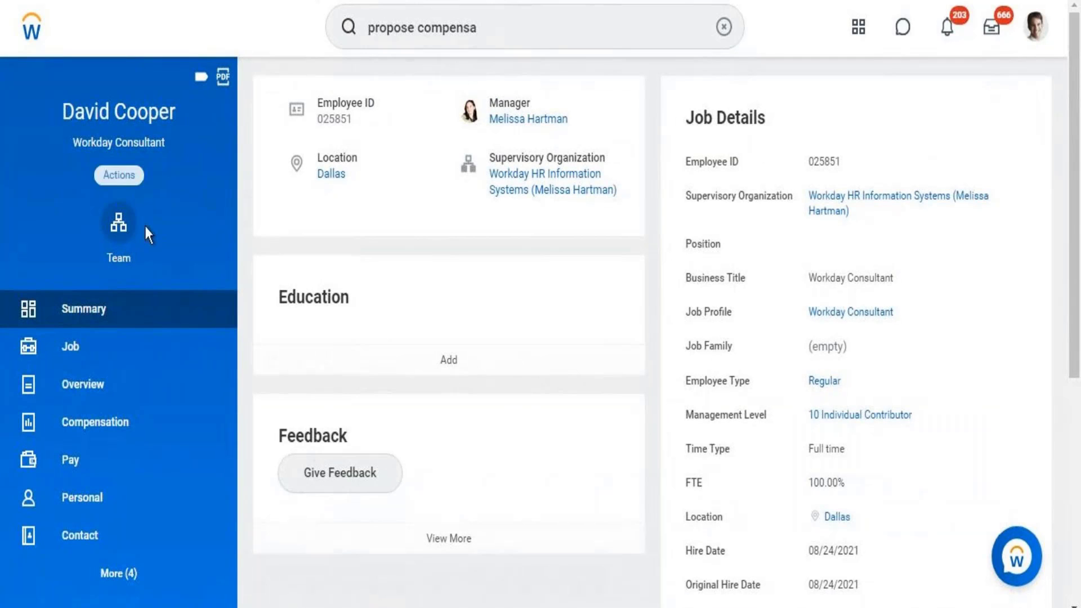
- From View Worker History, show the Hire business process definition of the completed hire event
{"action": "left_click", "coordinate": [133, 177]}
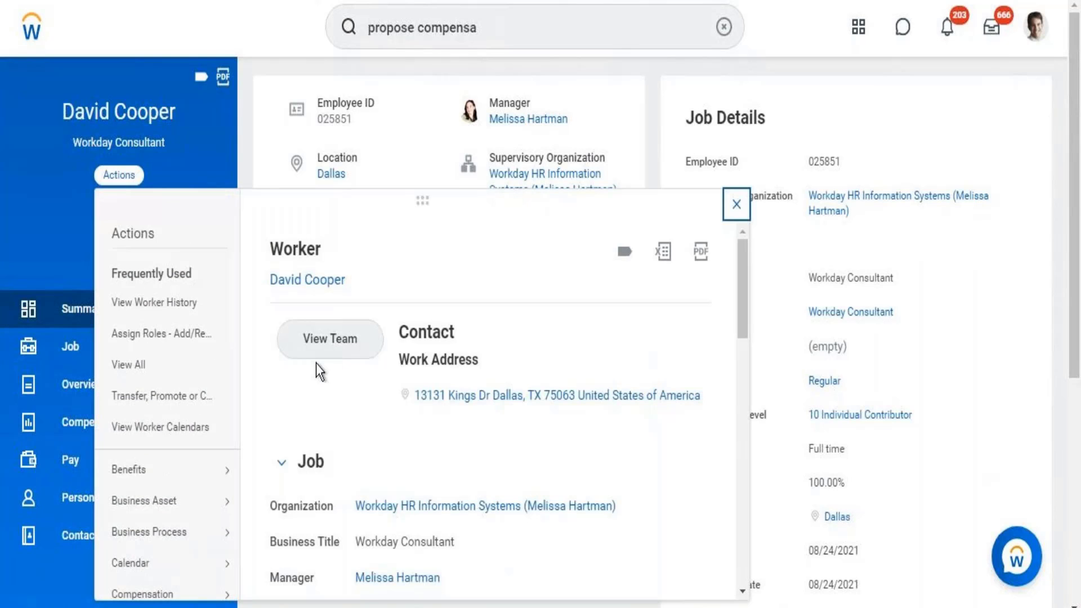
{"action": "left_click", "coordinate": [176, 309]}
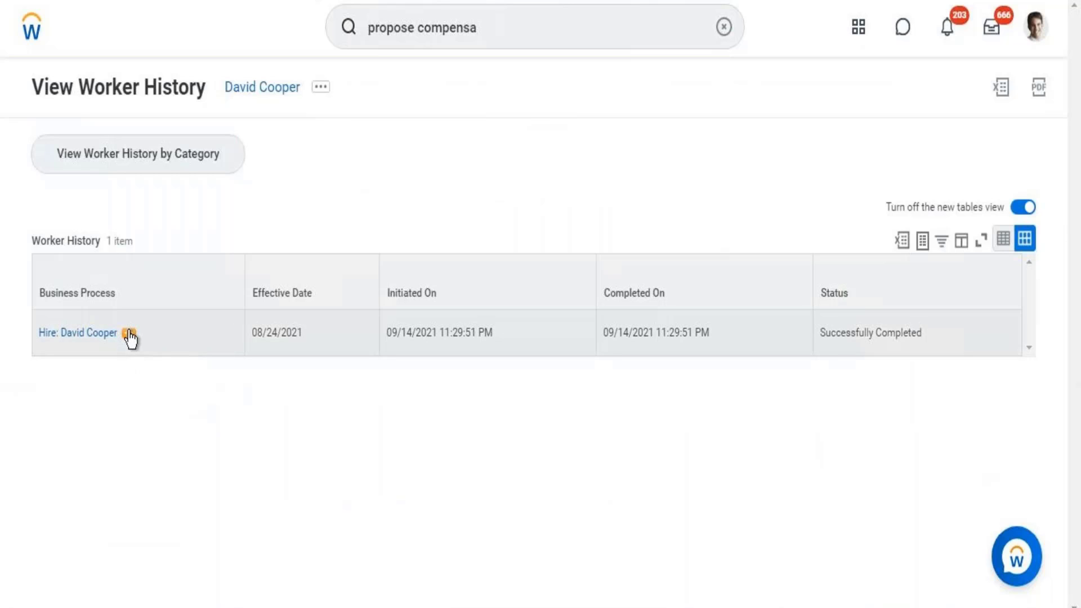
{"action": "left_click", "coordinate": [129, 334]}
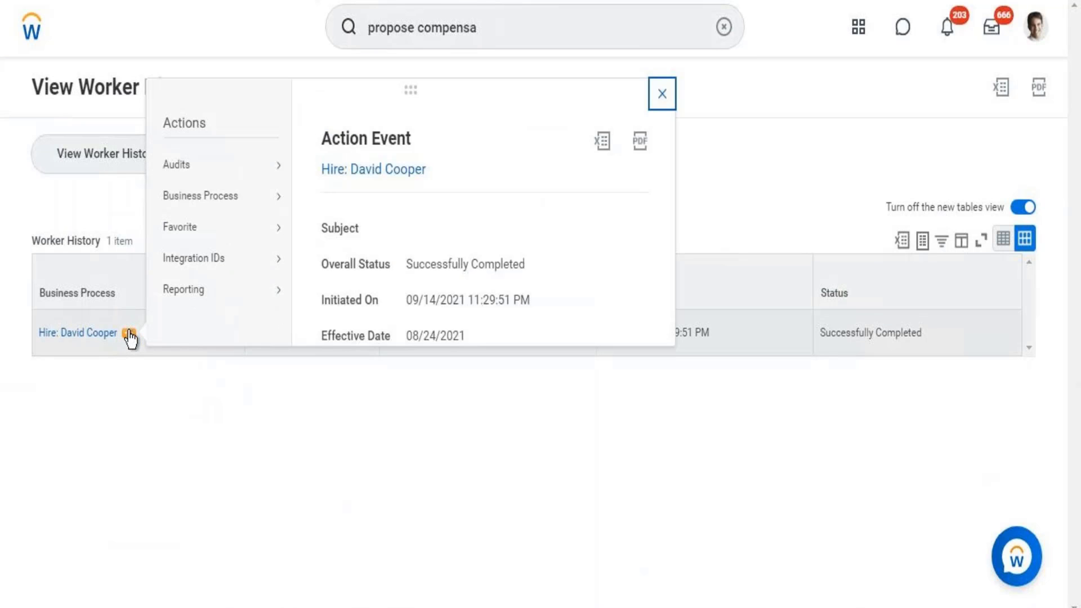
{"action": "mouse_move", "coordinate": [198, 207]}
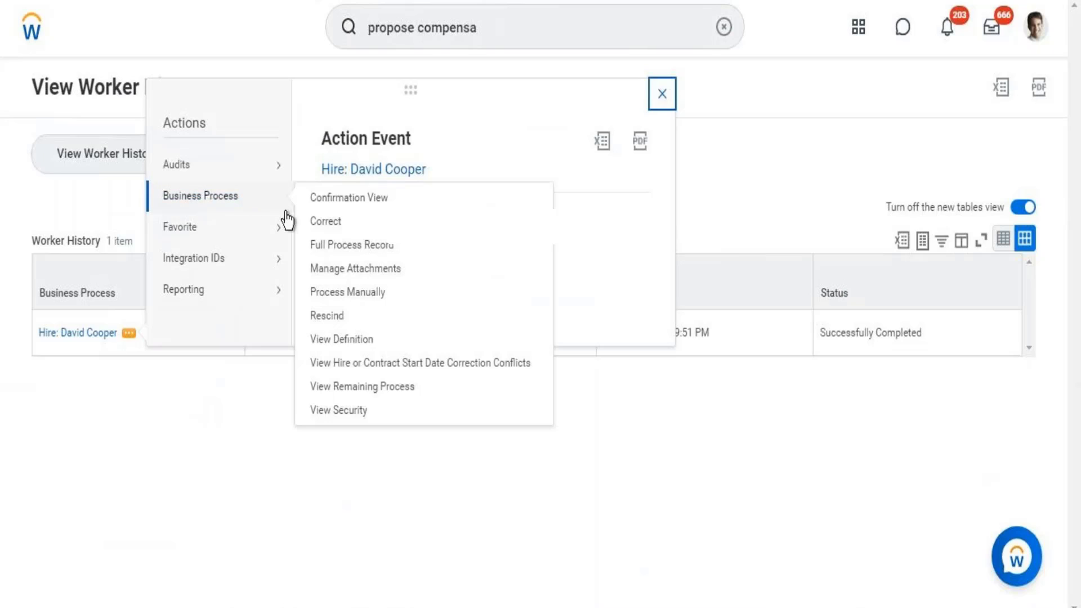
{"action": "left_click", "coordinate": [336, 341]}
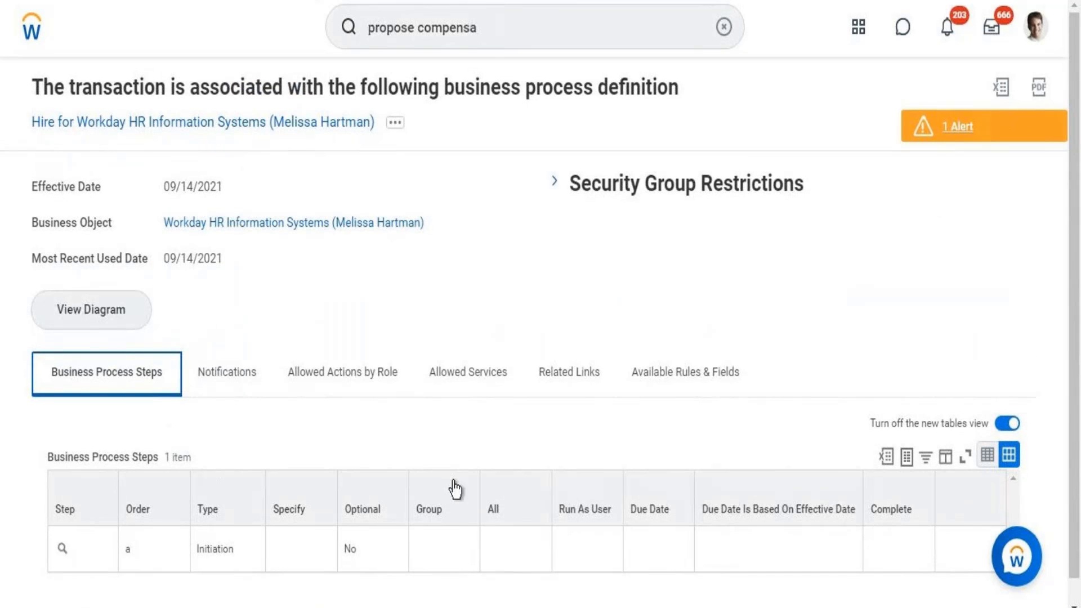
{"action": "scroll", "coordinate": [1067, 211], "scroll_direction": "down", "scroll_amount": 1}
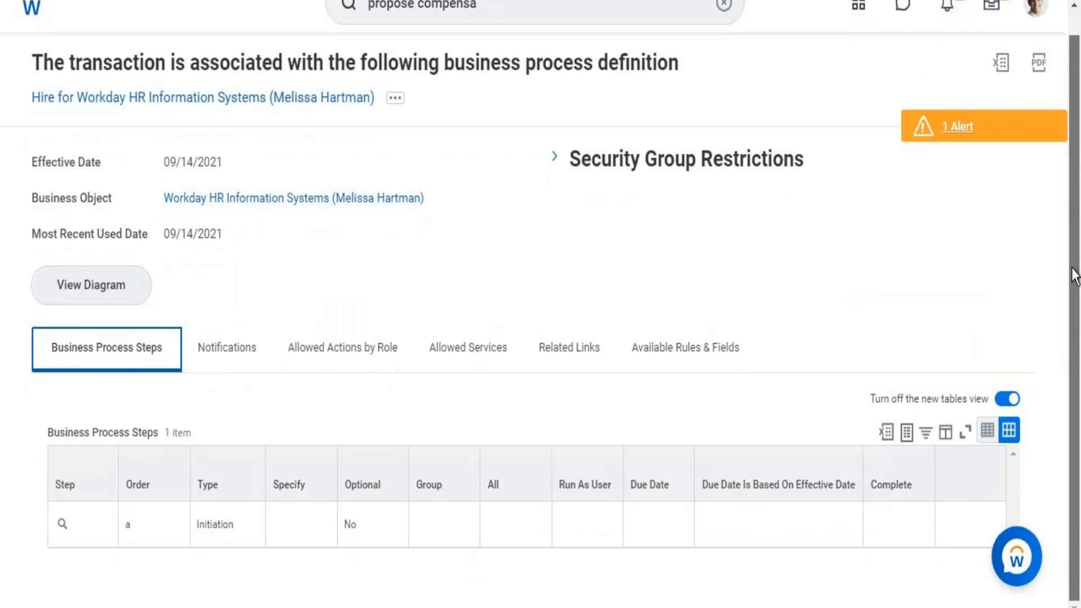
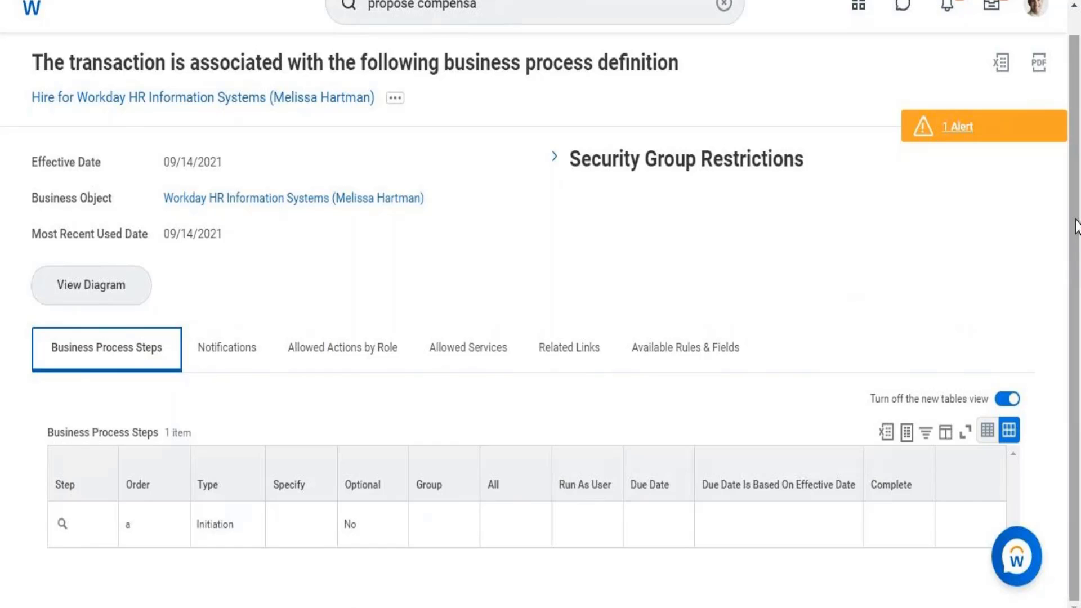
- Look up the worker by name and open their Actions menu, then reload the Initiate Compensation Review Process definition
{"action": "scroll", "coordinate": [1077, 149], "scroll_direction": "up", "scroll_amount": 1}
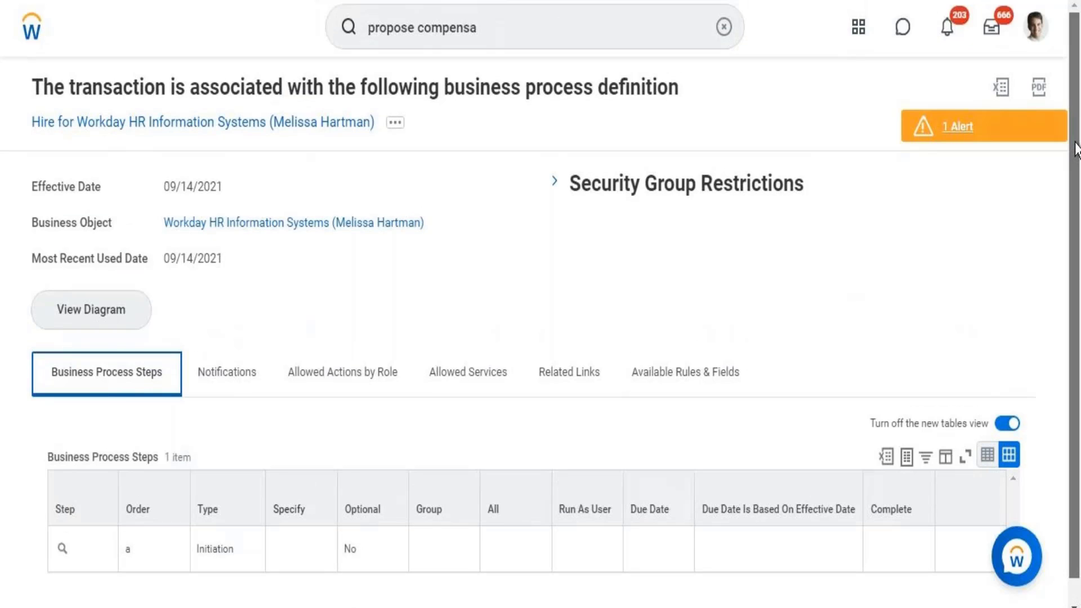
{"action": "left_click", "coordinate": [495, 31]}
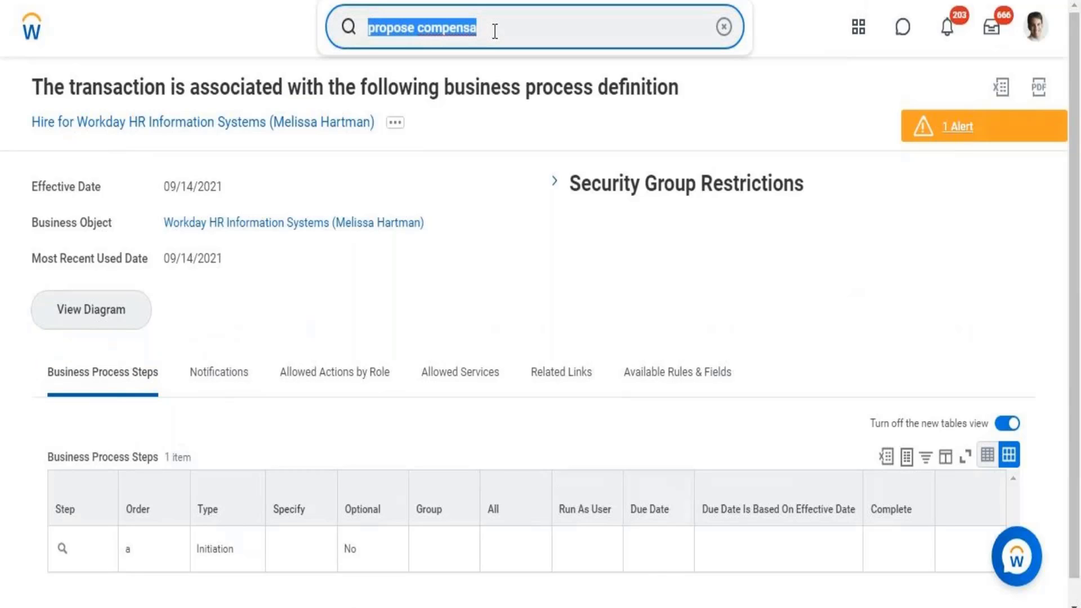
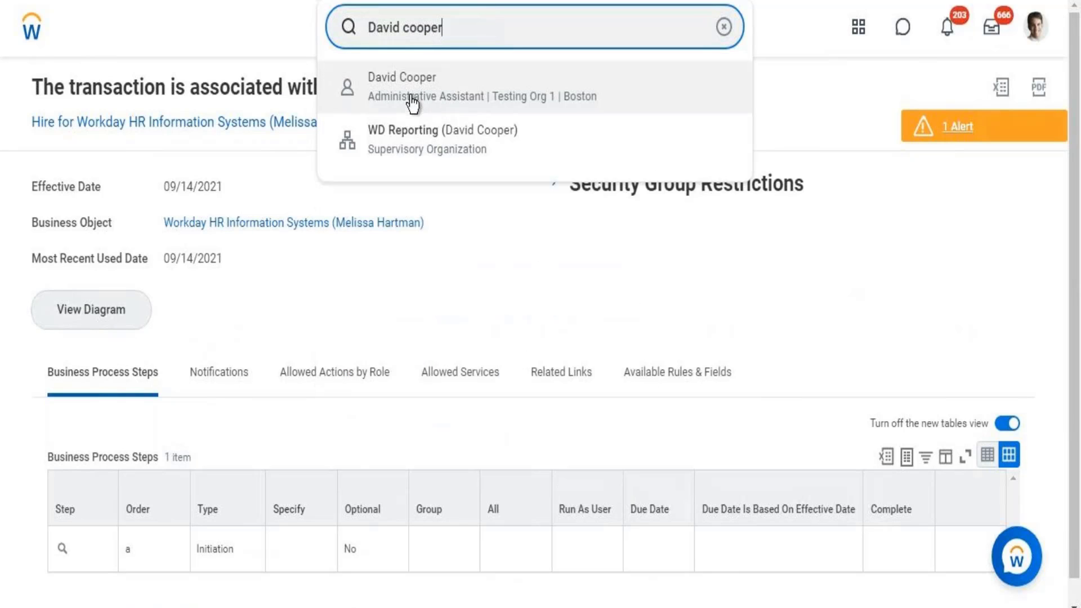
{"action": "left_click", "coordinate": [417, 75]}
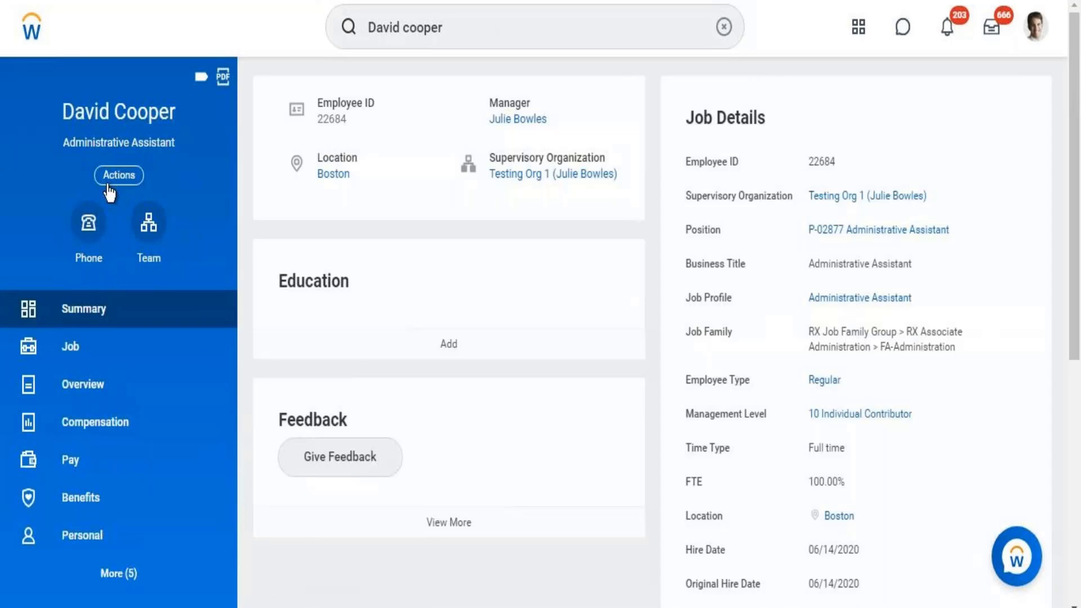
{"action": "left_click", "coordinate": [116, 174]}
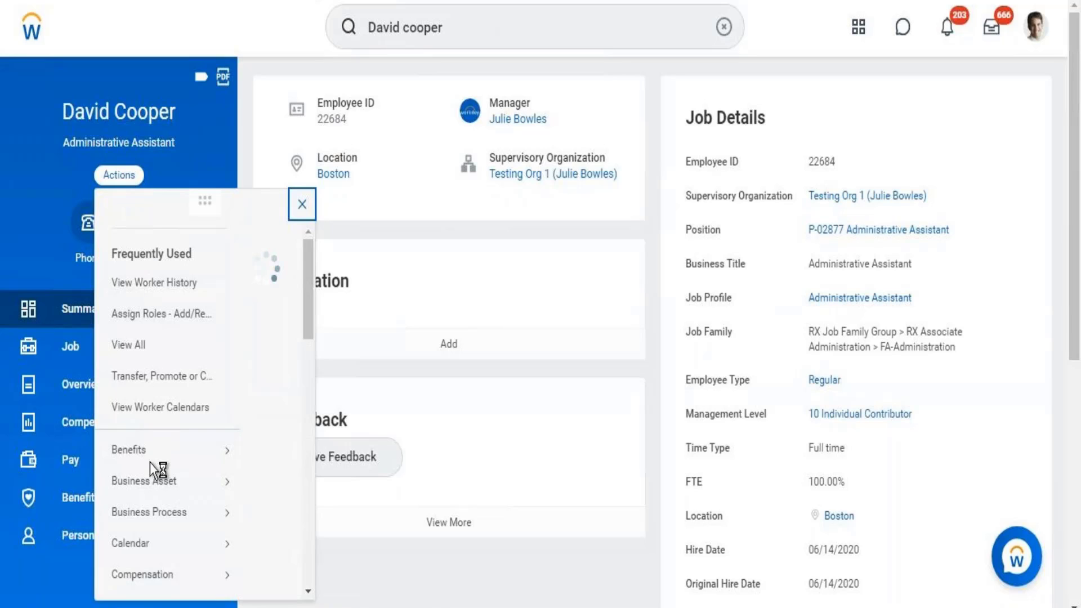
{"action": "key", "text": "F5"}
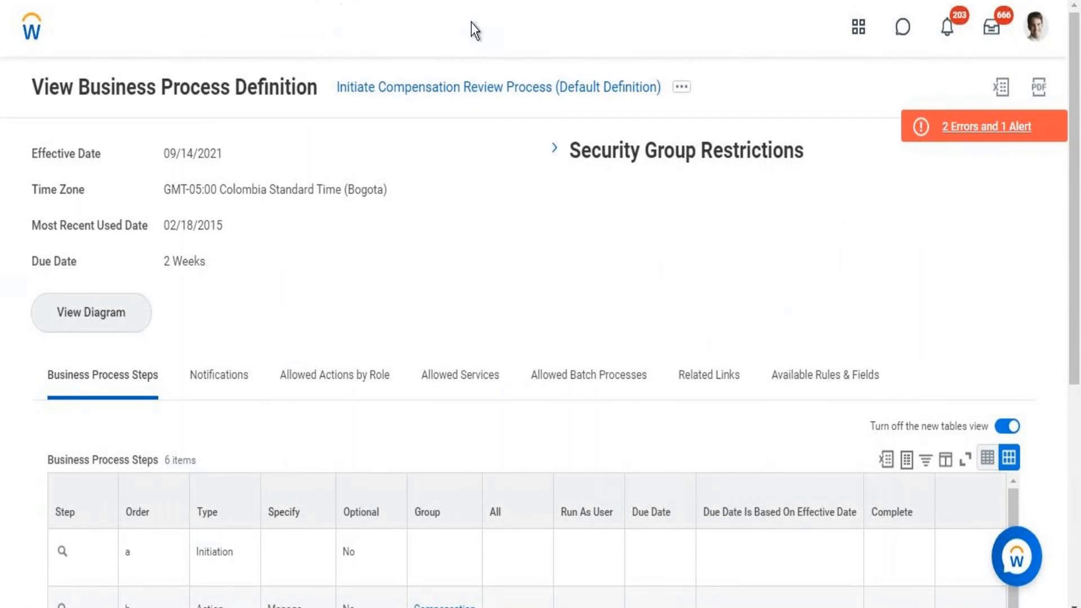
- Search 'view sup org' and open the View Supervisory Organization task
{"action": "triple_click", "coordinate": [472, 22]}
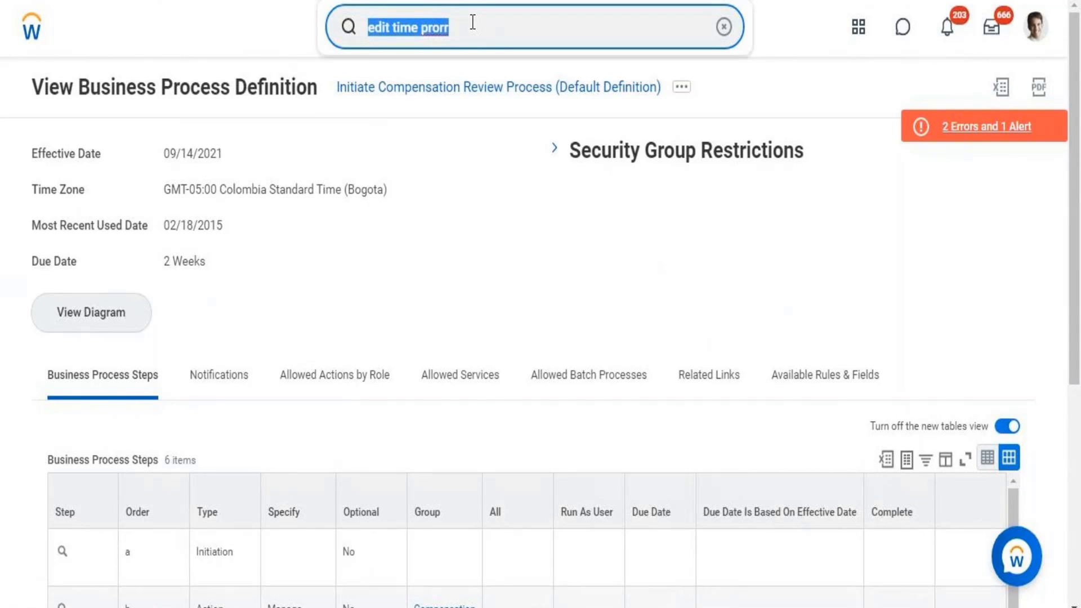
{"action": "type", "text": "view sup org"}
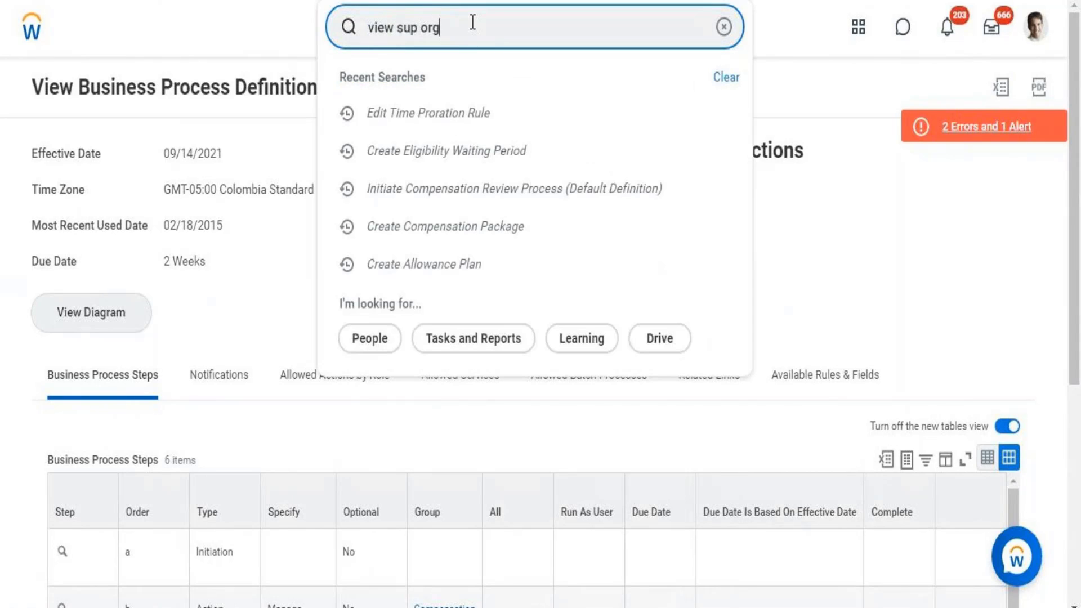
{"action": "key", "text": "Return"}
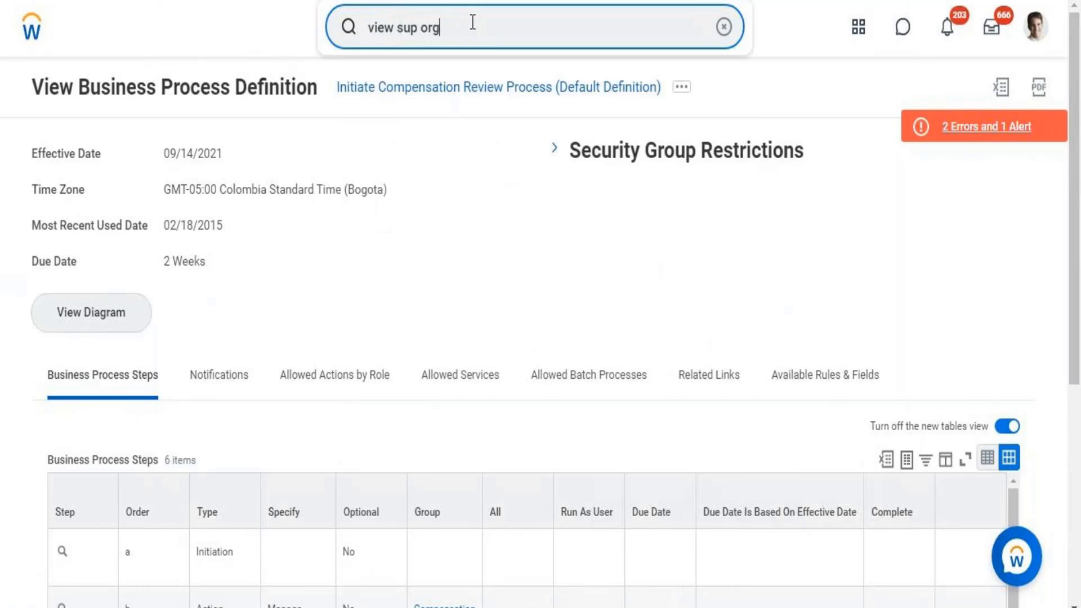
{"action": "left_click", "coordinate": [426, 92]}
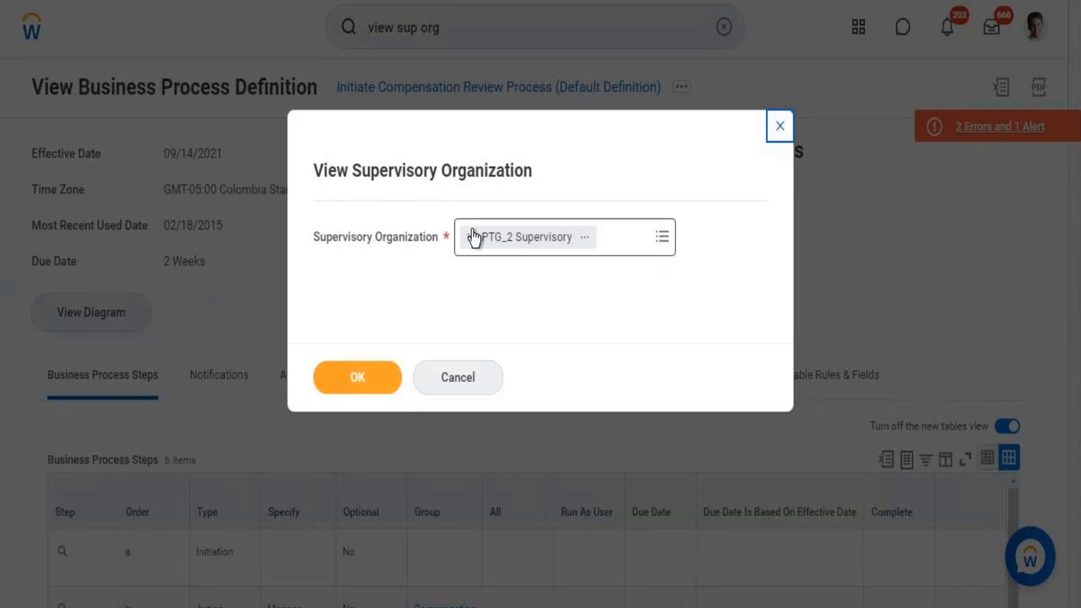
- Replace PTG_2 Supervisory with the second Workday HR Information Systems organization and confirm
{"action": "left_click", "coordinate": [471, 237]}
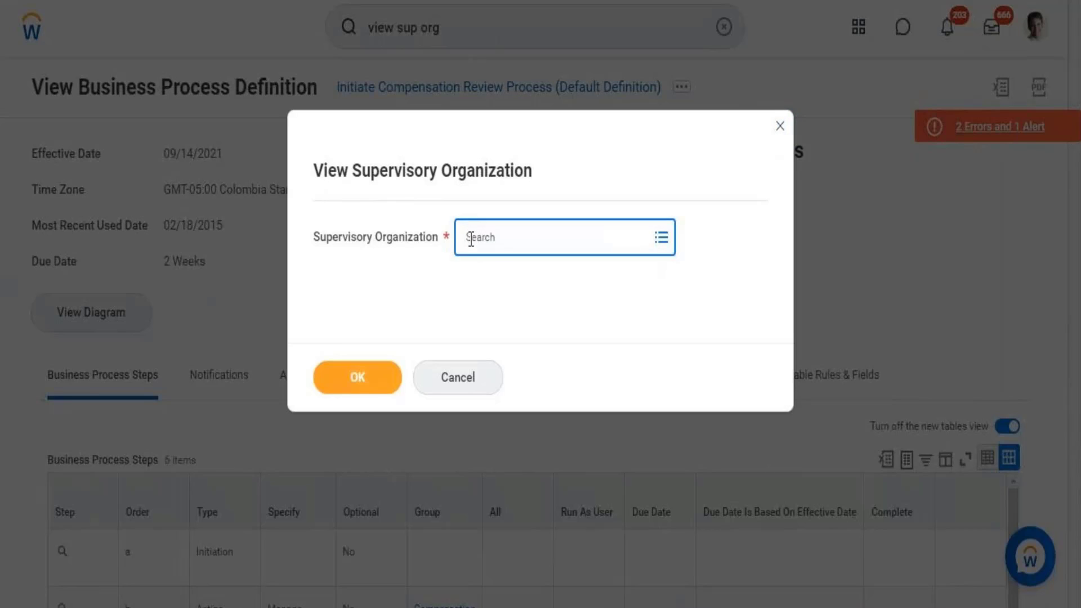
{"action": "type", "text": "melis"}
{"action": "key", "text": "BackSpace"}
{"action": "key", "text": "BackSpace"}
{"action": "key", "text": "BackSpace"}
{"action": "key", "text": "BackSpace"}
{"action": "key", "text": "BackSpace"}
{"action": "type", "text": "Vorkday H"}
{"action": "type", "text": "R informat"}
{"action": "left_click", "coordinate": [471, 239]}
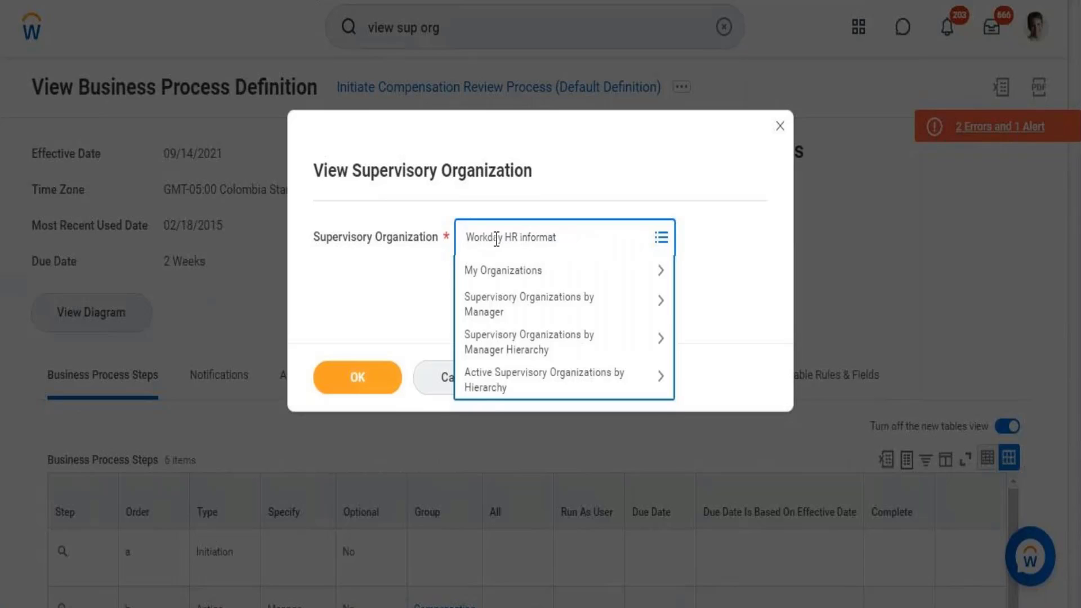
{"action": "left_click", "coordinate": [575, 238]}
{"action": "type", "text": "ion"}
{"action": "key", "text": "Return"}
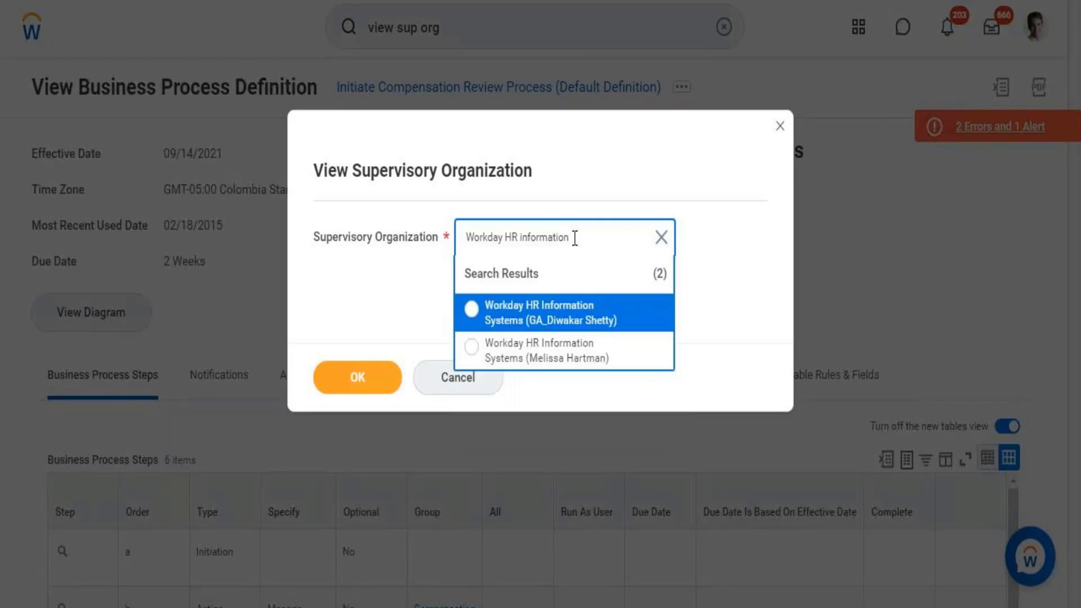
{"action": "left_click", "coordinate": [524, 360]}
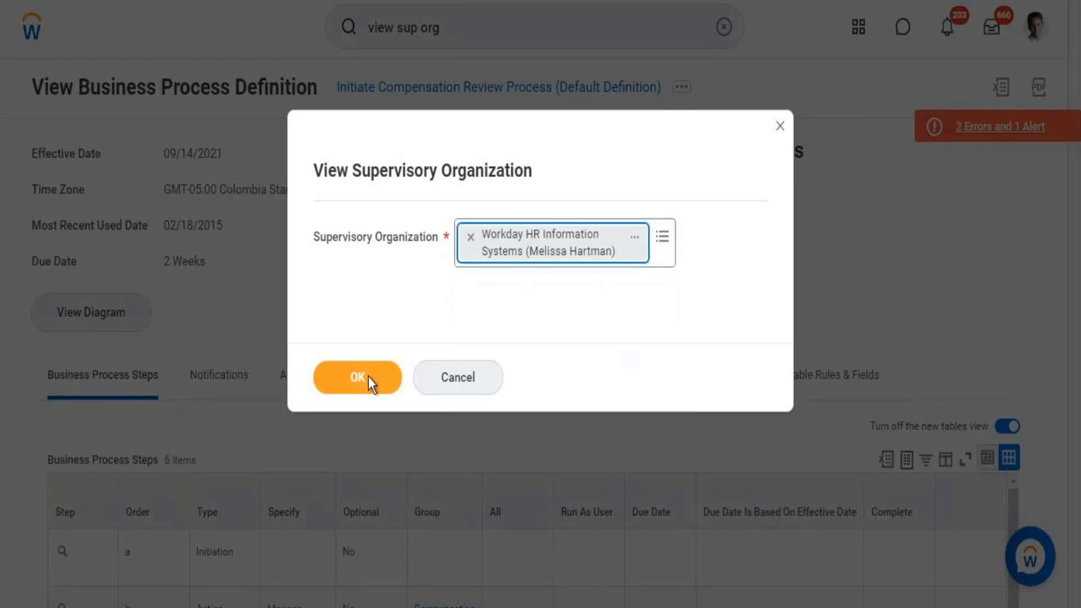
{"action": "left_click", "coordinate": [379, 376]}
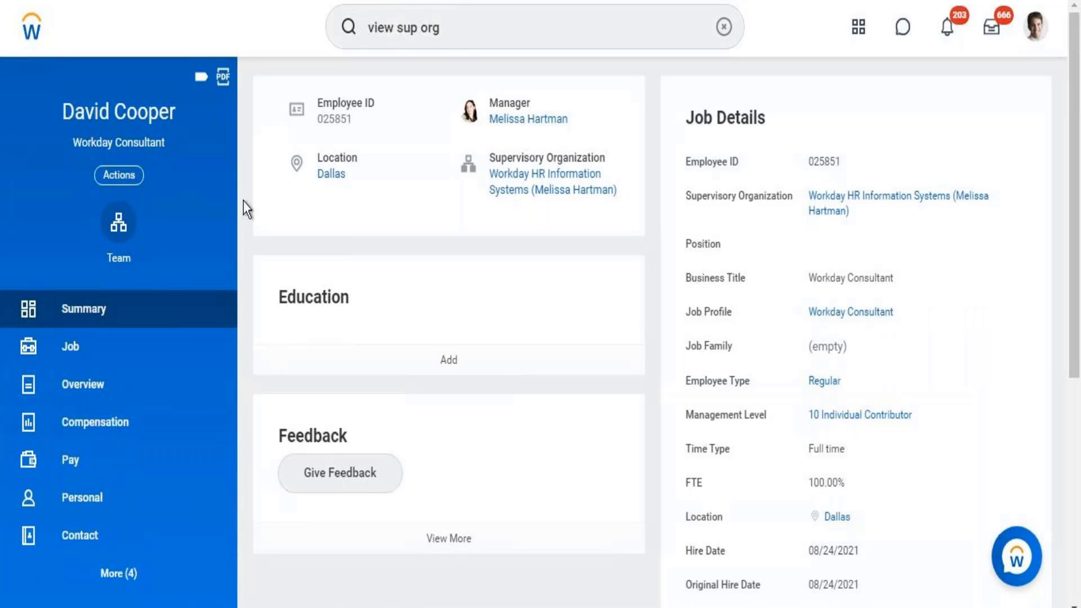
- Choose Request Compensation Change from the Dallas Workday Consultant's Compensation actions
{"action": "left_click", "coordinate": [121, 178]}
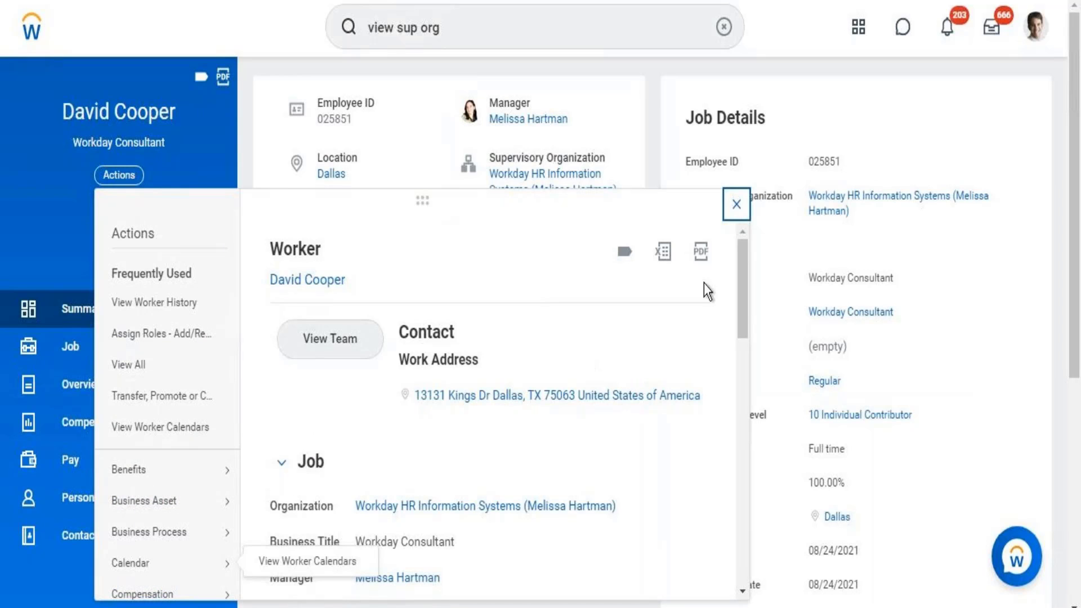
{"action": "left_click_drag", "start_coordinate": [742, 273], "coordinate": [741, 322]}
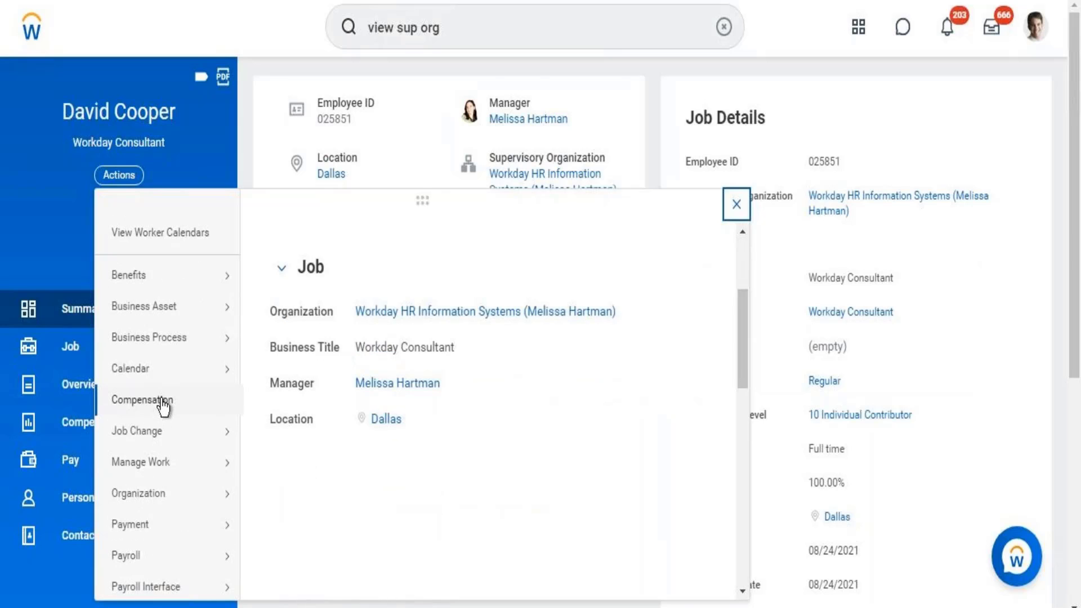
{"action": "mouse_move", "coordinate": [204, 405]}
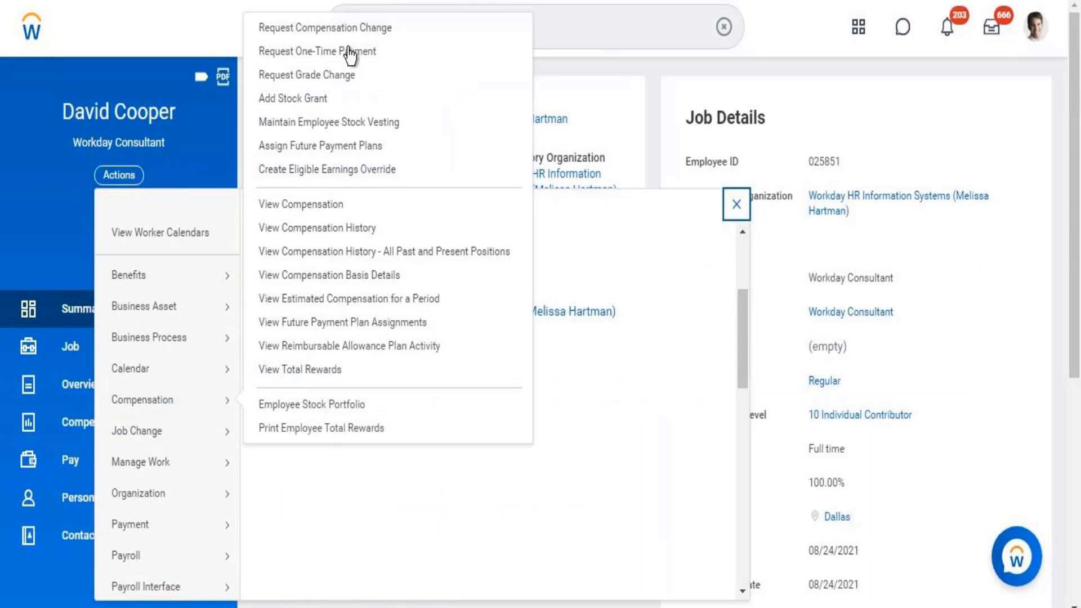
{"action": "left_click", "coordinate": [325, 28]}
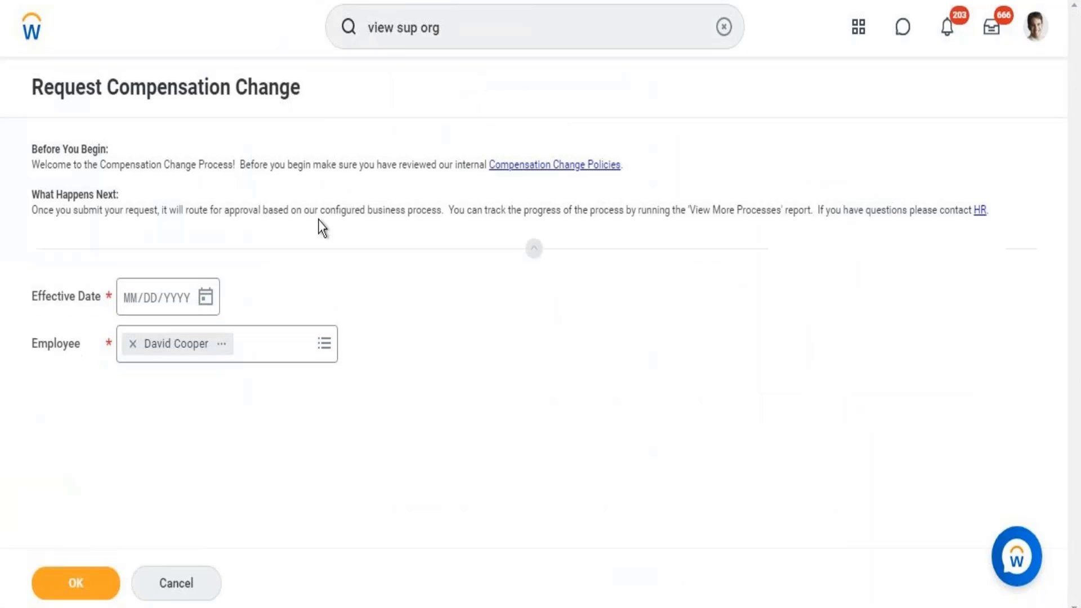
- Pick September 1, 2021 as the effective date and continue to the compensation details
{"action": "left_click", "coordinate": [212, 297]}
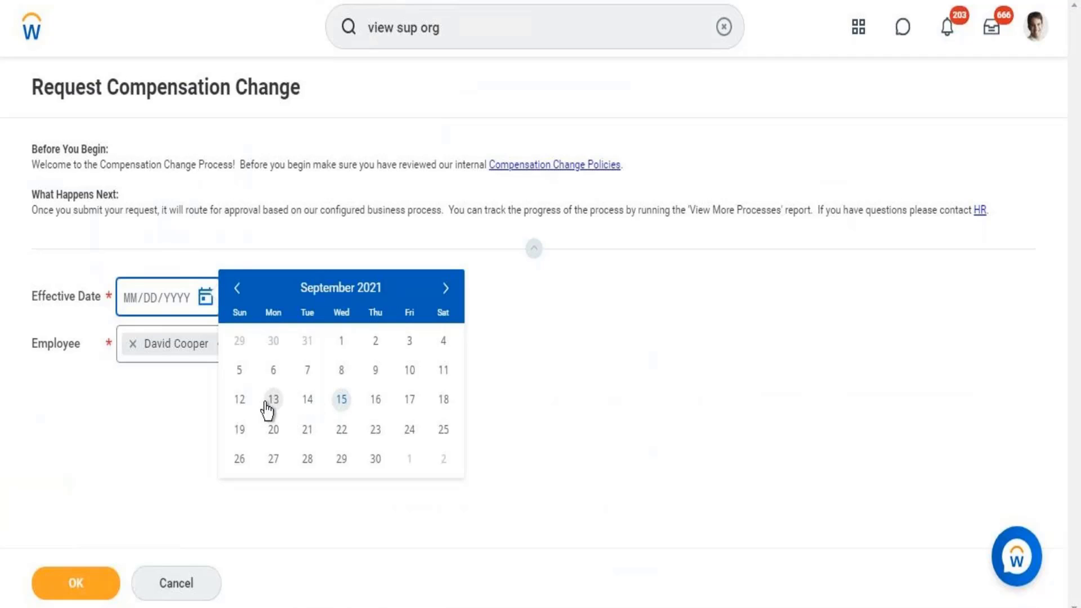
{"action": "left_click", "coordinate": [342, 342]}
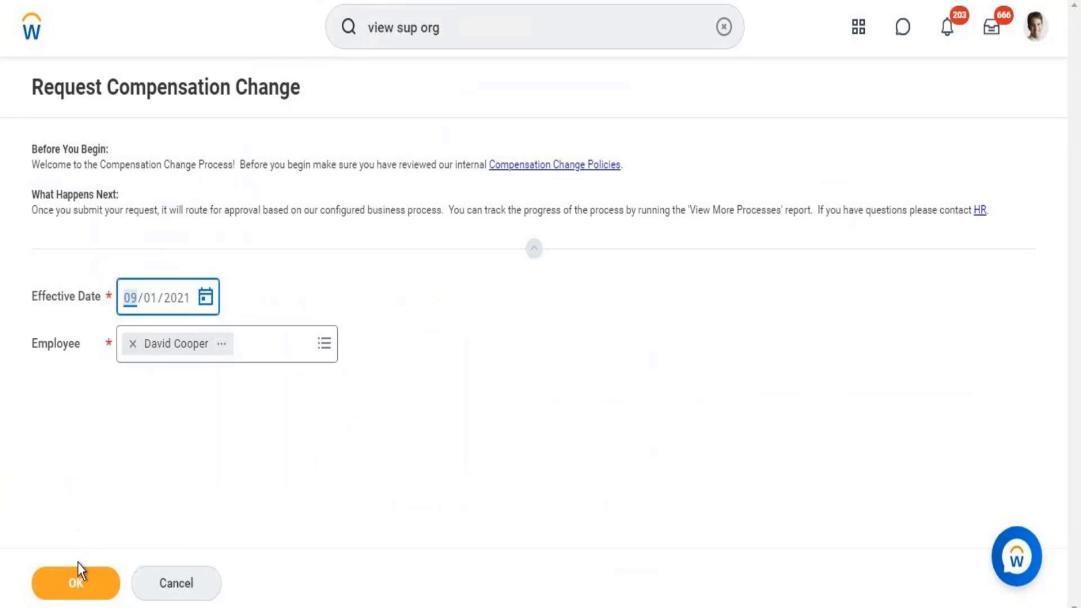
{"action": "left_click", "coordinate": [76, 580]}
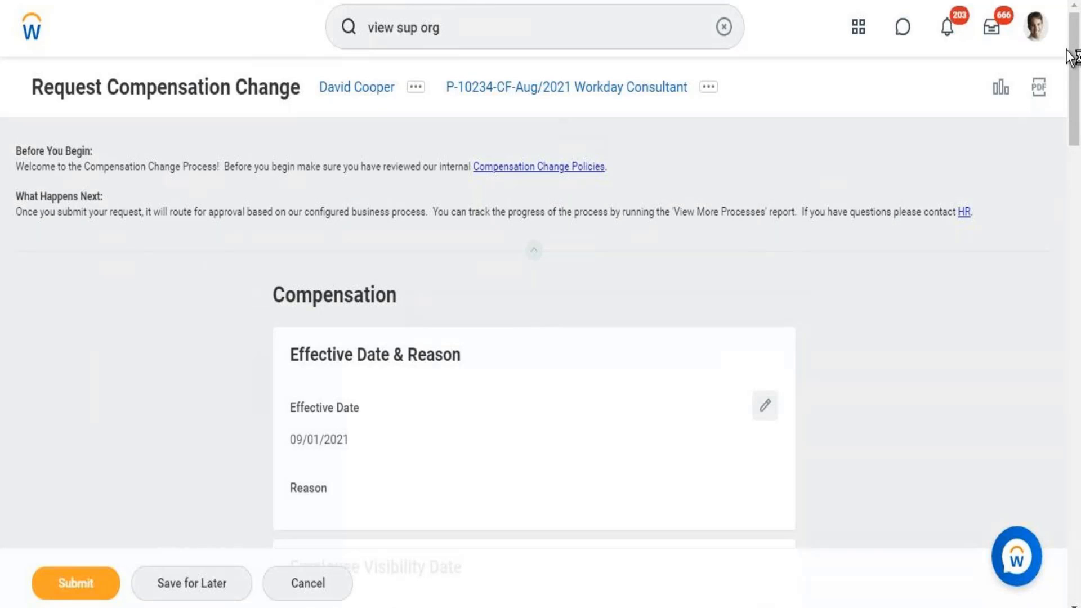
- Scroll the form and wait out unresponsive-page prompts until the employee employment, talent and pay analytics panel appears
{"action": "scroll", "coordinate": [1074, 102], "scroll_direction": "down", "scroll_amount": 3}
{"action": "scroll", "coordinate": [1074, 141], "scroll_direction": "down", "scroll_amount": 8}
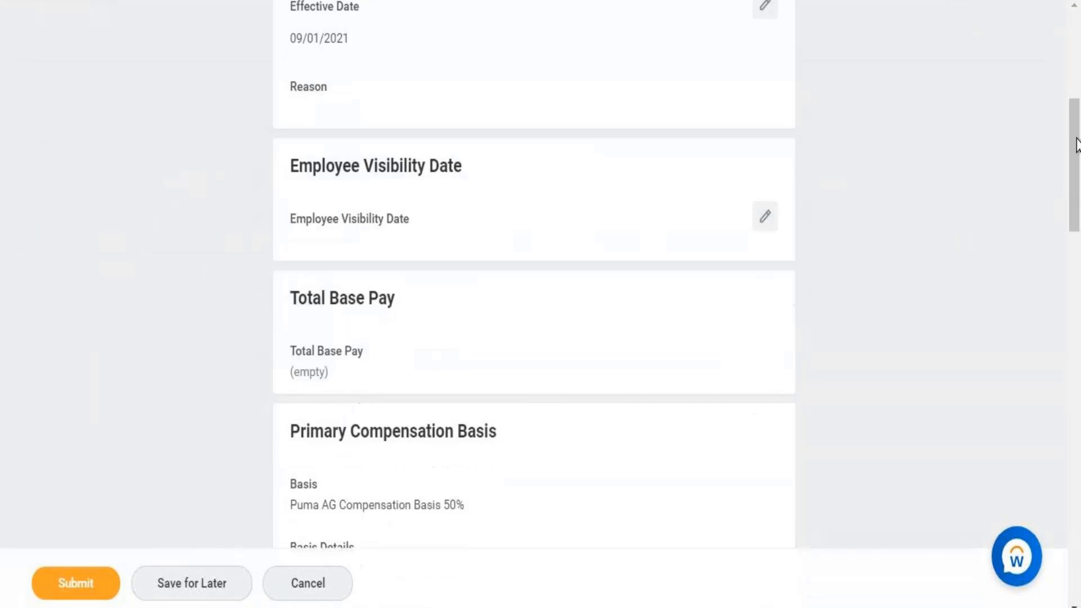
{"action": "left_click_drag", "start_coordinate": [1073, 181], "coordinate": [1075, 46]}
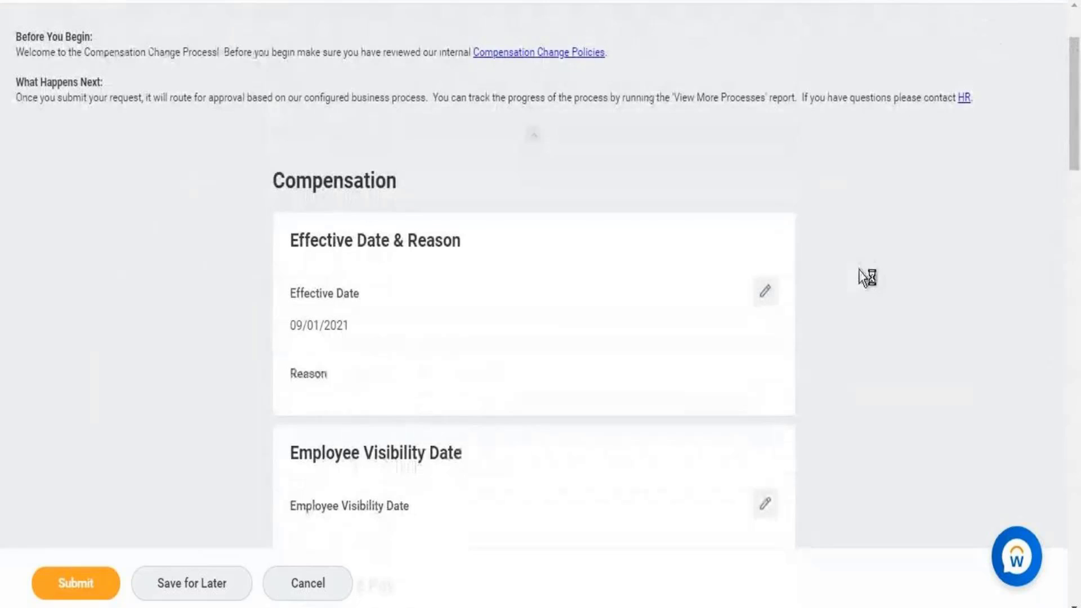
{"action": "left_click_drag", "start_coordinate": [1077, 84], "coordinate": [1074, 161]}
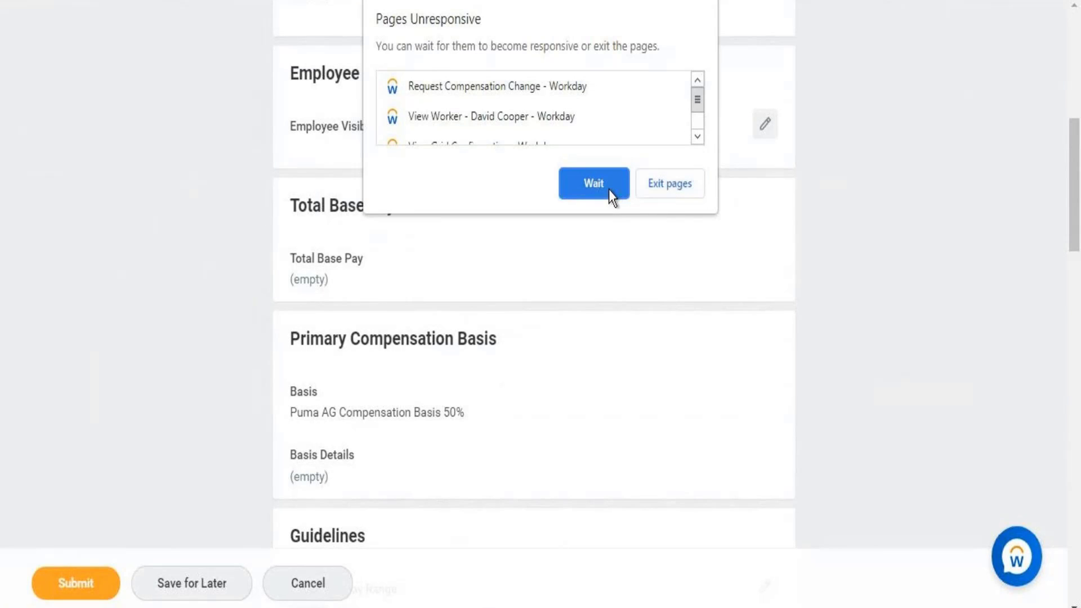
{"action": "left_click", "coordinate": [610, 189]}
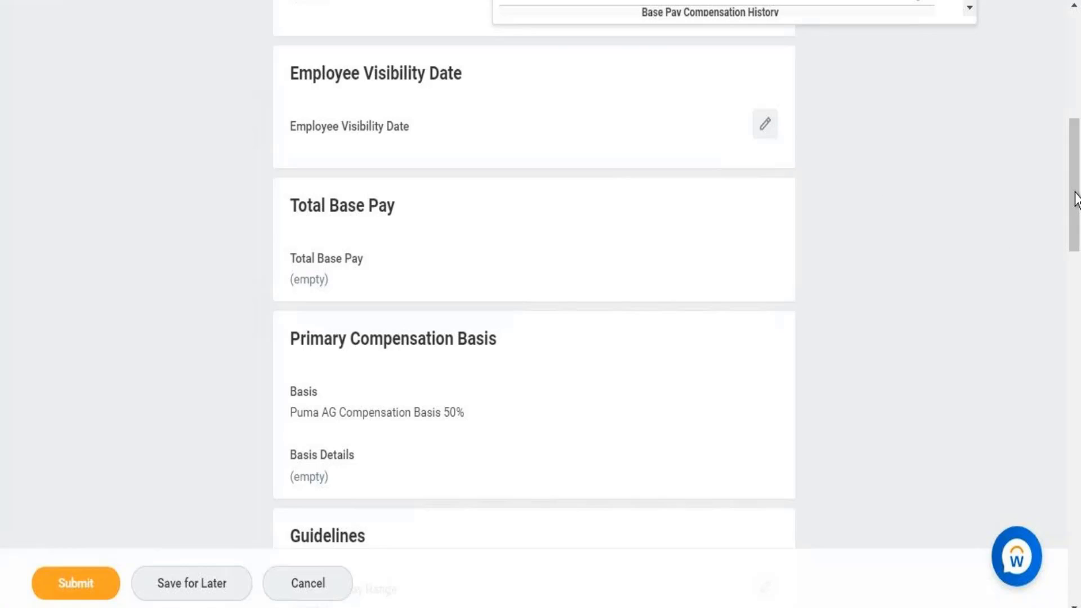
{"action": "left_click_drag", "start_coordinate": [1074, 169], "coordinate": [1075, 121]}
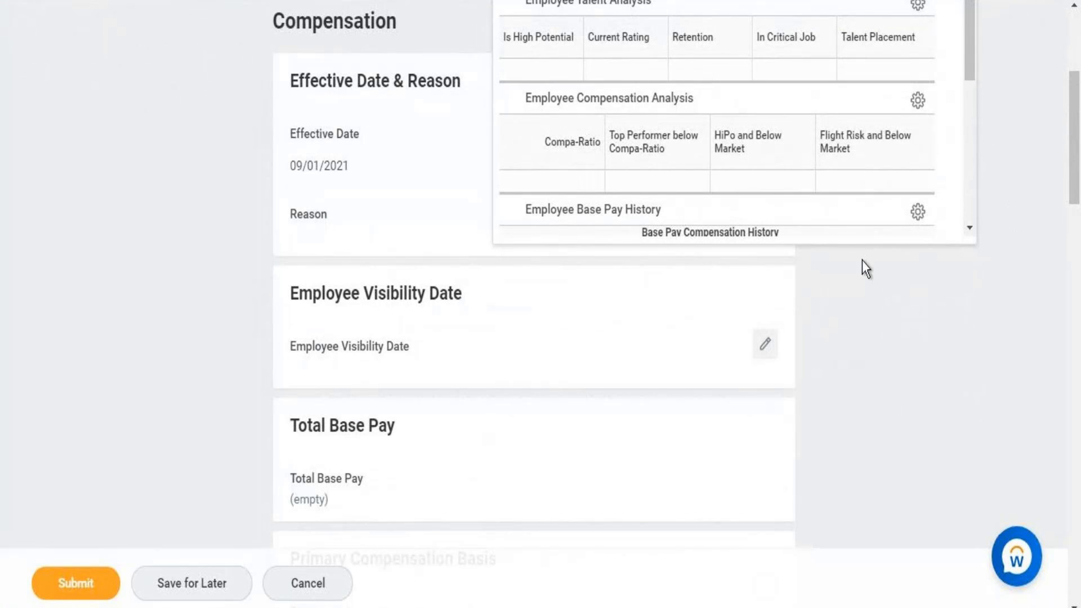
{"action": "left_click_drag", "start_coordinate": [1075, 136], "coordinate": [980, 72]}
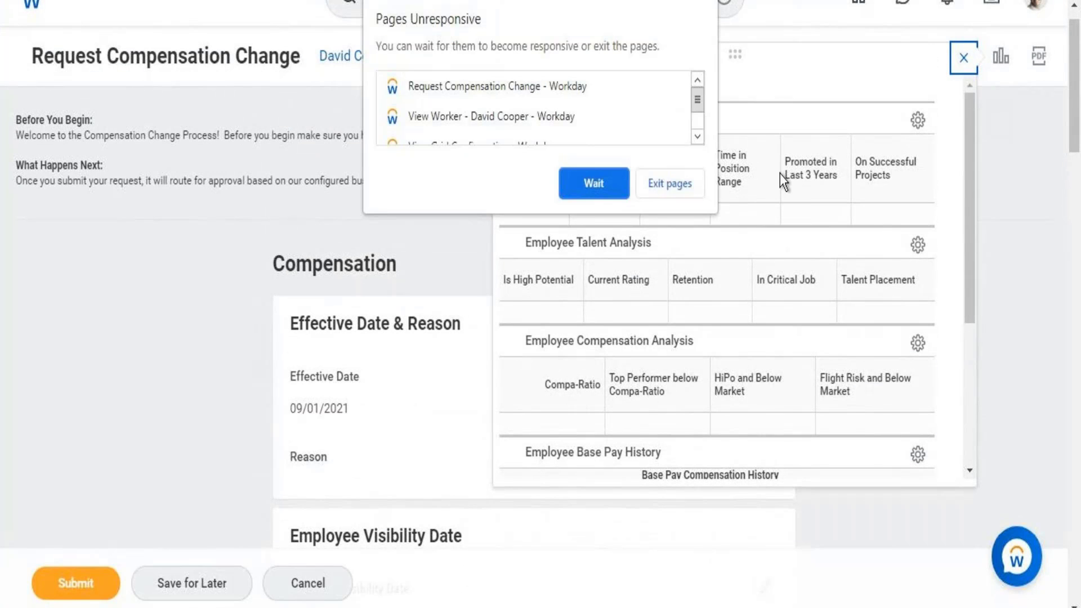
{"action": "left_click", "coordinate": [613, 188]}
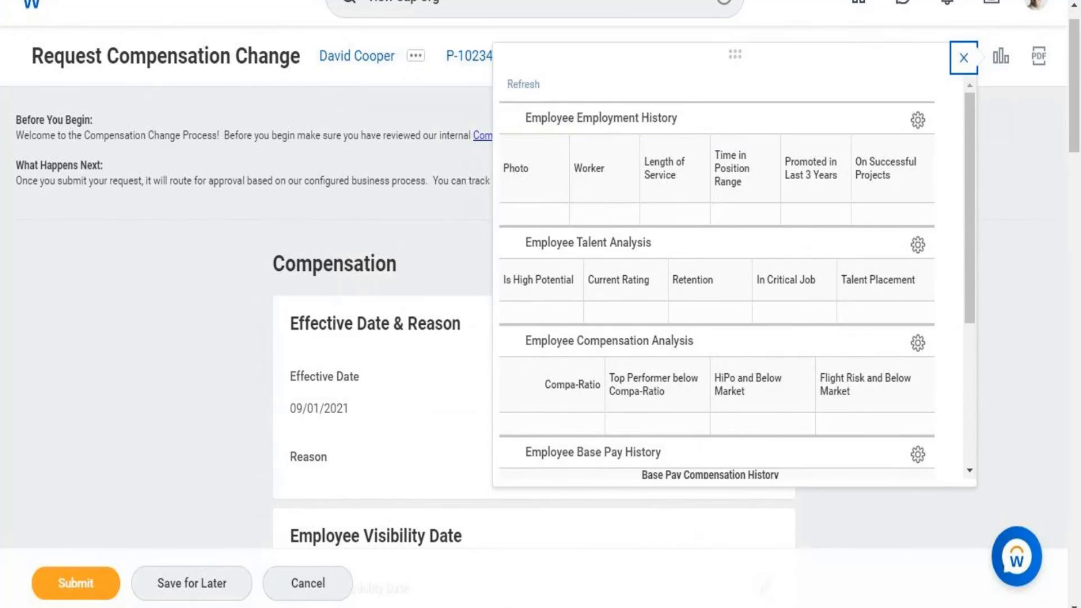
- Dismiss the analytics panel and scroll to the Puma AG 50% Compensation Basis and empty guidelines
{"action": "key", "text": "Escape"}
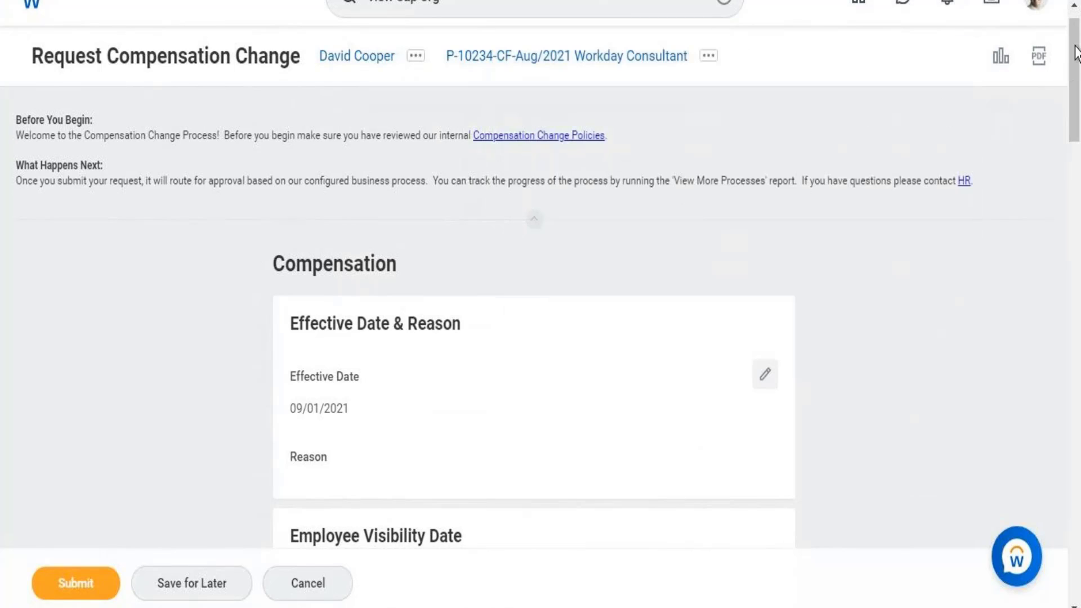
{"action": "left_click_drag", "start_coordinate": [1074, 44], "coordinate": [1074, 116]}
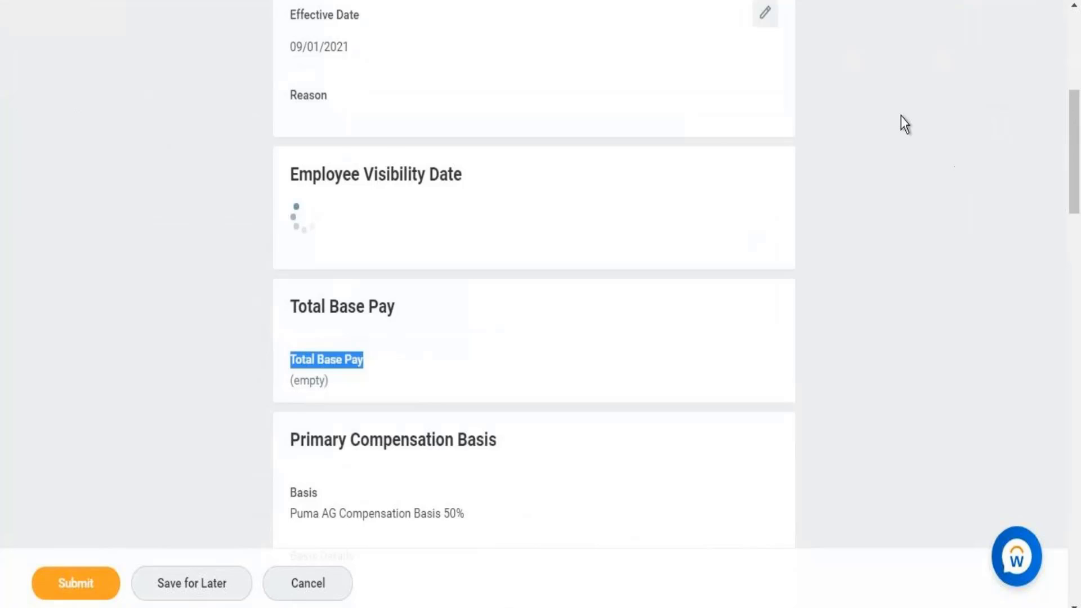
{"action": "scroll", "coordinate": [904, 124], "scroll_direction": "down", "scroll_amount": 5}
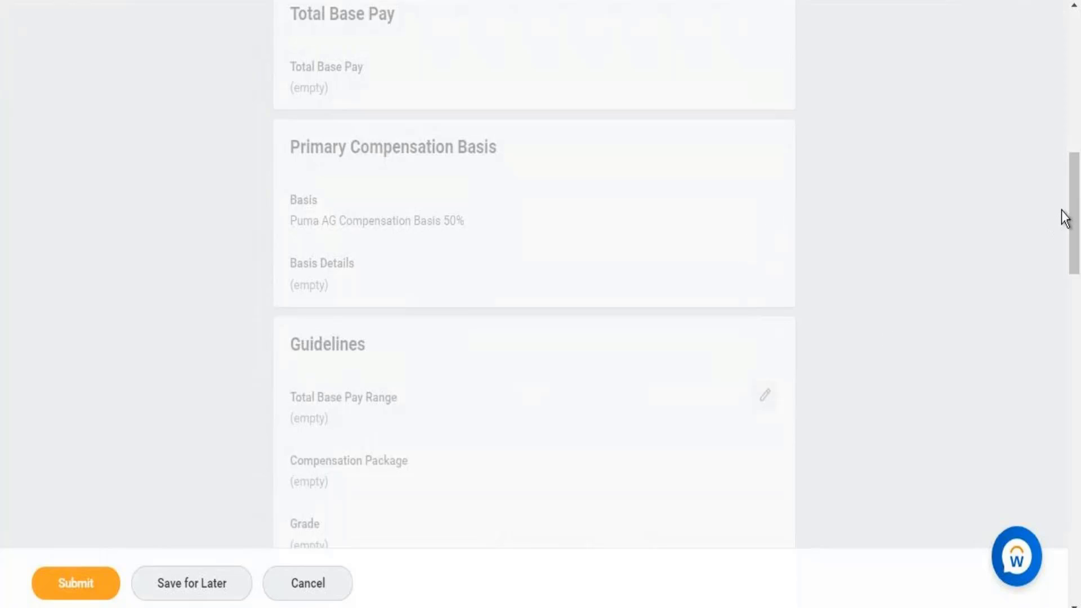
- Pick September 2, 2021 (09/02/2021) as the Employee Visibility Date and save it
{"action": "left_click_drag", "start_coordinate": [1076, 204], "coordinate": [1074, 148]}
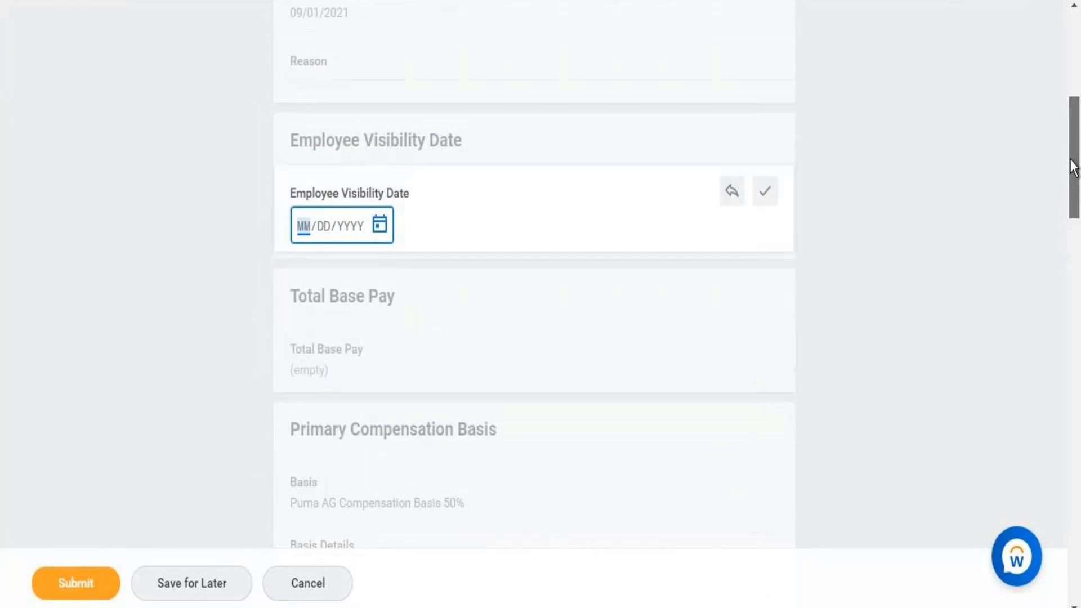
{"action": "left_click", "coordinate": [380, 235]}
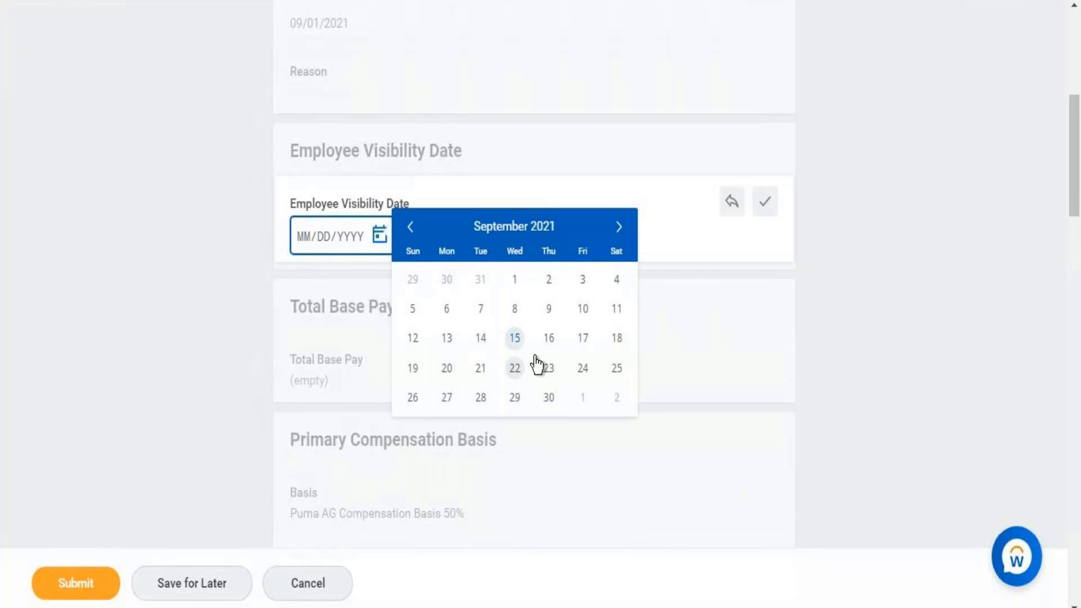
{"action": "left_click", "coordinate": [550, 285]}
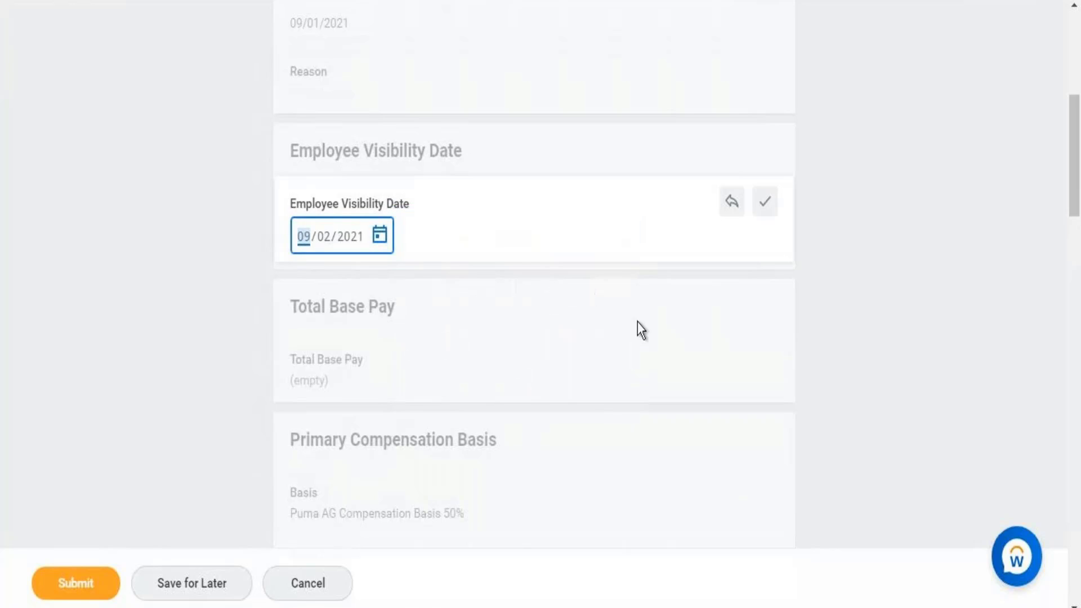
{"action": "left_click", "coordinate": [764, 203]}
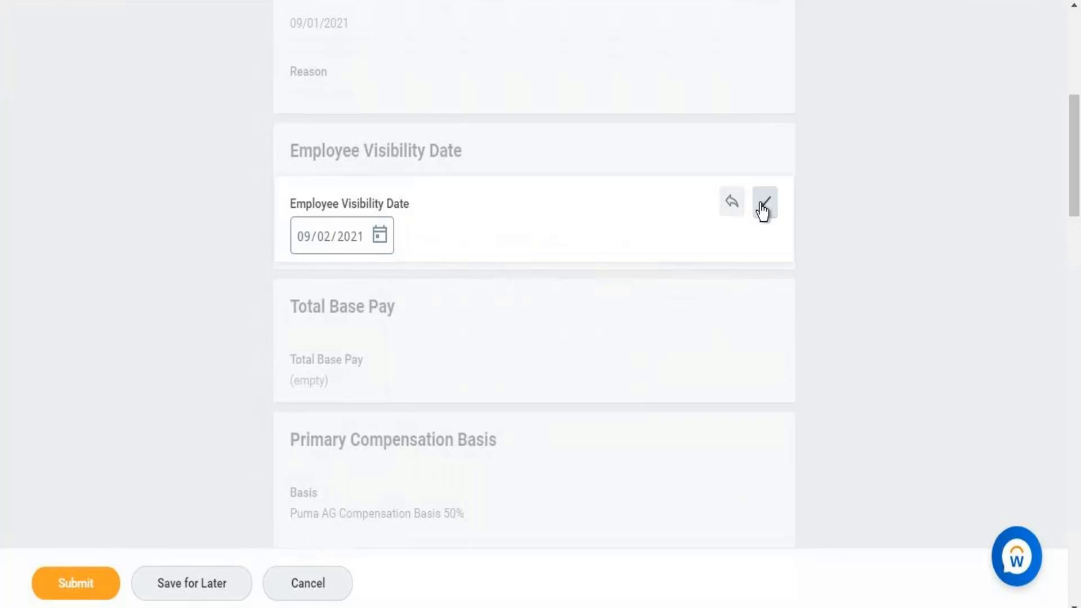
{"action": "left_click", "coordinate": [764, 205]}
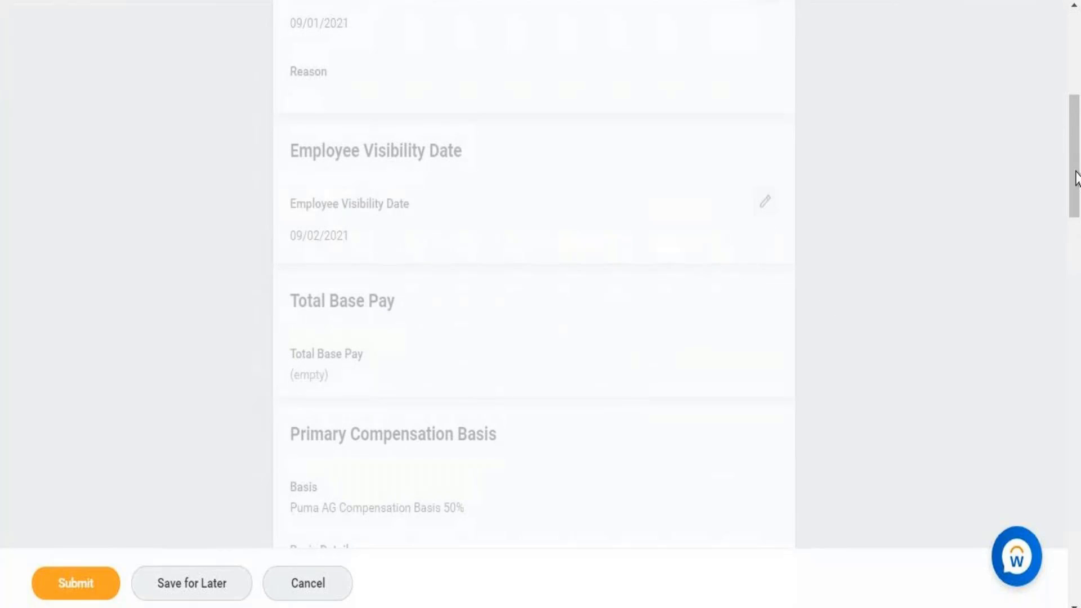
- Edit the Guidelines and search the Compensation Package prompt for 'WD - Compensation'
{"action": "scroll", "coordinate": [1076, 180], "scroll_direction": "down", "scroll_amount": 5}
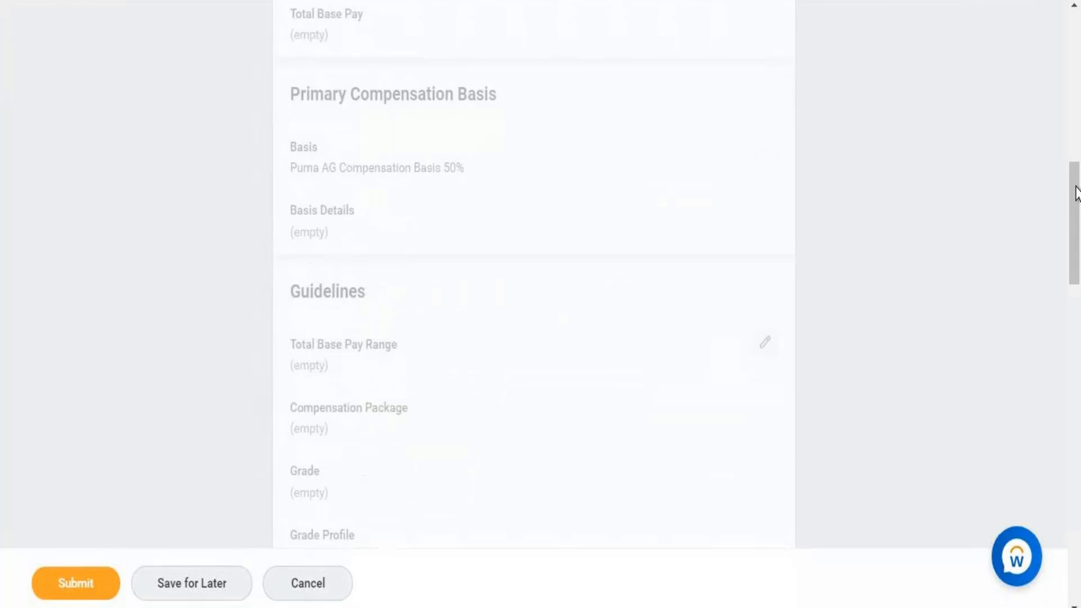
{"action": "left_click", "coordinate": [763, 344]}
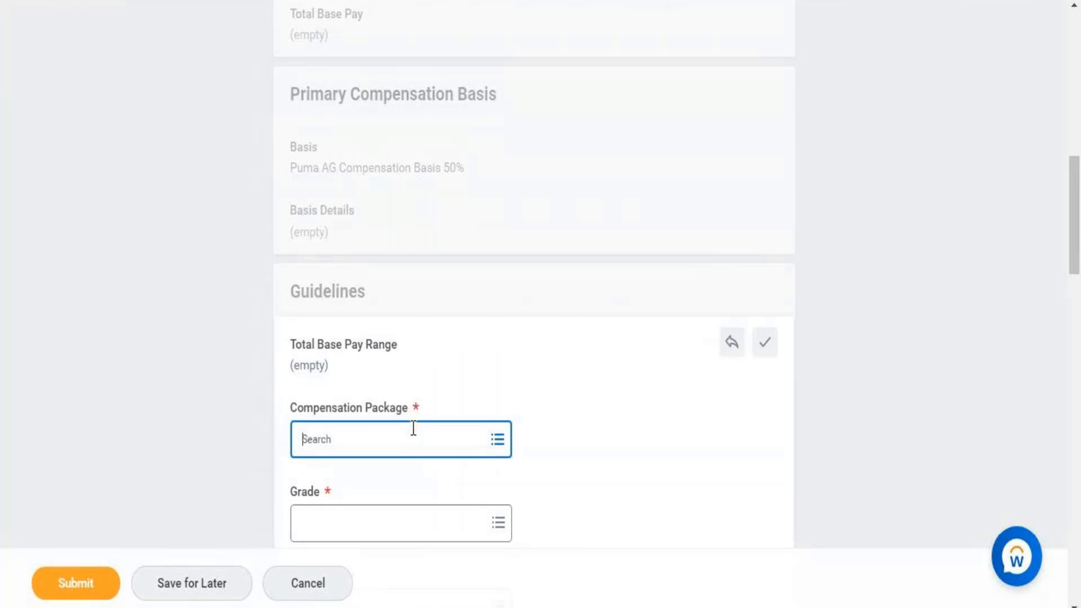
{"action": "left_click", "coordinate": [410, 434]}
{"action": "type", "text": "W"}
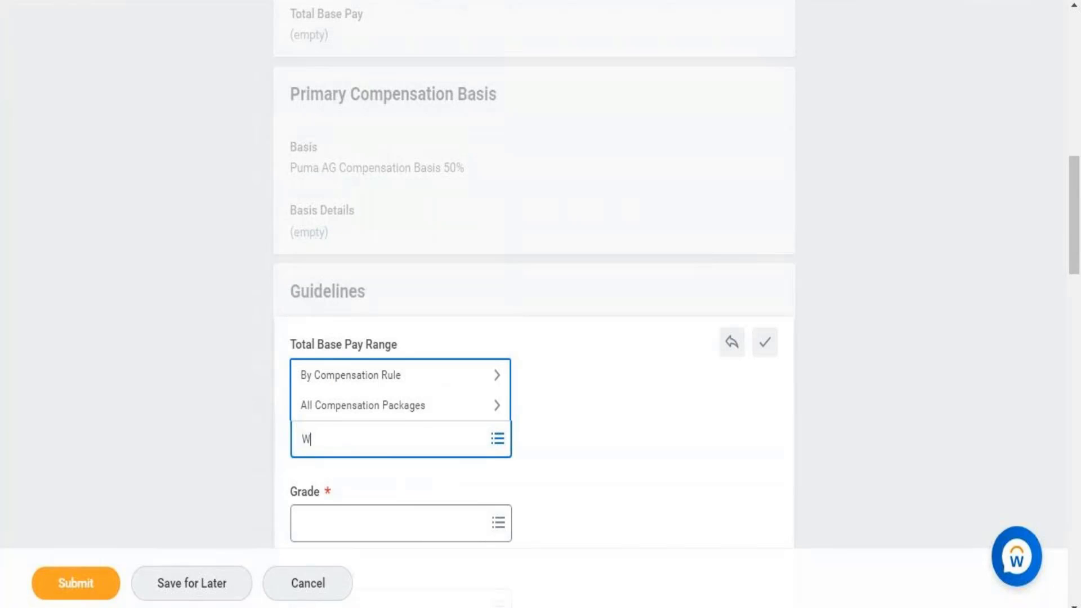
{"action": "left_click", "coordinate": [410, 607]}
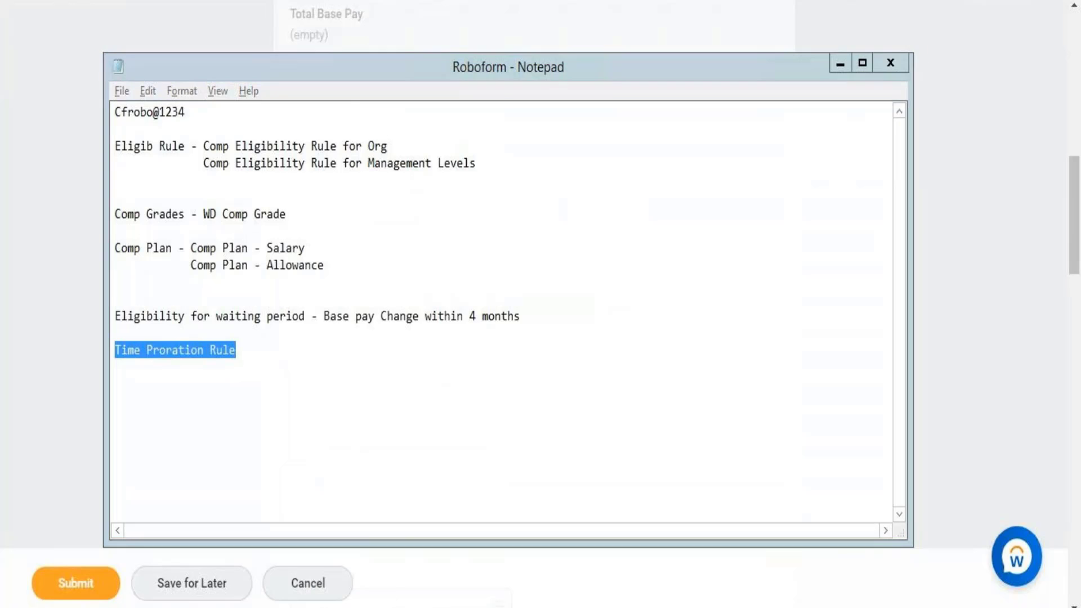
{"action": "key", "text": "alt+Tab"}
{"action": "type", "text": "D"}
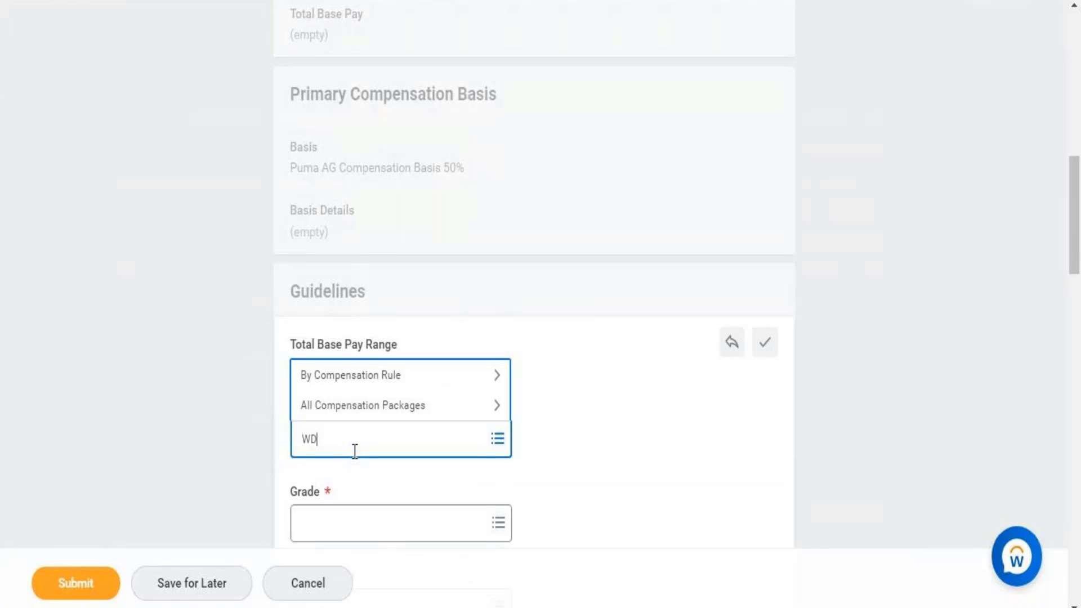
{"action": "type", "text": " - Compegensation packa"}
{"action": "left_click", "coordinate": [355, 451]}
{"action": "type", "text": "ge"}
{"action": "key", "text": "Return"}
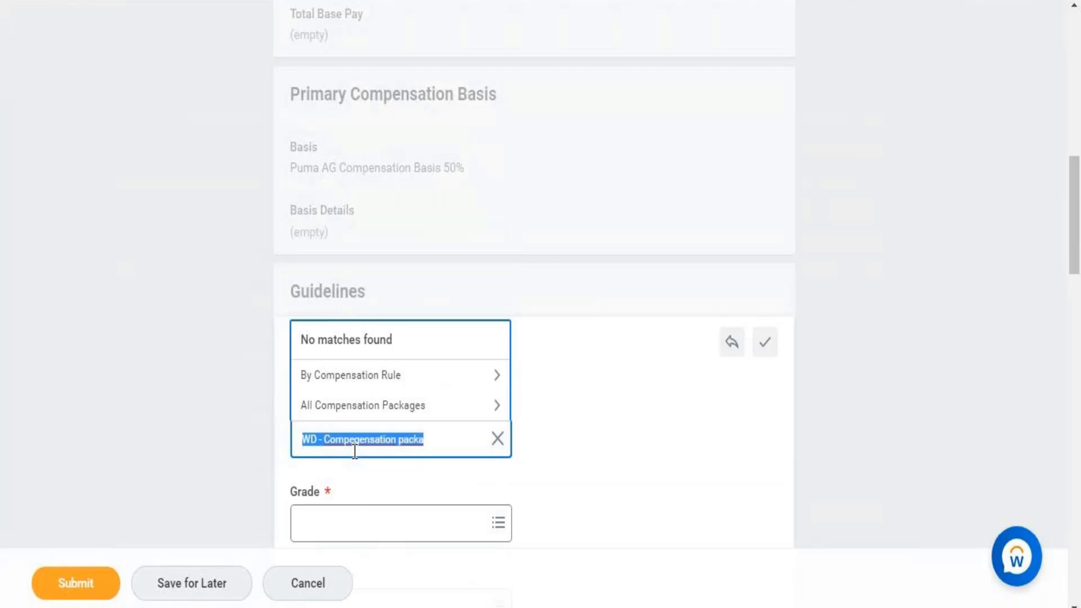
{"action": "type", "text": "WD - "}
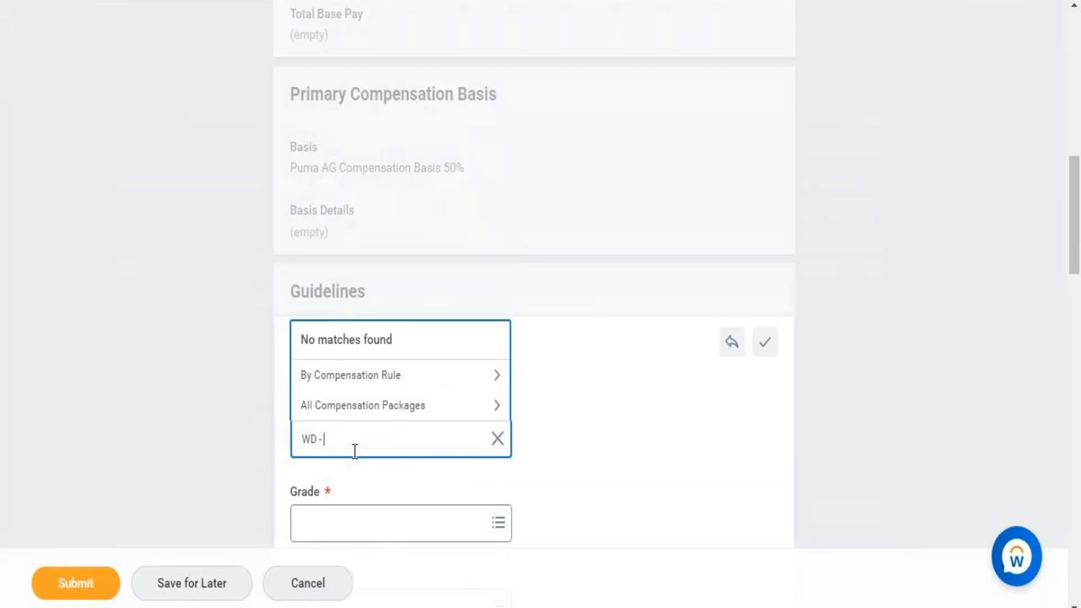
{"action": "type", "text": "Compensation"}
{"action": "key", "text": "Return"}
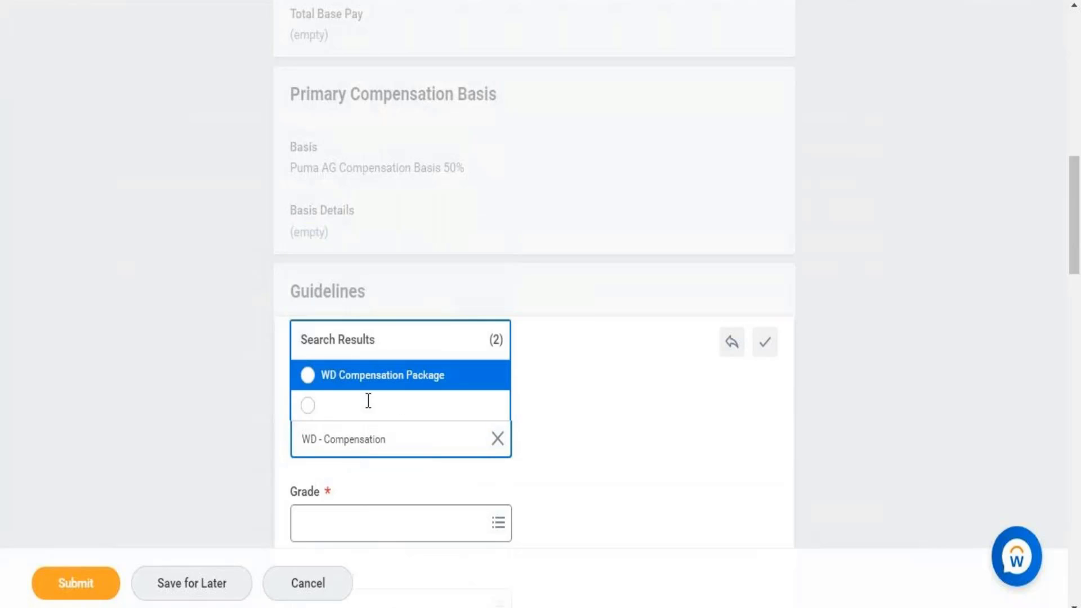
- Select WD Compensation Package and copy the grade name 'WD Comp Grade' from the Notepad notes
{"action": "left_click", "coordinate": [371, 386]}
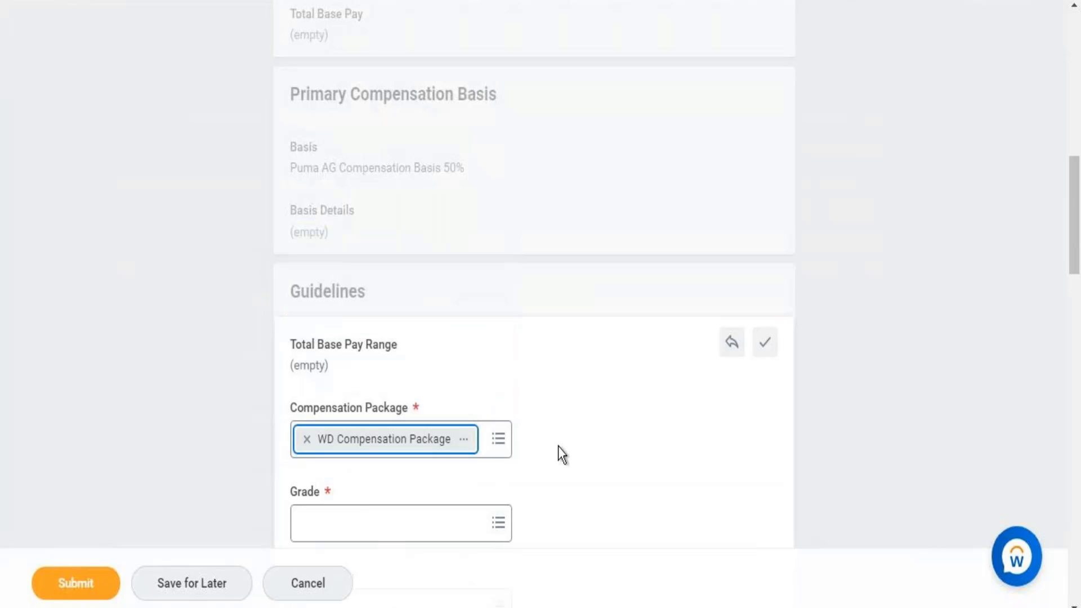
{"action": "left_click", "coordinate": [397, 534]}
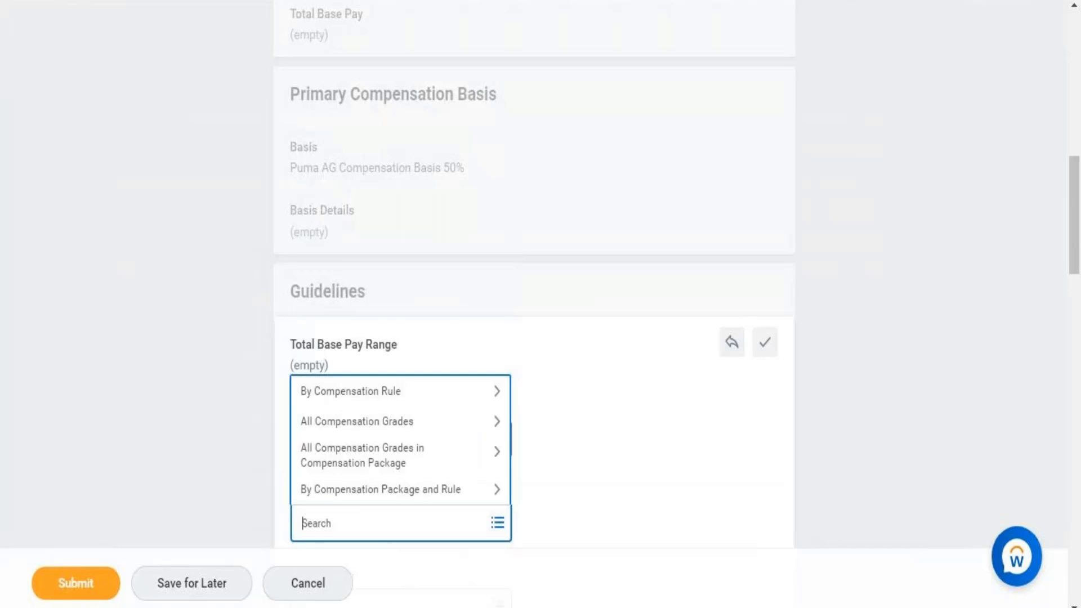
{"action": "key", "text": "alt+Tab"}
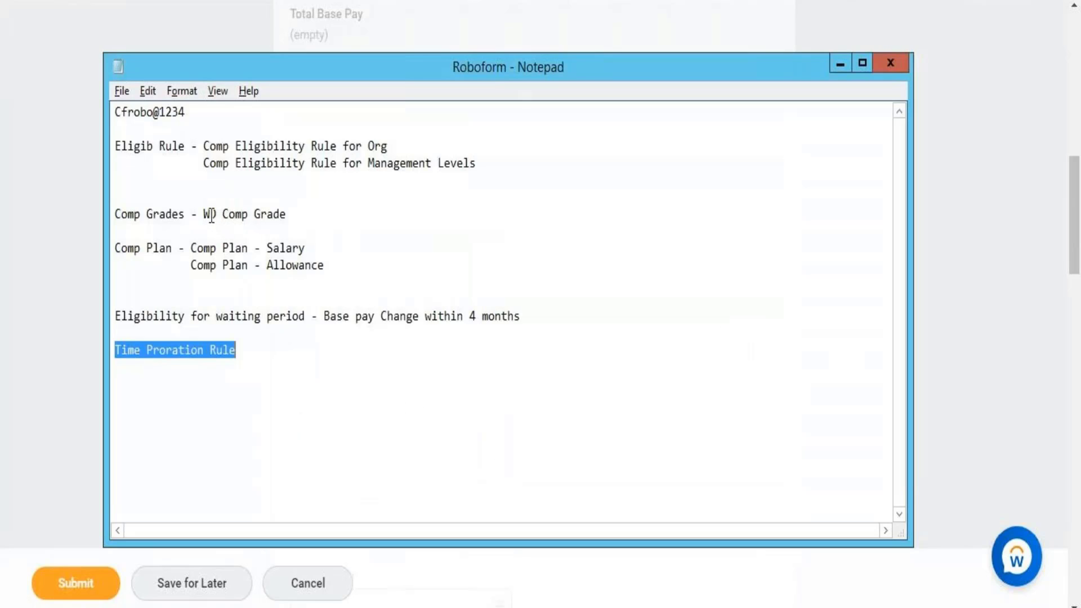
{"action": "left_click", "coordinate": [206, 213]}
{"action": "left_click_drag", "start_coordinate": [207, 213], "coordinate": [285, 212]}
{"action": "key", "text": "ctrl+c"}
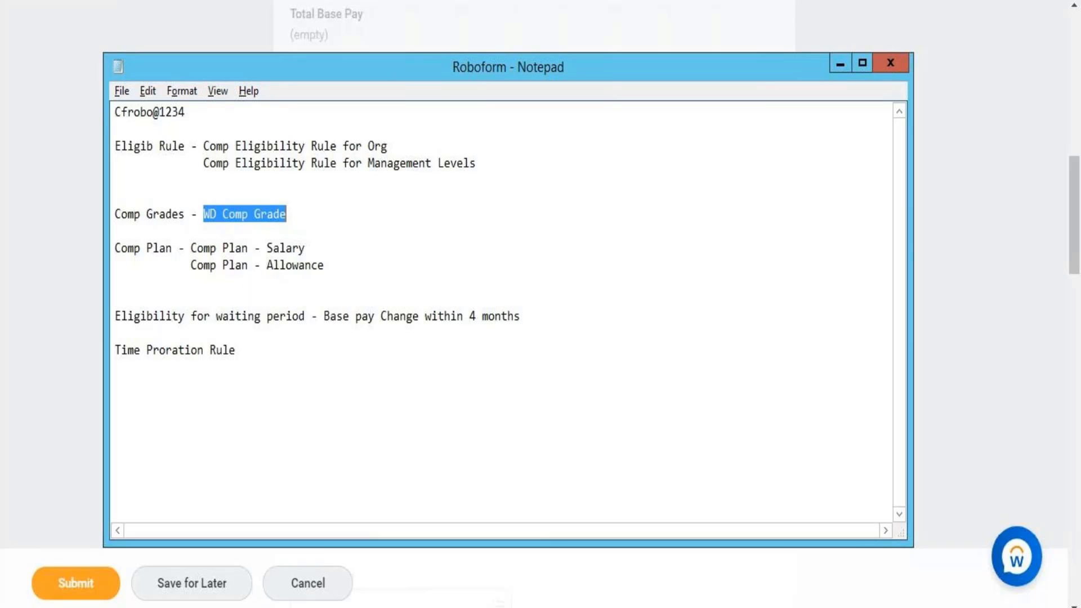
{"action": "key", "text": "alt+Tab"}
- Set the grade to WD Compensation Grade and save the Guidelines section
{"action": "left_click", "coordinate": [369, 479]}
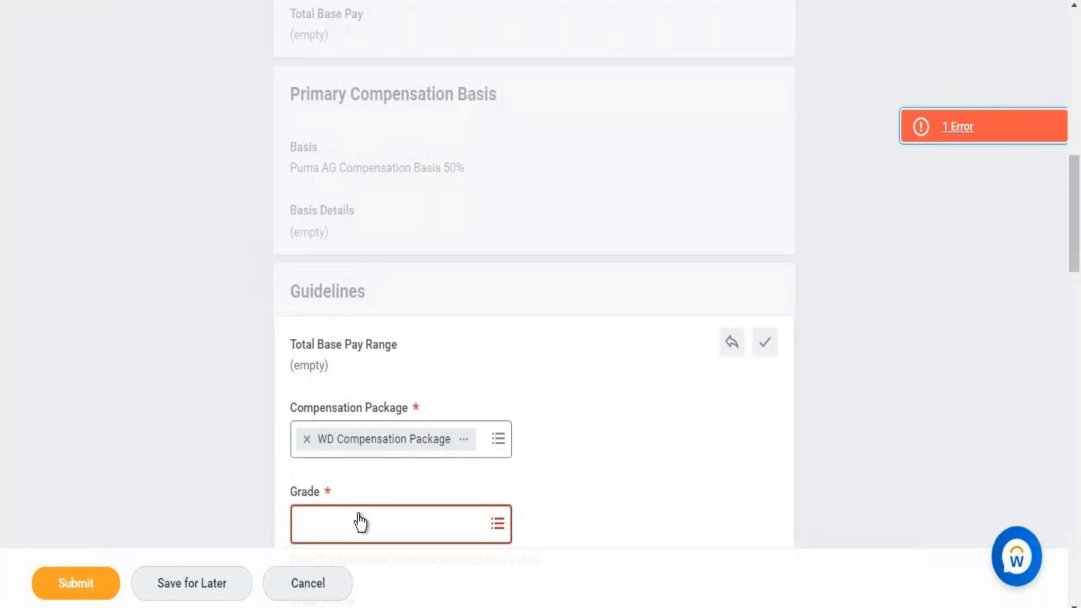
{"action": "left_click", "coordinate": [360, 523]}
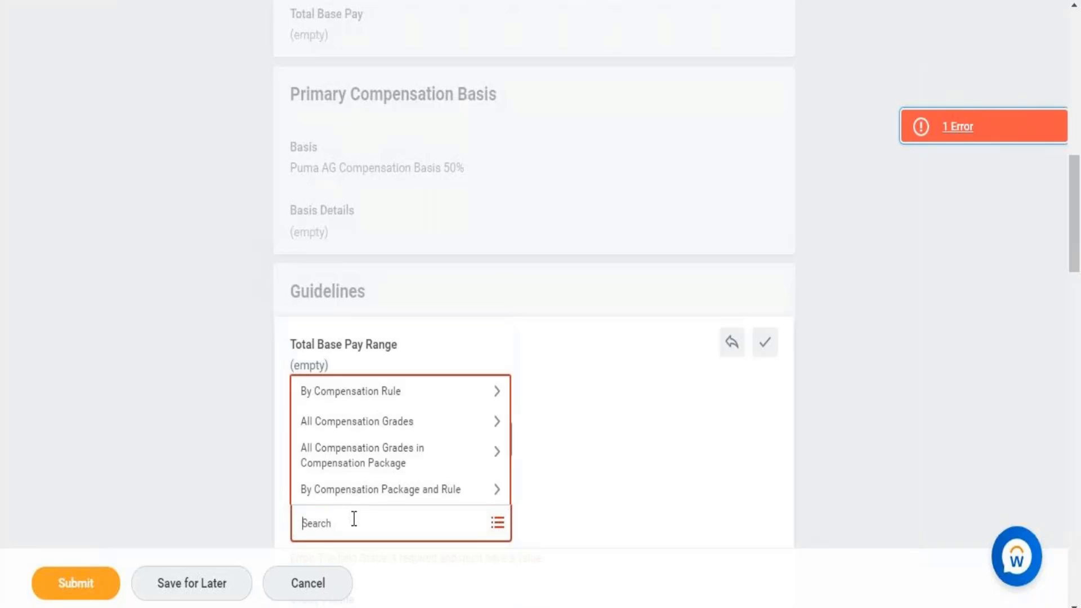
{"action": "key", "text": "ctrl+v"}
{"action": "key", "text": "Return"}
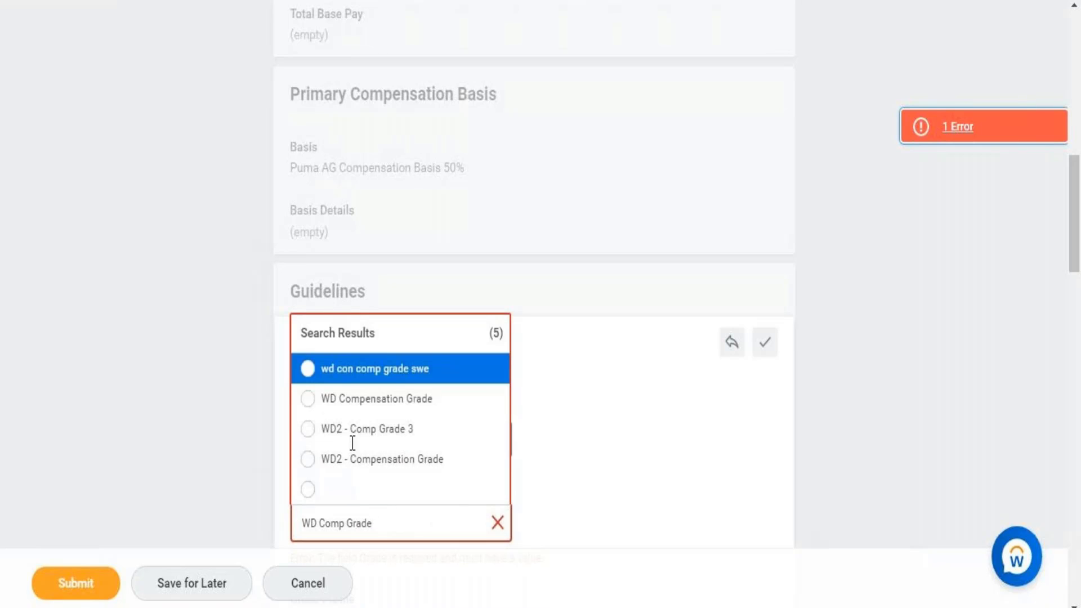
{"action": "left_click", "coordinate": [378, 402]}
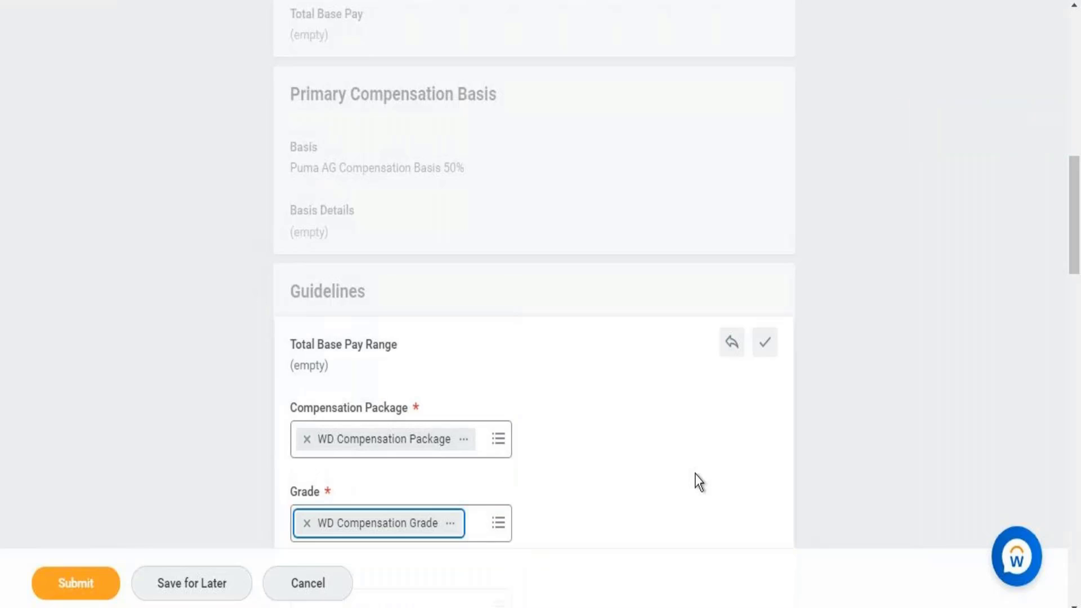
{"action": "left_click_drag", "start_coordinate": [1077, 218], "coordinate": [1079, 275]}
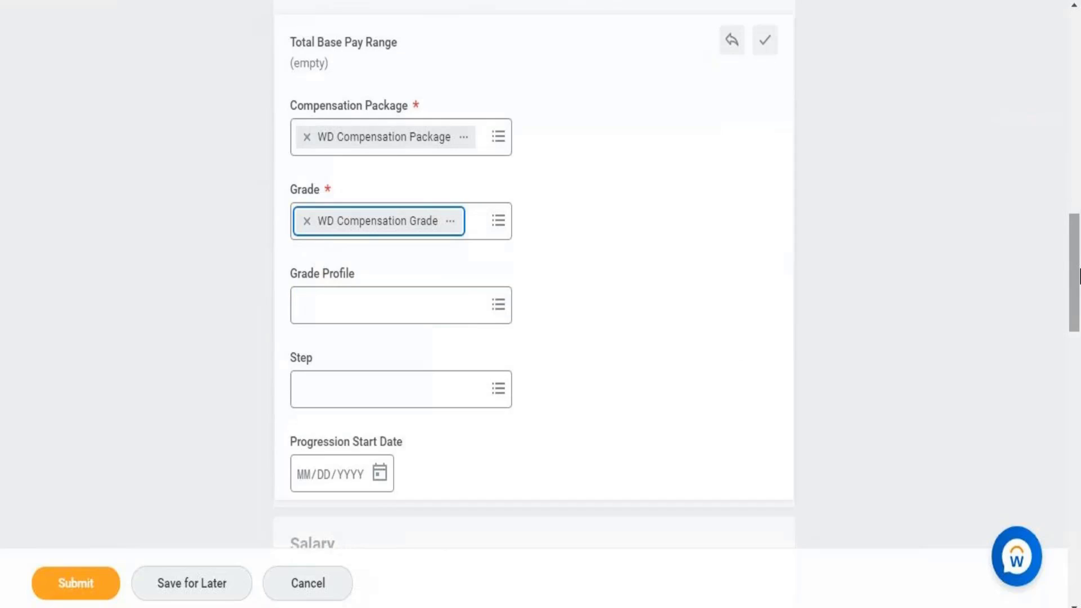
{"action": "left_click", "coordinate": [767, 46]}
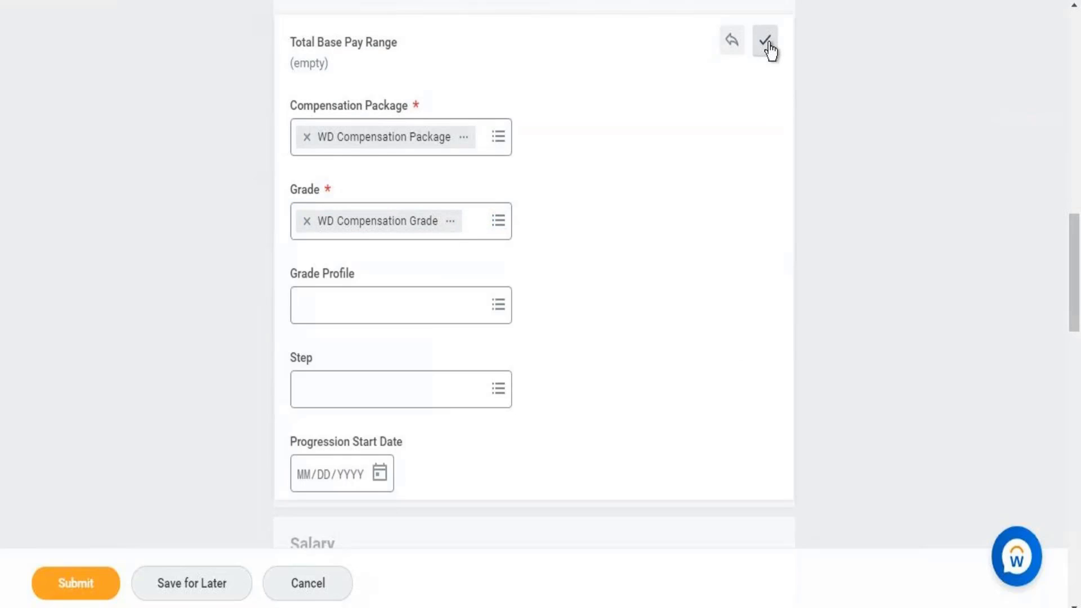
{"action": "left_click", "coordinate": [767, 46]}
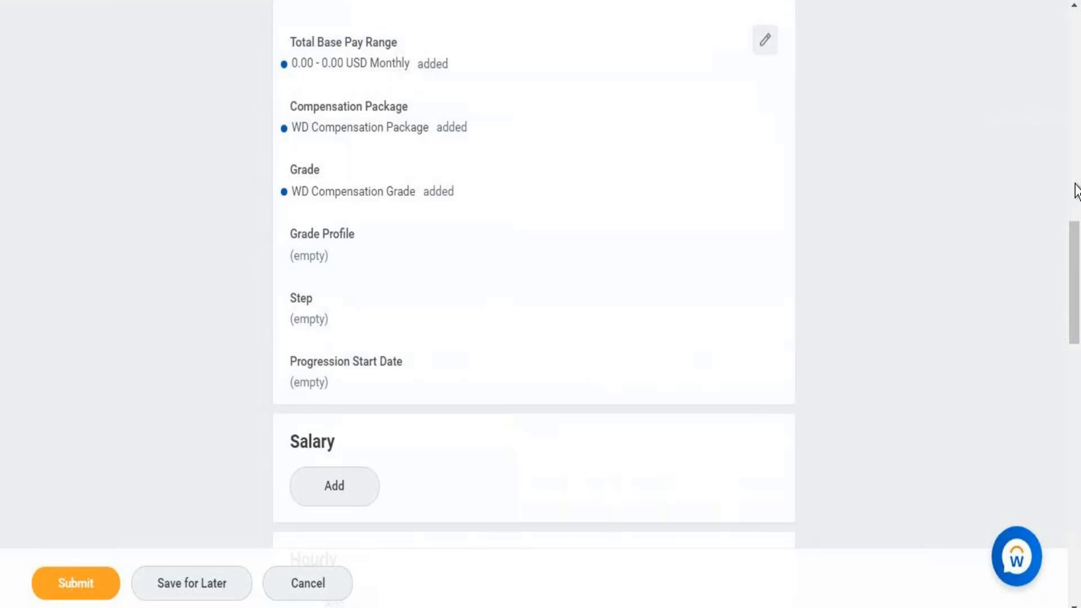
- Add a salary entry with compensation plan WD Comp Plan - Salary, pasting the name from the notes
{"action": "scroll", "coordinate": [1078, 254], "scroll_direction": "up", "scroll_amount": 2}
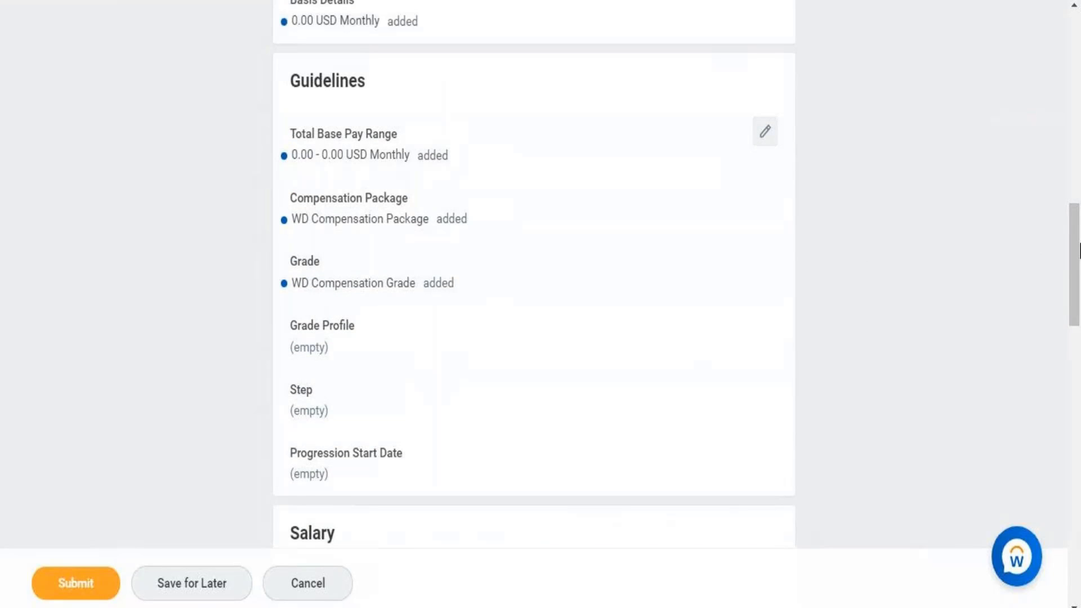
{"action": "left_click_drag", "start_coordinate": [1075, 262], "coordinate": [1056, 316]}
{"action": "left_click", "coordinate": [321, 194]}
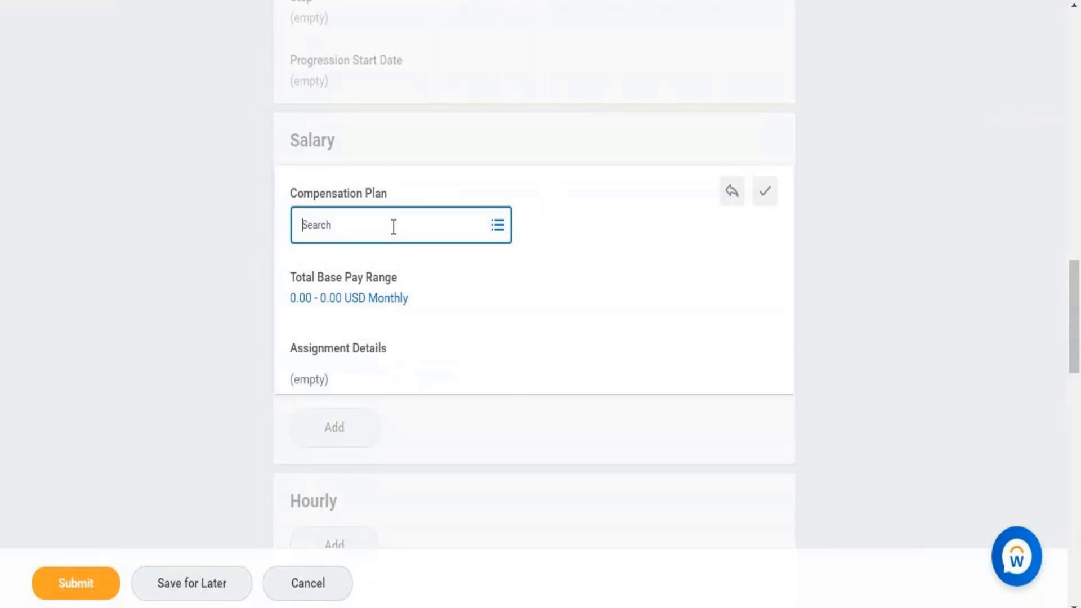
{"action": "left_click", "coordinate": [393, 226]}
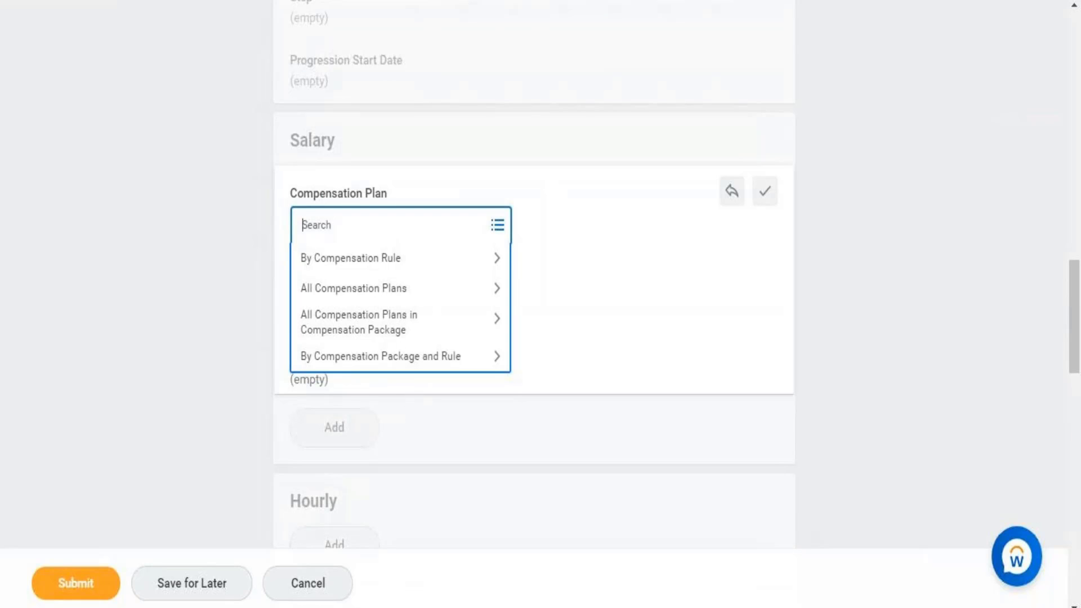
{"action": "left_click", "coordinate": [396, 606]}
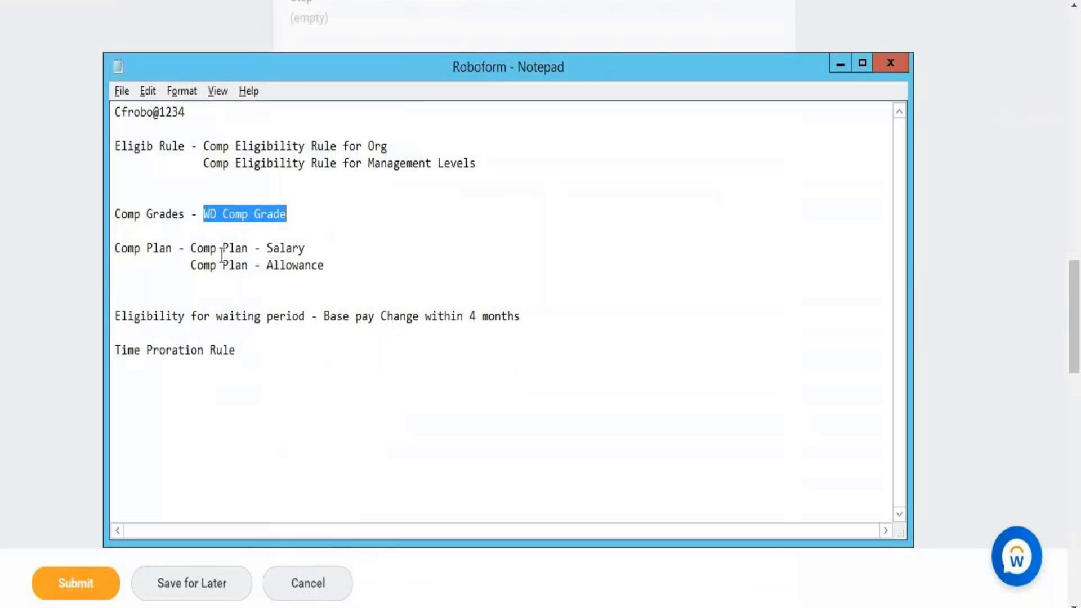
{"action": "left_click_drag", "start_coordinate": [191, 247], "coordinate": [312, 247]}
{"action": "key", "text": "ctrl+c"}
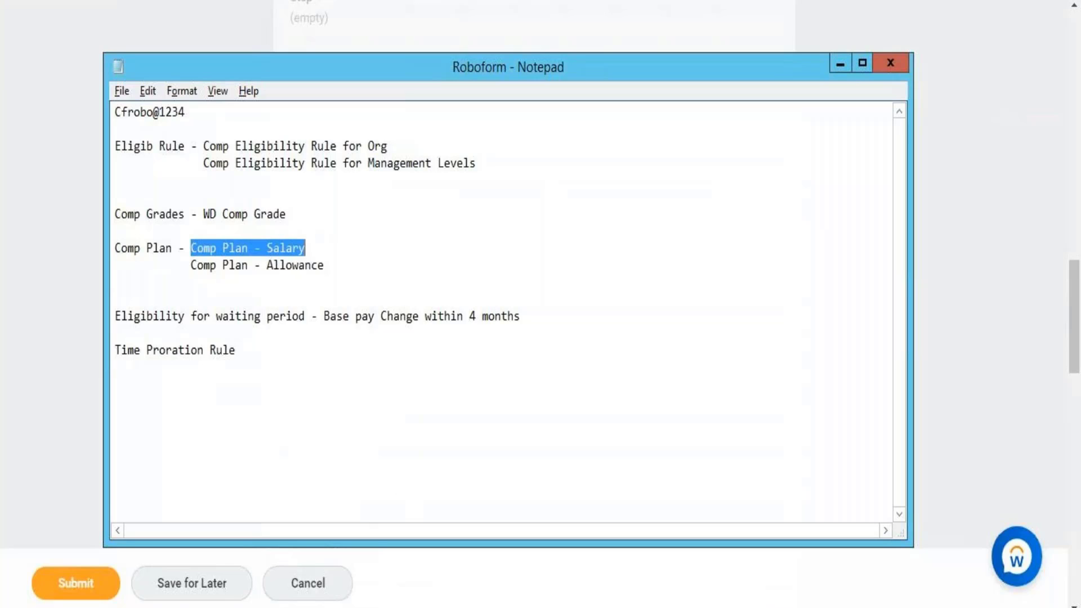
{"action": "key", "text": "alt+Tab"}
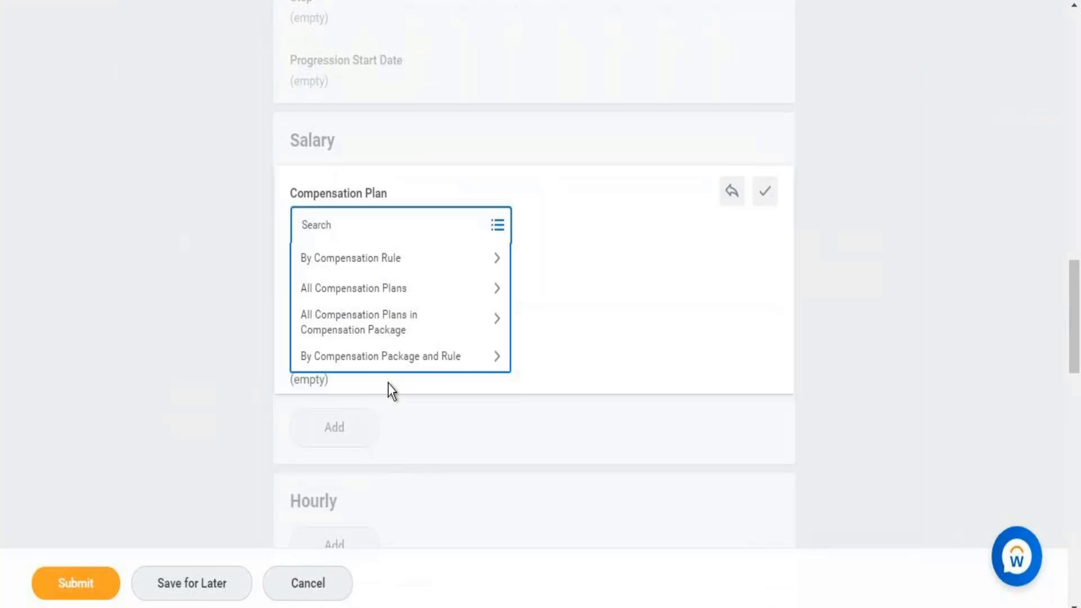
{"action": "key", "text": "ctrl+v"}
{"action": "key", "text": "Return"}
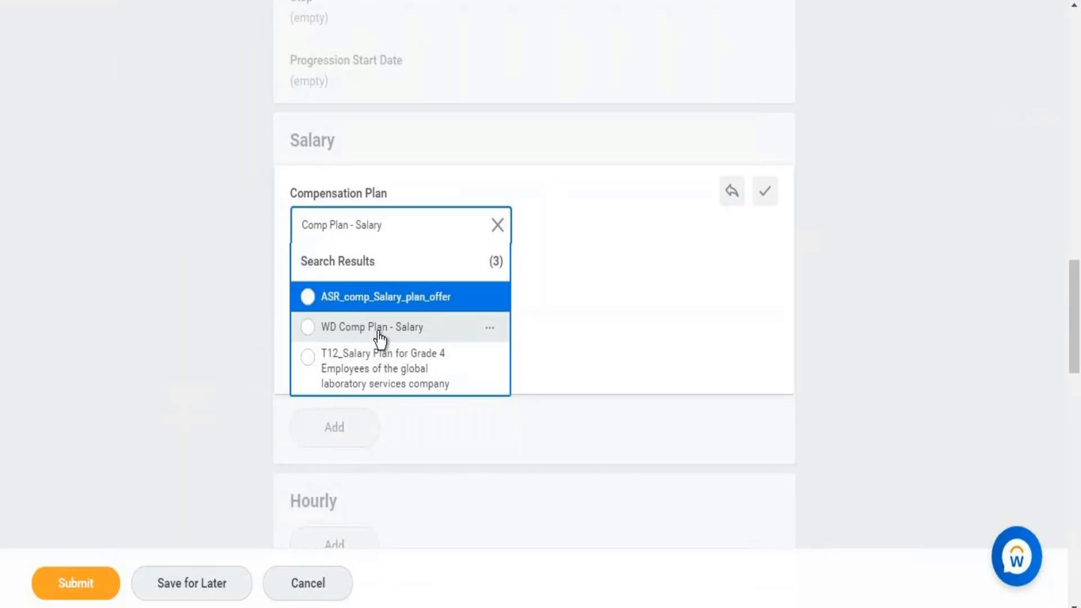
{"action": "left_click", "coordinate": [378, 333]}
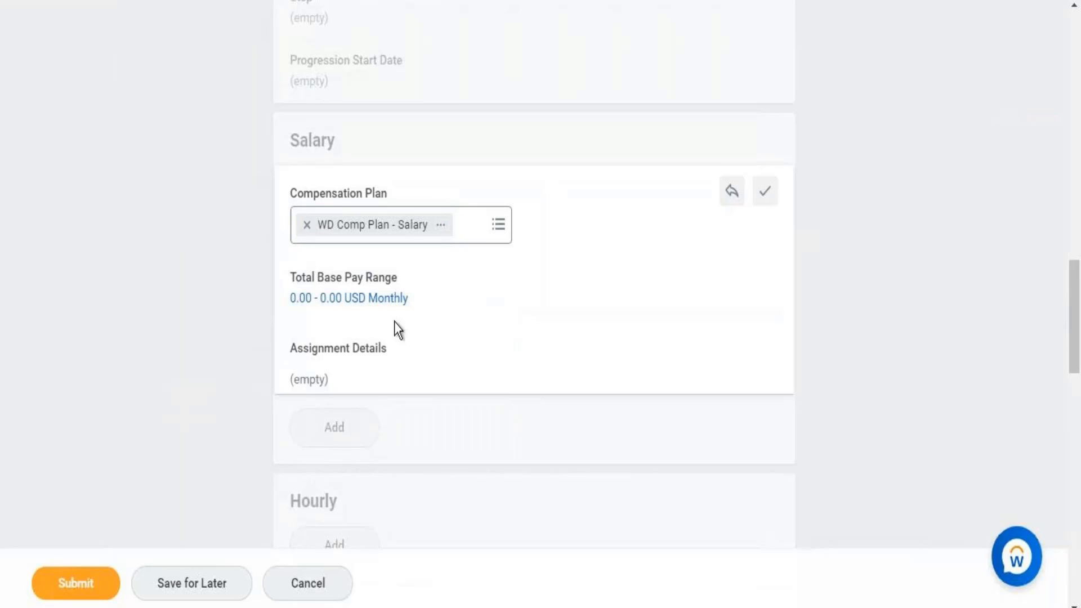
- Confirm the salary plan and replace its 0.00 amount with 10,000 USD Monthly
{"action": "left_click", "coordinate": [766, 194]}
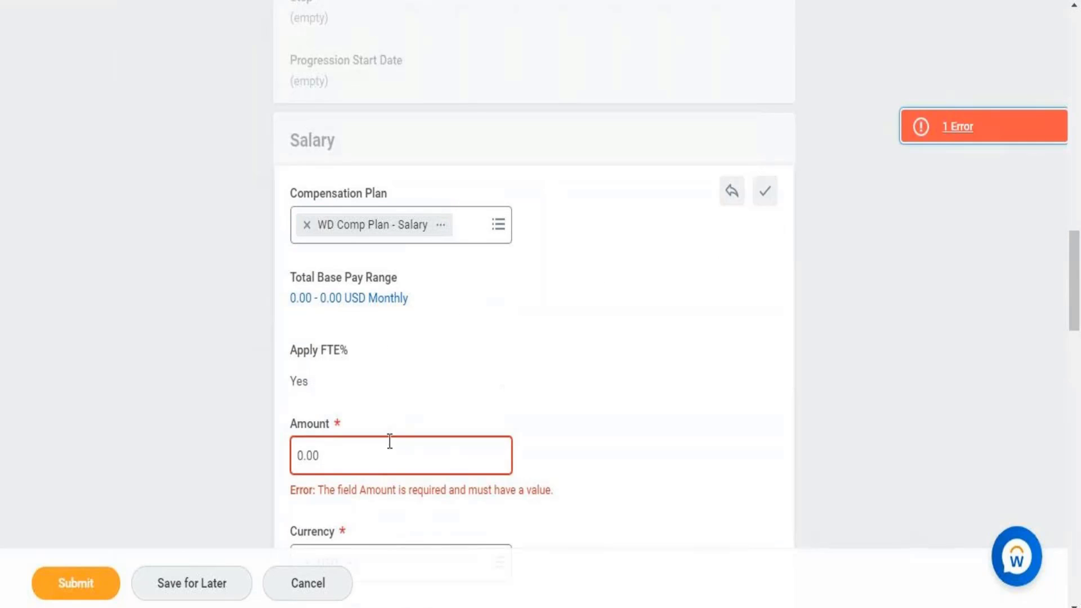
{"action": "left_click", "coordinate": [346, 455]}
{"action": "double_click", "coordinate": [347, 454]}
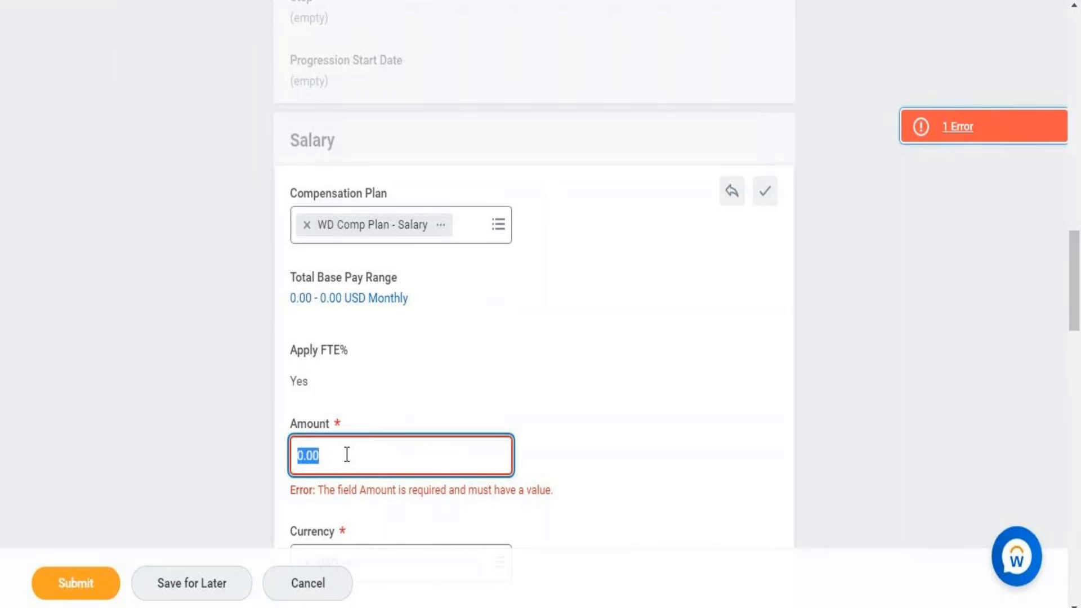
{"action": "key", "text": "BackSpace"}
{"action": "type", "text": "10000"}
{"action": "scroll", "coordinate": [577, 318], "scroll_direction": "down", "scroll_amount": 5}
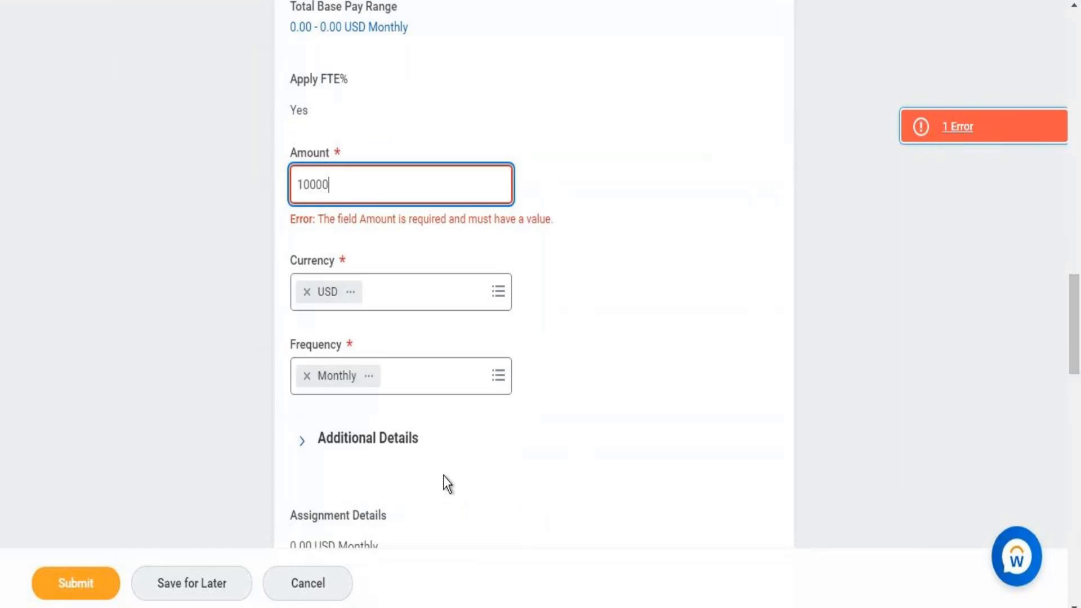
{"action": "left_click", "coordinate": [690, 384]}
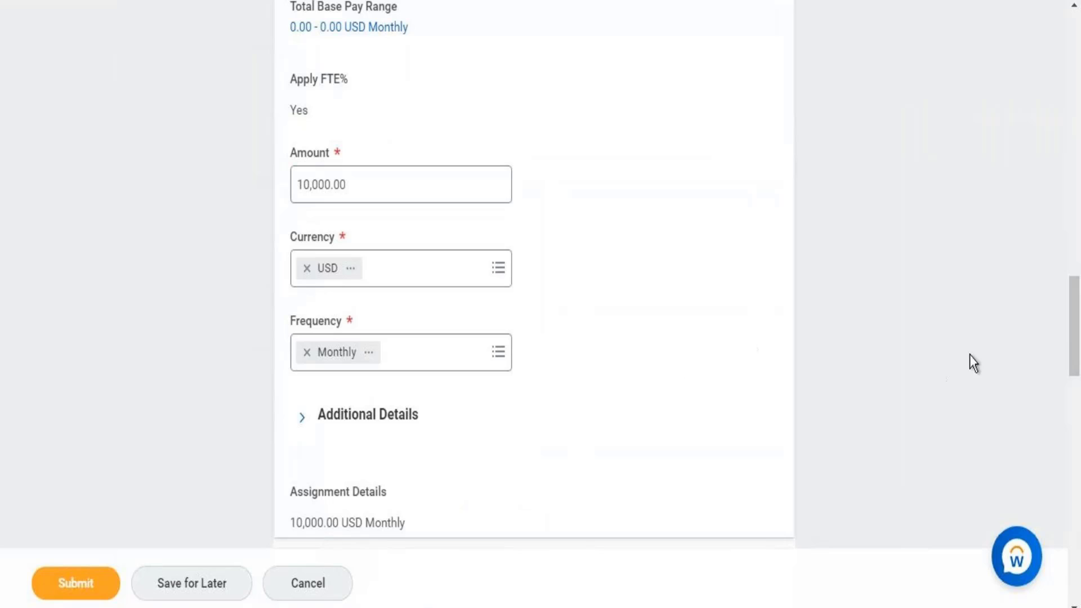
{"action": "left_click_drag", "start_coordinate": [1072, 307], "coordinate": [1078, 357]}
{"action": "scroll", "coordinate": [1079, 357], "scroll_direction": "down", "scroll_amount": 3}
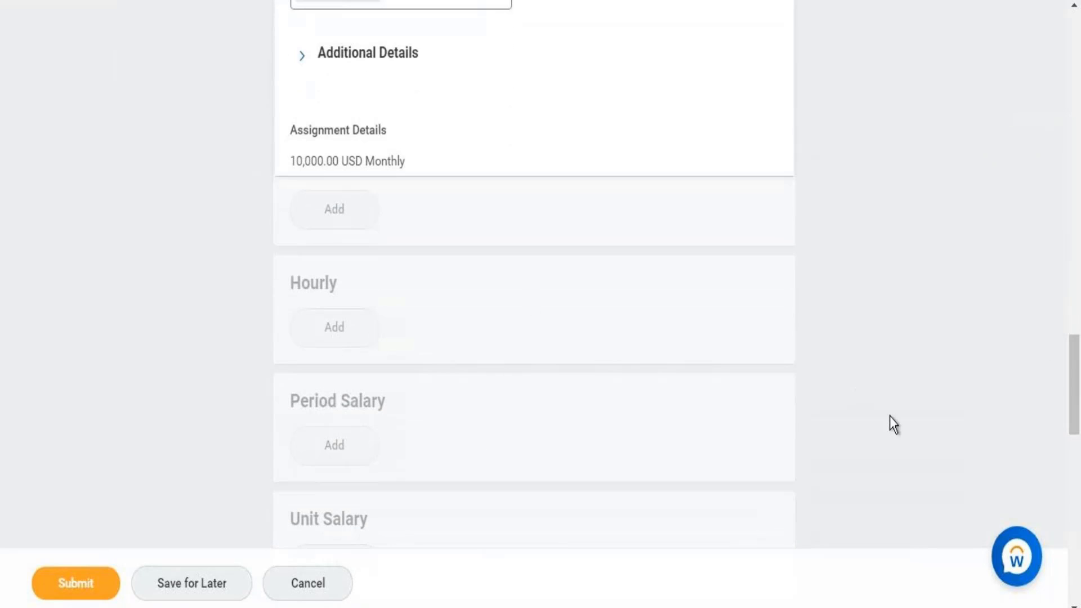
{"action": "left_click_drag", "start_coordinate": [1075, 397], "coordinate": [1079, 474]}
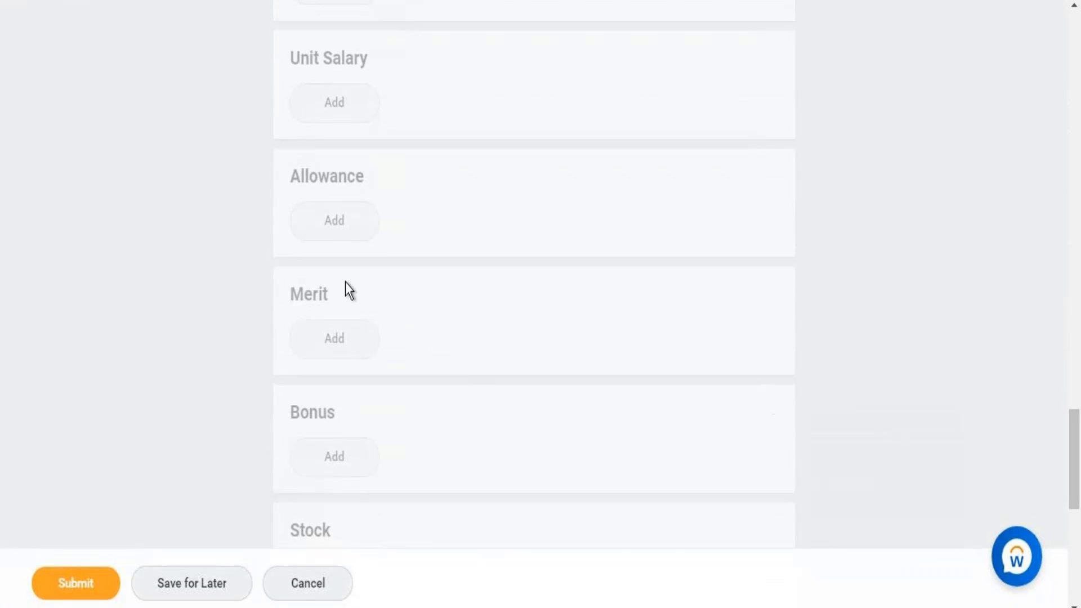
- Add a new Allowance entry to the compensation form, leaving its plan blank
{"action": "left_click", "coordinate": [336, 235]}
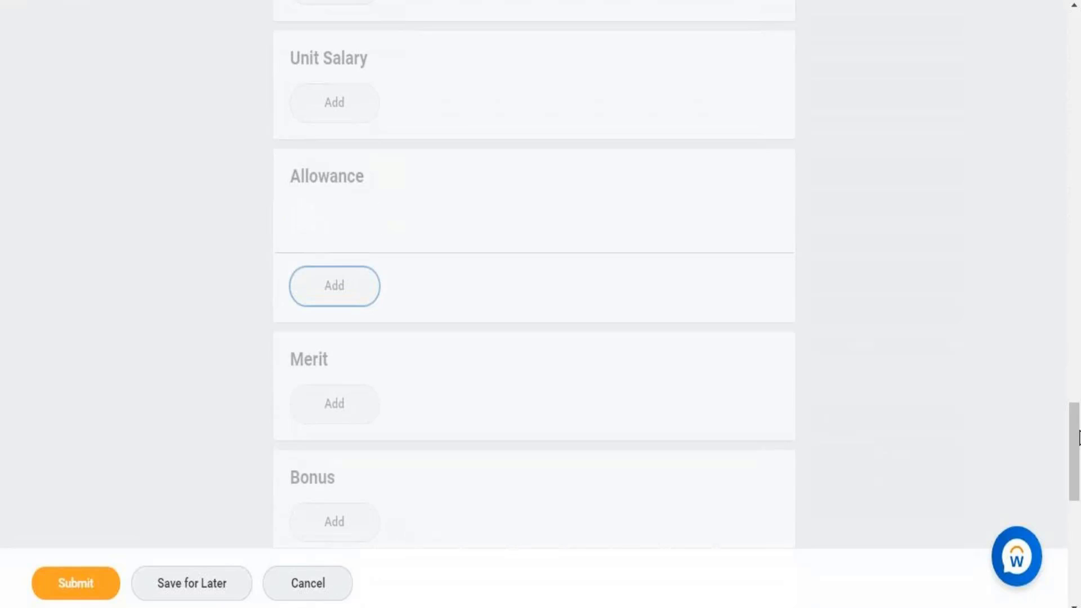
{"action": "left_click_drag", "start_coordinate": [1073, 439], "coordinate": [1060, 302]}
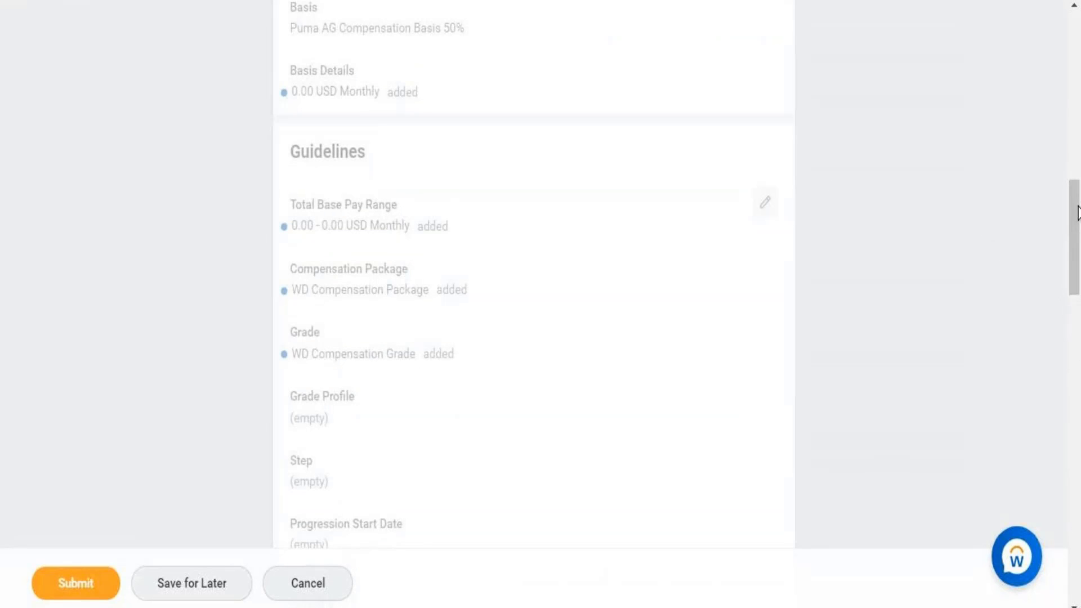
{"action": "left_click_drag", "start_coordinate": [1076, 212], "coordinate": [1069, 391]}
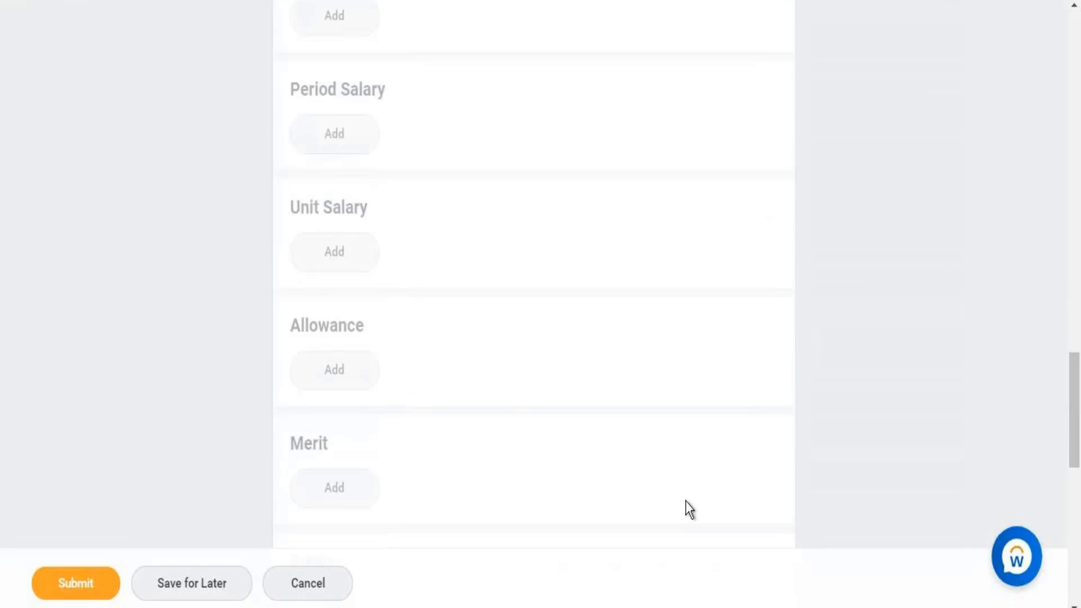
{"action": "mouse_move", "coordinate": [1076, 398]}
{"action": "left_mouse_down"}
{"action": "mouse_move", "coordinate": [1076, 495]}
{"action": "mouse_move", "coordinate": [1066, 289]}
{"action": "mouse_move", "coordinate": [1073, 379]}
{"action": "left_mouse_up"}
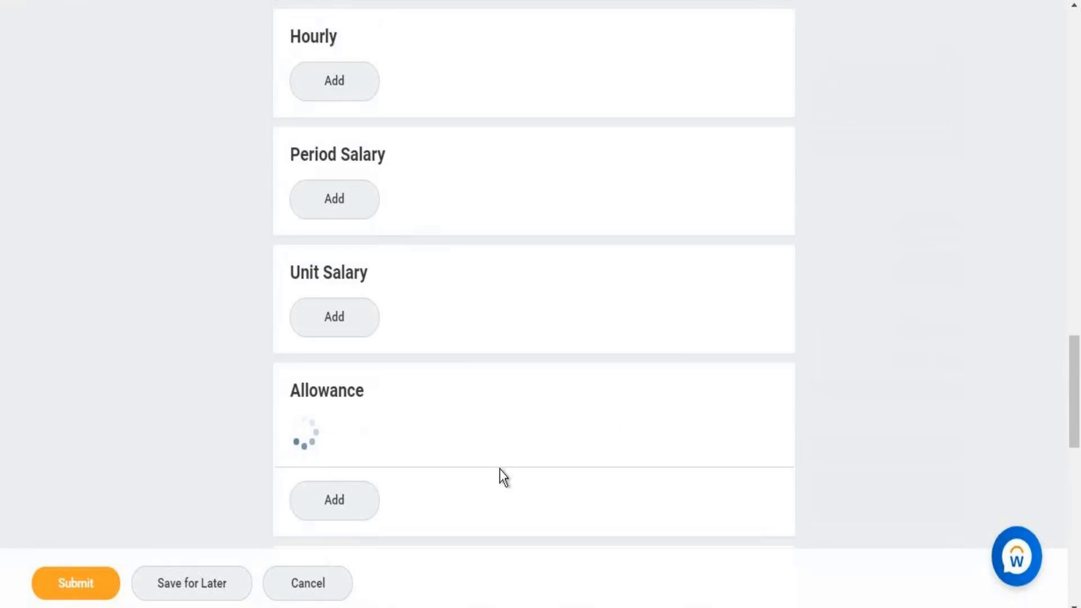
{"action": "scroll", "coordinate": [499, 469], "scroll_direction": "down", "scroll_amount": 10}
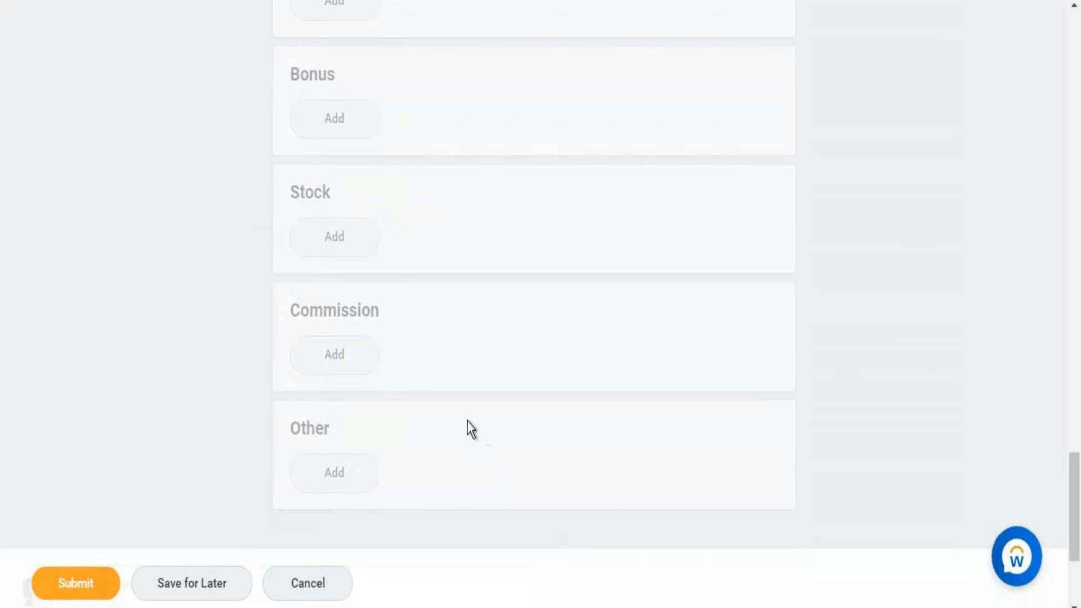
{"action": "left_click_drag", "start_coordinate": [1073, 508], "coordinate": [1062, 442]}
- Paste 'Comp Plan - Allowance' from the notes into the Compensation Plan search
{"action": "scroll", "coordinate": [1062, 439], "scroll_direction": "up", "scroll_amount": 3}
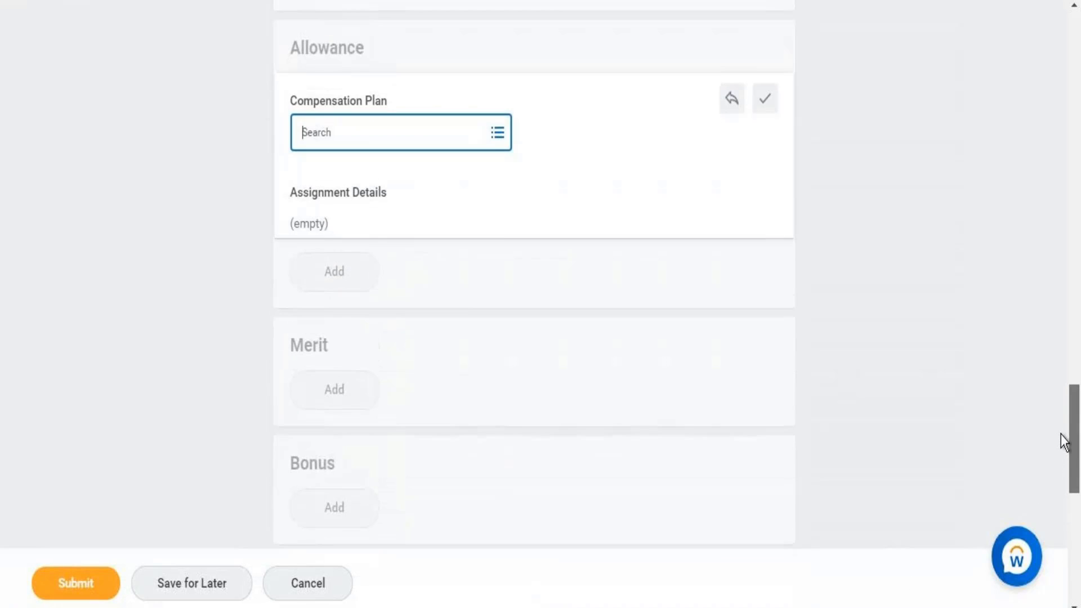
{"action": "scroll", "coordinate": [1056, 417], "scroll_direction": "up", "scroll_amount": 2}
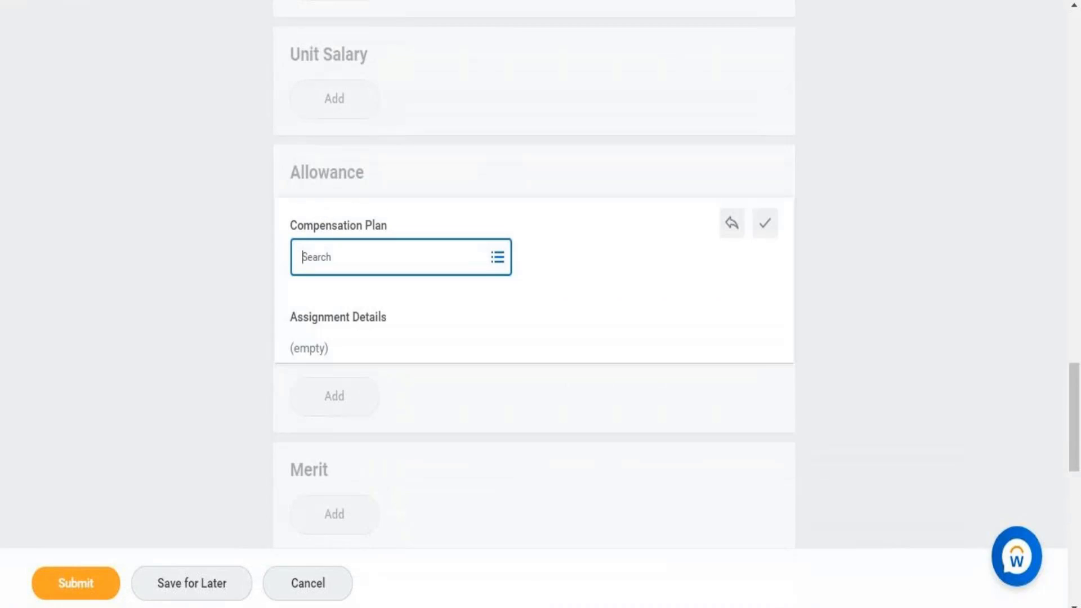
{"action": "left_click", "coordinate": [347, 469]}
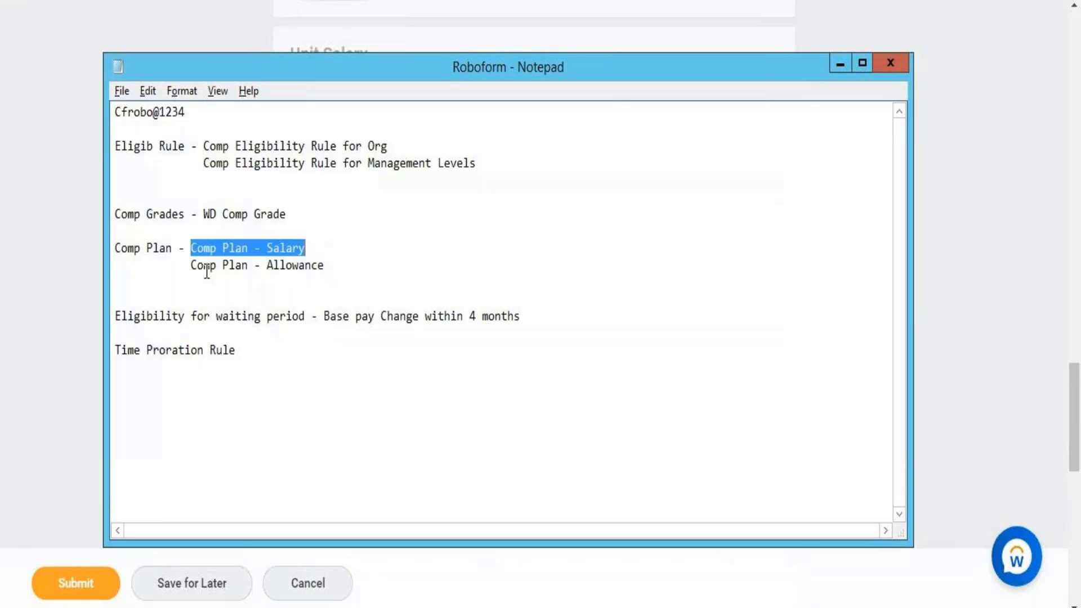
{"action": "left_click_drag", "start_coordinate": [192, 265], "coordinate": [314, 276]}
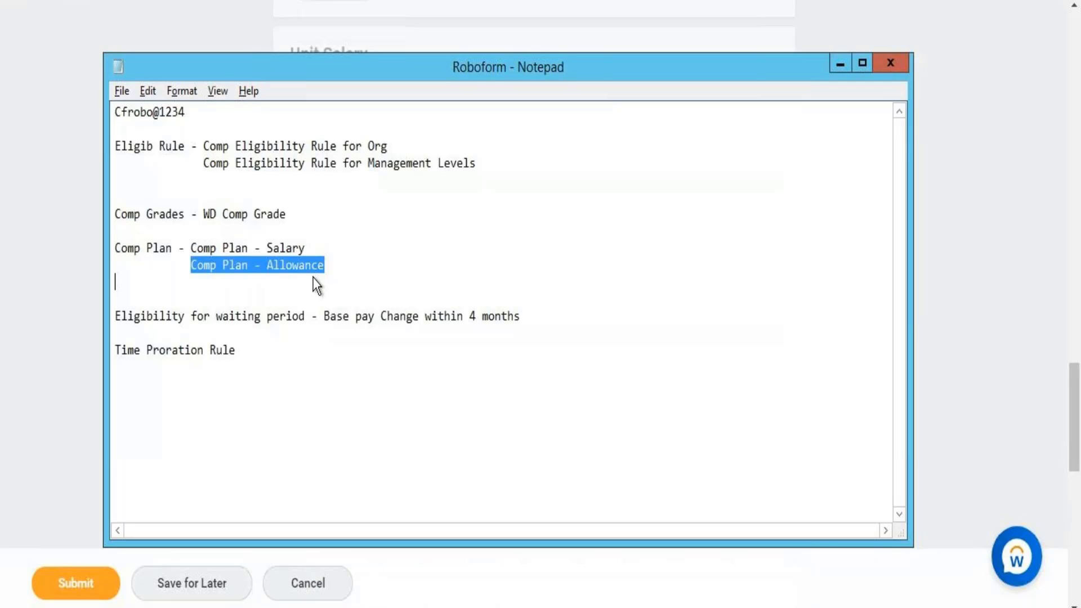
{"action": "key", "text": "ctrl+c"}
{"action": "key", "text": "alt+Tab"}
{"action": "key", "text": "ctrl+v"}
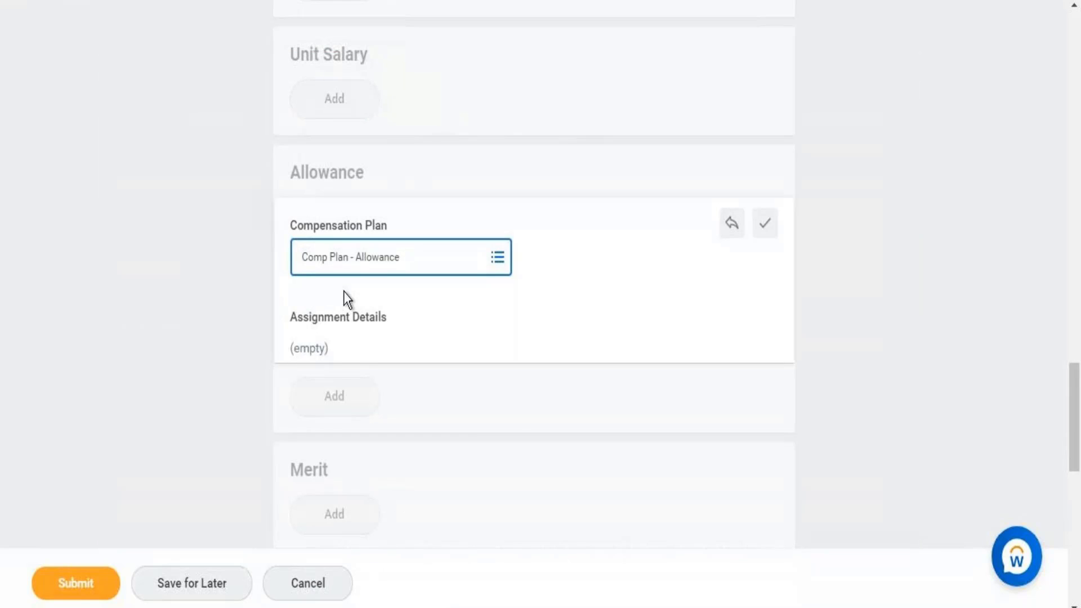
- Narrow the search to 'Allowance' and choose Allowance Plan Amount (3,421.00 USD Monthly)
{"action": "key", "text": "Return"}
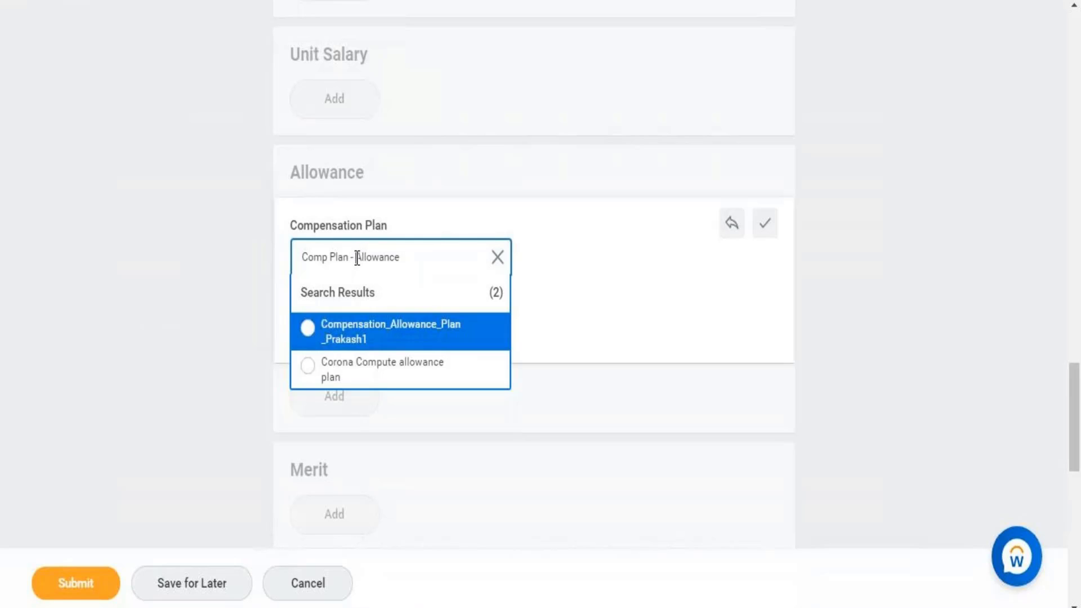
{"action": "key", "text": "BackSpace"}
{"action": "key", "text": "BackSpace"}
{"action": "key", "text": "BackSpace"}
{"action": "key", "text": "BackSpace"}
{"action": "key", "text": "BackSpace"}
{"action": "key", "text": "BackSpace"}
{"action": "key", "text": "BackSpace"}
{"action": "key", "text": "BackSpace"}
{"action": "key", "text": "BackSpace"}
{"action": "key", "text": "BackSpace"}
{"action": "key", "text": "BackSpace"}
{"action": "key", "text": "BackSpace"}
{"action": "key", "text": "Return"}
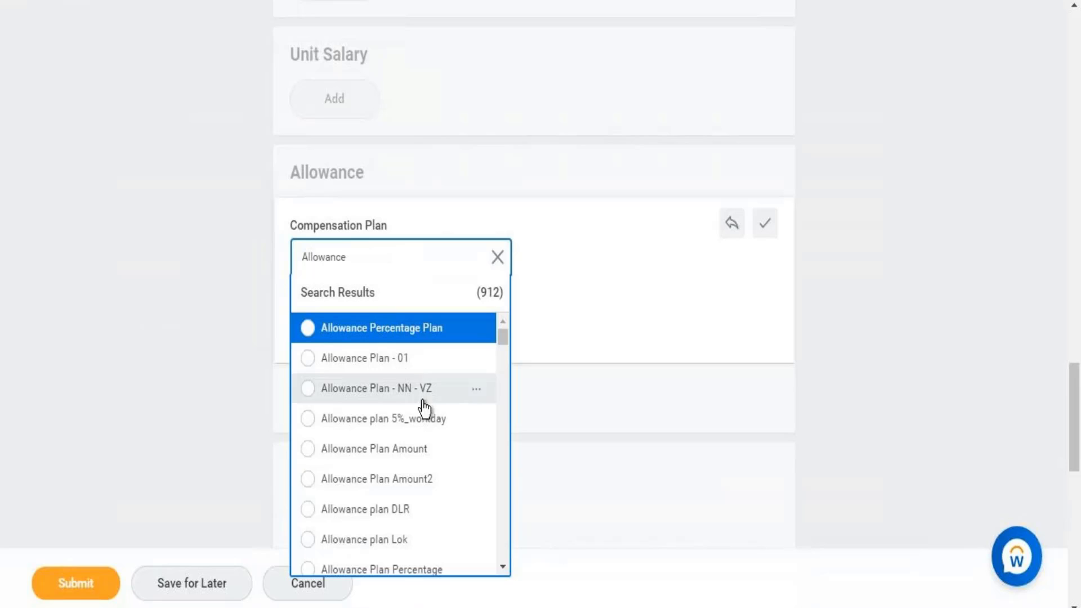
{"action": "left_click", "coordinate": [416, 449]}
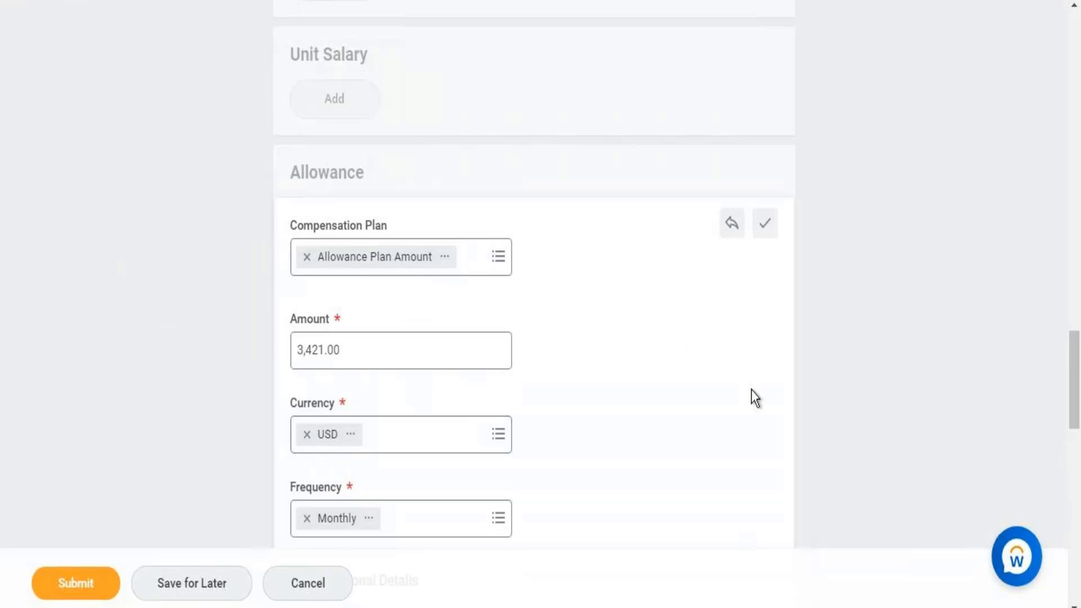
{"action": "left_click_drag", "start_coordinate": [1076, 373], "coordinate": [1060, 323]}
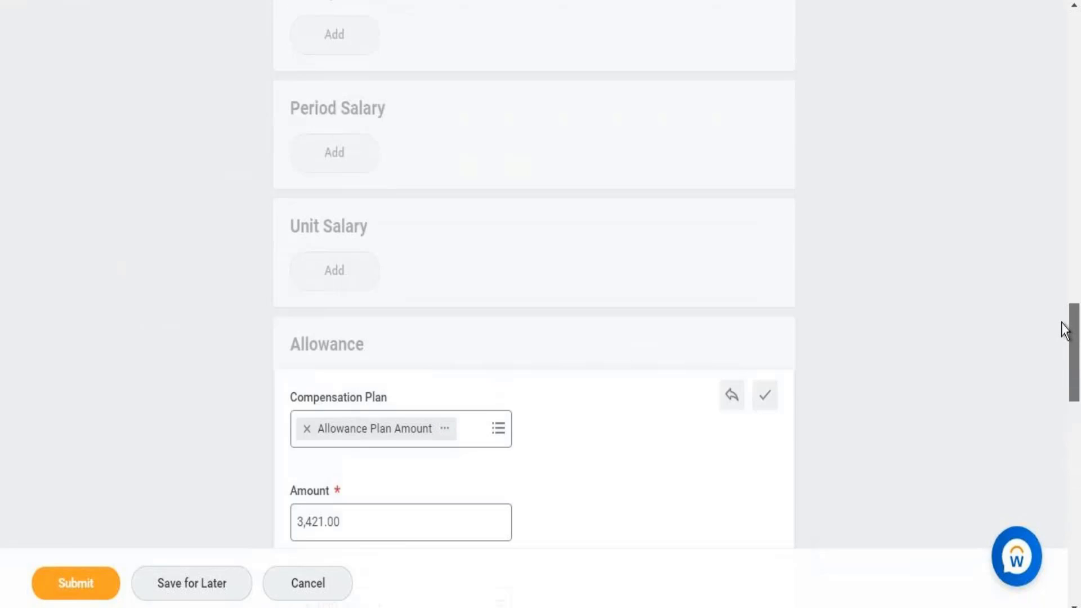
- Save the 3,421.00 USD allowance, submit, and review the missing-Reason error and two alerts
{"action": "left_click", "coordinate": [767, 399]}
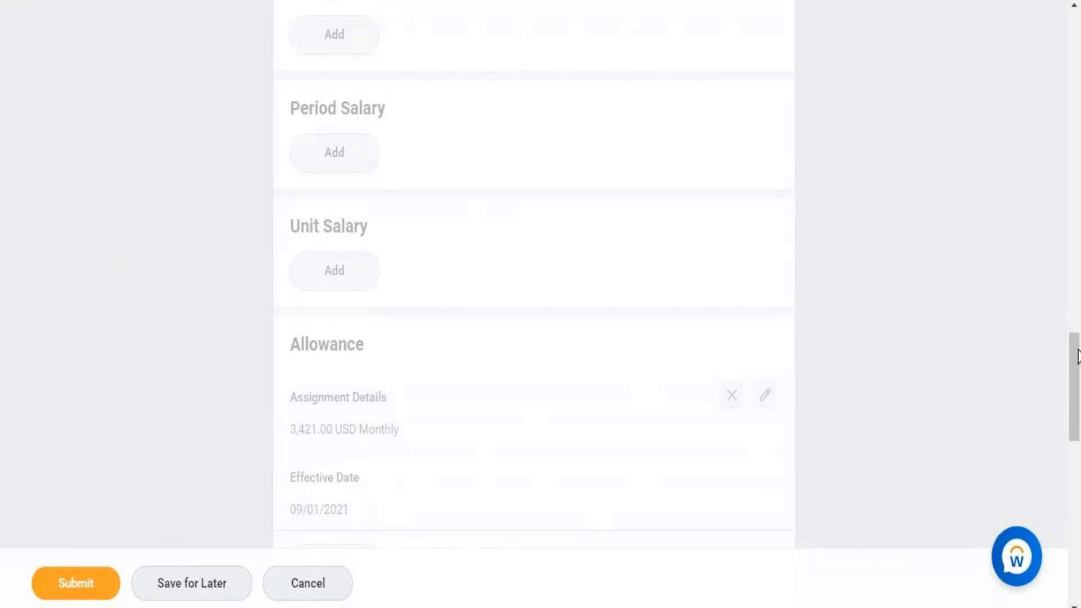
{"action": "left_click_drag", "start_coordinate": [1076, 374], "coordinate": [1076, 488]}
{"action": "left_click", "coordinate": [70, 590]}
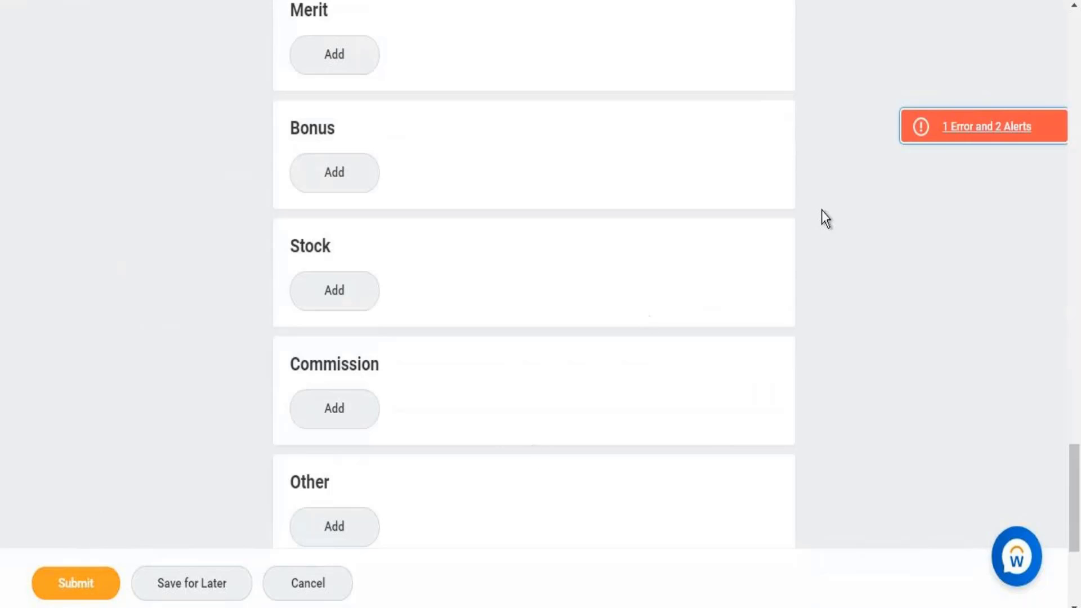
{"action": "left_click", "coordinate": [973, 131]}
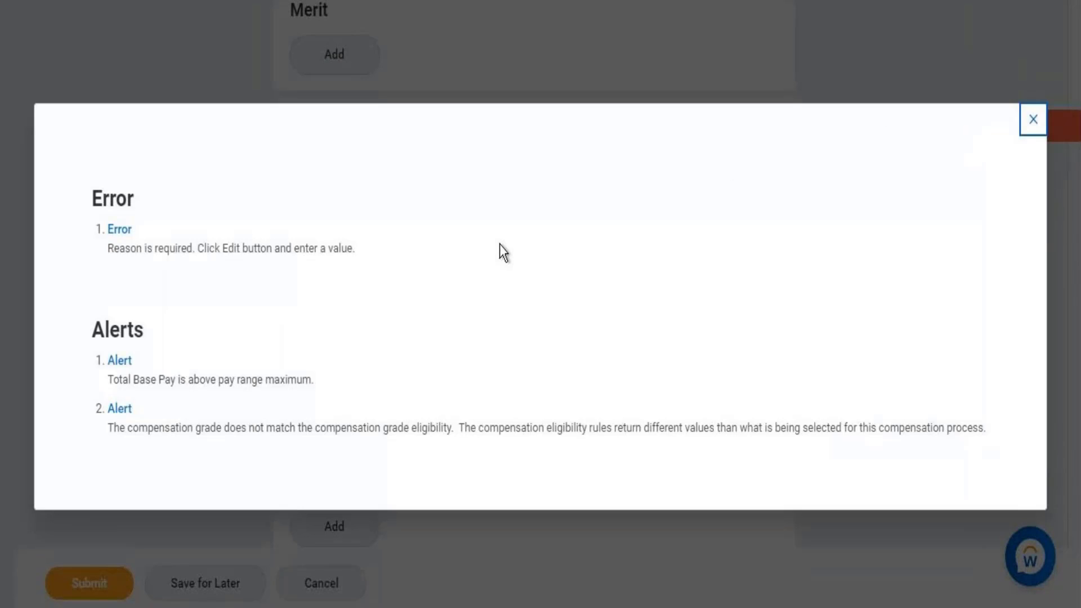
{"action": "left_click", "coordinate": [1031, 127]}
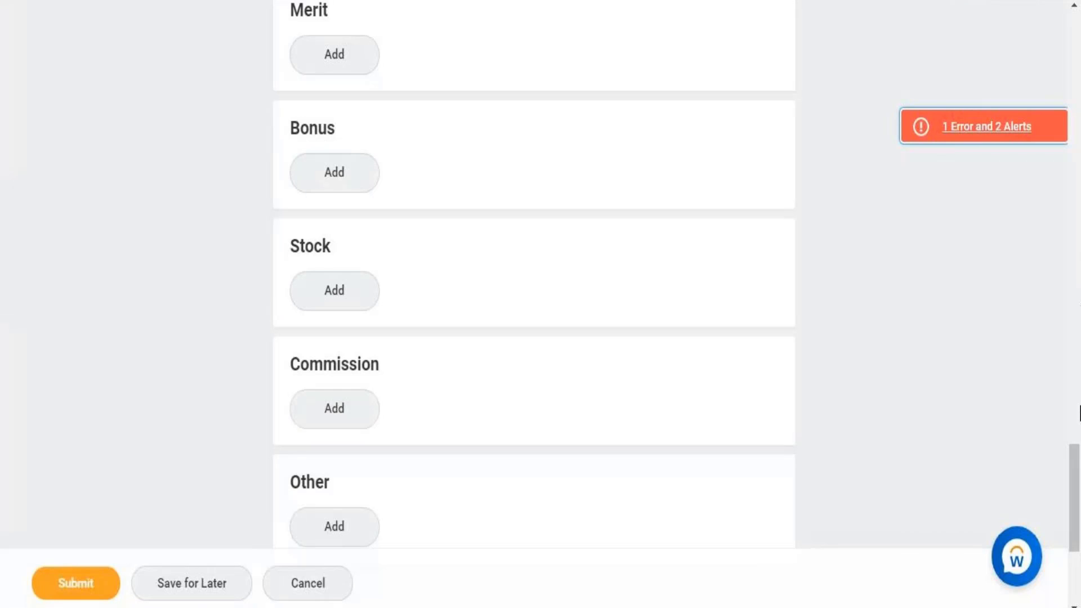
- Add the comment 'comp change' to the compensation request
{"action": "scroll", "coordinate": [1077, 505], "scroll_direction": "down", "scroll_amount": 5}
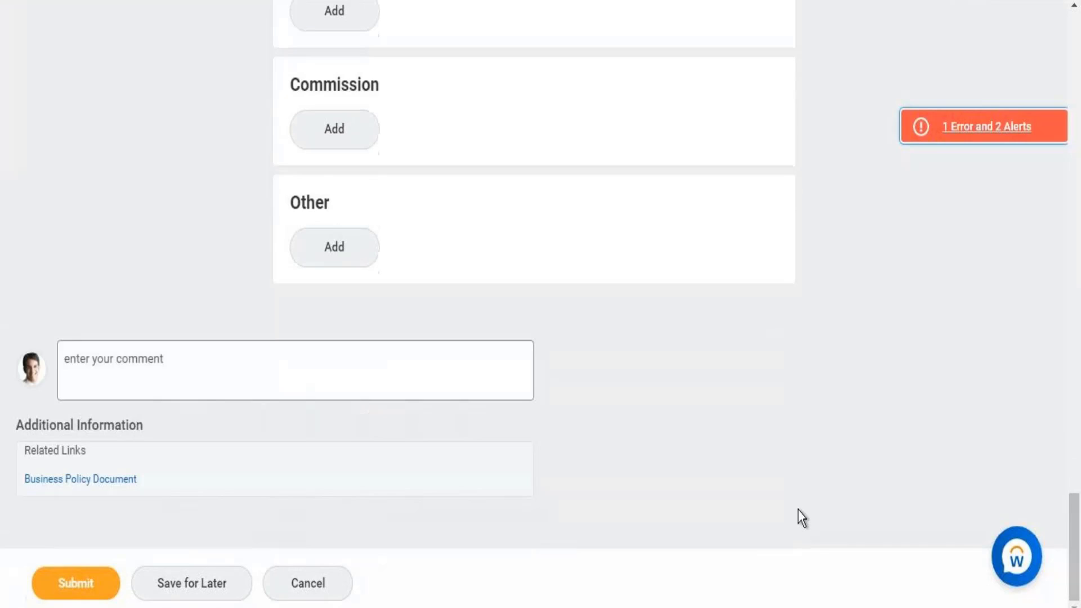
{"action": "left_click", "coordinate": [491, 366]}
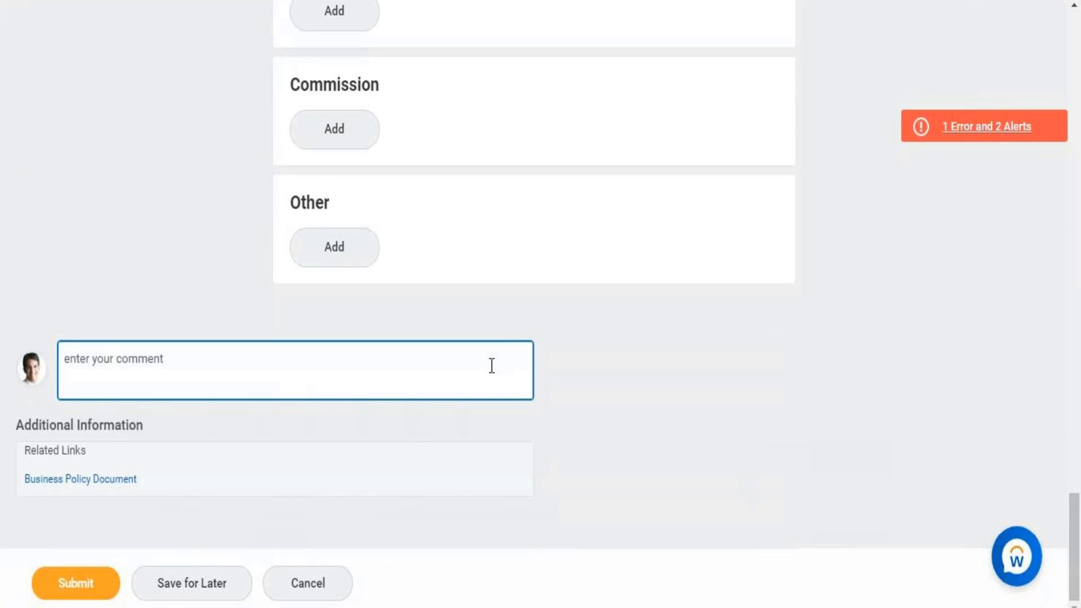
{"action": "type", "text": "comp"}
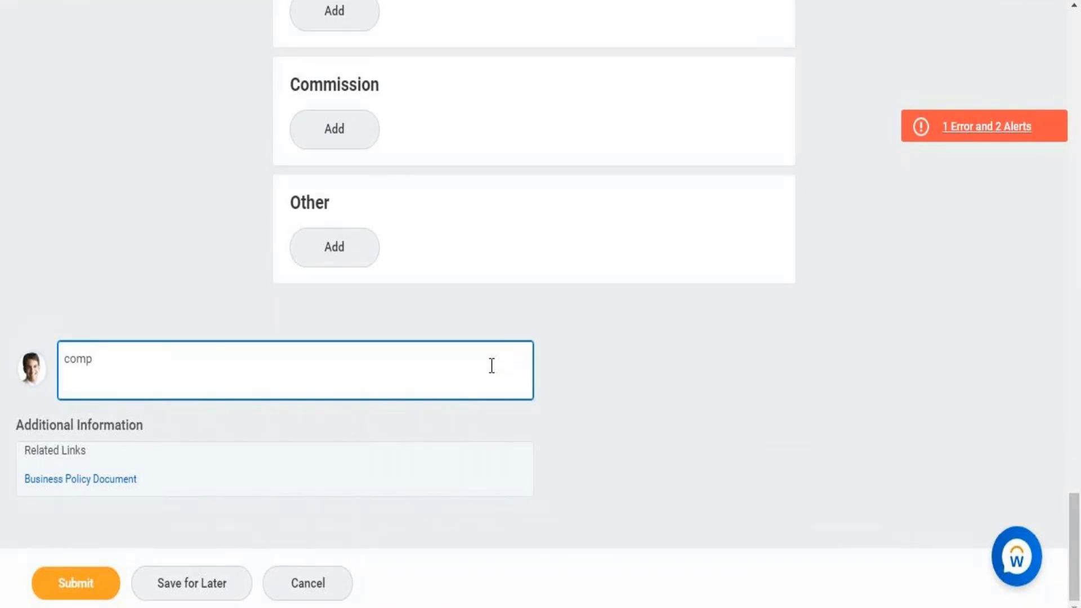
{"action": "type", "text": " change"}
- Set the reason to Base Salary Change > Currency Change and save the effective date section
{"action": "left_click_drag", "start_coordinate": [1078, 489], "coordinate": [1055, 45]}
{"action": "scroll", "coordinate": [883, 109], "scroll_direction": "down", "scroll_amount": 1}
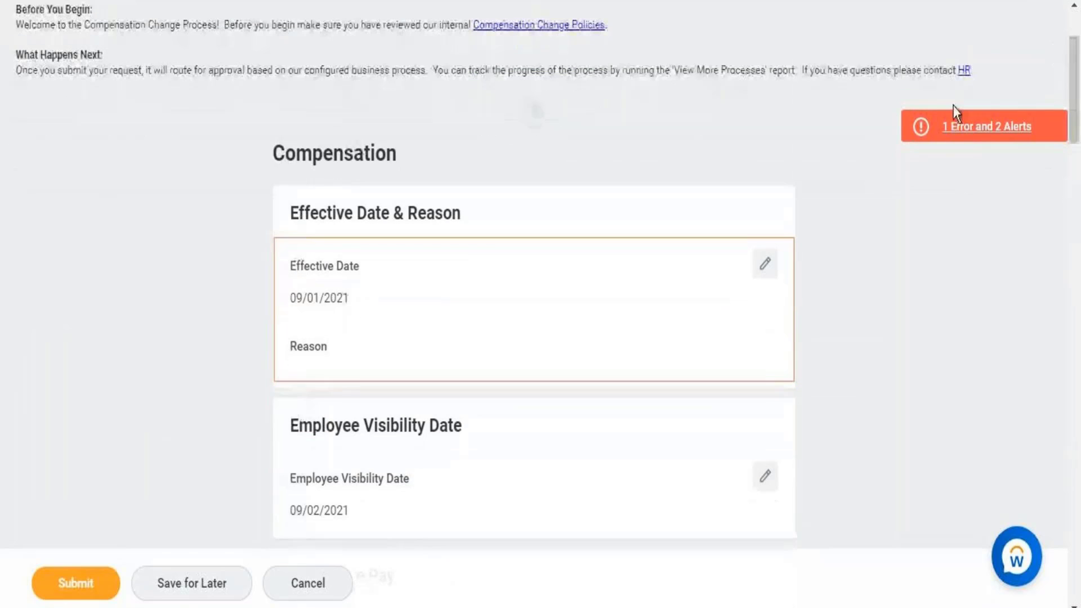
{"action": "left_click", "coordinate": [765, 263]}
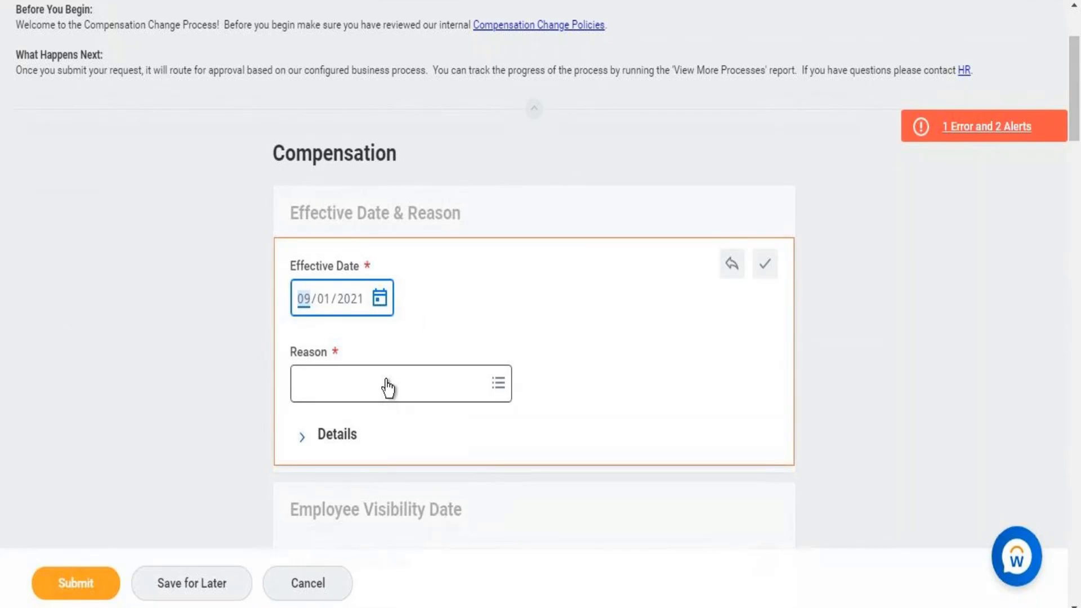
{"action": "left_click", "coordinate": [387, 387]}
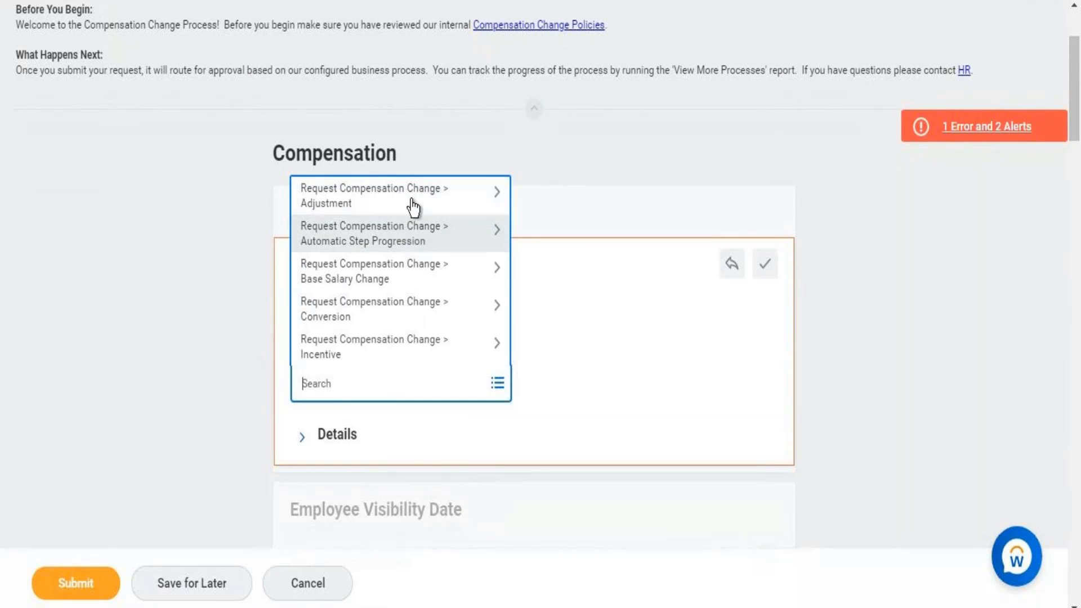
{"action": "left_click", "coordinate": [389, 276]}
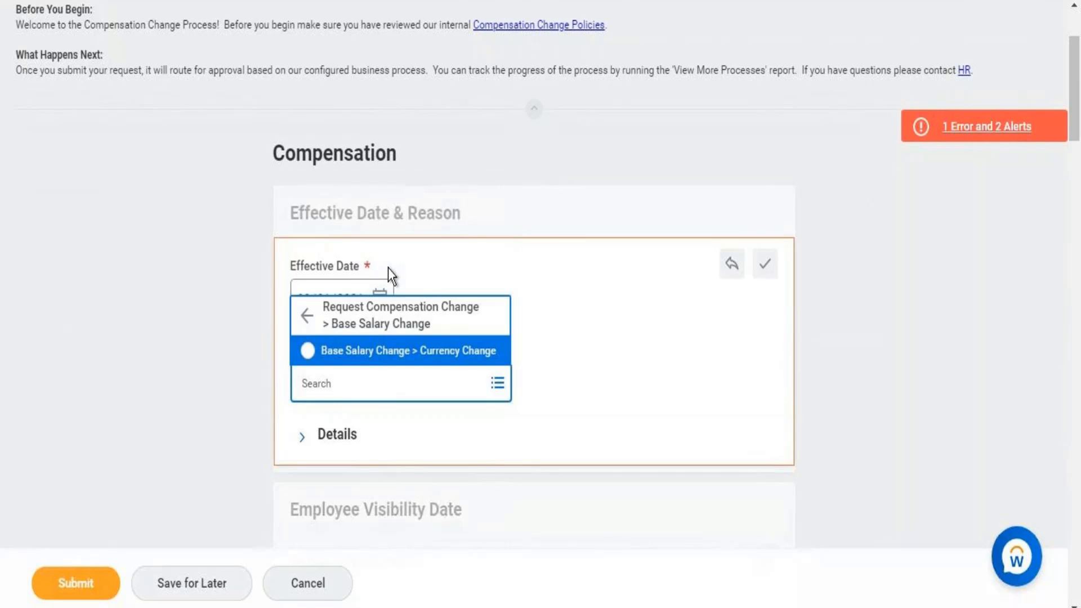
{"action": "left_click", "coordinate": [387, 353]}
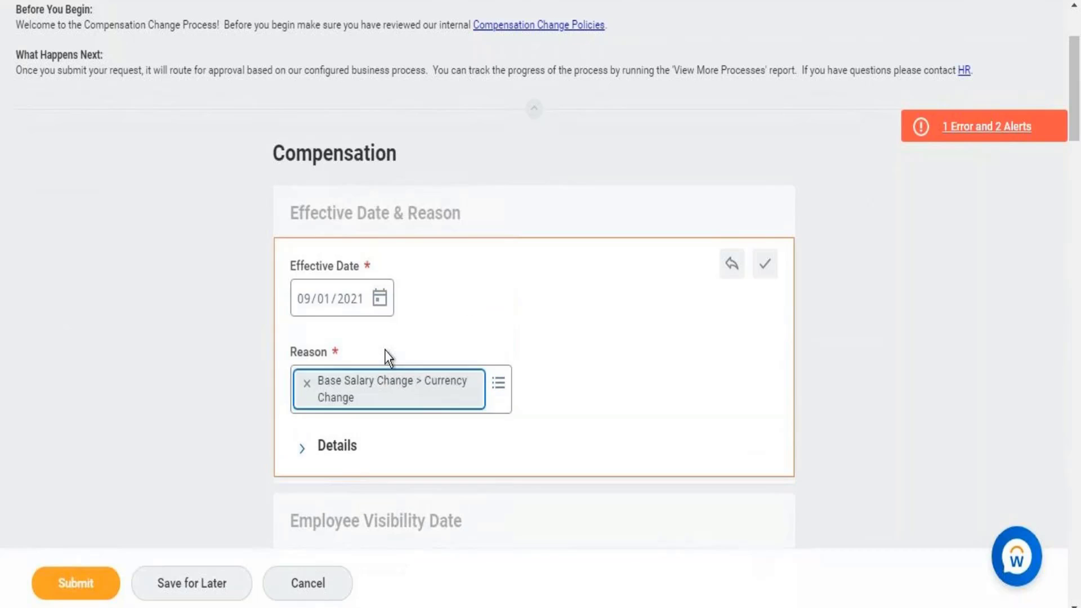
{"action": "left_click", "coordinate": [763, 276]}
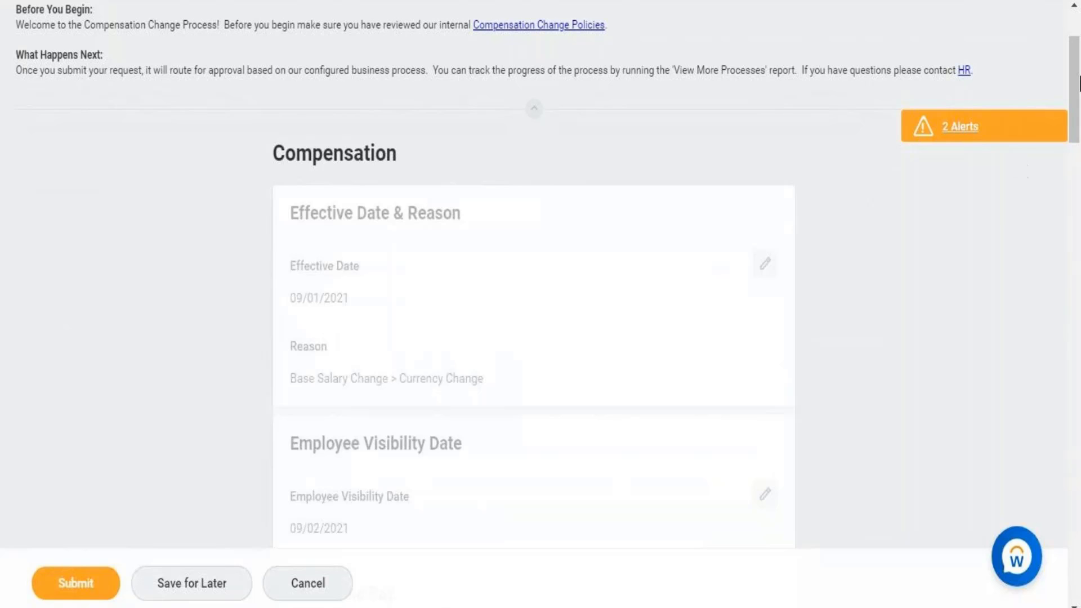
{"action": "scroll", "coordinate": [1077, 127], "scroll_direction": "down", "scroll_amount": 5}
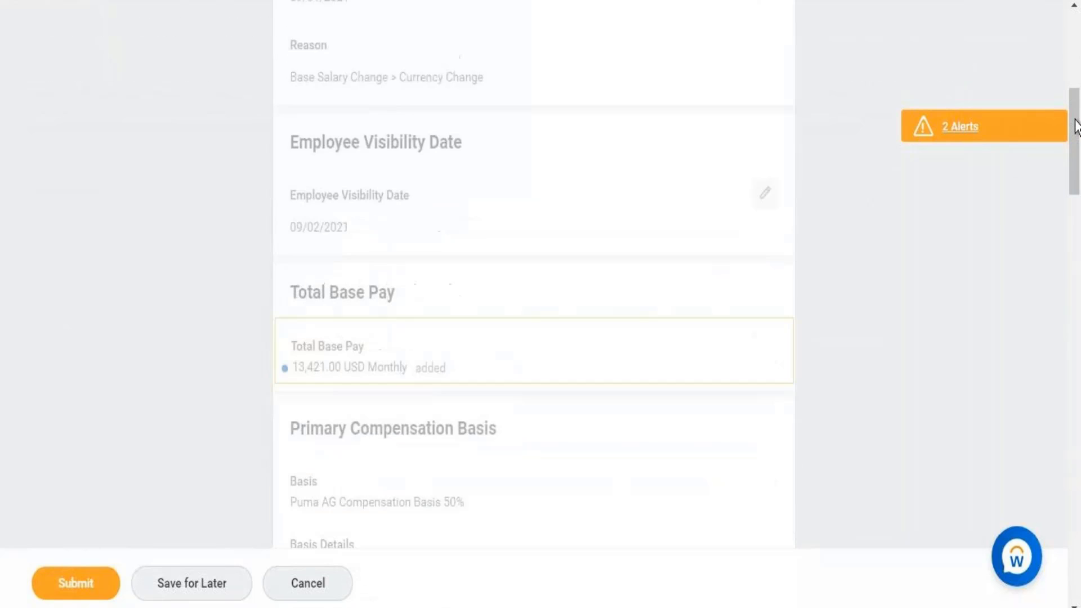
{"action": "left_click_drag", "start_coordinate": [1077, 127], "coordinate": [1069, 365]}
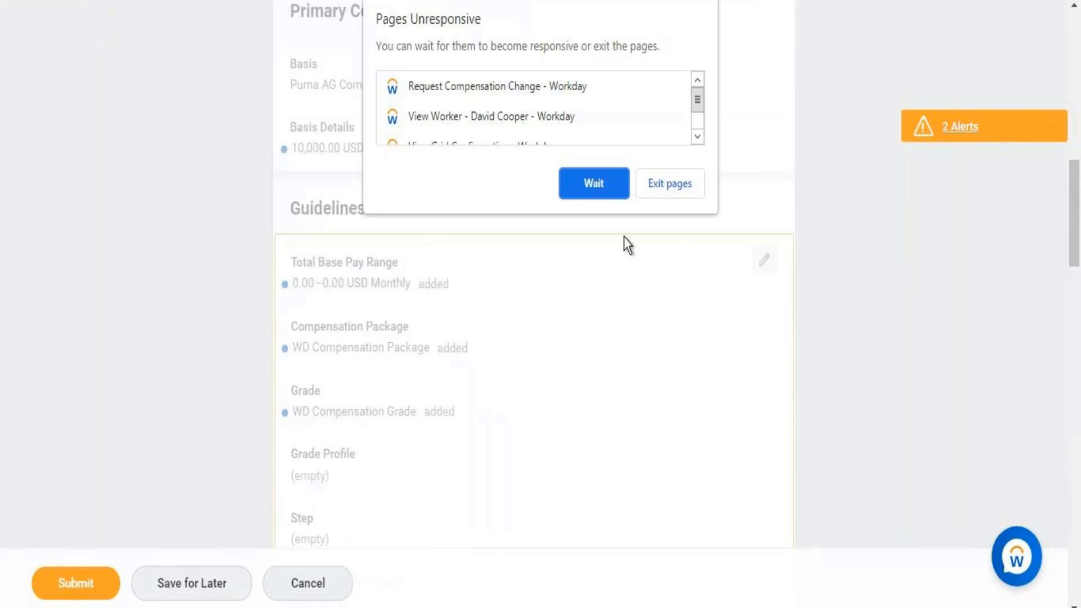
{"action": "left_click", "coordinate": [606, 192]}
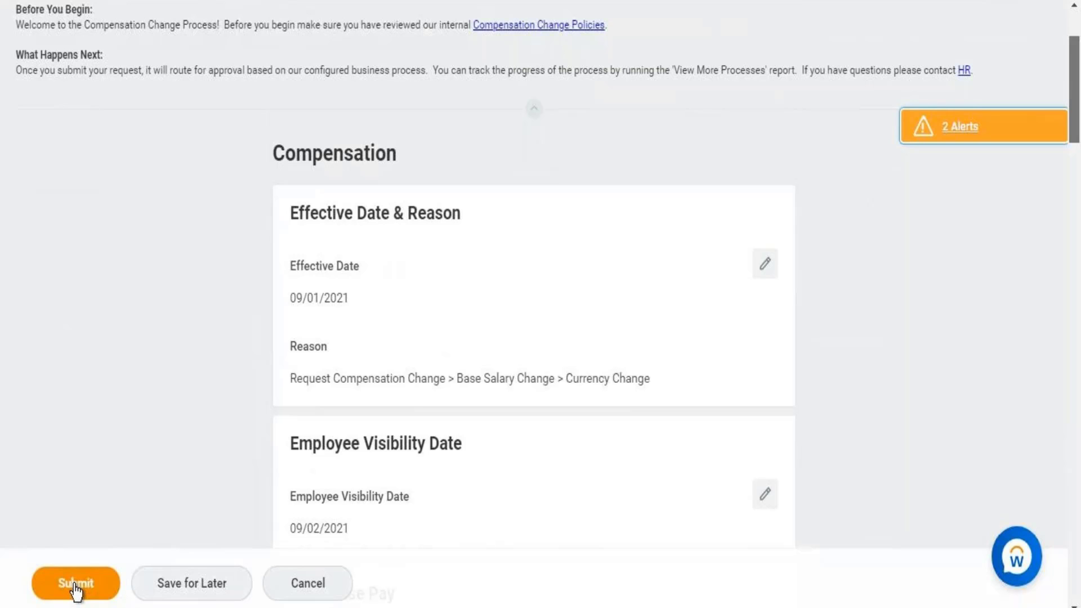
- Submit the compensation change and view the Inbox of pending actions
{"action": "left_click", "coordinate": [86, 583]}
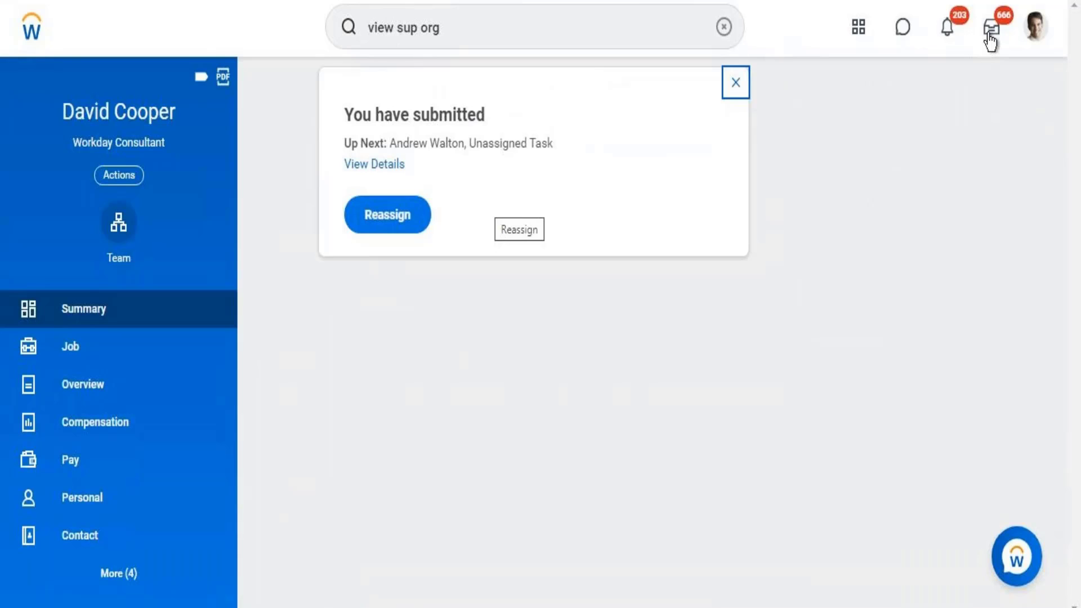
{"action": "left_click", "coordinate": [990, 41]}
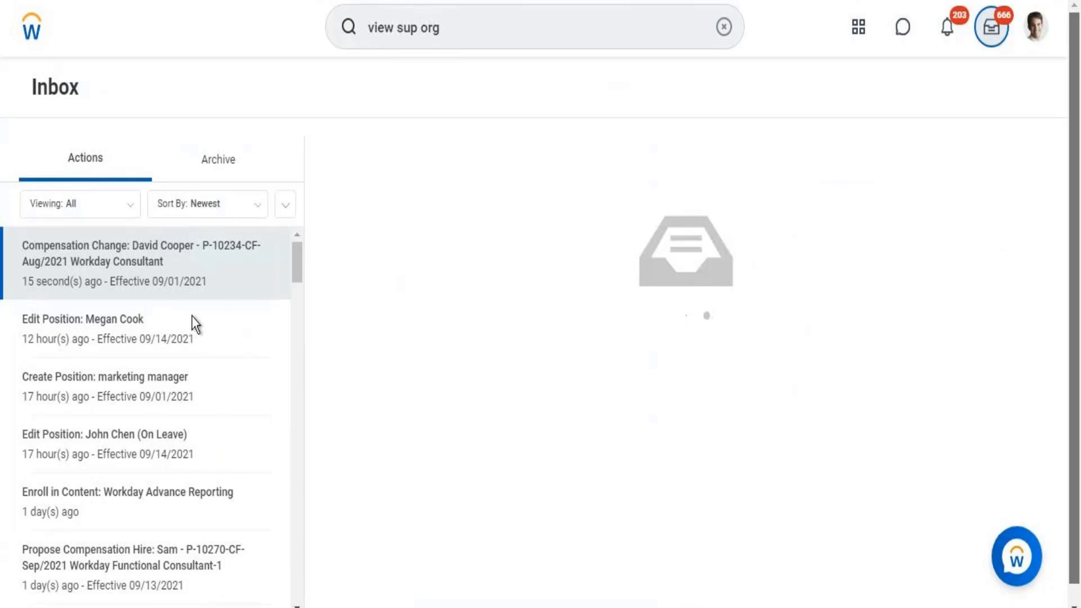
- Open the newest Compensation Change inbox item and view its unassigned step audit
{"action": "left_click", "coordinate": [192, 285]}
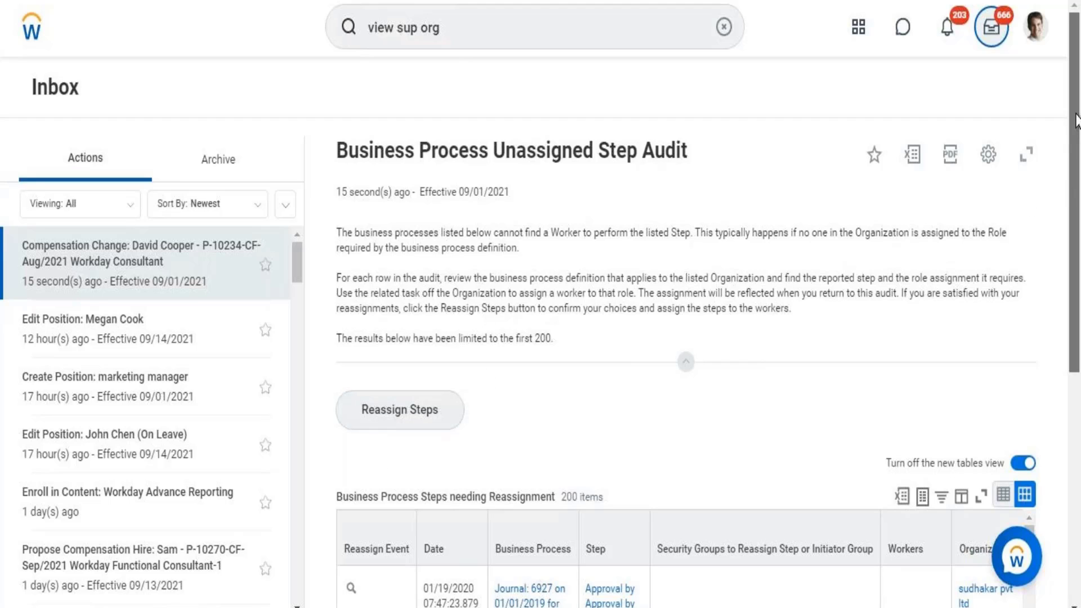
{"action": "scroll", "coordinate": [746, 298], "scroll_direction": "down", "scroll_amount": 4}
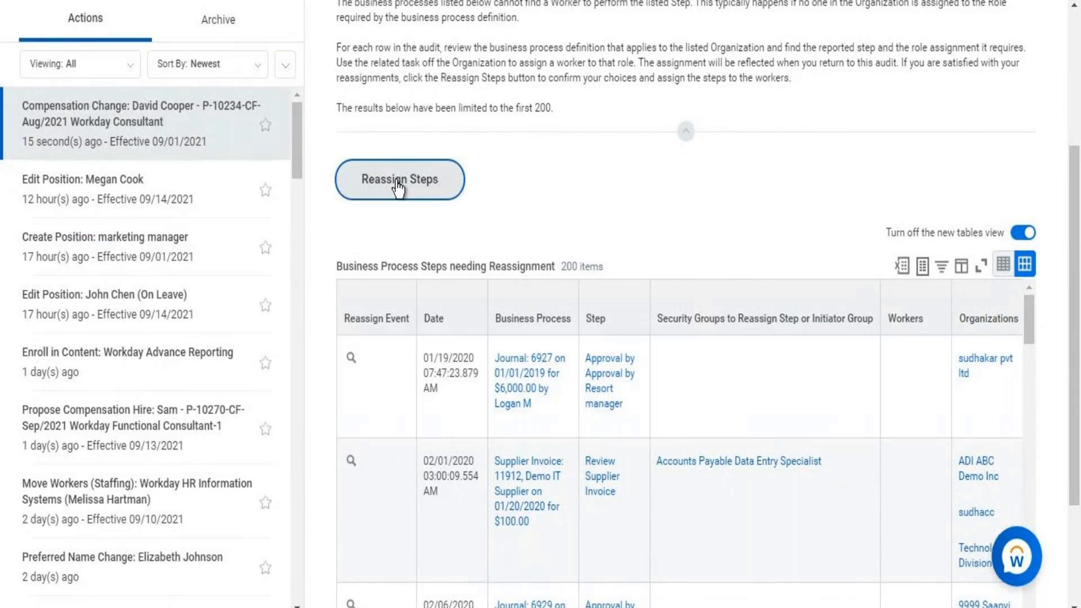
- Launch Reassign Steps from the unassigned step audit
{"action": "left_click", "coordinate": [399, 186]}
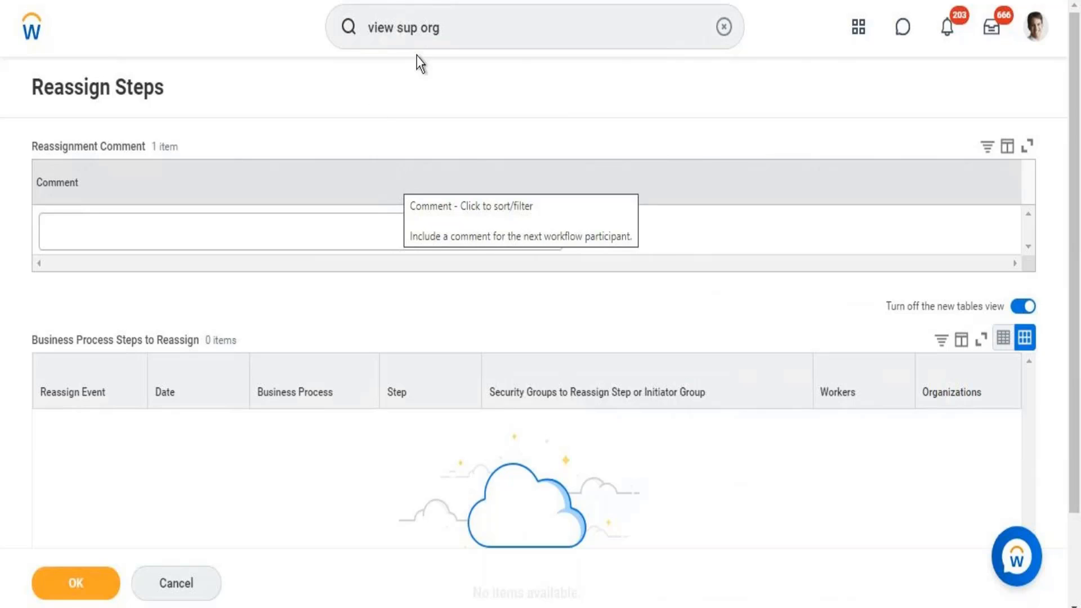
- Search Workday for 'bp:job change' to list the Change Job business process definitions
{"action": "left_click", "coordinate": [450, 40]}
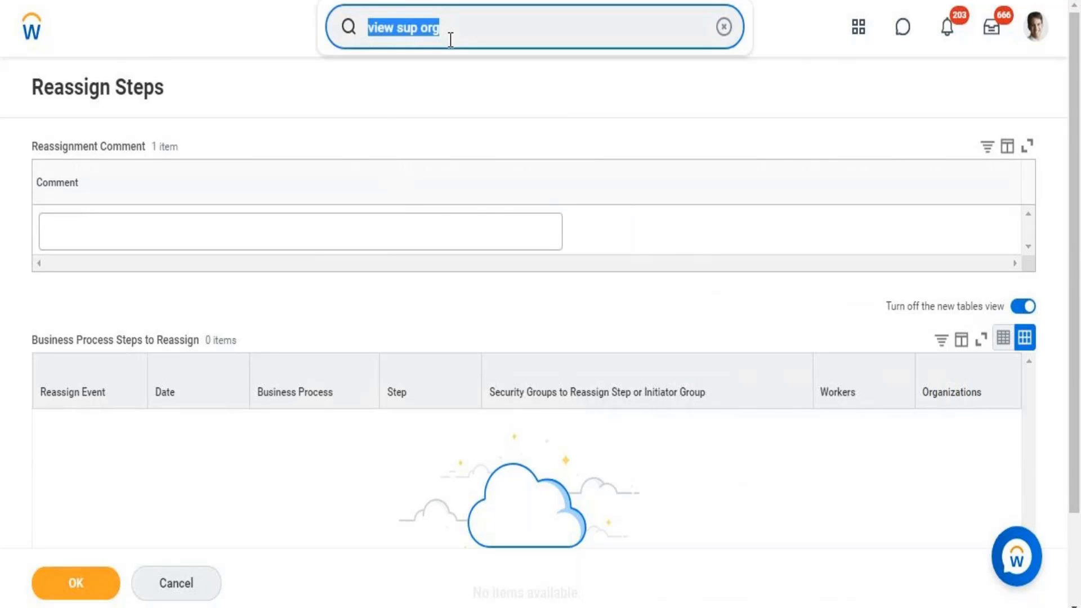
{"action": "type", "text": "bp"}
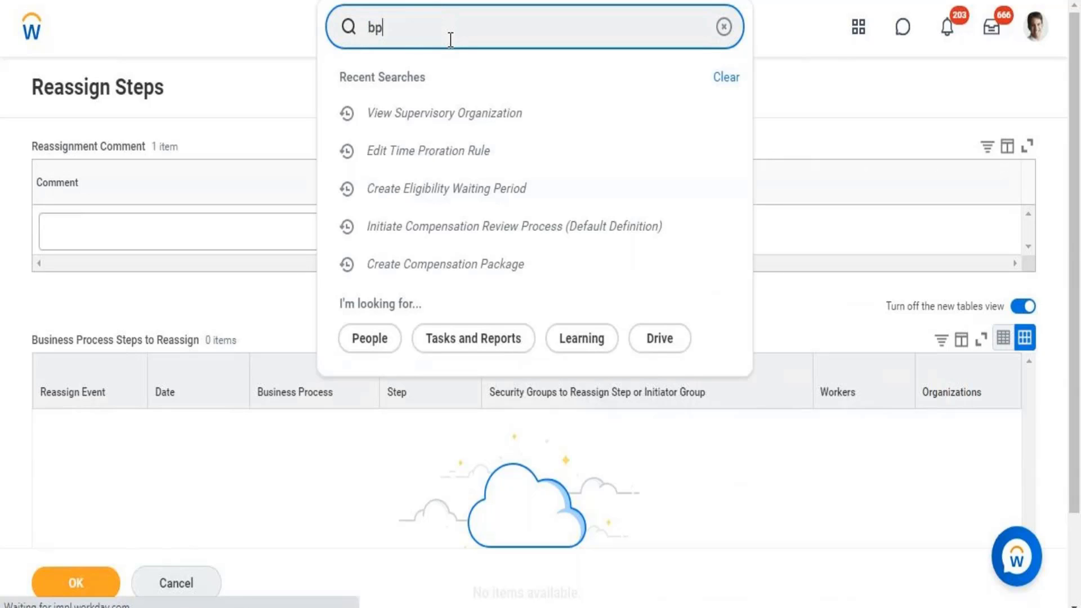
{"action": "key", "text": "Return"}
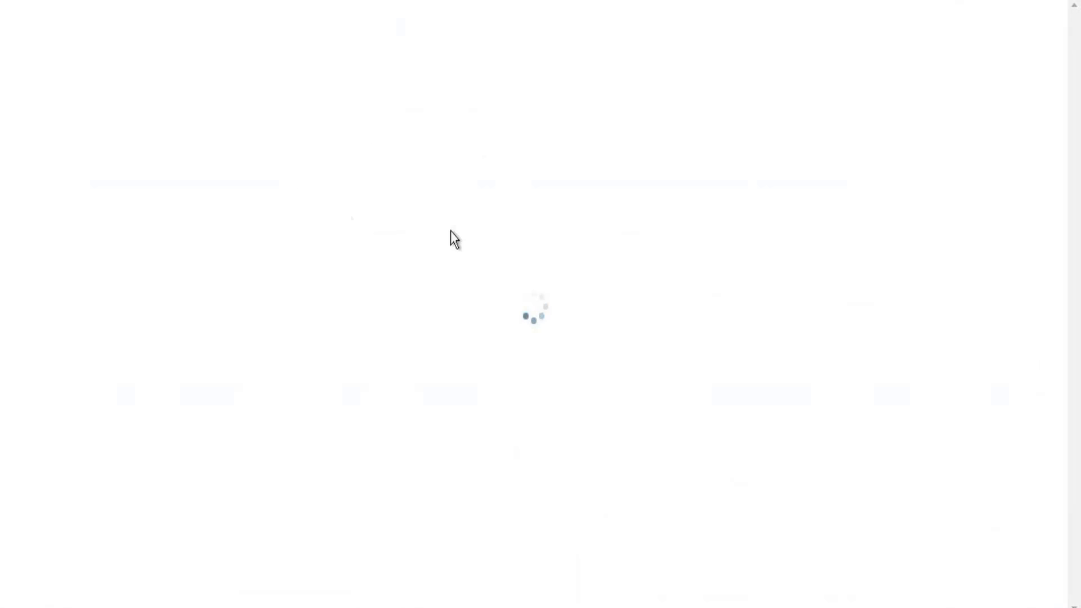
{"action": "left_click", "coordinate": [451, 25]}
{"action": "type", "text": "bp"}
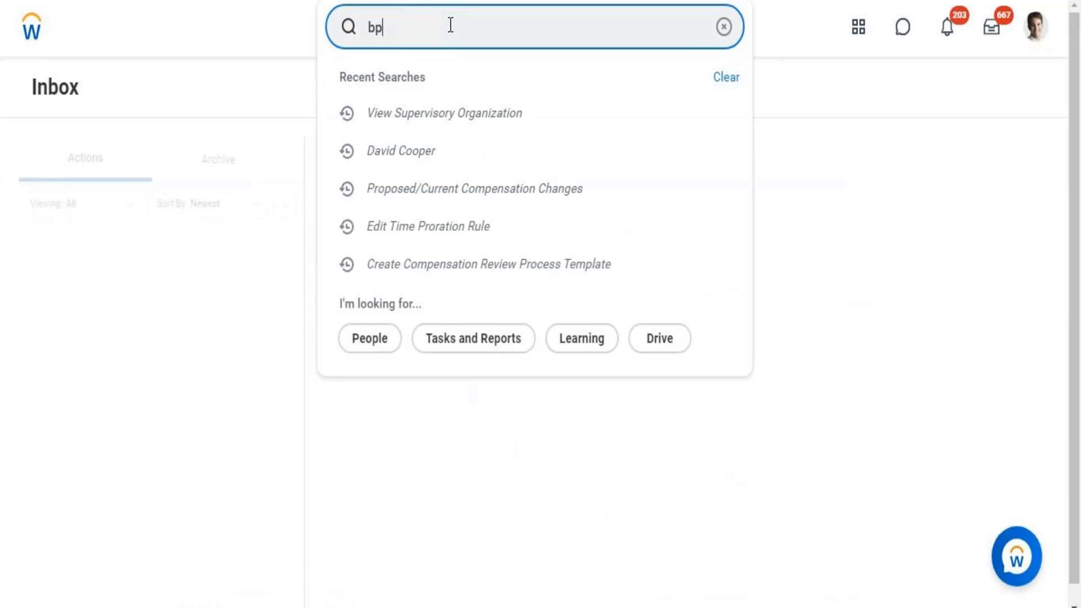
{"action": "type", "text": ":job change"}
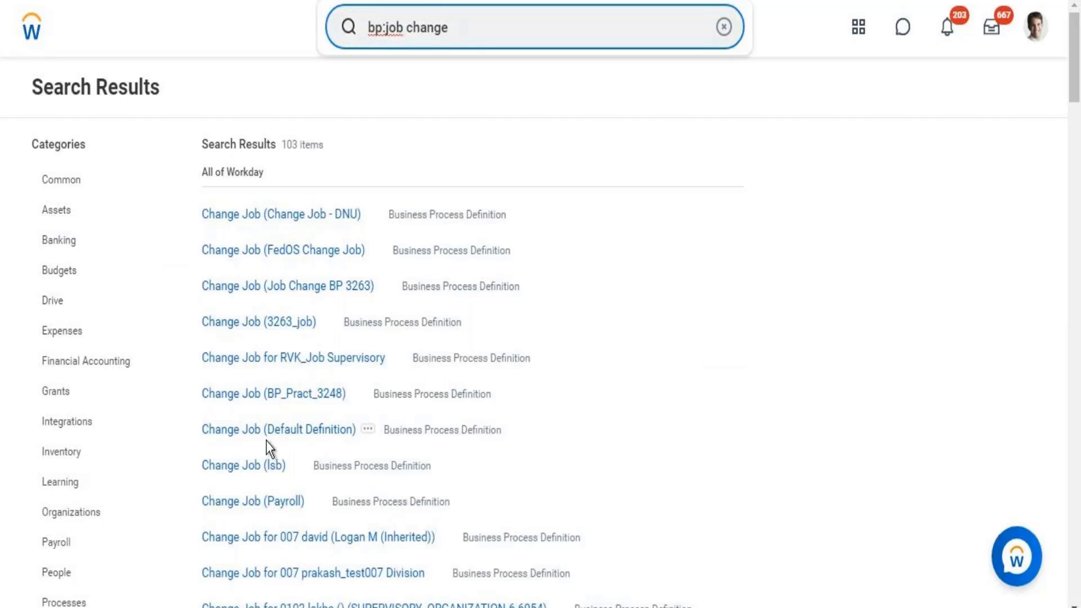
{"action": "left_click", "coordinate": [263, 431]}
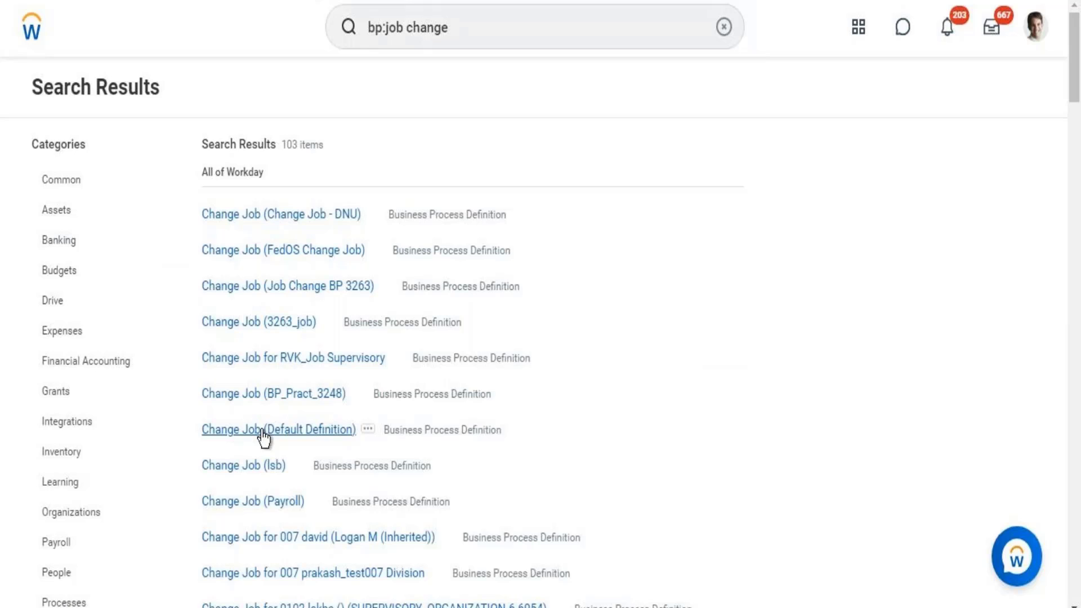
- Open Change Job (Default Definition) and scroll through its five business process steps
{"action": "left_click", "coordinate": [261, 430]}
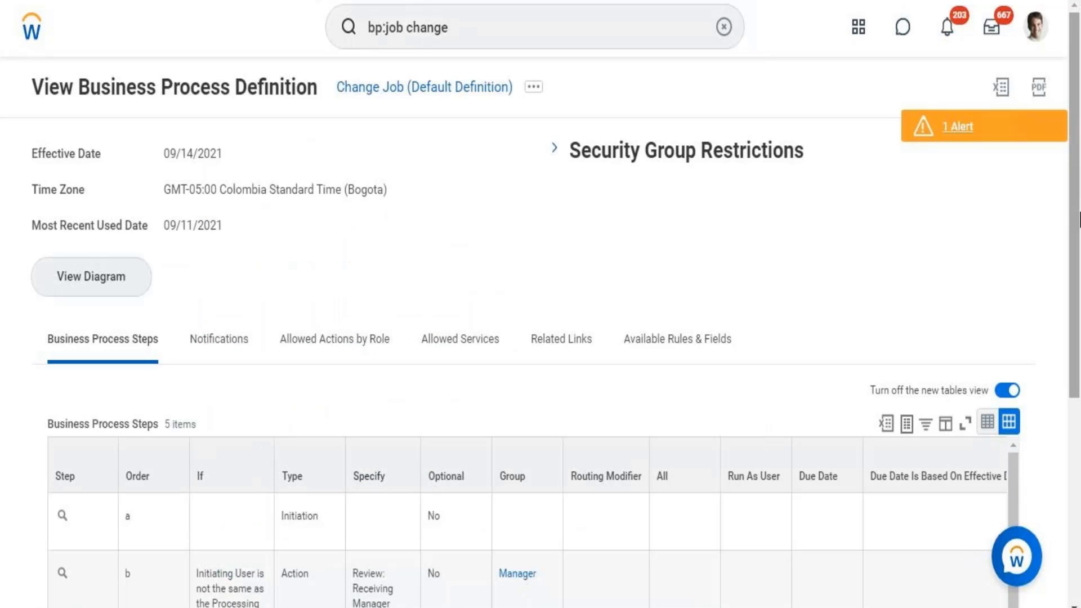
{"action": "scroll", "coordinate": [1078, 337], "scroll_direction": "down", "scroll_amount": 2}
{"action": "scroll", "coordinate": [1079, 336], "scroll_direction": "down", "scroll_amount": 4}
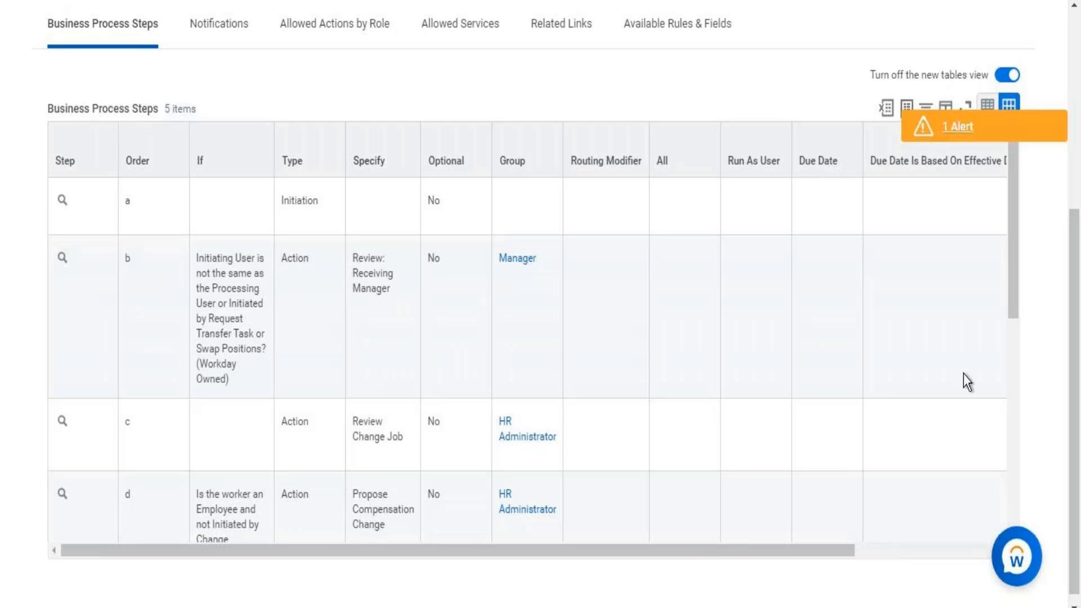
{"action": "left_click_drag", "start_coordinate": [1012, 291], "coordinate": [1013, 332]}
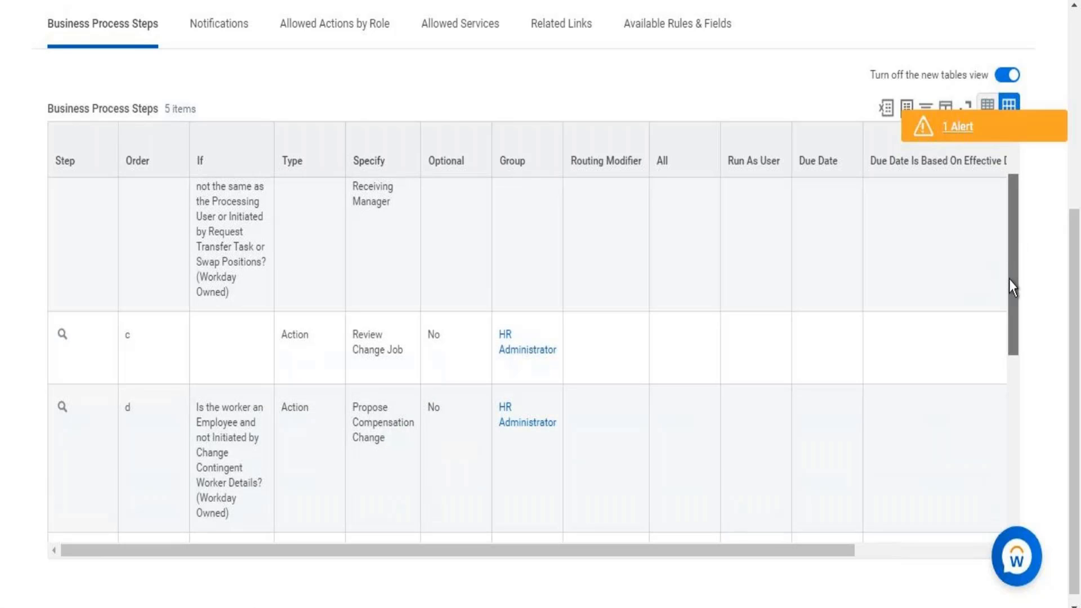
{"action": "scroll", "coordinate": [1009, 287], "scroll_direction": "down", "scroll_amount": 2}
{"action": "scroll", "coordinate": [1010, 318], "scroll_direction": "down", "scroll_amount": 1}
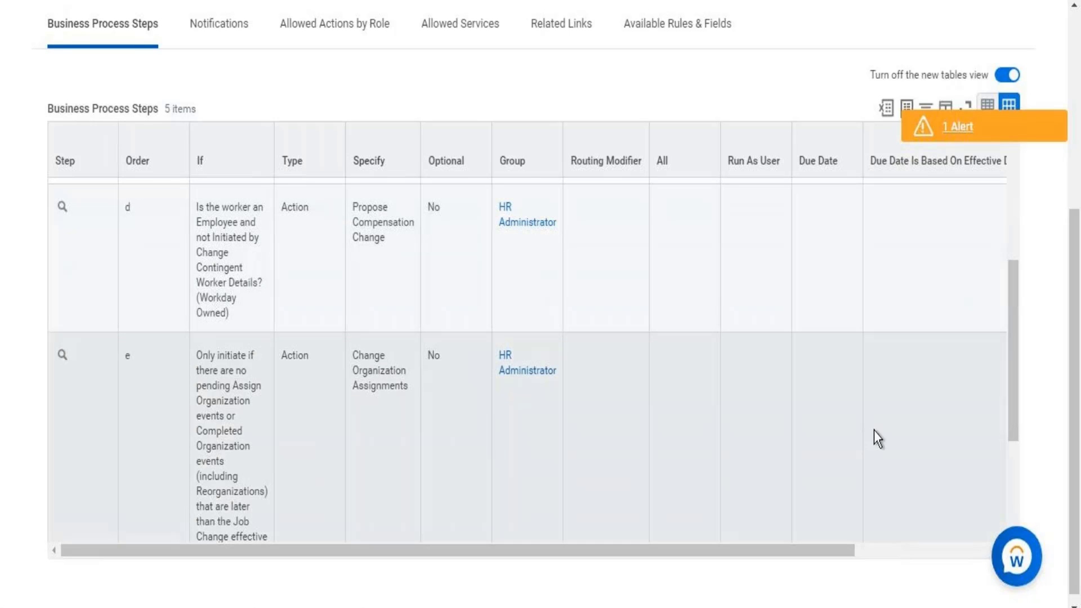
{"action": "scroll", "coordinate": [1010, 371], "scroll_direction": "down", "scroll_amount": 3}
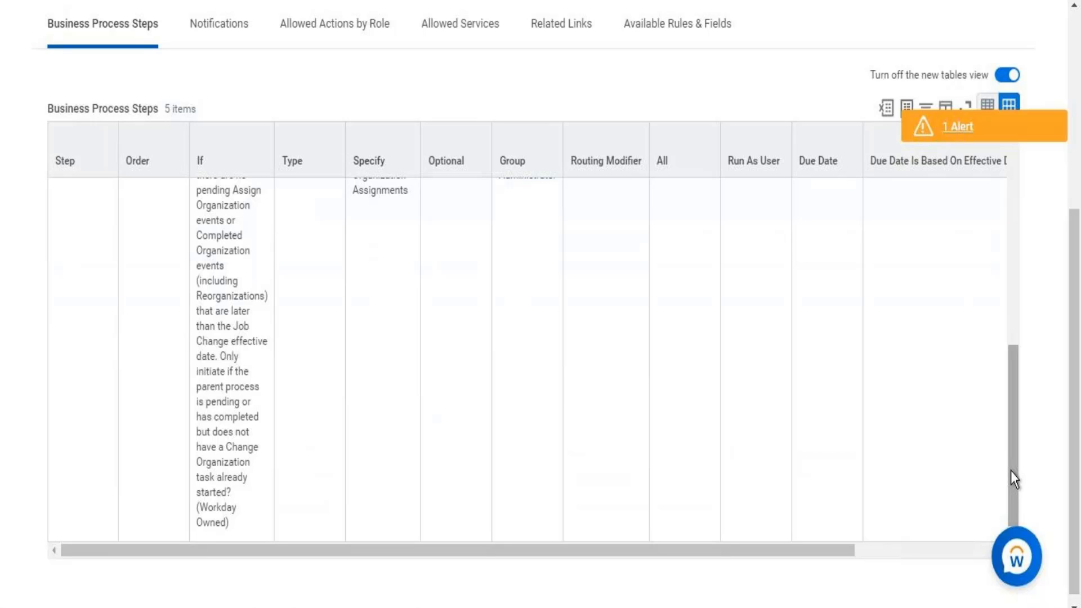
{"action": "left_click_drag", "start_coordinate": [1066, 397], "coordinate": [1068, 78]}
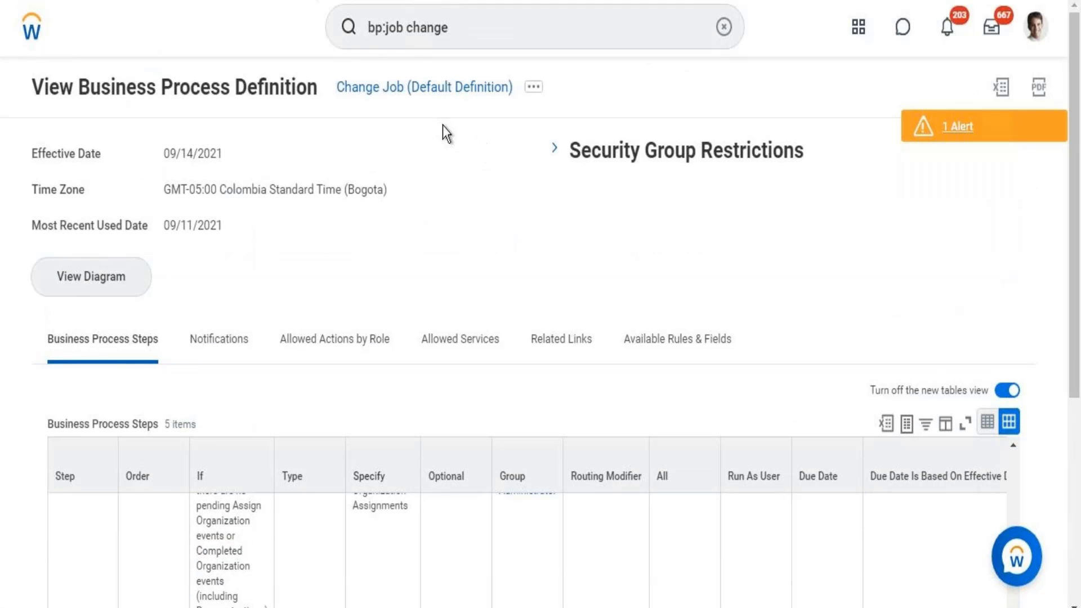